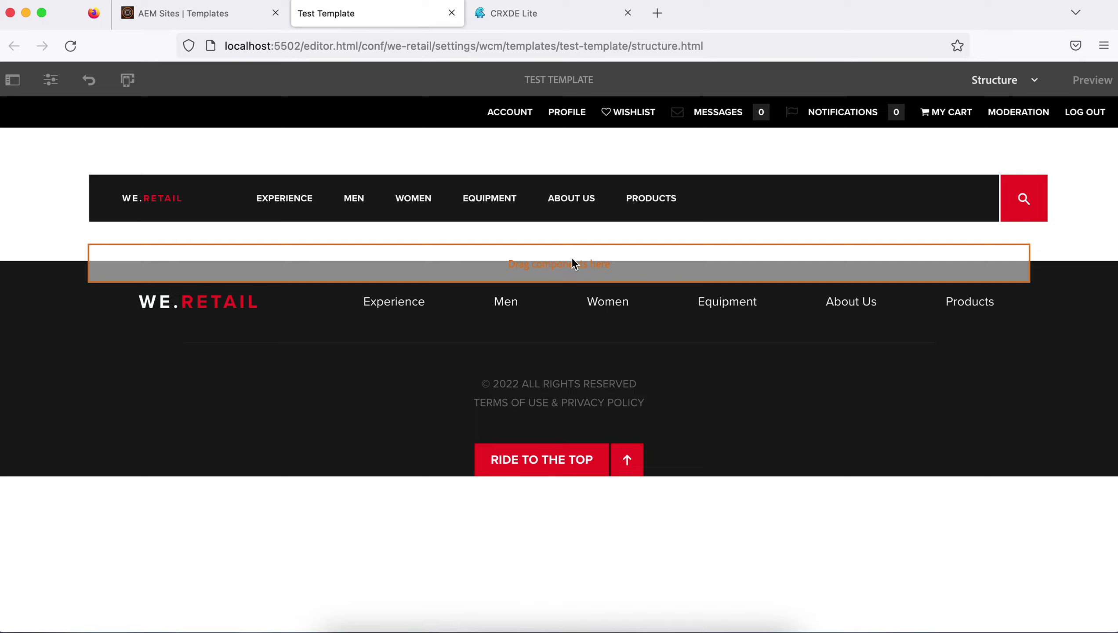
Insert a Layout Container component into the Test Template's structure.
{"action": "left_click", "coordinate": [447, 265]}
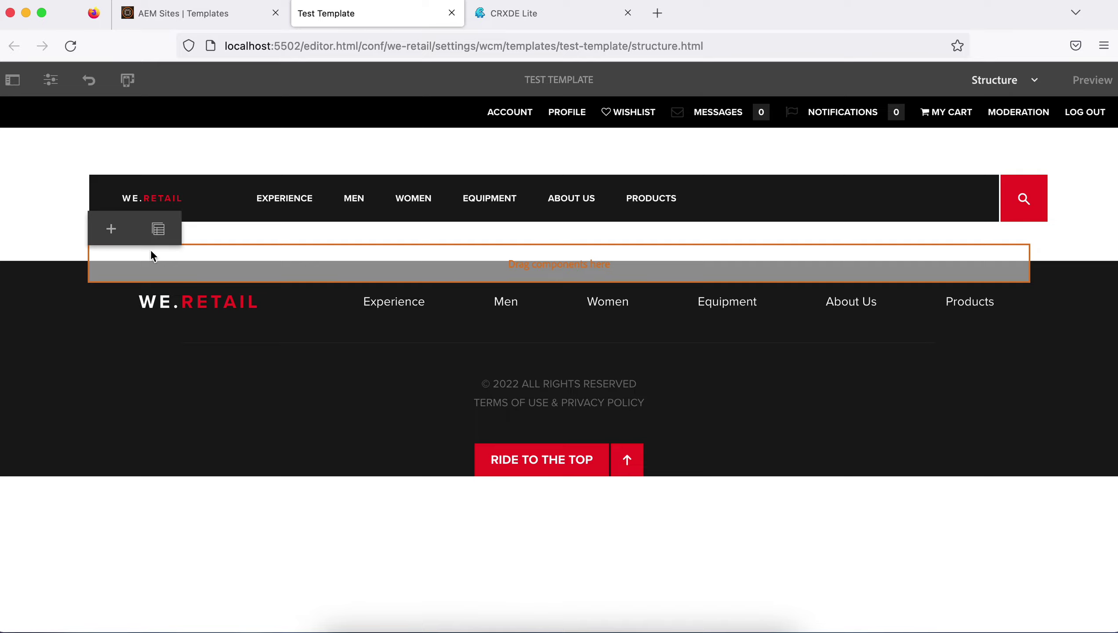
{"action": "left_click", "coordinate": [111, 228]}
{"action": "type", "text": "con"}
{"action": "left_click", "coordinate": [514, 318]}
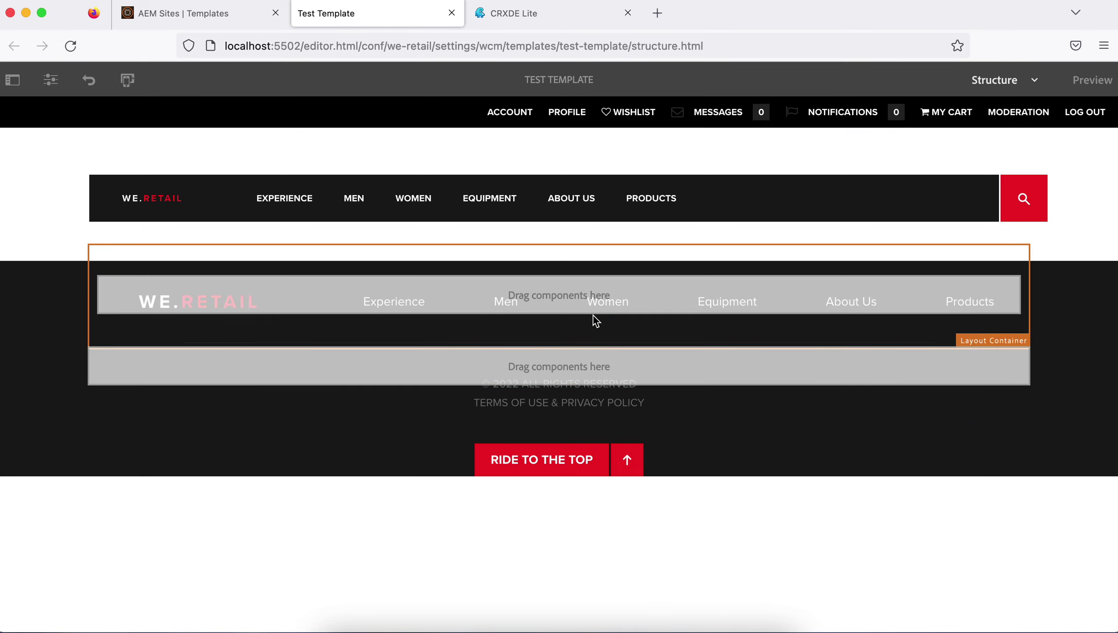
Move the new layout container between the page header and the page footer, and select it.
{"action": "left_click", "coordinate": [624, 262]}
{"action": "left_click_drag", "start_coordinate": [623, 263], "coordinate": [606, 223]}
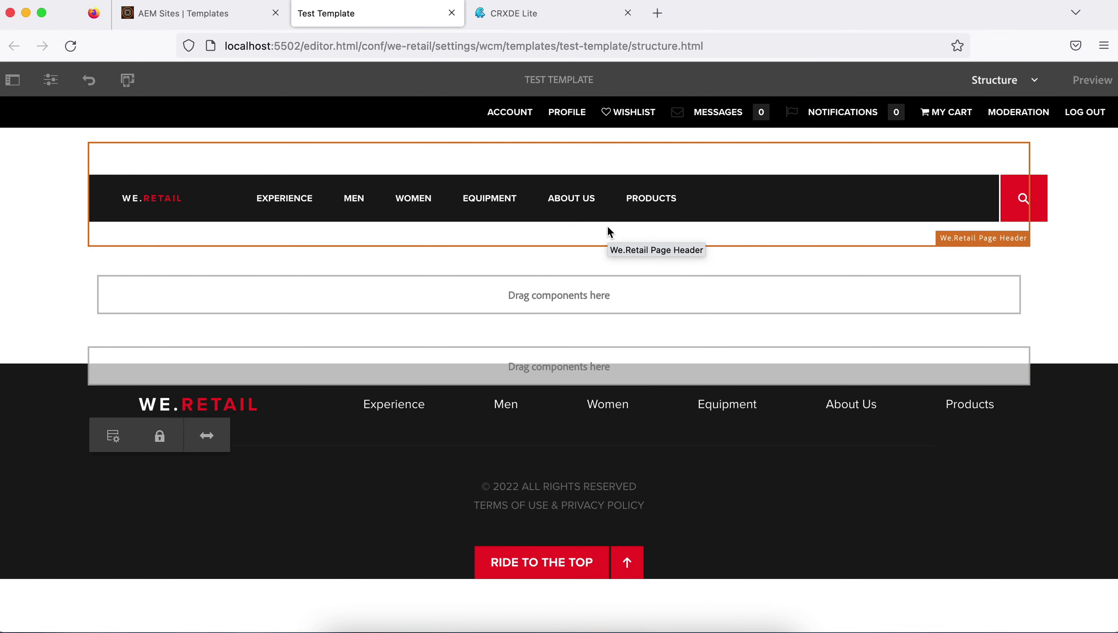
{"action": "left_click", "coordinate": [711, 336]}
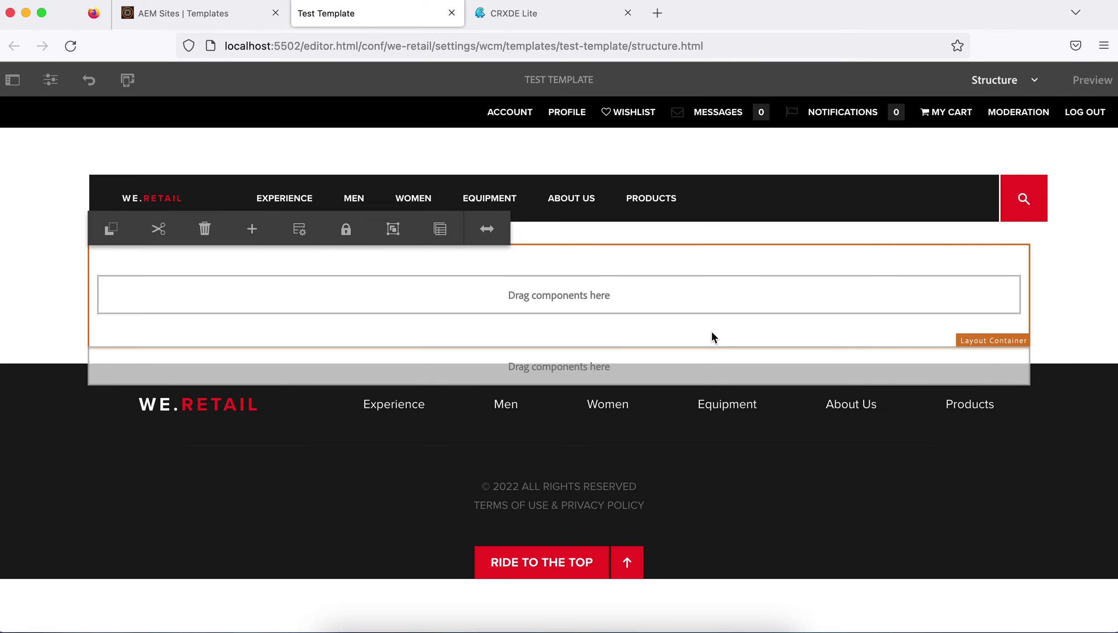
Switch to CRXDE Lite, expand /conf/we-retail/settings/wcm/templates in the repository tree, and refresh it.
{"action": "left_click", "coordinate": [510, 16]}
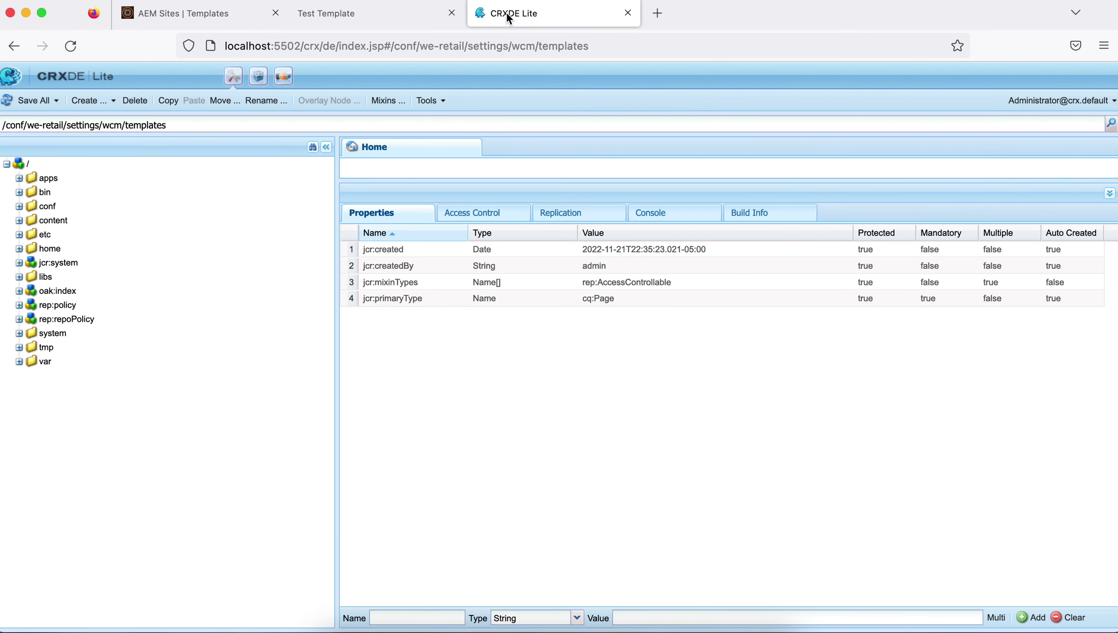
{"action": "left_click", "coordinate": [18, 208]}
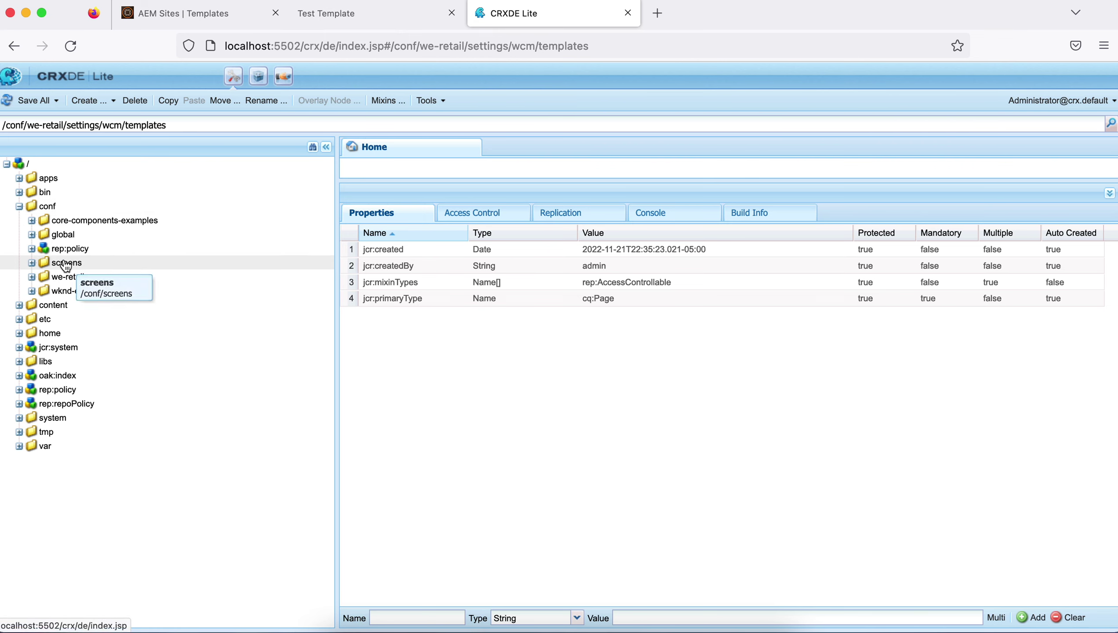
{"action": "left_click", "coordinate": [32, 276]}
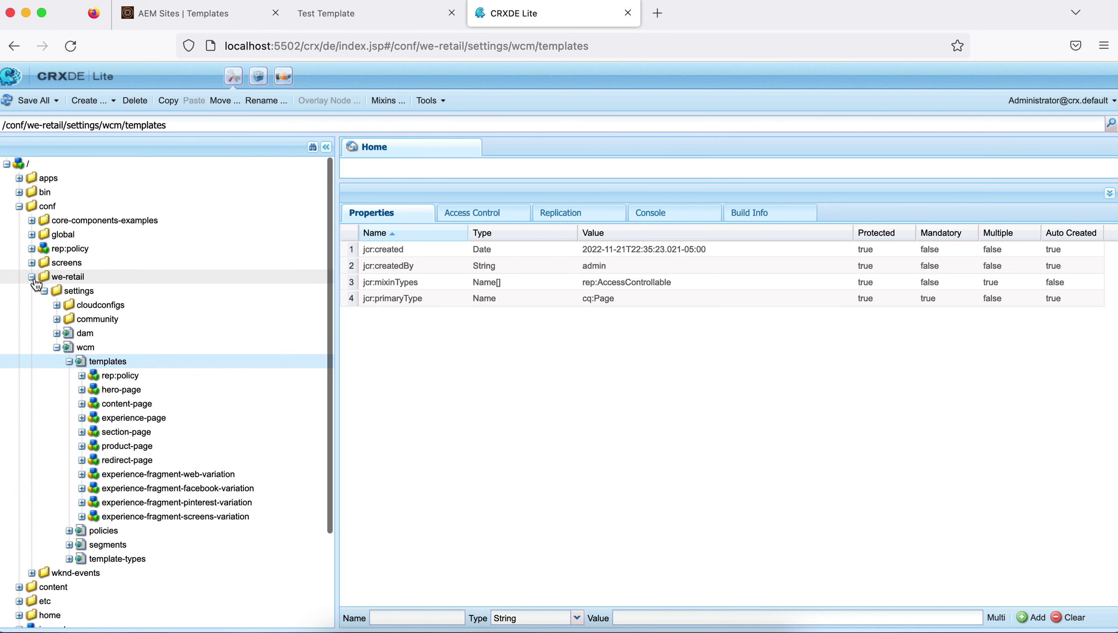
{"action": "left_click", "coordinate": [57, 347]}
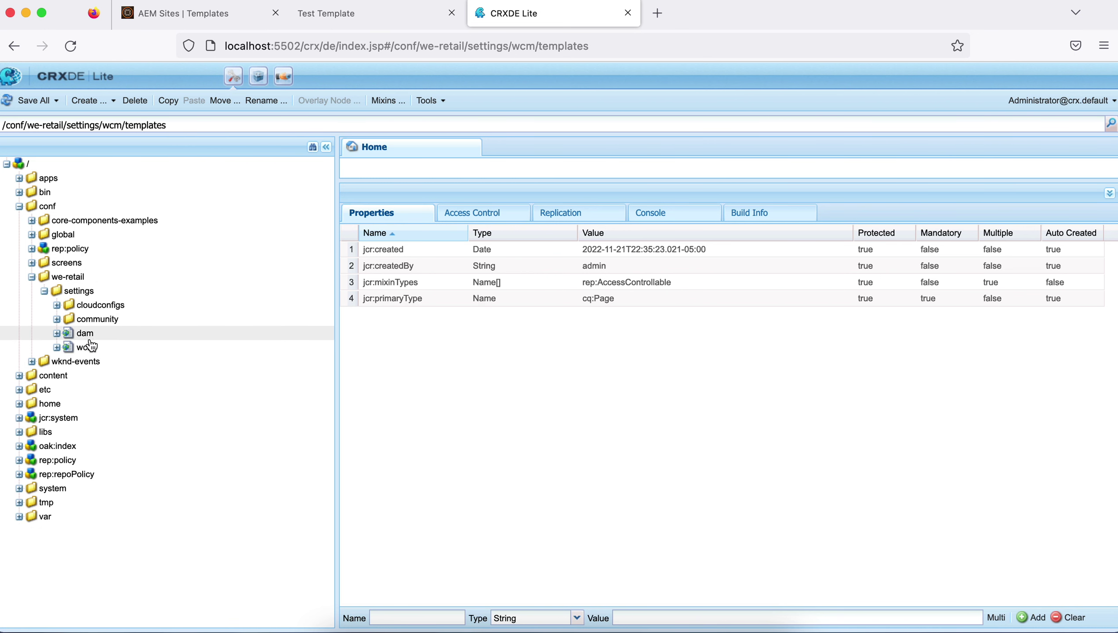
{"action": "left_click", "coordinate": [56, 347]}
{"action": "left_click", "coordinate": [69, 362]}
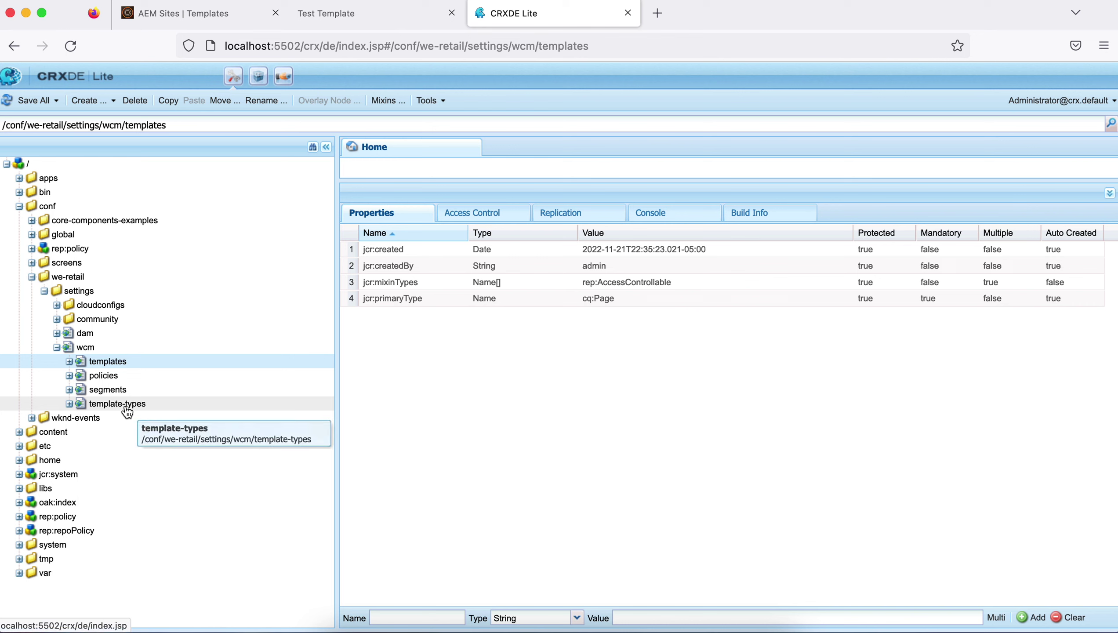
{"action": "left_click", "coordinate": [69, 362]}
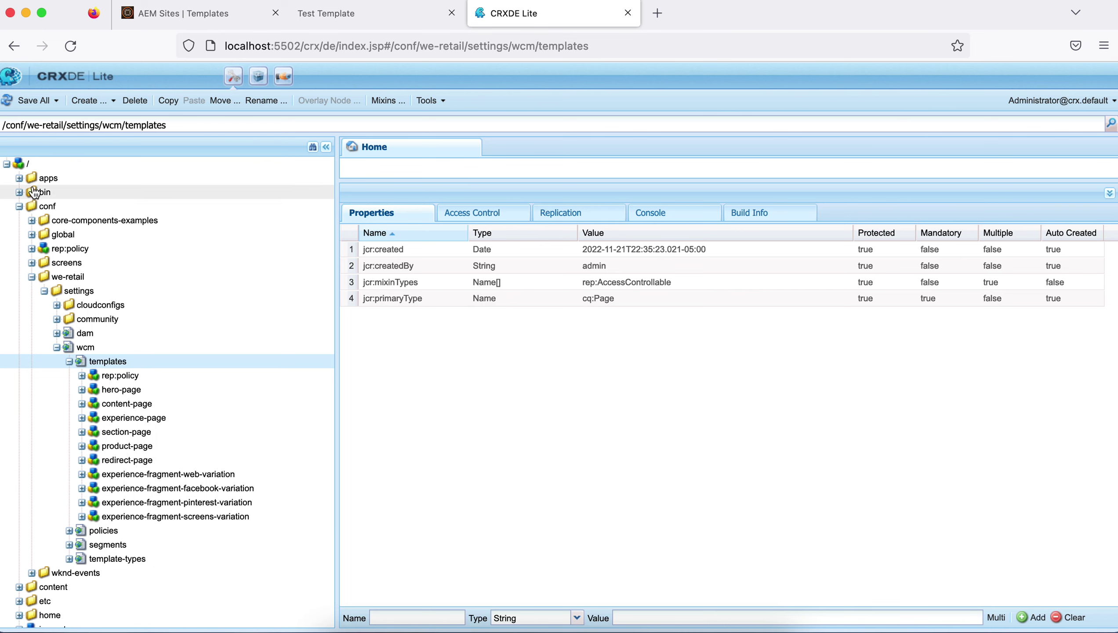
{"action": "left_click", "coordinate": [6, 100]}
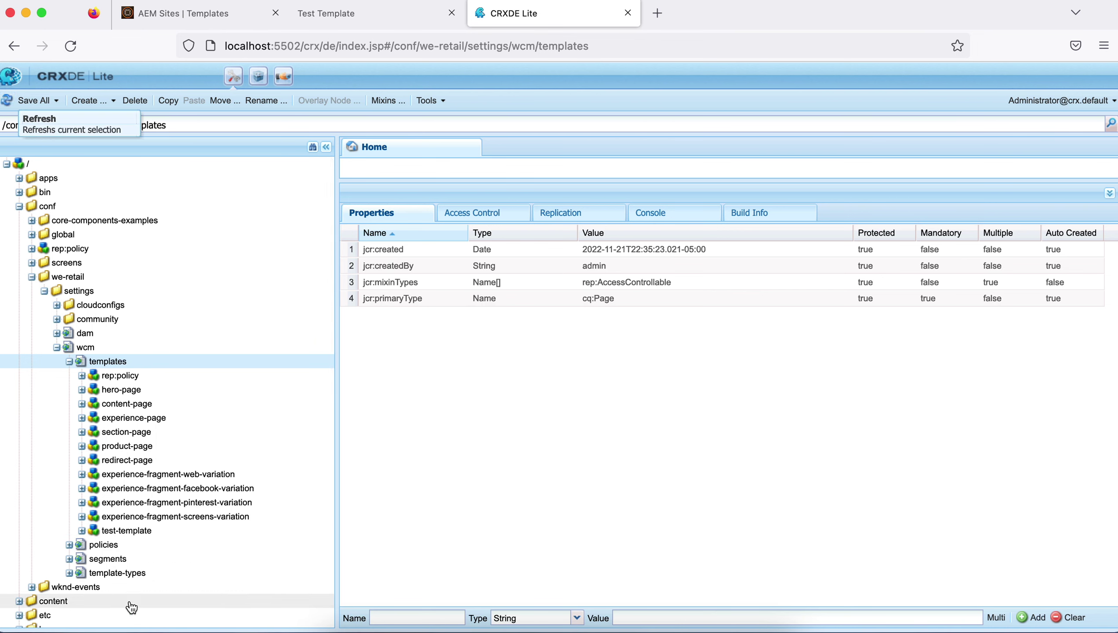
Examine the properties of test-template's jcr:content node and the nodes under the neighbouring template-types folder.
{"action": "left_click", "coordinate": [135, 534]}
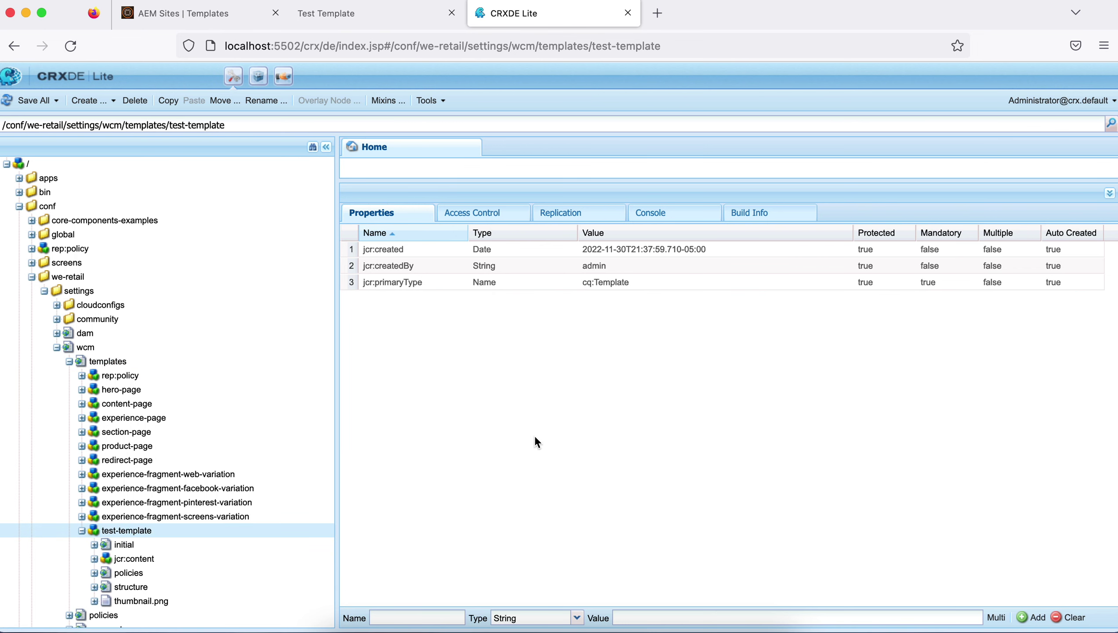
{"action": "scroll", "coordinate": [142, 556], "scroll_direction": "down", "scroll_amount": 5}
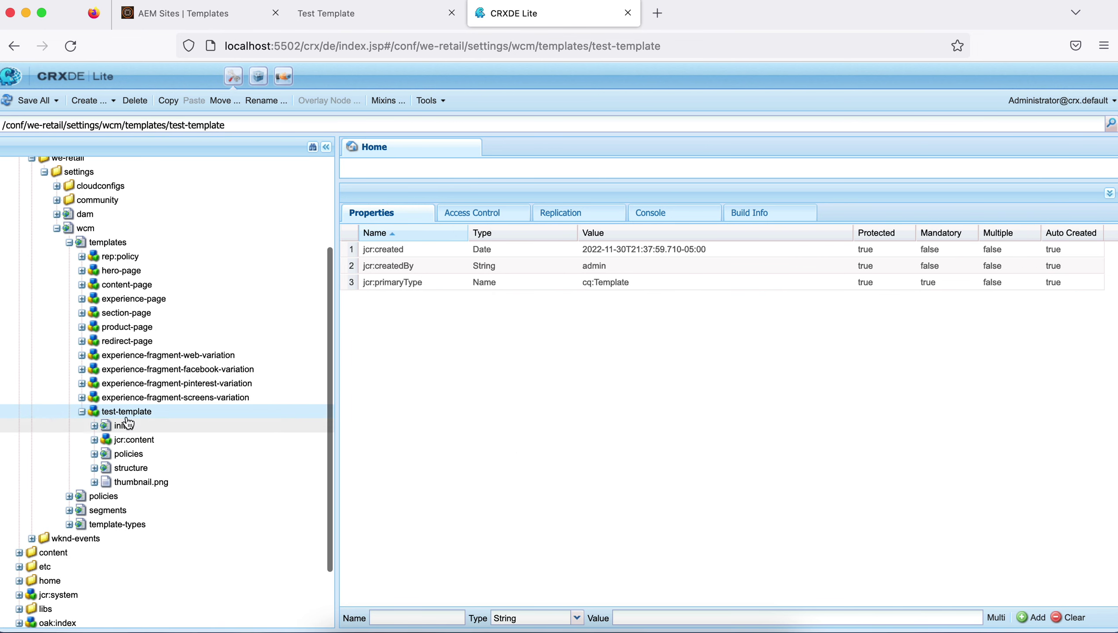
{"action": "left_click", "coordinate": [134, 441]}
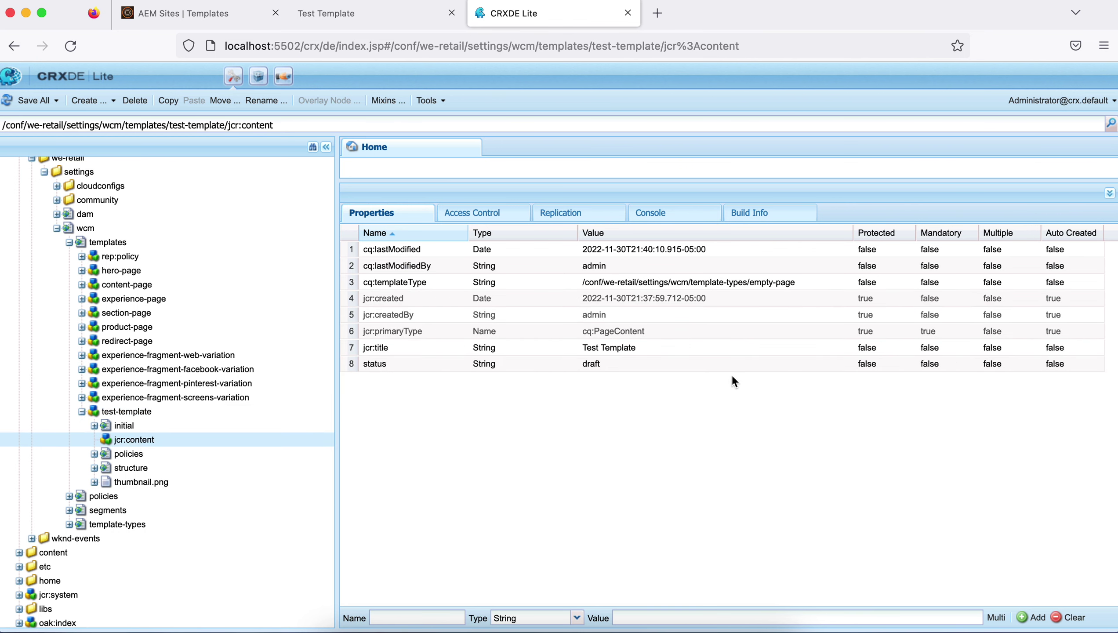
{"action": "left_click", "coordinate": [82, 411]}
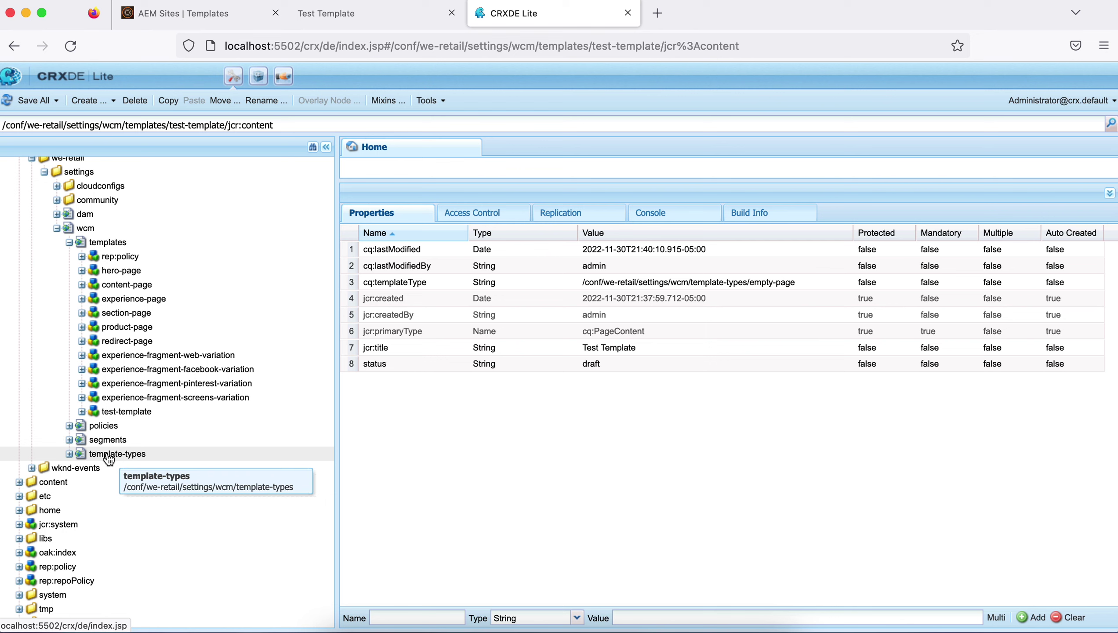
{"action": "left_click", "coordinate": [69, 454]}
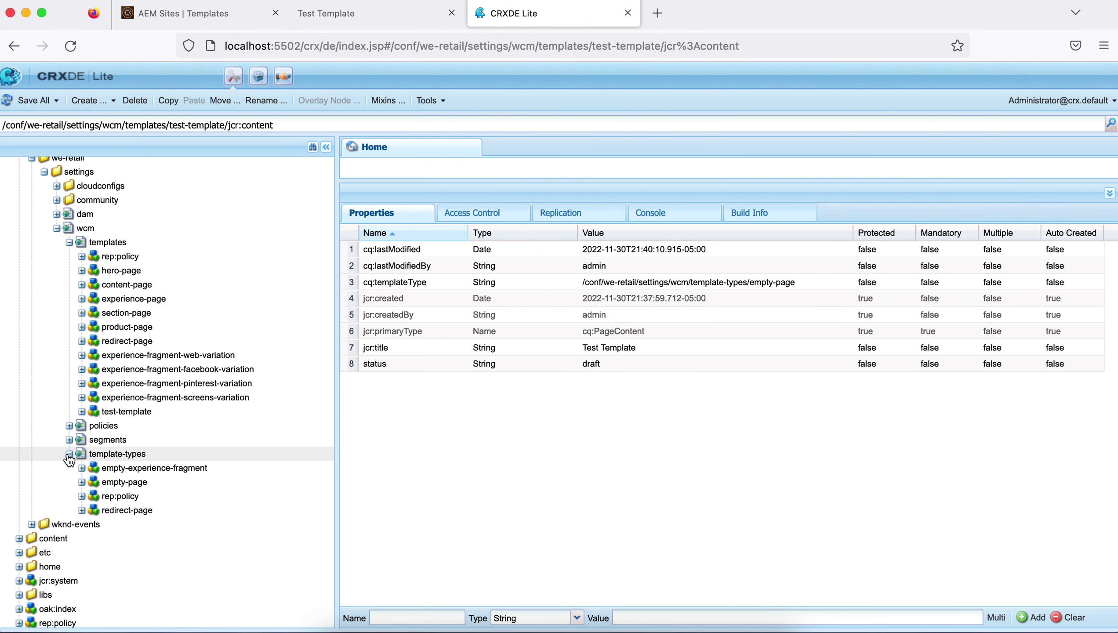
{"action": "left_click", "coordinate": [68, 454]}
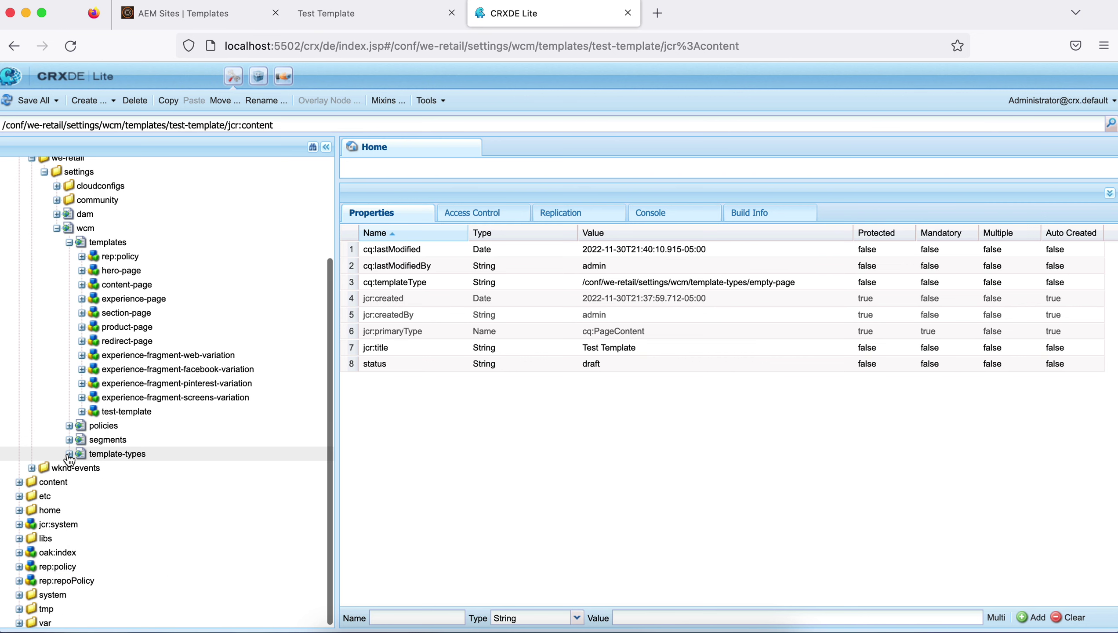
Expand test-template's structure node through jcr:content to the children of root, and compare it with the Test Template editor.
{"action": "left_click", "coordinate": [82, 412]}
{"action": "left_click", "coordinate": [95, 468]}
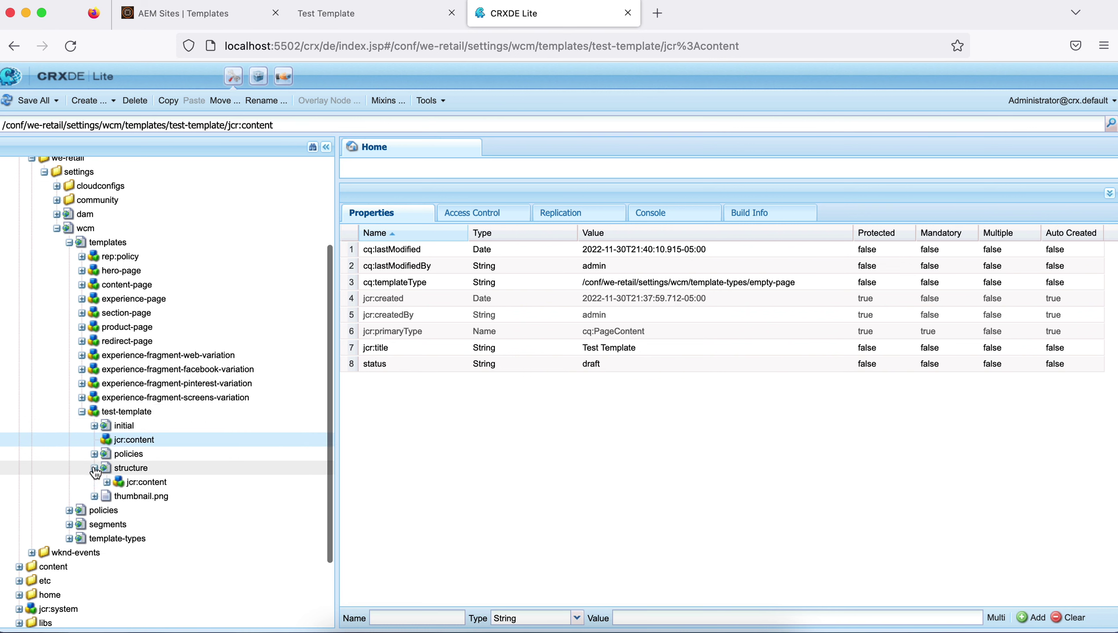
{"action": "scroll", "coordinate": [177, 438], "scroll_direction": "down", "scroll_amount": 3}
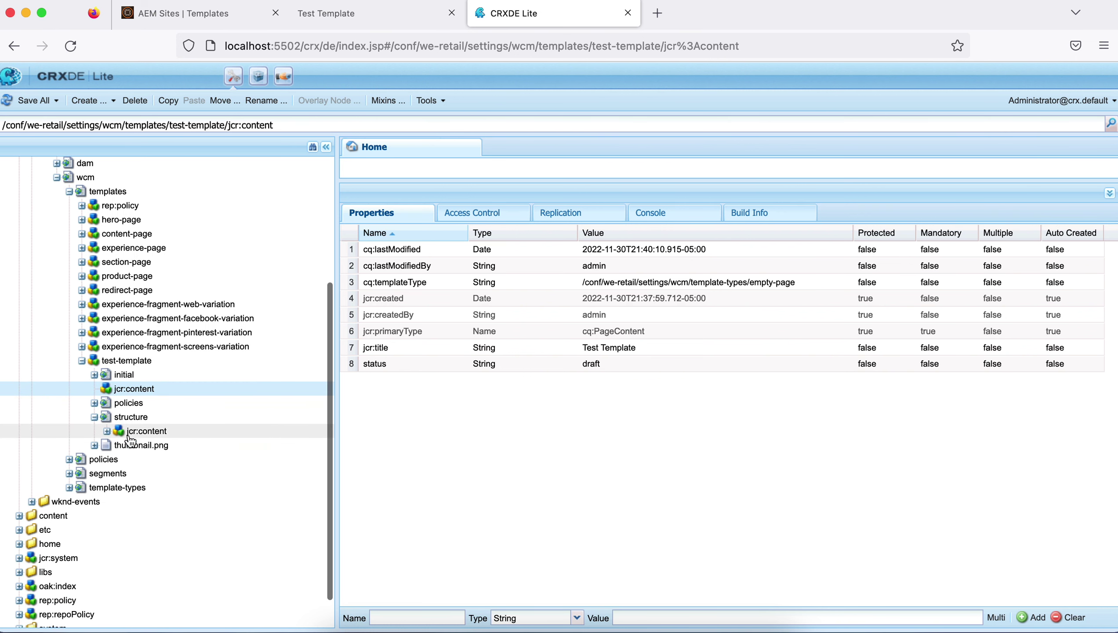
{"action": "left_click", "coordinate": [389, 19]}
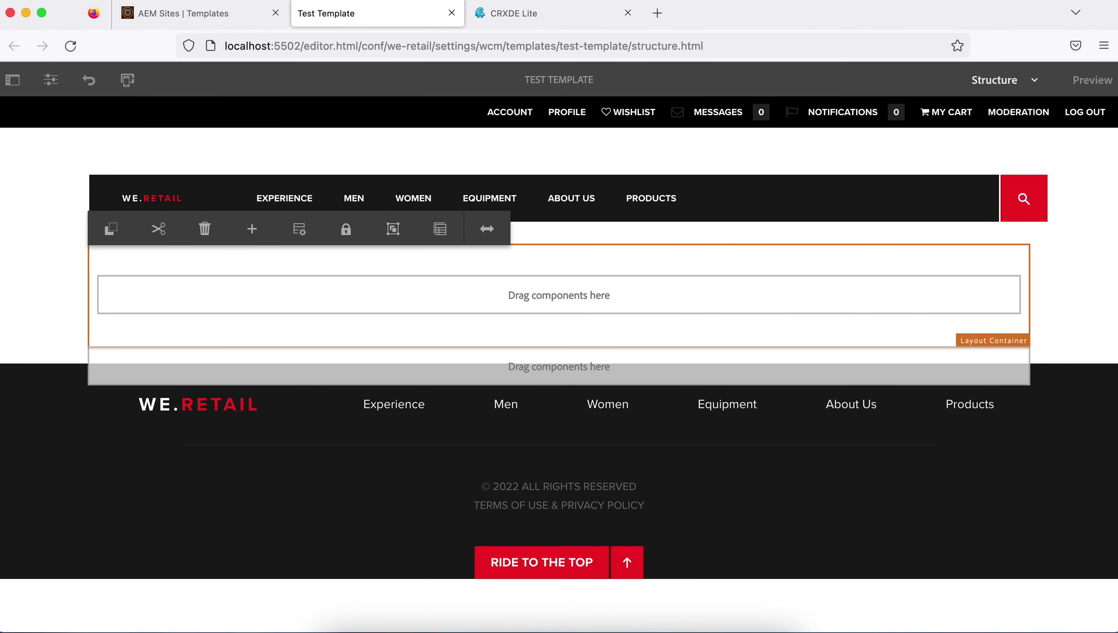
{"action": "left_click", "coordinate": [523, 18]}
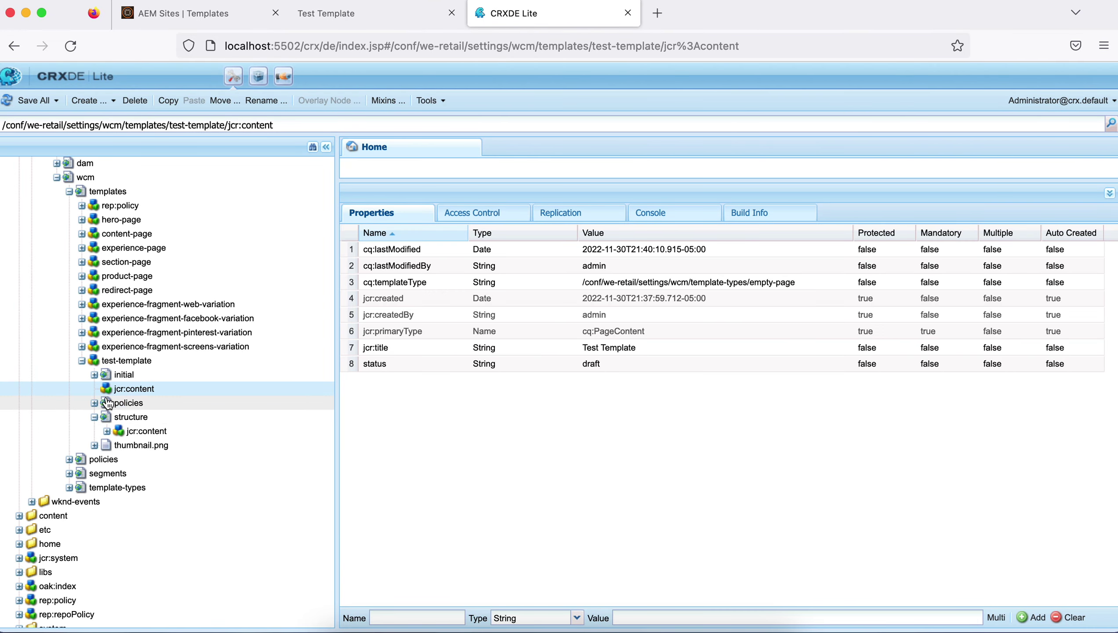
{"action": "left_click", "coordinate": [94, 416]}
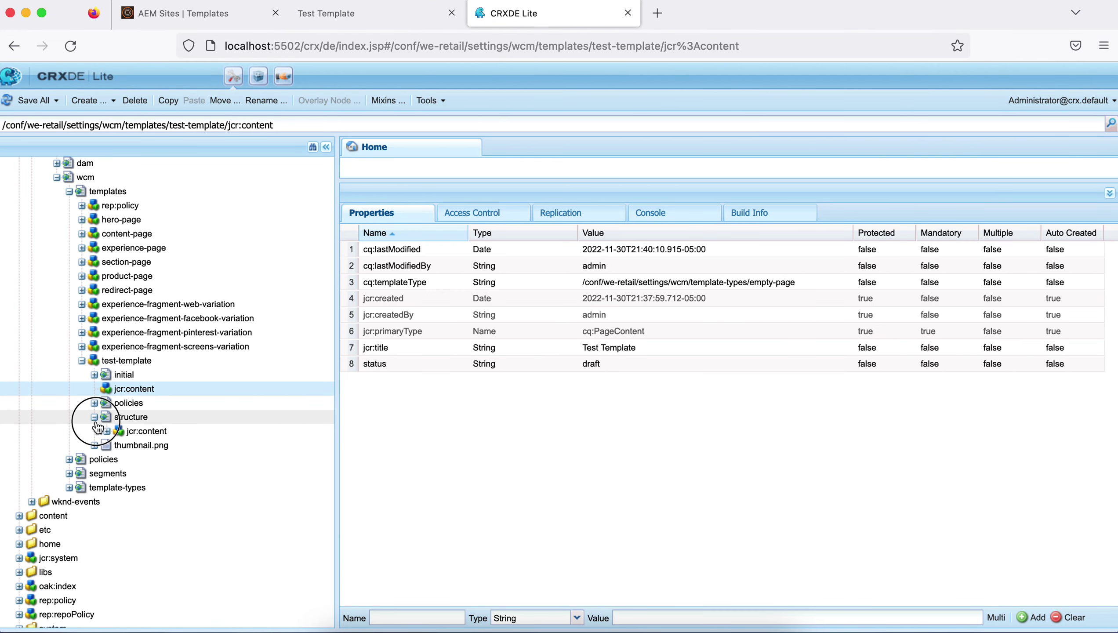
{"action": "left_click", "coordinate": [95, 417]}
{"action": "left_click", "coordinate": [112, 437]}
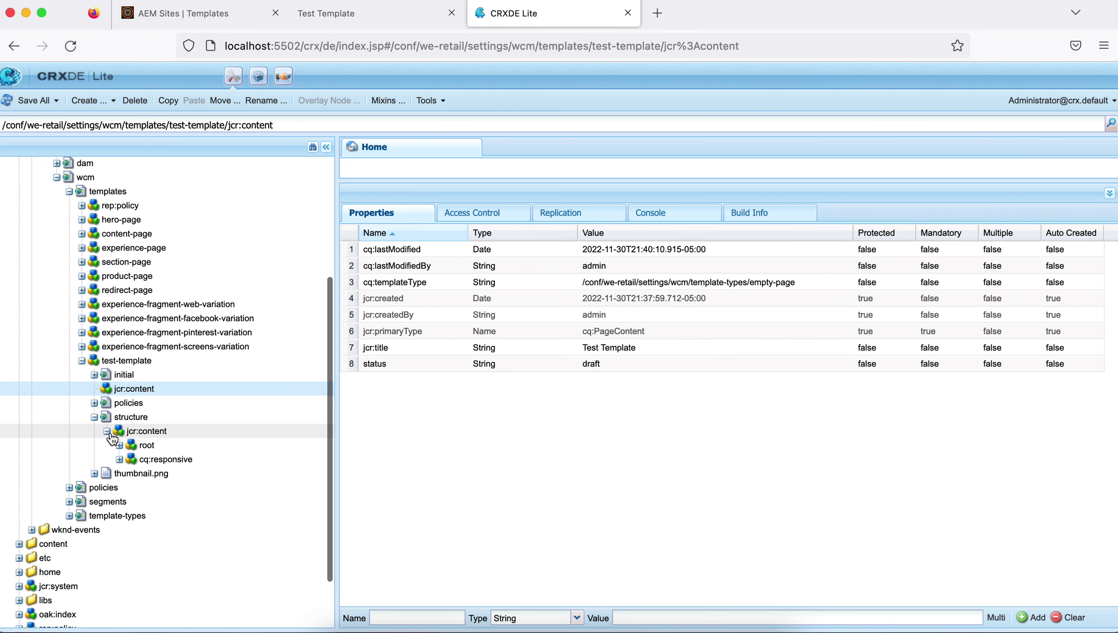
{"action": "left_click", "coordinate": [119, 445]}
{"action": "scroll", "coordinate": [285, 428], "scroll_direction": "down", "scroll_amount": 3}
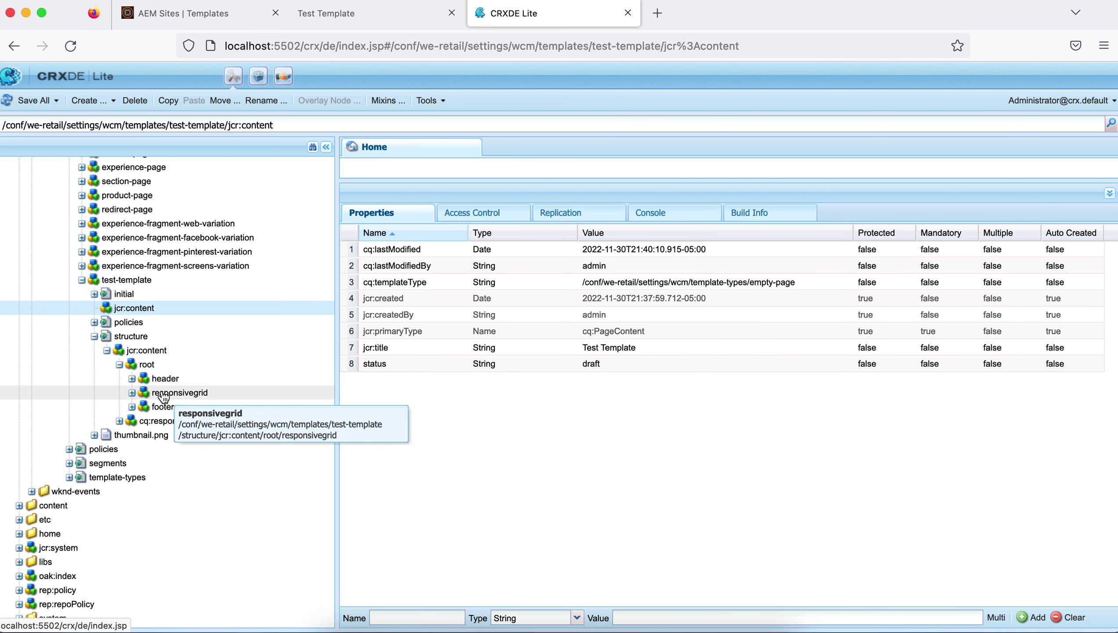
Move the responsivegrid node to the end of root and back between header and footer, checking the order against the template editor.
{"action": "left_click_drag", "start_coordinate": [163, 393], "coordinate": [149, 367]}
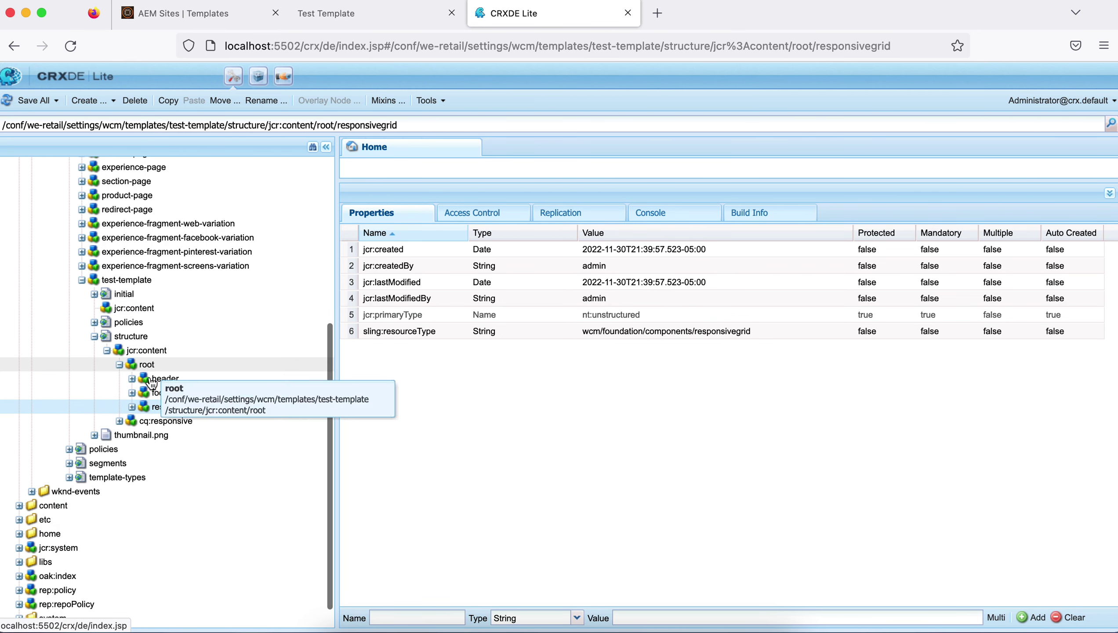
{"action": "mouse_move", "coordinate": [166, 410]}
{"action": "left_mouse_down"}
{"action": "mouse_move", "coordinate": [163, 382]}
{"action": "mouse_move", "coordinate": [167, 393]}
{"action": "left_mouse_up"}
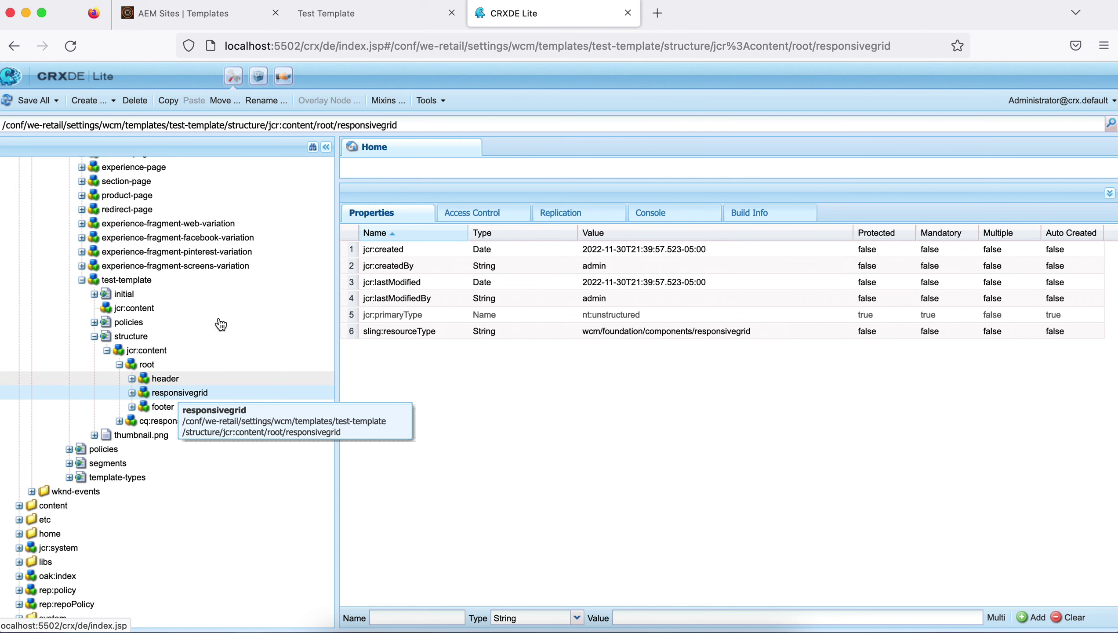
{"action": "left_click", "coordinate": [341, 23]}
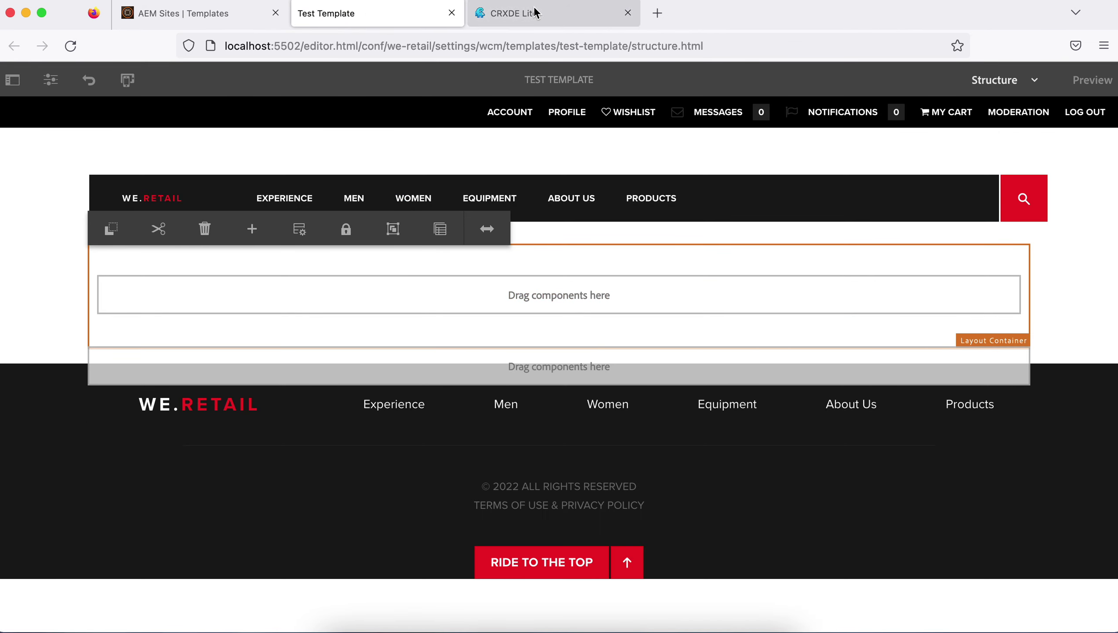
{"action": "left_click", "coordinate": [514, 13]}
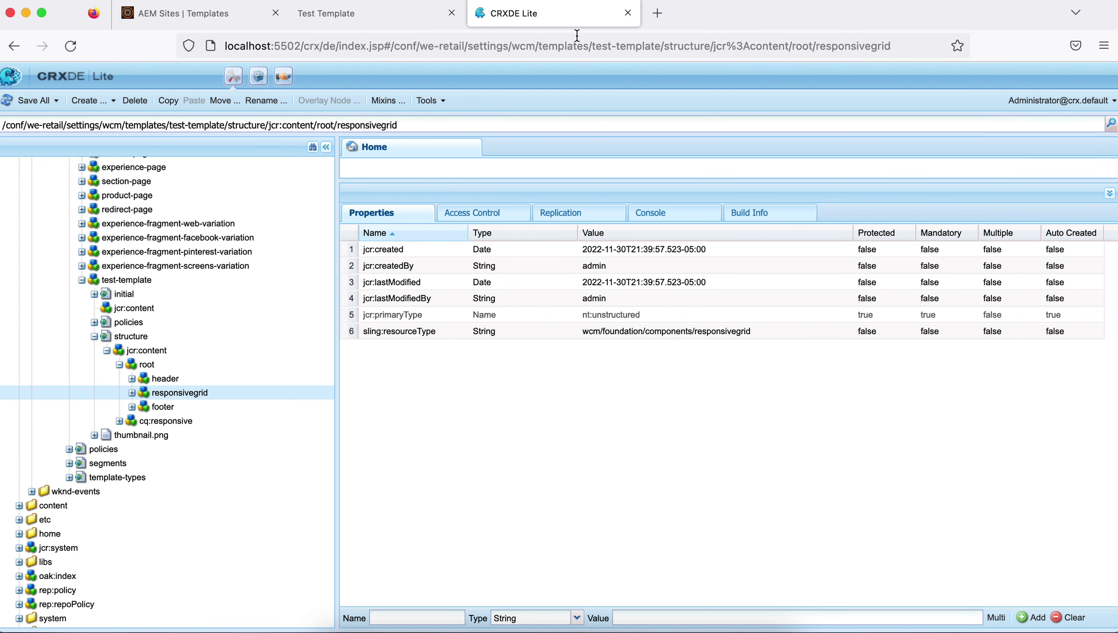
{"action": "left_click", "coordinate": [345, 13]}
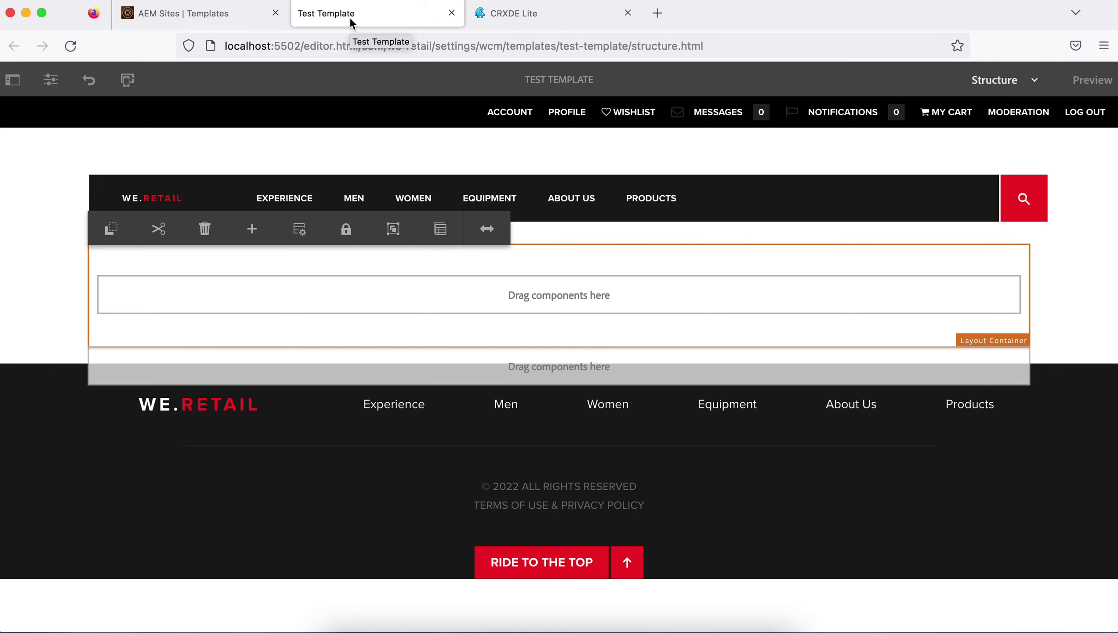
Open AEM Sites and browse to We.Retail, Language Masters, English.
{"action": "left_click", "coordinate": [217, 21]}
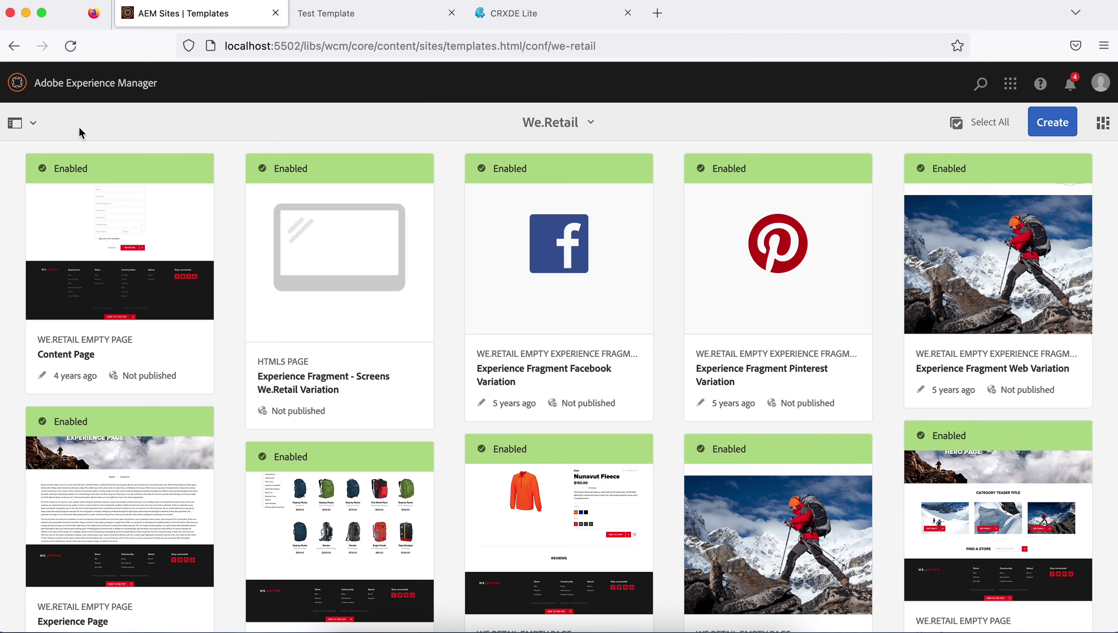
{"action": "left_click", "coordinate": [17, 82]}
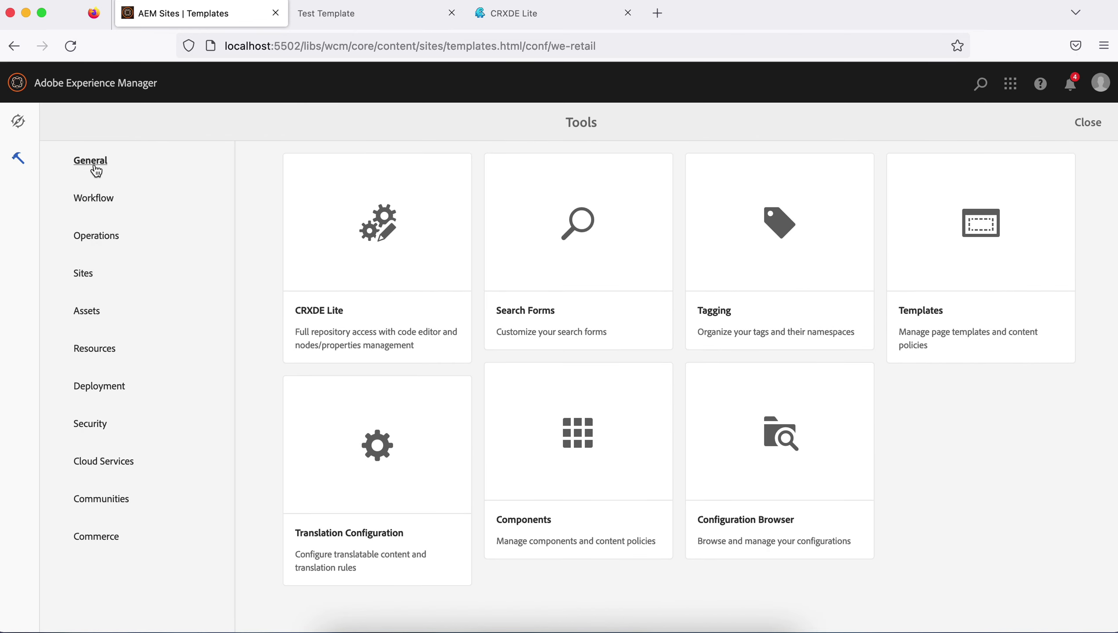
{"action": "left_click", "coordinate": [18, 121]}
{"action": "left_click", "coordinate": [391, 270]}
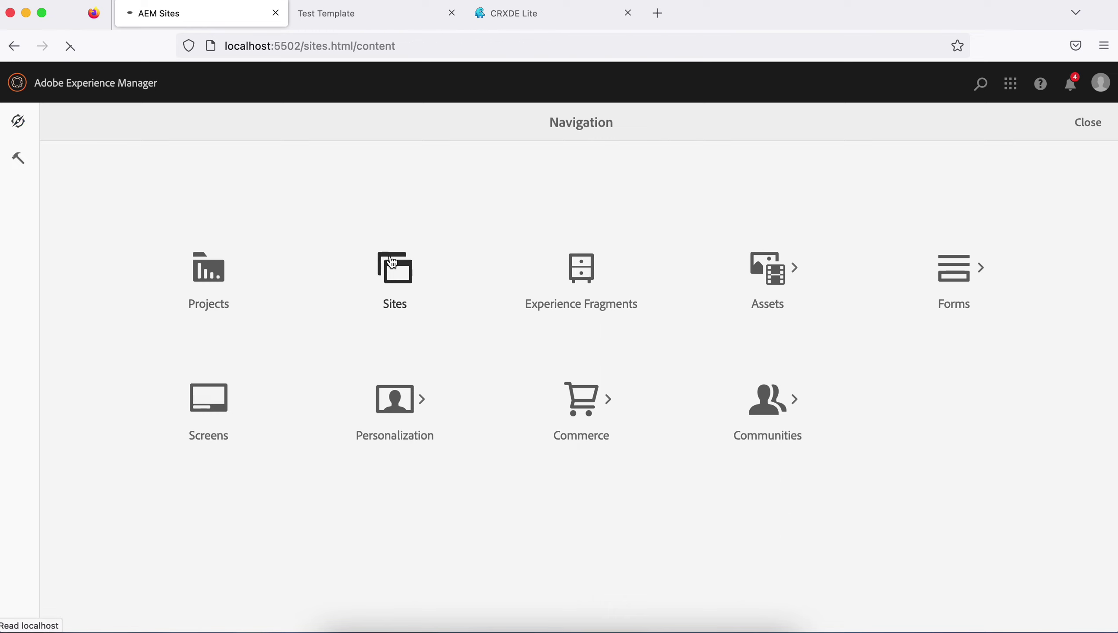
{"action": "left_click", "coordinate": [100, 310]}
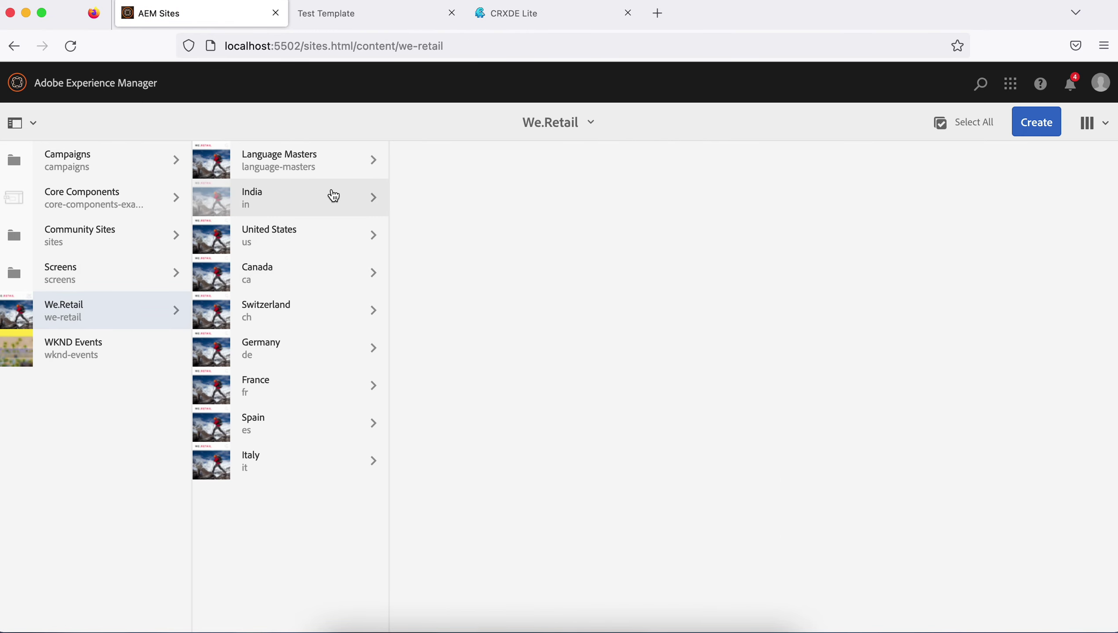
{"action": "left_click", "coordinate": [324, 160]}
{"action": "left_click", "coordinate": [482, 166]}
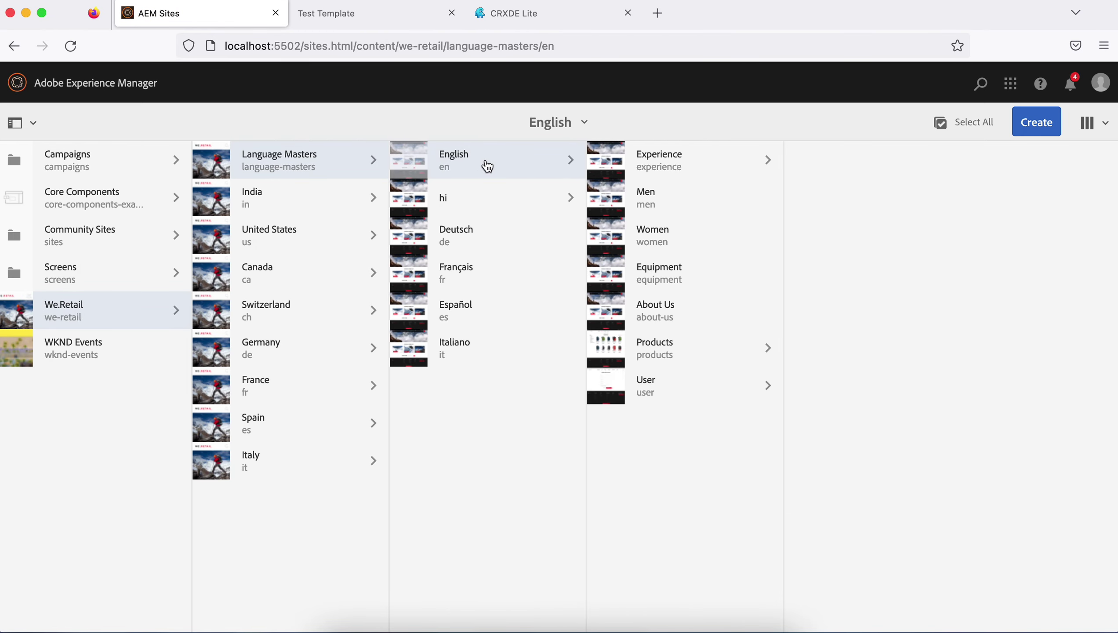
Start creating a page under English and check whether the Test Template is among the offered templates.
{"action": "left_click", "coordinate": [1025, 127]}
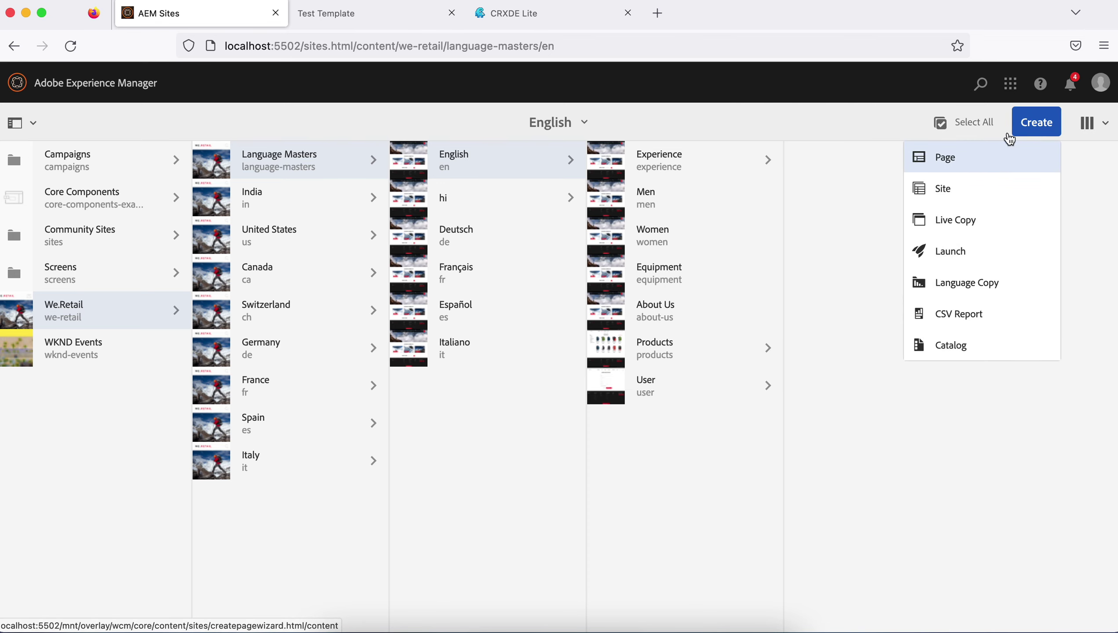
{"action": "left_click", "coordinate": [931, 165]}
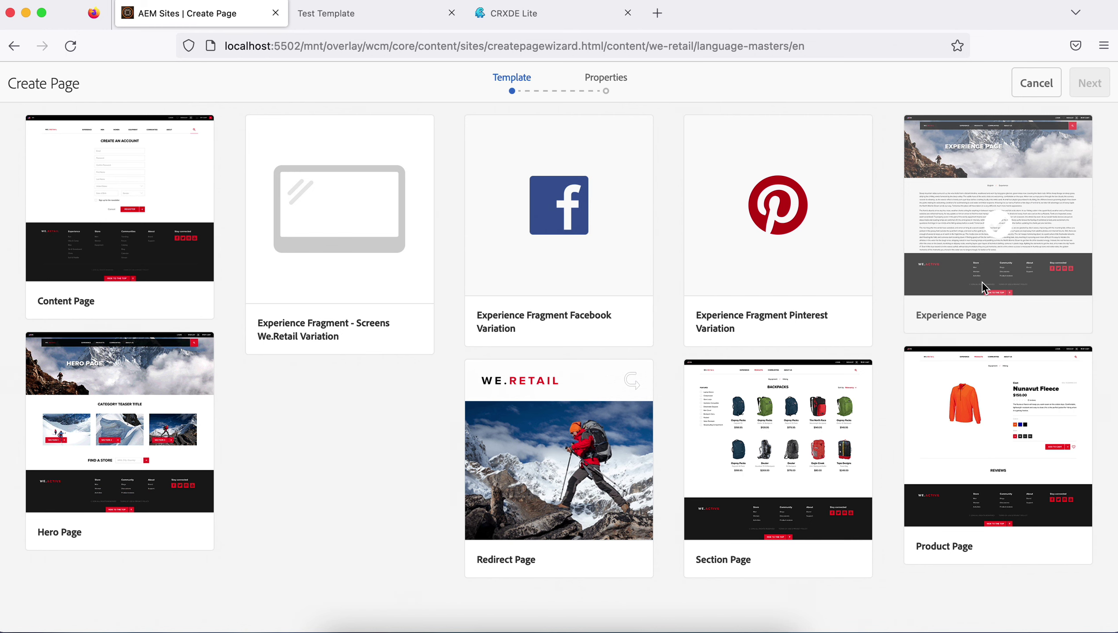
{"action": "left_click", "coordinate": [361, 14]}
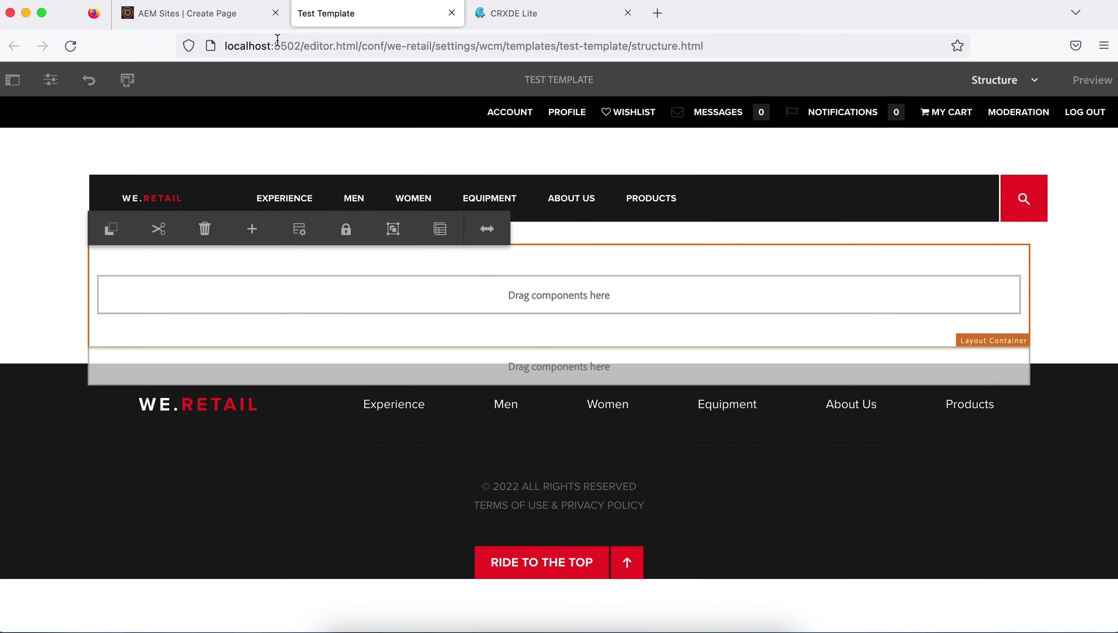
Open the AEM start page at localhost:5502 in a new browser tab.
{"action": "left_click", "coordinate": [203, 19]}
{"action": "left_click_drag", "start_coordinate": [304, 46], "coordinate": [158, 49]}
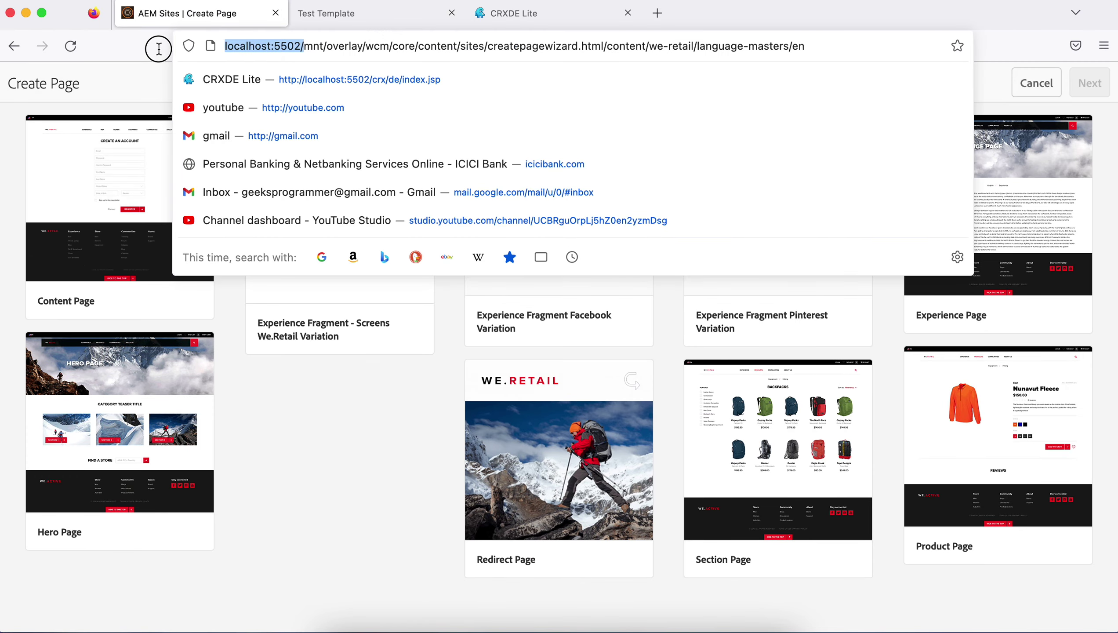
{"action": "key", "text": "super+c"}
{"action": "key", "text": "super+t"}
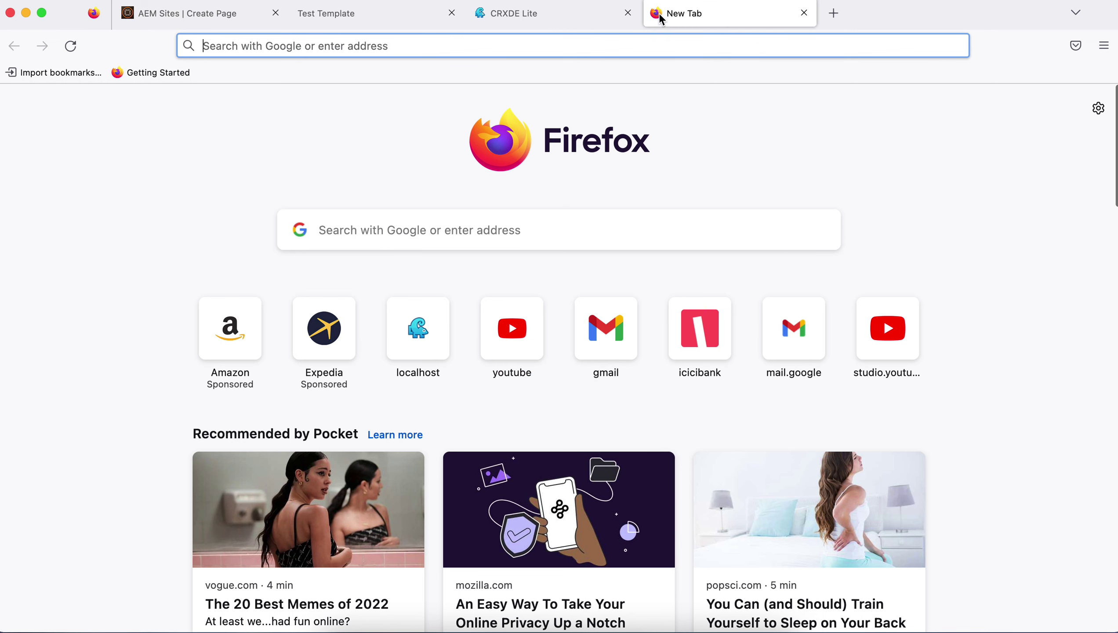
{"action": "left_click", "coordinate": [582, 43]}
{"action": "key", "text": "super+v"}
{"action": "key", "text": "Return"}
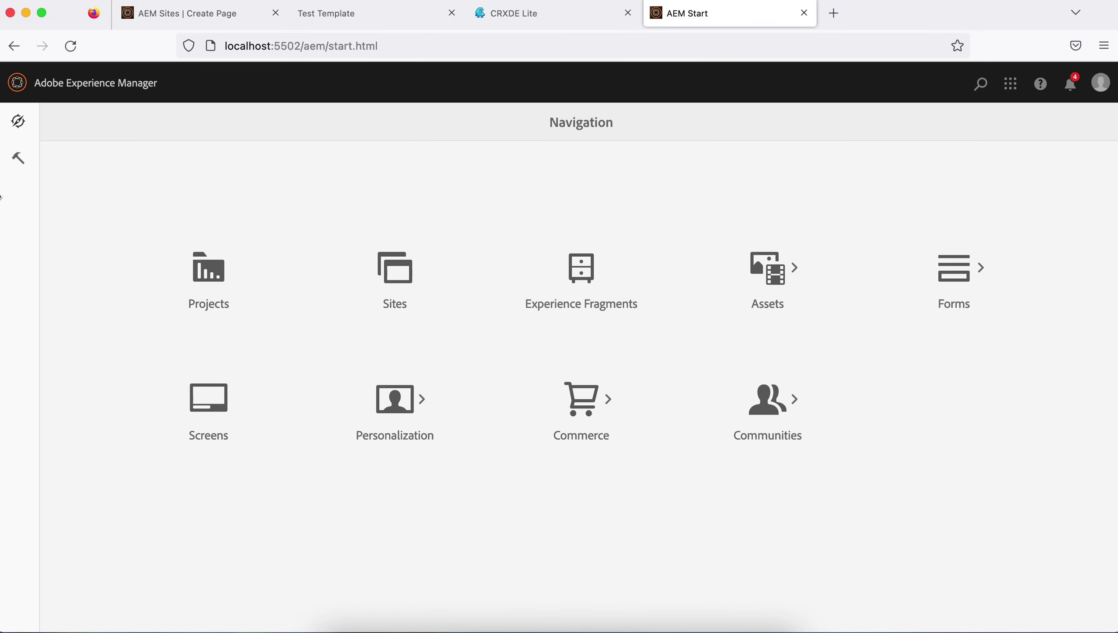
Open the We.Retail folder in the Templates console and compare the Test Template's status with the other templates.
{"action": "left_click", "coordinate": [21, 155]}
{"action": "left_click", "coordinate": [981, 226]}
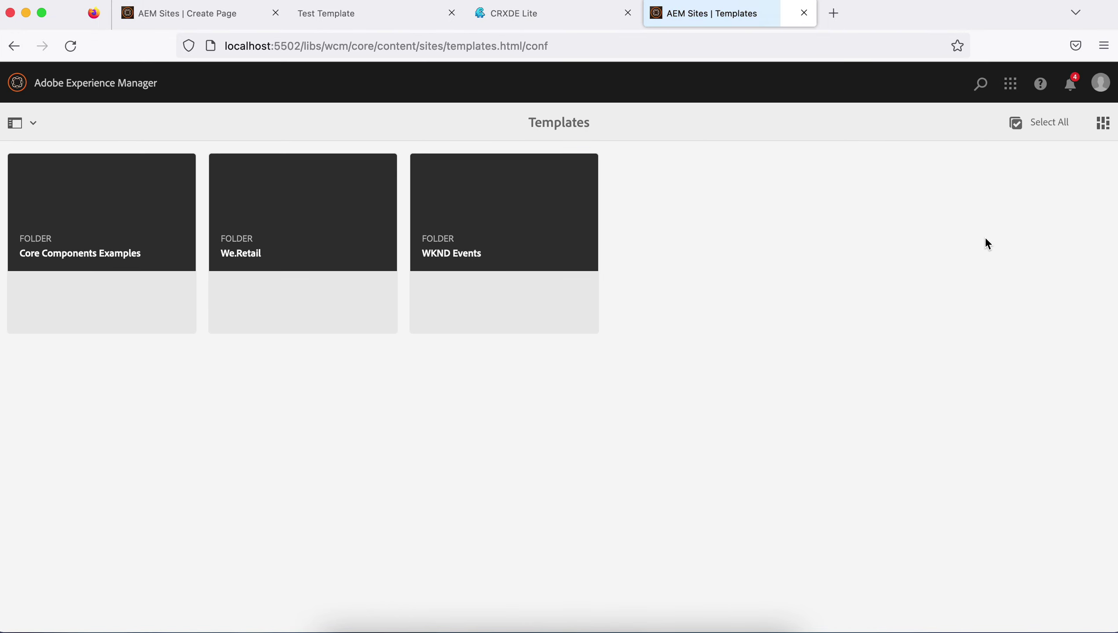
{"action": "left_click", "coordinate": [340, 215]}
{"action": "scroll", "coordinate": [496, 337], "scroll_direction": "down", "scroll_amount": 7}
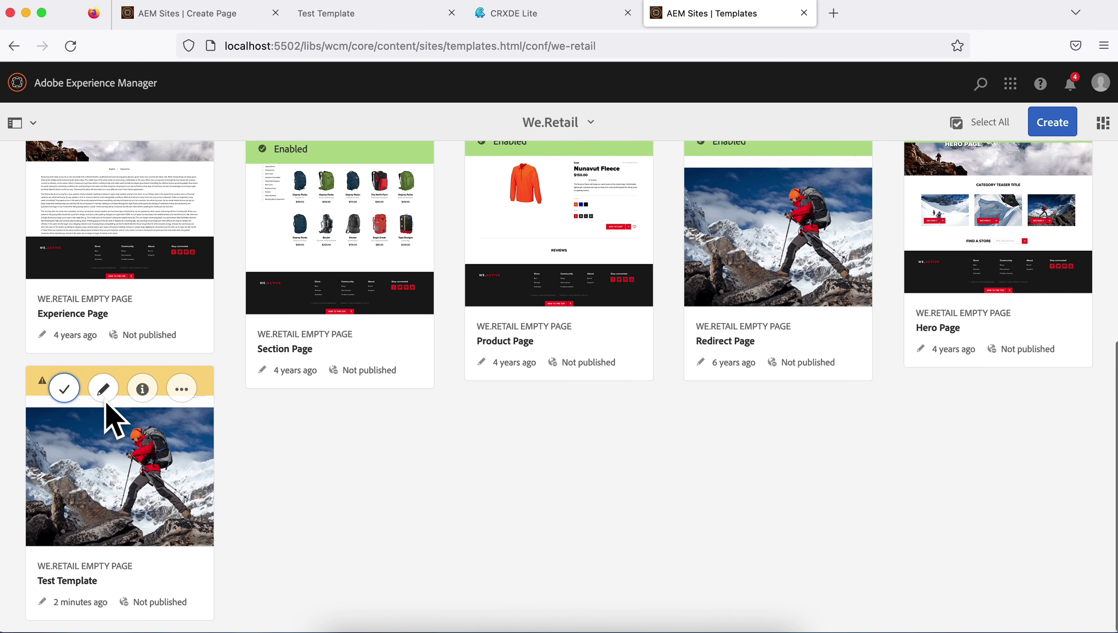
{"action": "scroll", "coordinate": [394, 479], "scroll_direction": "up", "scroll_amount": 4}
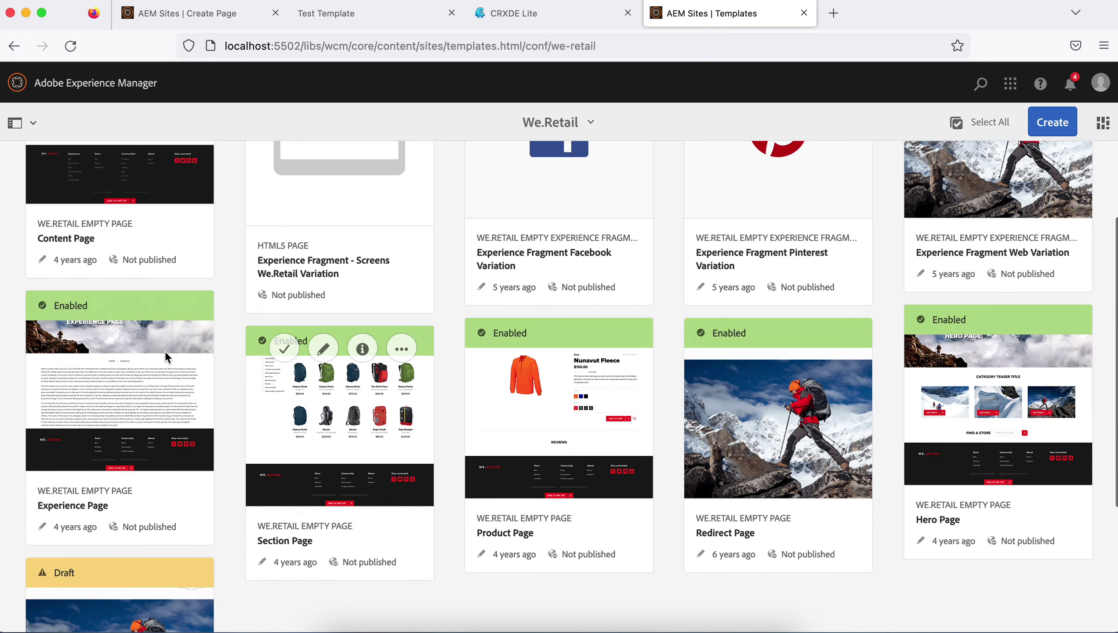
{"action": "scroll", "coordinate": [351, 346], "scroll_direction": "down", "scroll_amount": 4}
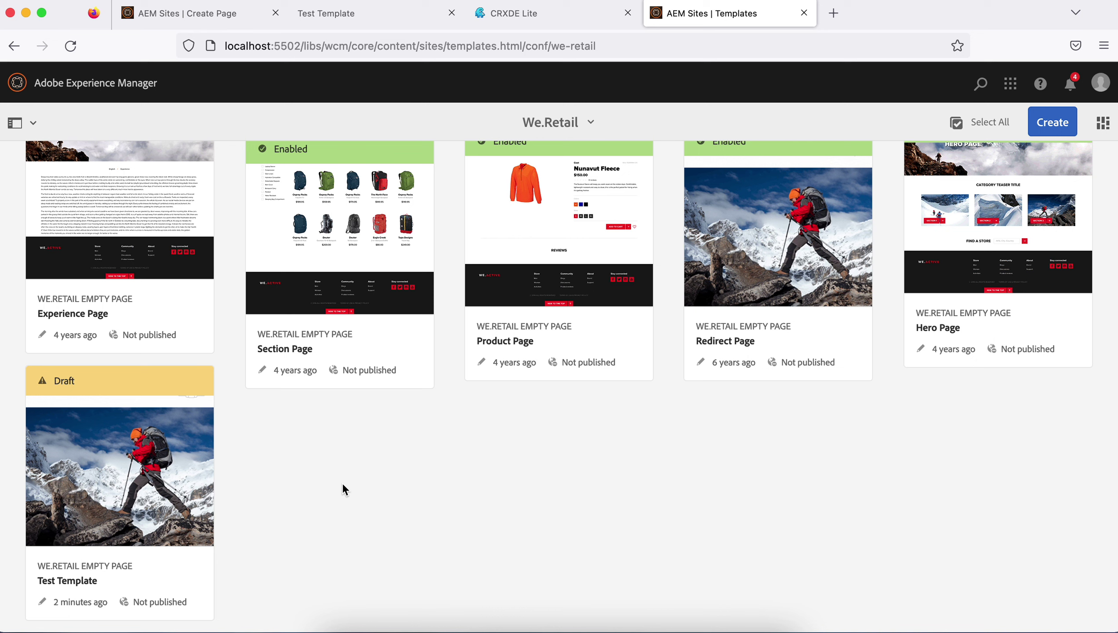
Enable the Test Template in the We.Retail templates folder.
{"action": "mouse_move", "coordinate": [83, 420]}
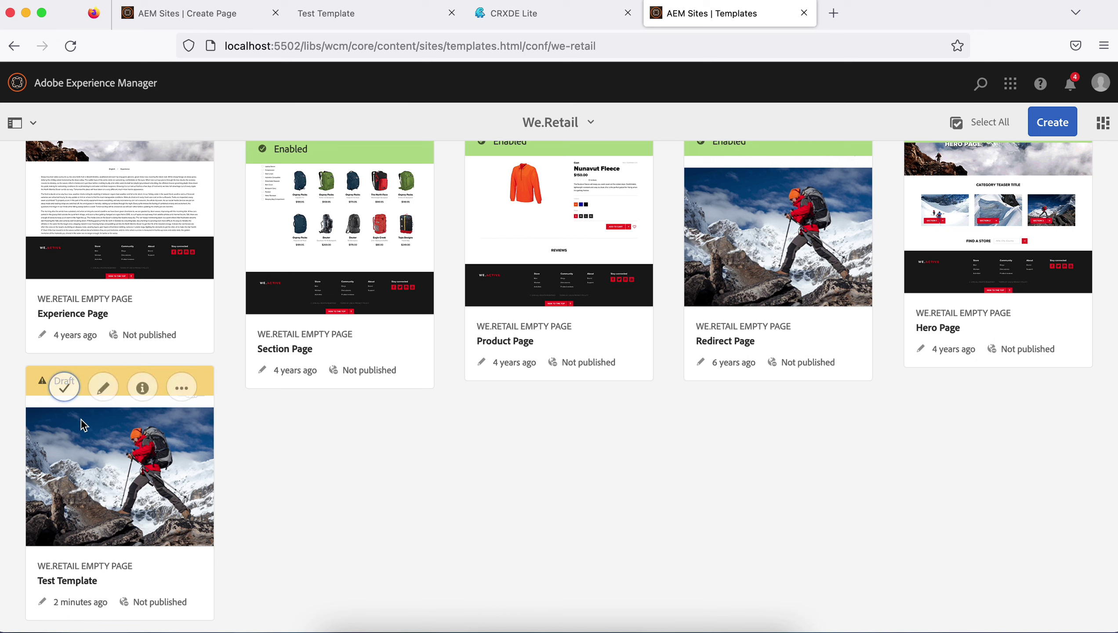
{"action": "left_click", "coordinate": [64, 390]}
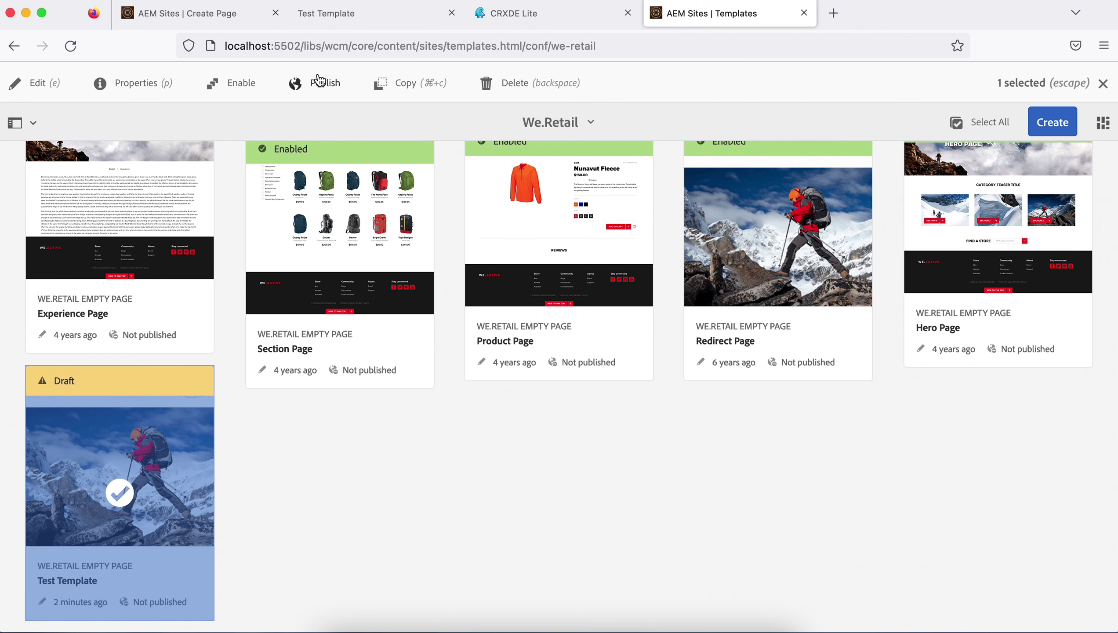
{"action": "left_click", "coordinate": [245, 88]}
{"action": "left_click", "coordinate": [673, 421]}
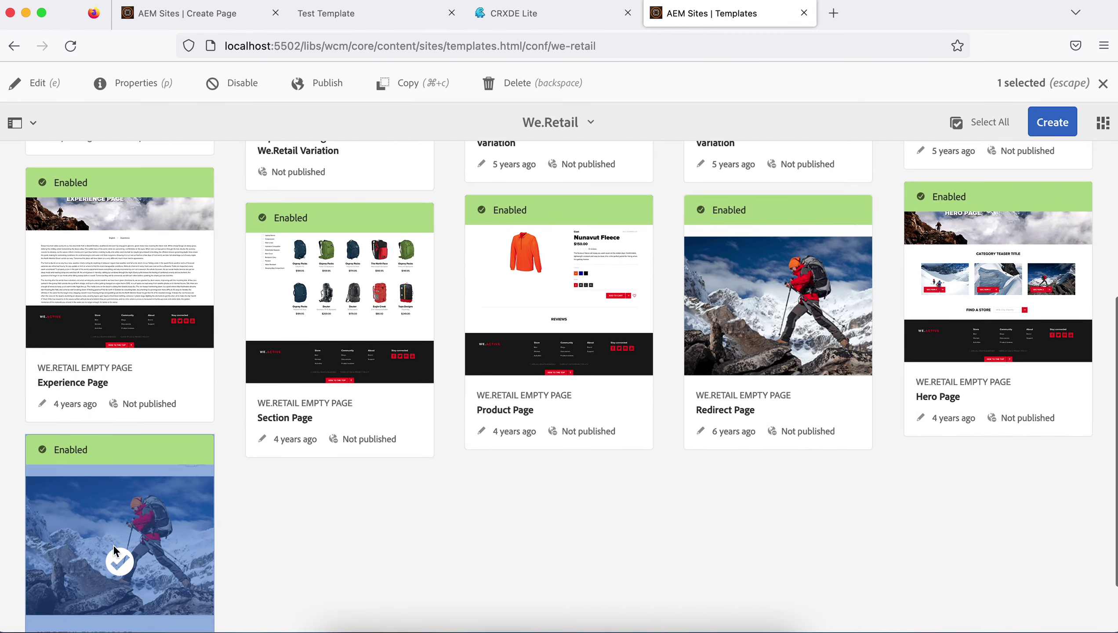
Return to AEM Sites, cancel the pending page creation and reload the English site listing.
{"action": "left_click", "coordinate": [193, 13]}
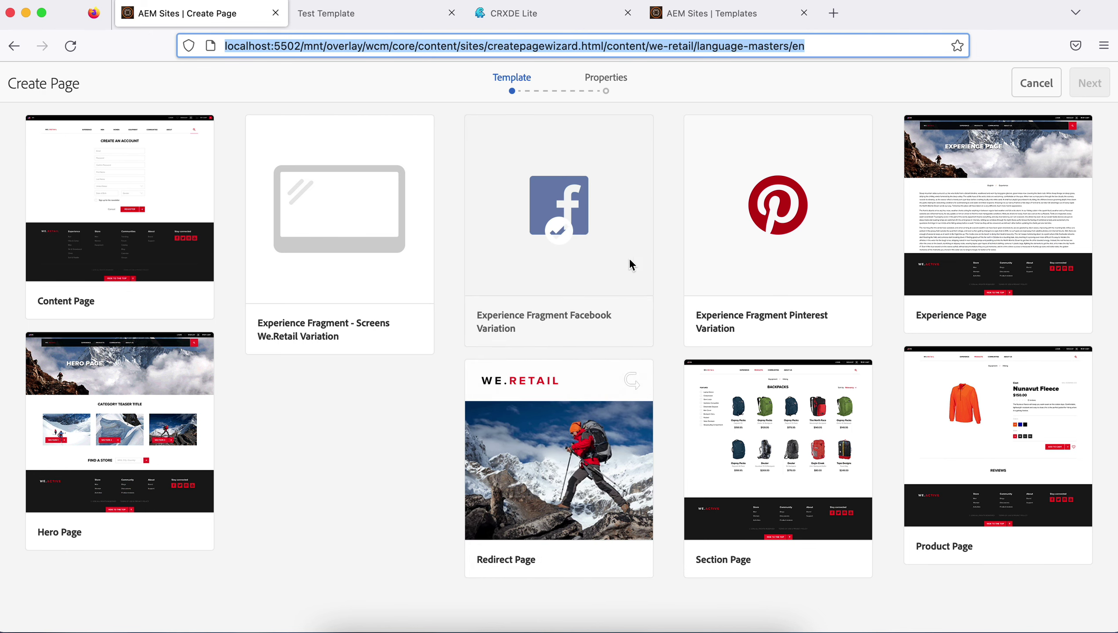
{"action": "left_click", "coordinate": [1036, 91]}
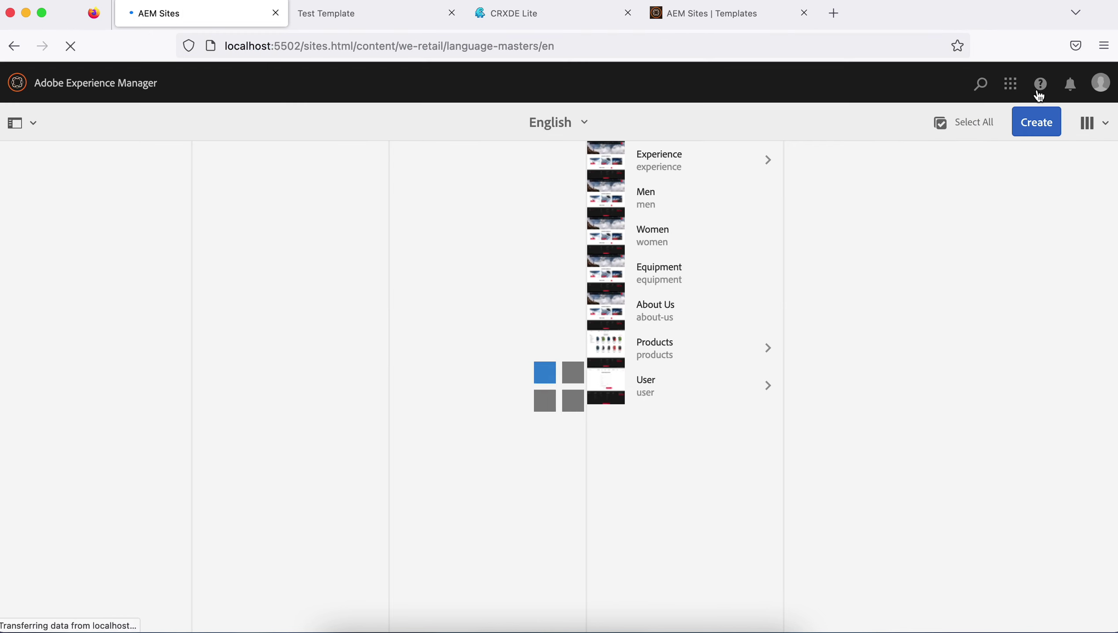
{"action": "left_click", "coordinate": [71, 46]}
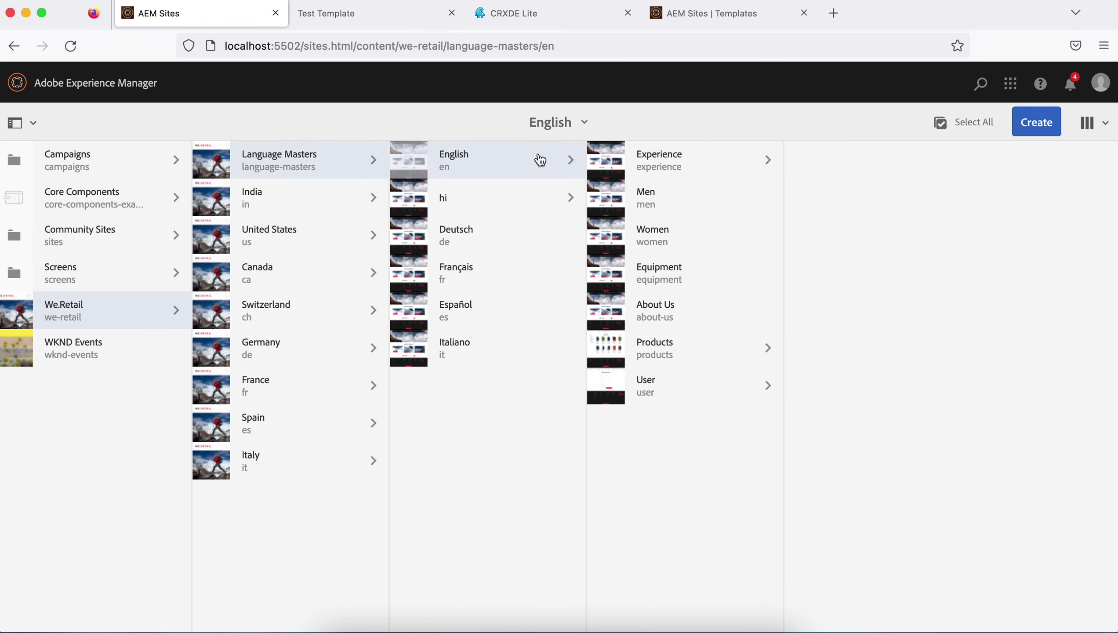
Start creating a page under English based on the Test Template and proceed to its properties.
{"action": "left_click", "coordinate": [1037, 122]}
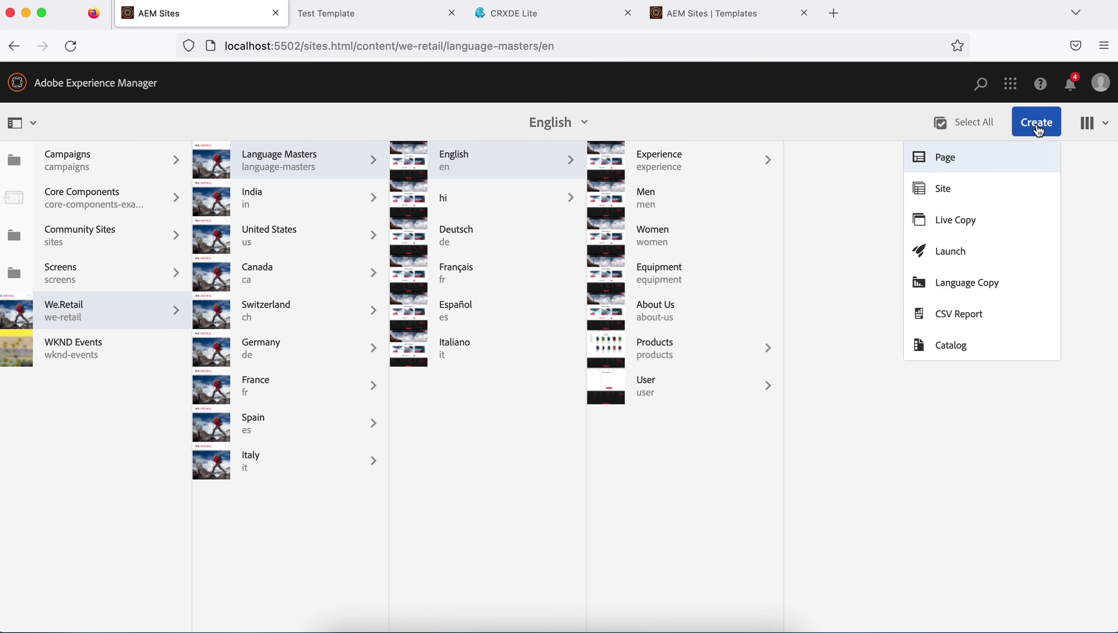
{"action": "left_click", "coordinate": [950, 160]}
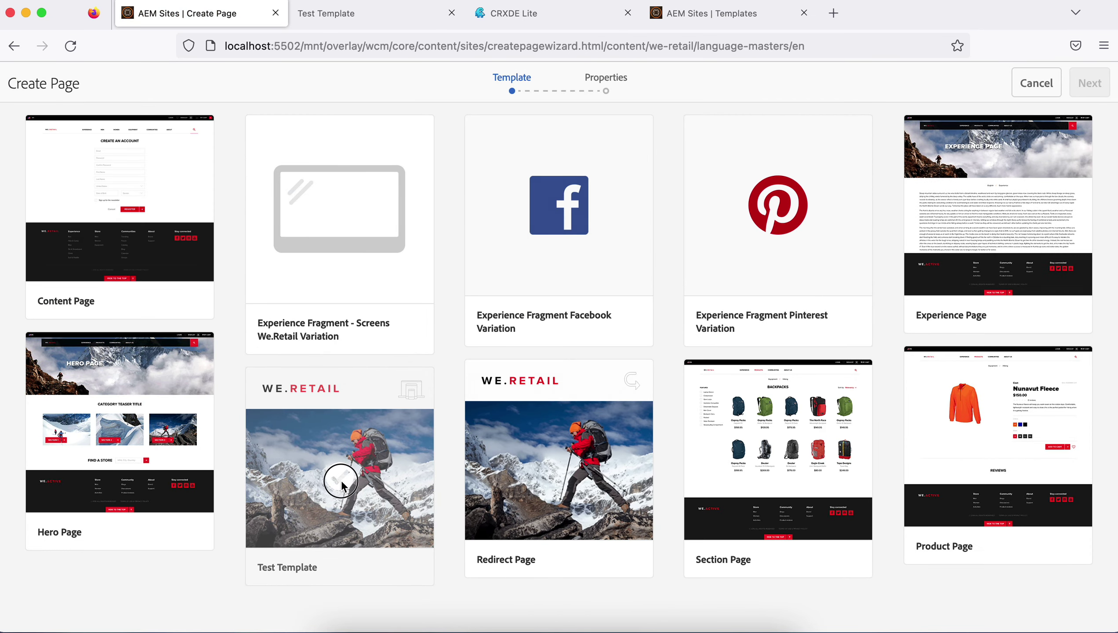
{"action": "left_click", "coordinate": [341, 484]}
{"action": "left_click", "coordinate": [1095, 81]}
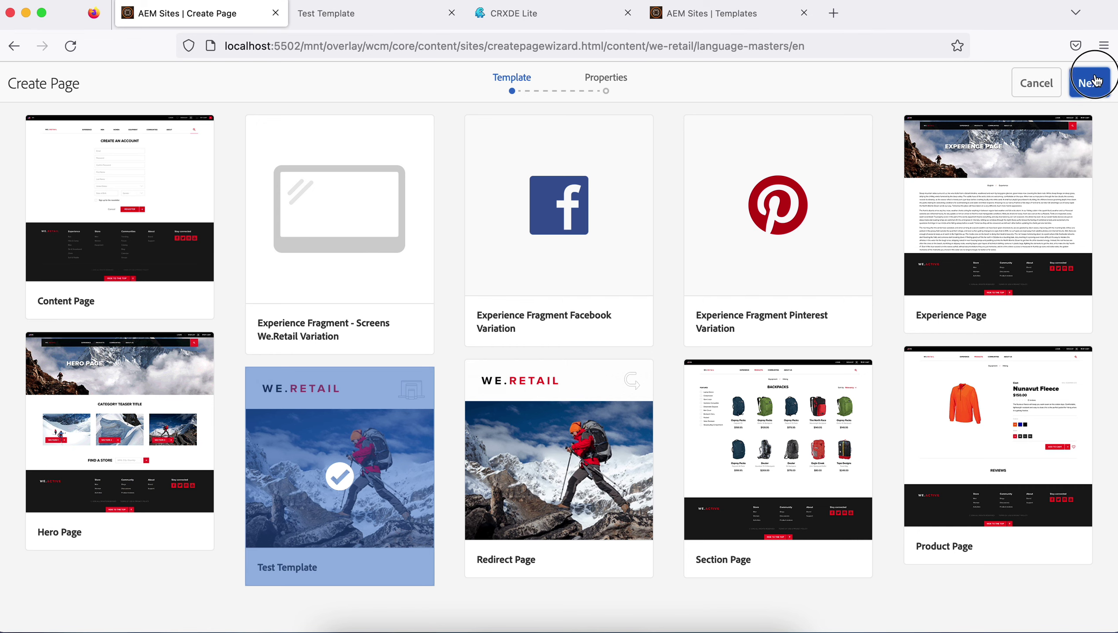
Title the page "Test Page1", create it and open it in the page editor.
{"action": "left_click", "coordinate": [548, 220]}
{"action": "type", "text": "T"}
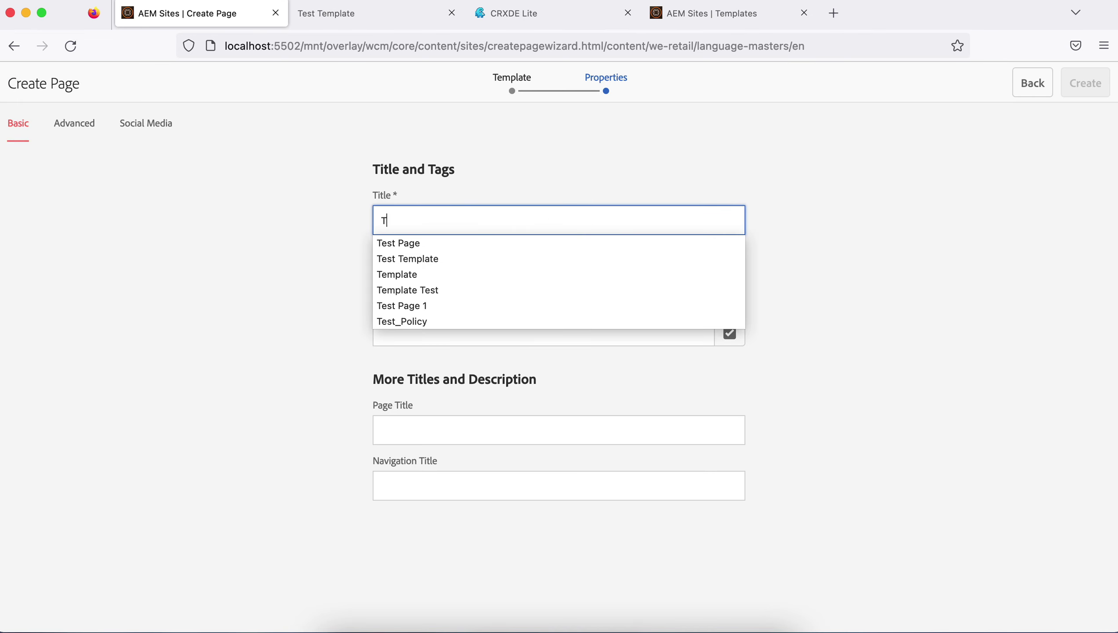
{"action": "type", "text": "est Page"}
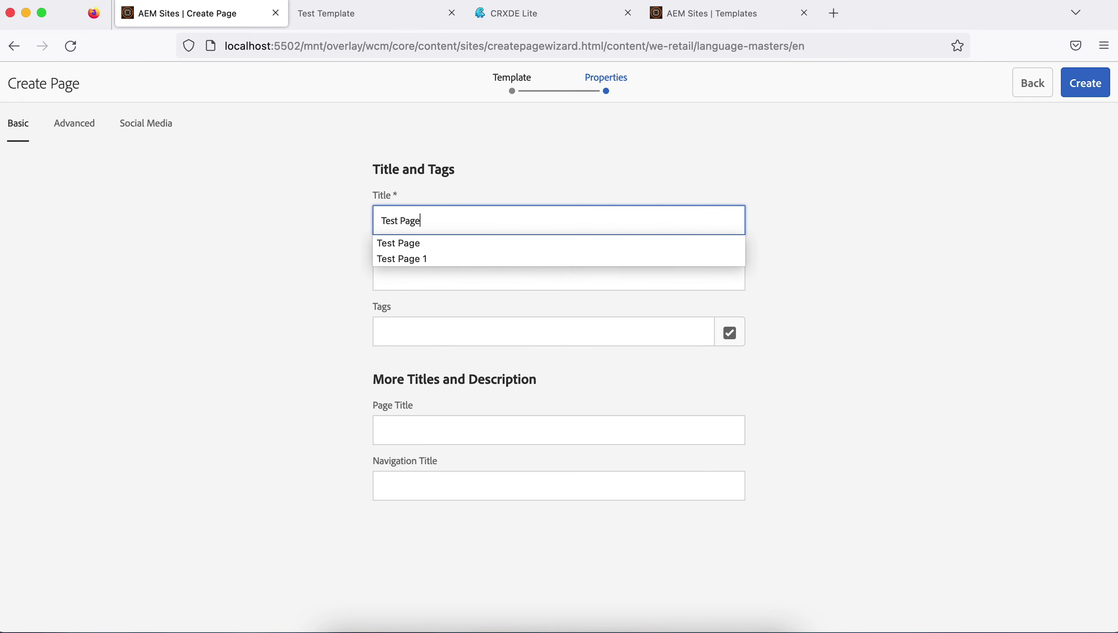
{"action": "type", "text": "1"}
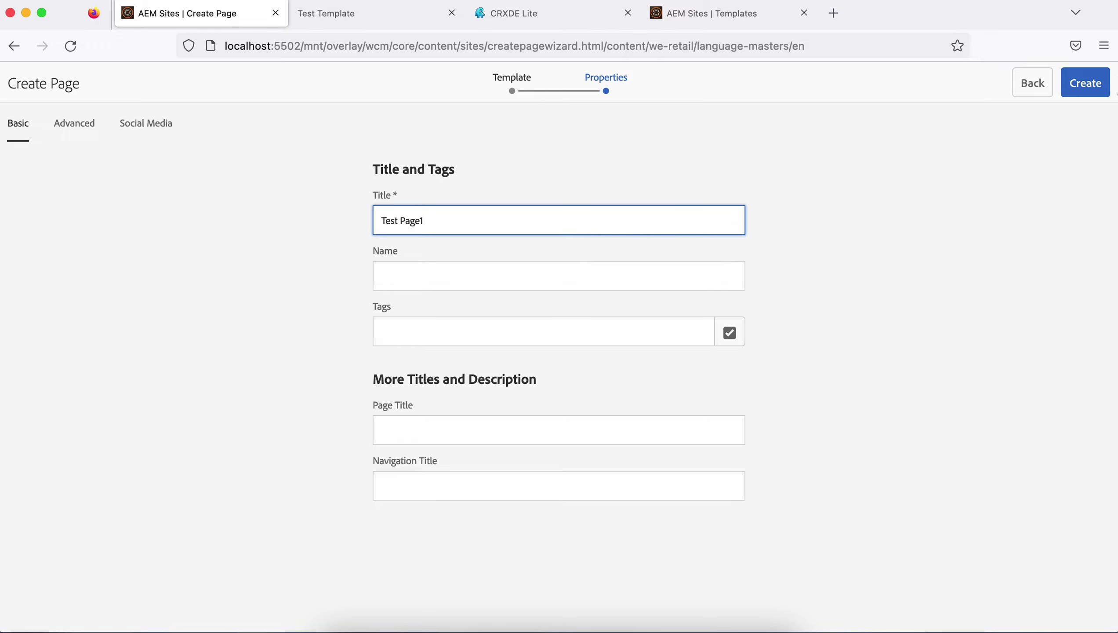
{"action": "left_click", "coordinate": [1085, 83]}
{"action": "left_click", "coordinate": [651, 380]}
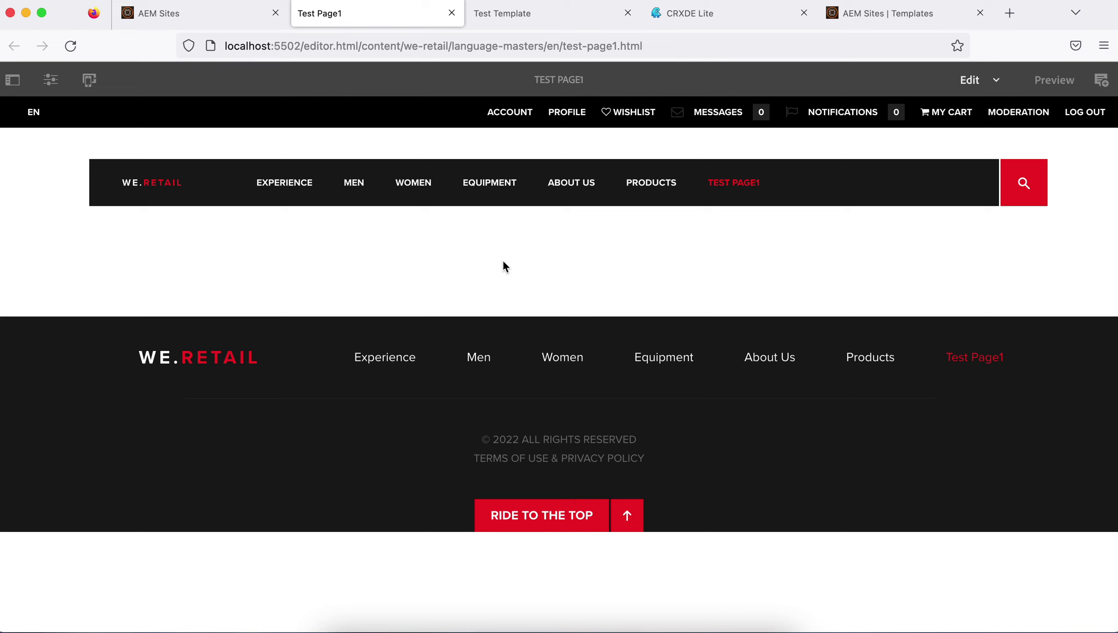
Open the layout container's policy settings in the Test Template's structure and look through the allowed component groups.
{"action": "left_click", "coordinate": [506, 14]}
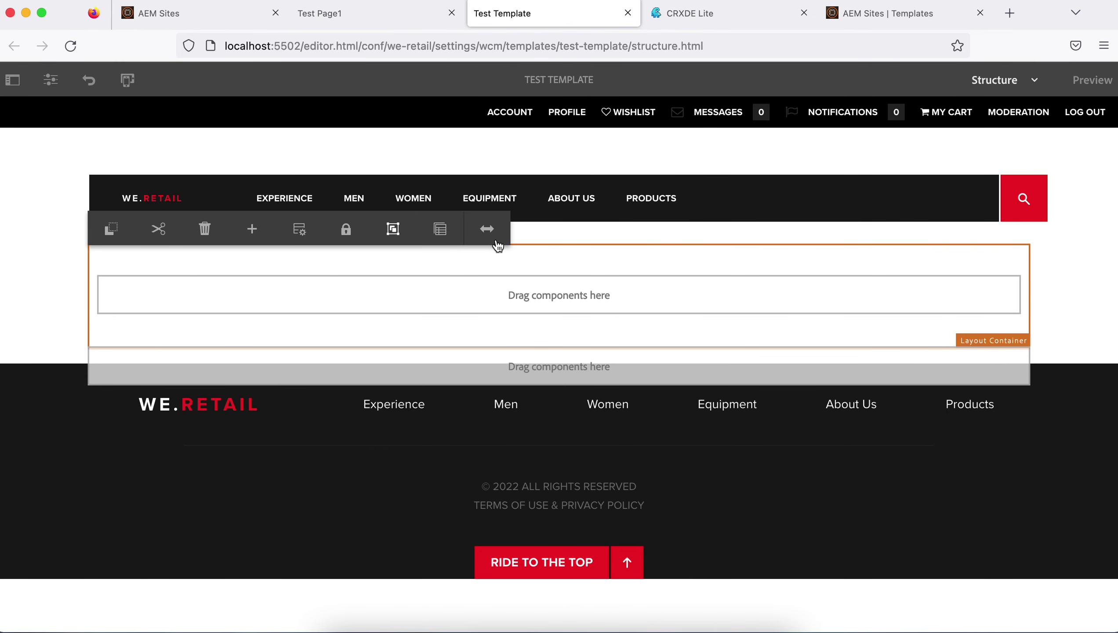
{"action": "left_click", "coordinate": [772, 341]}
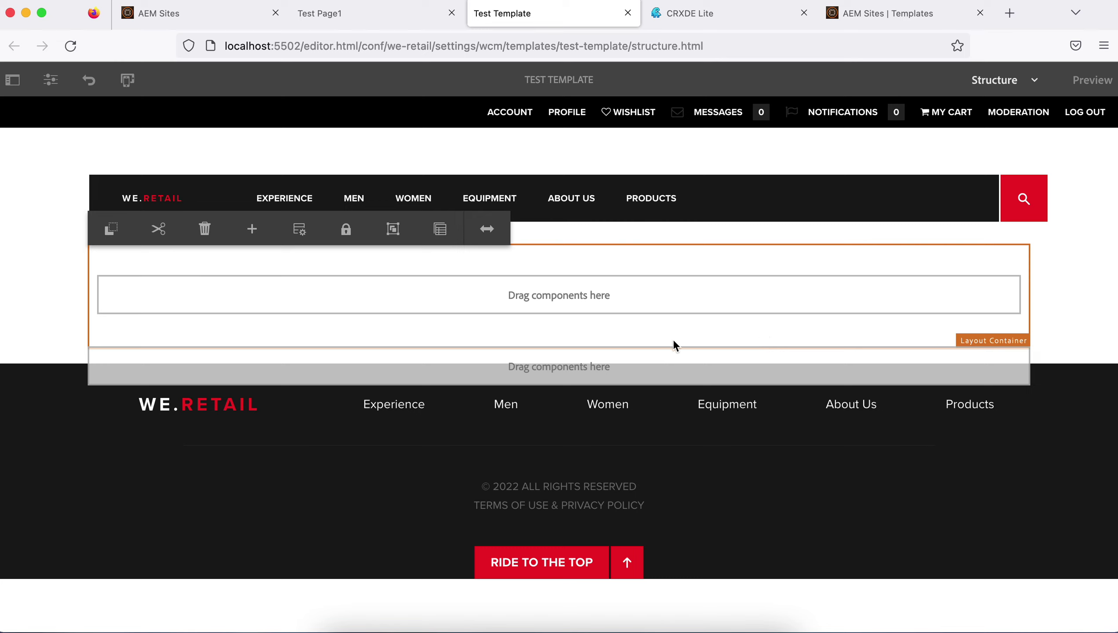
{"action": "left_click", "coordinate": [298, 235]}
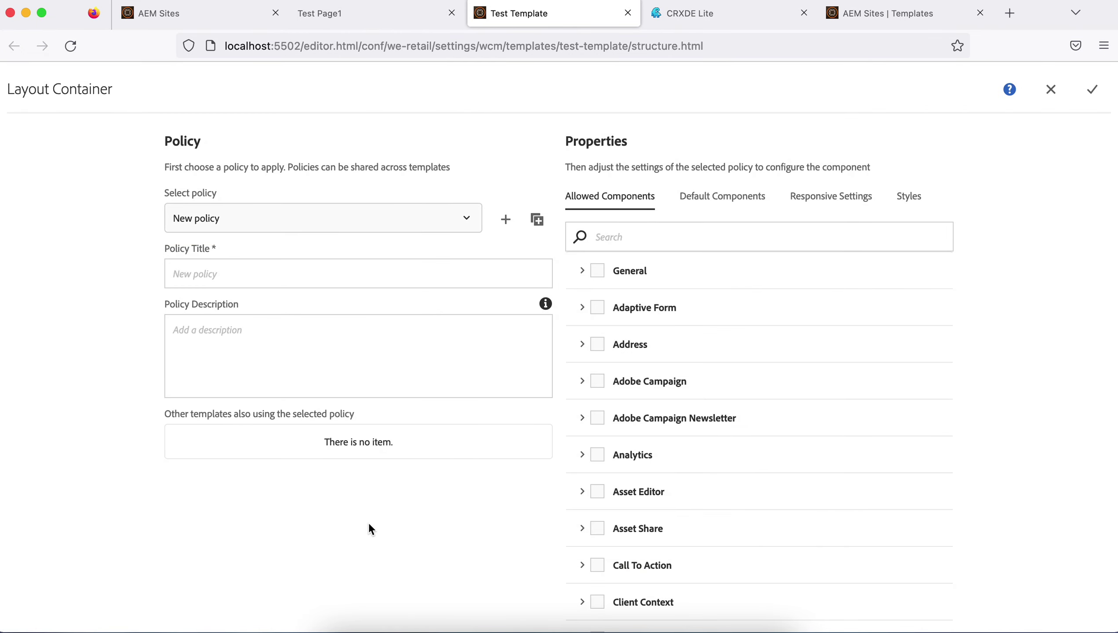
{"action": "scroll", "coordinate": [370, 520], "scroll_direction": "down", "scroll_amount": 20}
{"action": "scroll", "coordinate": [371, 521], "scroll_direction": "up", "scroll_amount": 20}
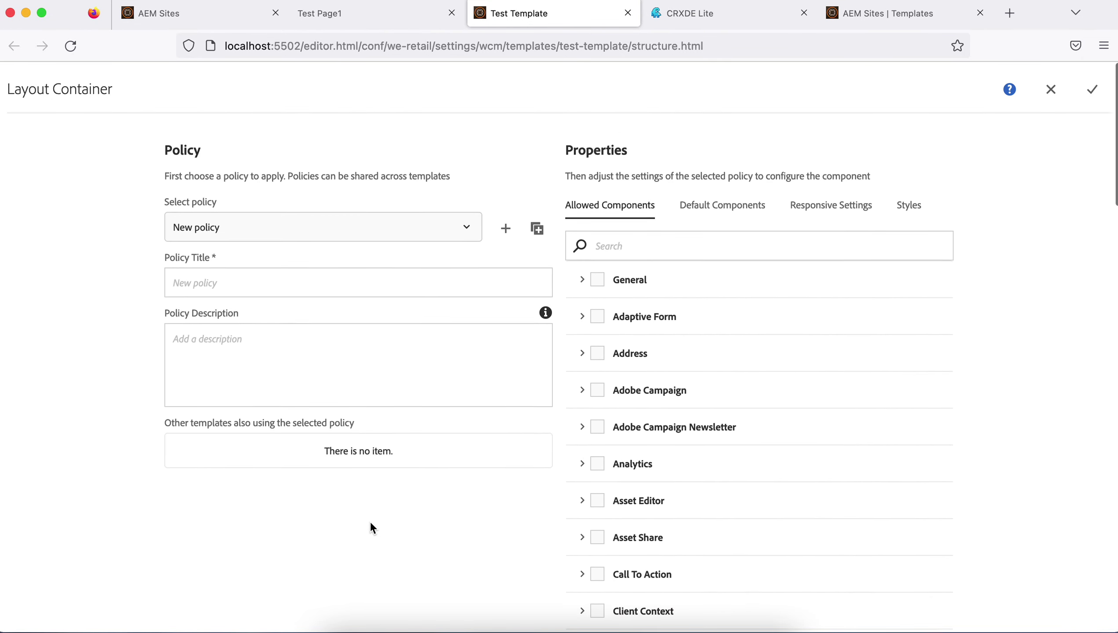
{"action": "scroll", "coordinate": [372, 524], "scroll_direction": "down", "scroll_amount": 1}
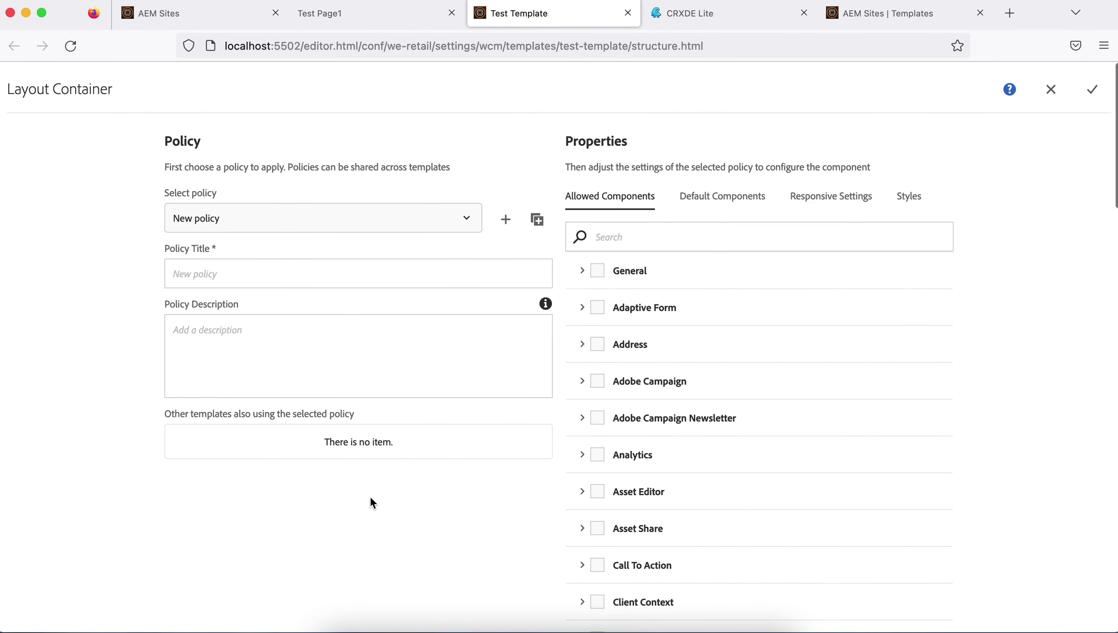
Review the available policies for the layout container and select We.Retail Default.
{"action": "left_click", "coordinate": [367, 216]}
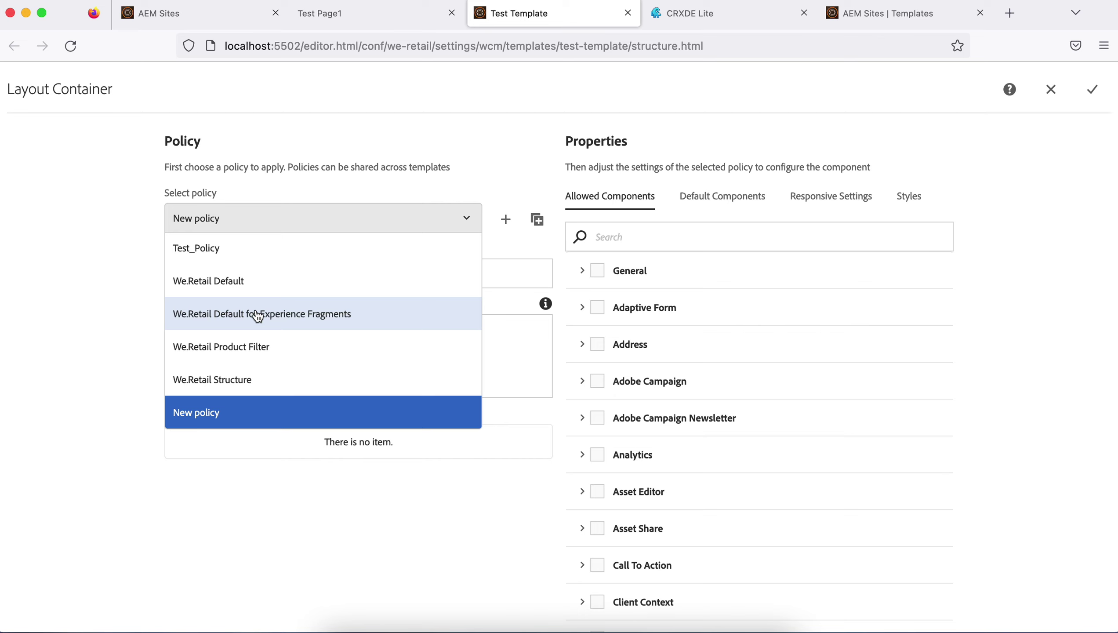
{"action": "left_click", "coordinate": [10, 89]}
{"action": "left_click_drag", "start_coordinate": [10, 90], "coordinate": [142, 90]}
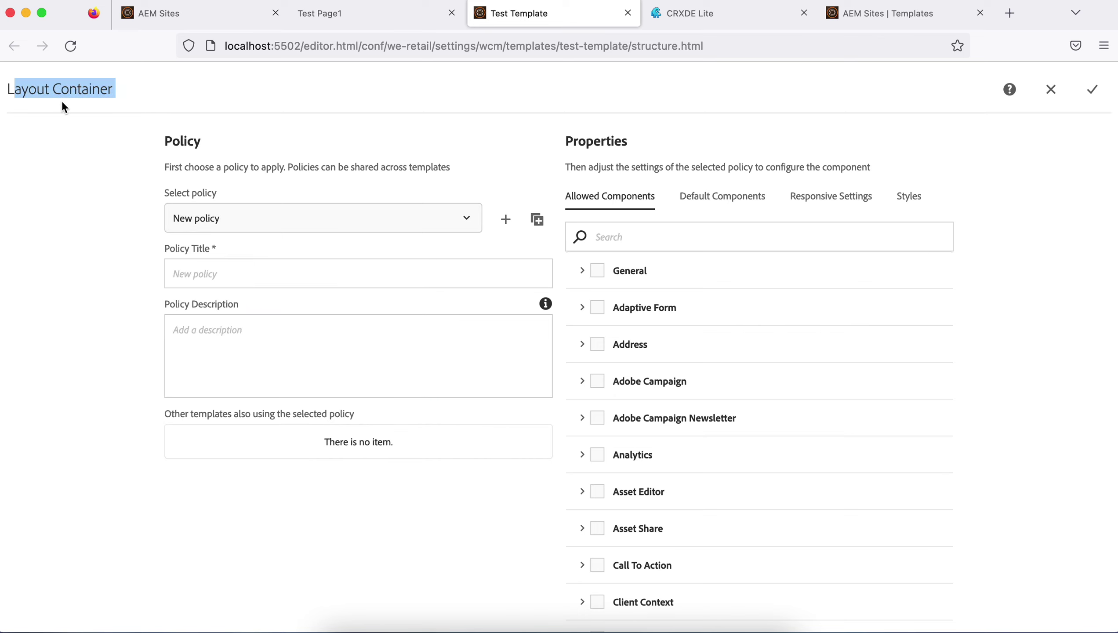
{"action": "left_click", "coordinate": [61, 231]}
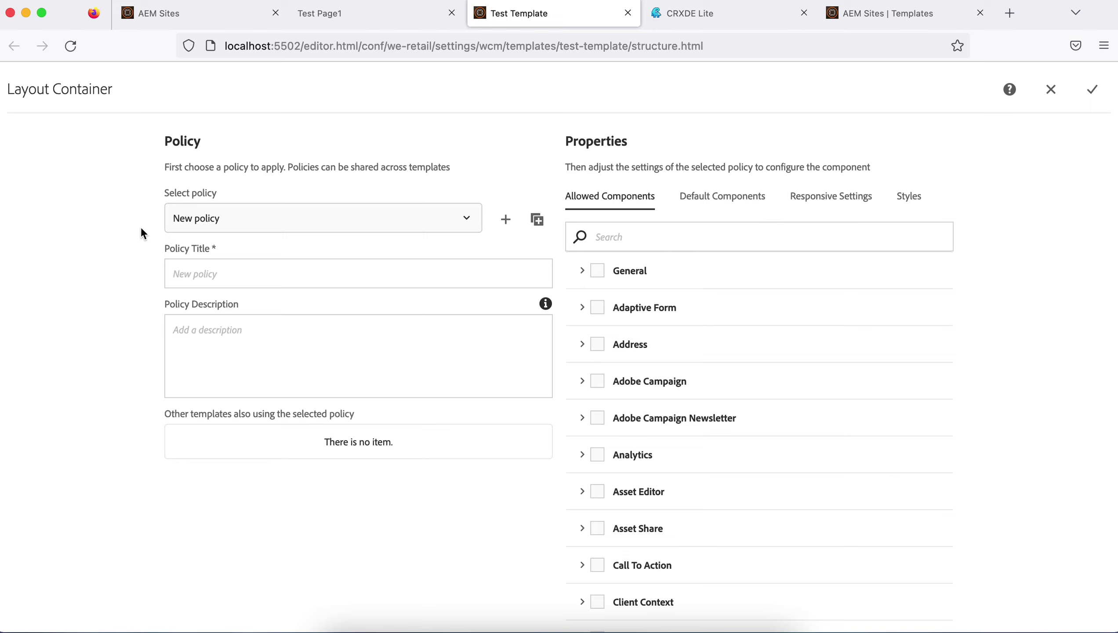
{"action": "left_click", "coordinate": [324, 232]}
{"action": "scroll", "coordinate": [302, 365], "scroll_direction": "down", "scroll_amount": 1}
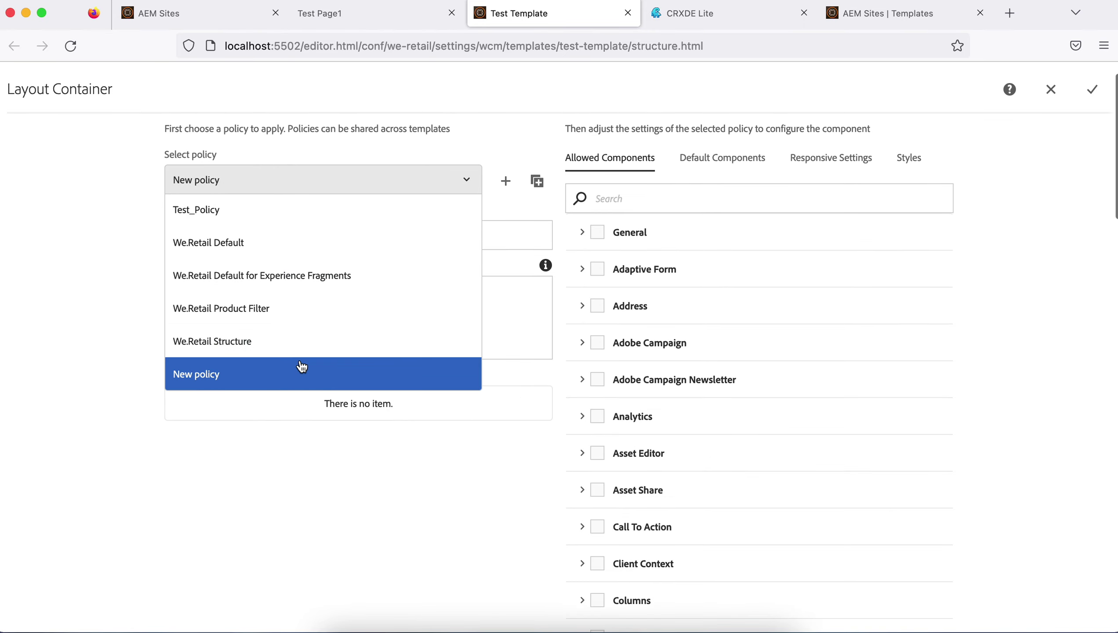
{"action": "left_click", "coordinate": [236, 240]}
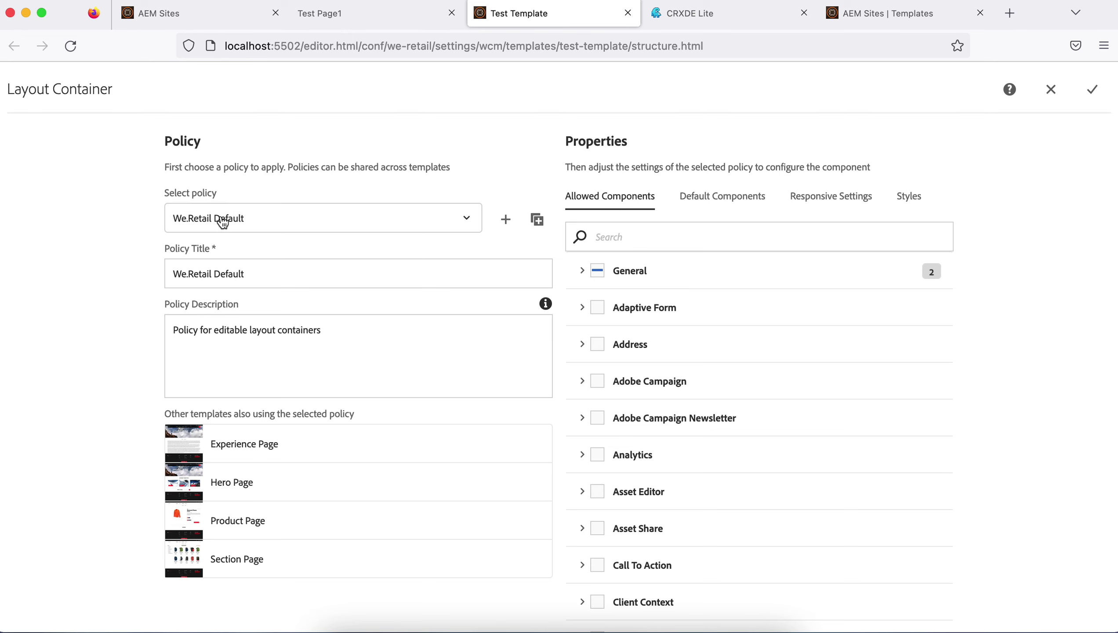
Examine the We.Retail Default policy's allowed components and expand the General group.
{"action": "scroll", "coordinate": [702, 369], "scroll_direction": "down", "scroll_amount": 2}
{"action": "scroll", "coordinate": [691, 328], "scroll_direction": "up", "scroll_amount": 2}
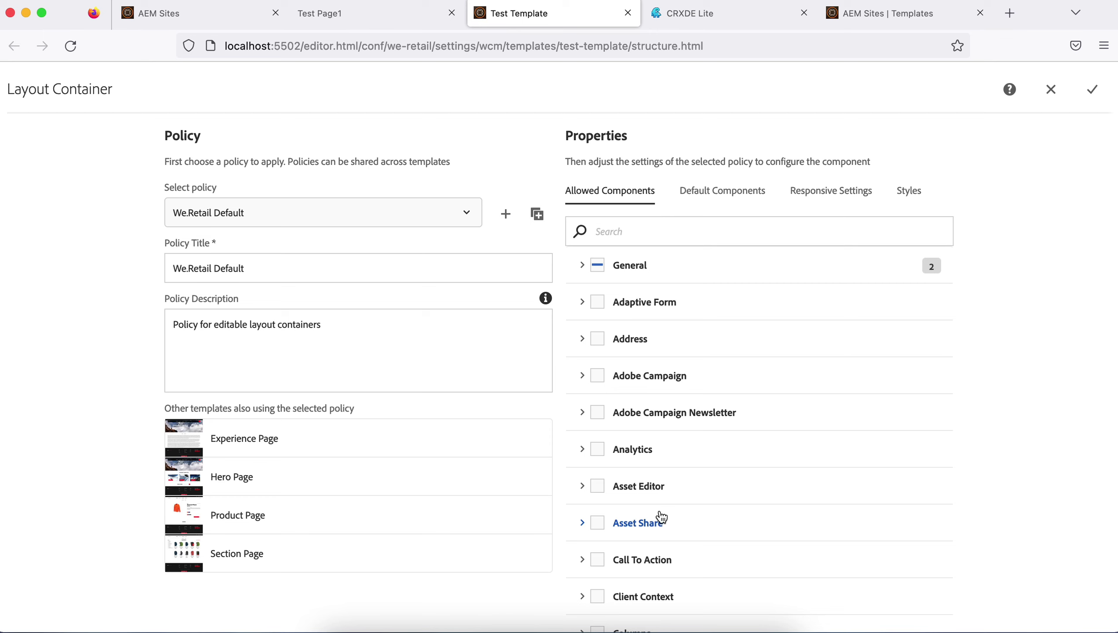
{"action": "left_click", "coordinate": [581, 265]}
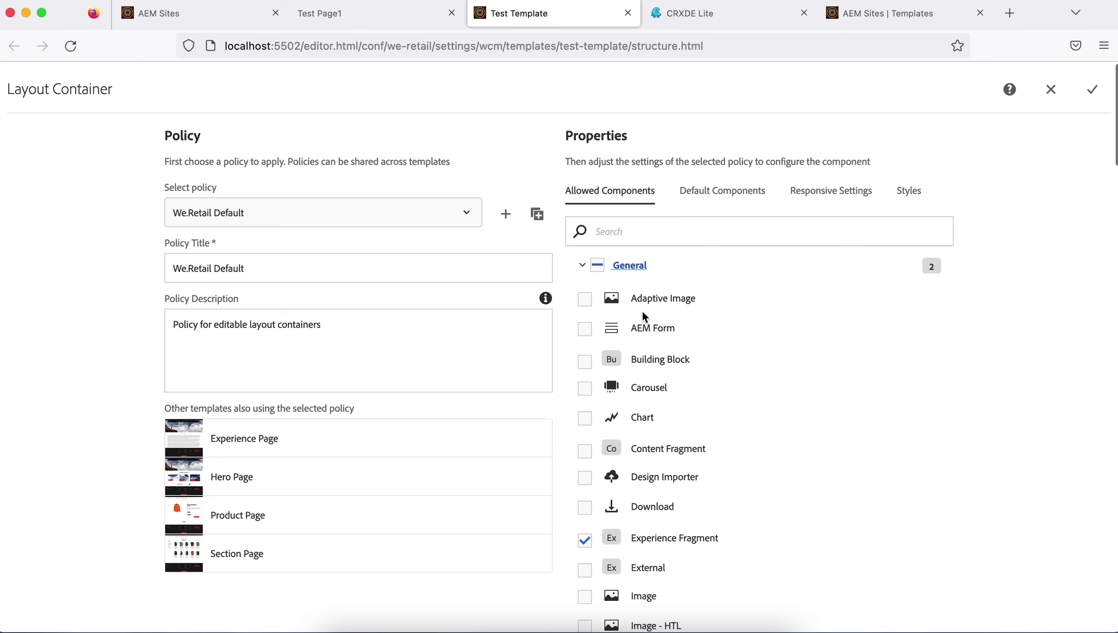
Review the component groups allowed by the We.Retail Default policy and apply the policy to the layout container.
{"action": "scroll", "coordinate": [636, 332], "scroll_direction": "down", "scroll_amount": 1}
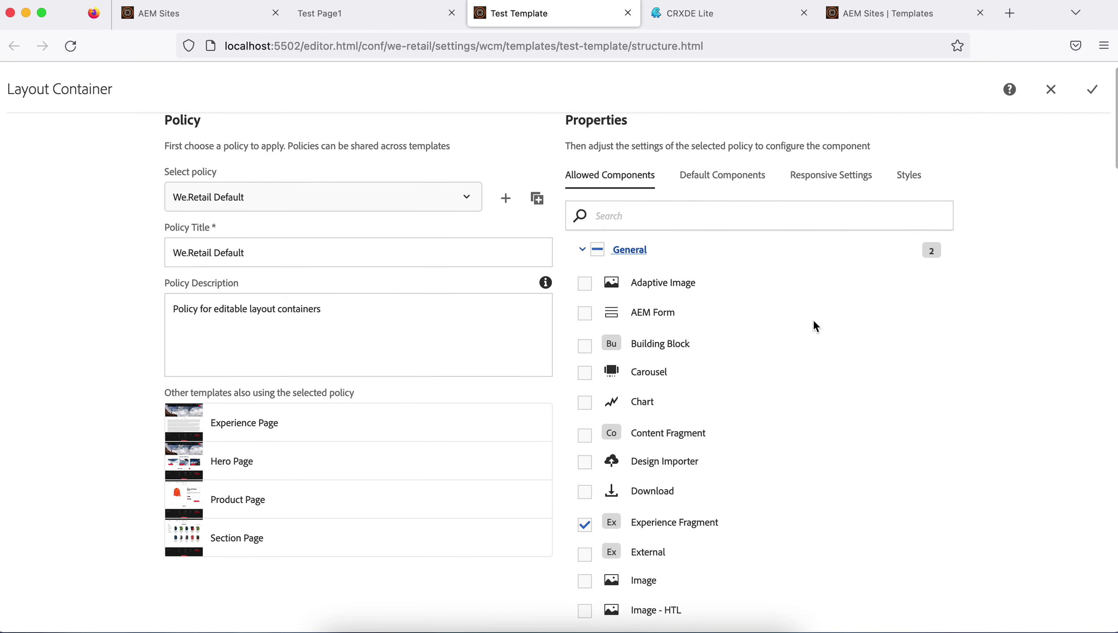
{"action": "scroll", "coordinate": [709, 413], "scroll_direction": "down", "scroll_amount": 5}
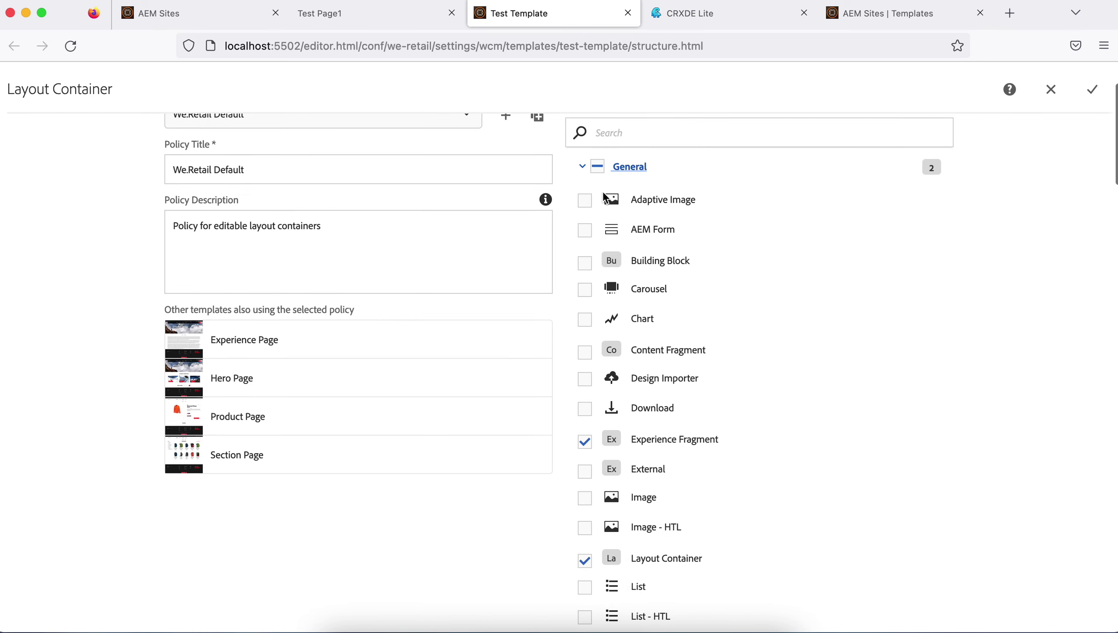
{"action": "left_click", "coordinate": [582, 167]}
{"action": "scroll", "coordinate": [656, 269], "scroll_direction": "down", "scroll_amount": 15}
{"action": "scroll", "coordinate": [658, 270], "scroll_direction": "down", "scroll_amount": 10}
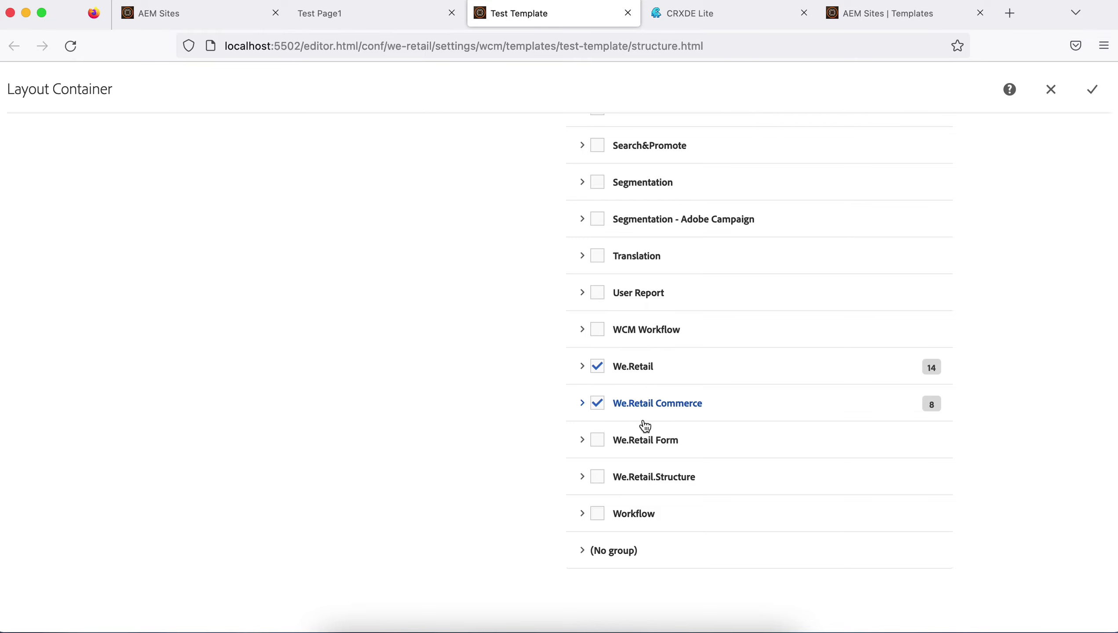
{"action": "scroll", "coordinate": [753, 377], "scroll_direction": "up", "scroll_amount": 15}
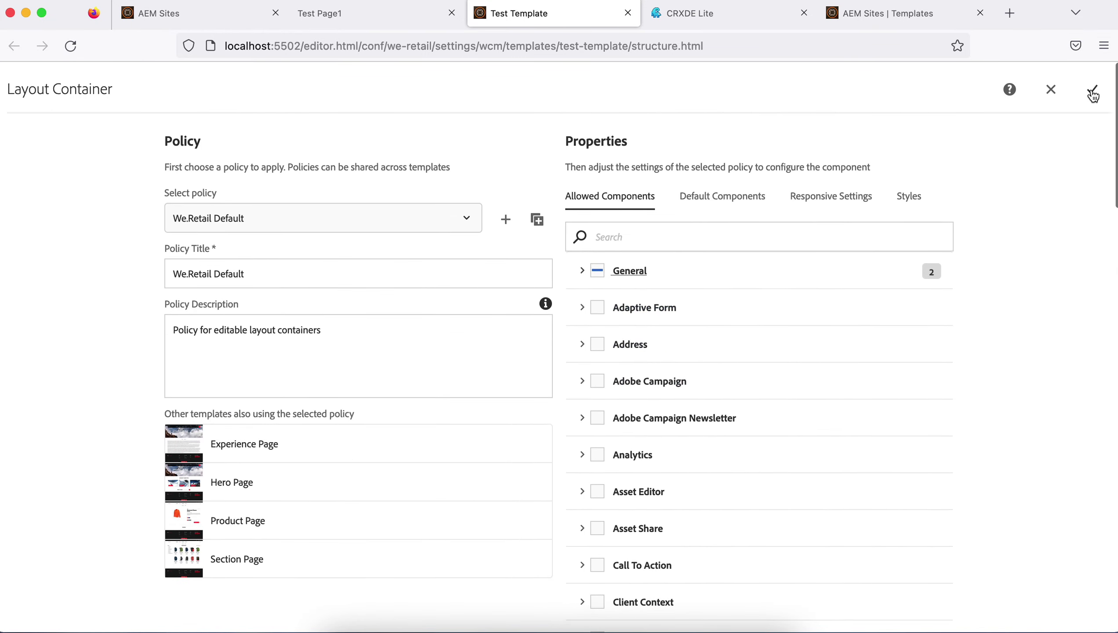
{"action": "left_click", "coordinate": [1093, 92]}
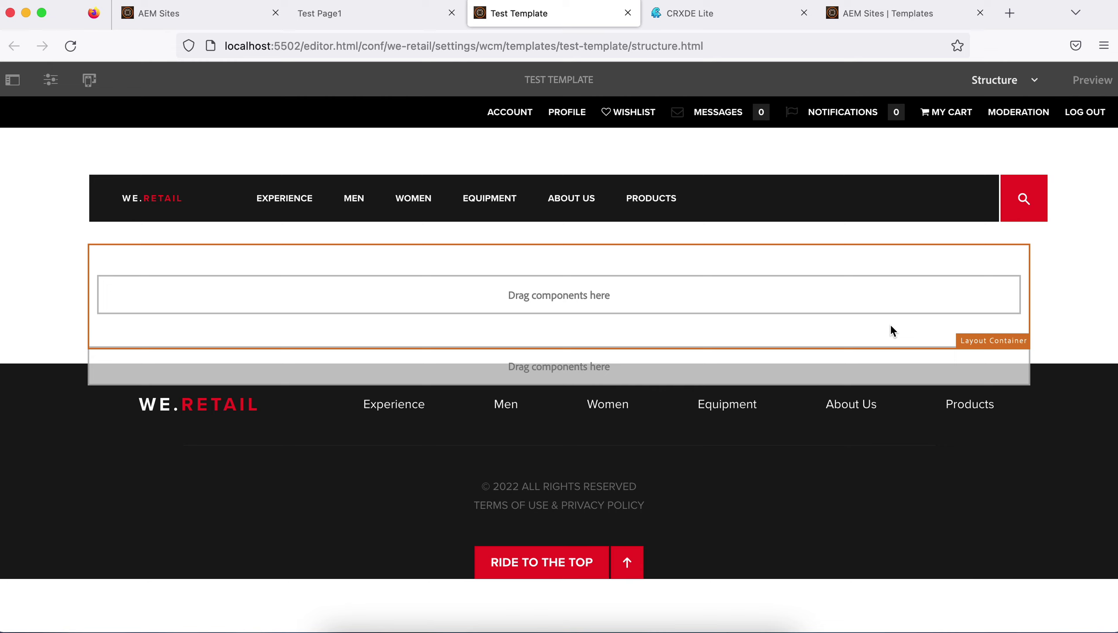
Reload Test Page1 and the Test Template structure to check the effect of the applied policy.
{"action": "left_click", "coordinate": [363, 14]}
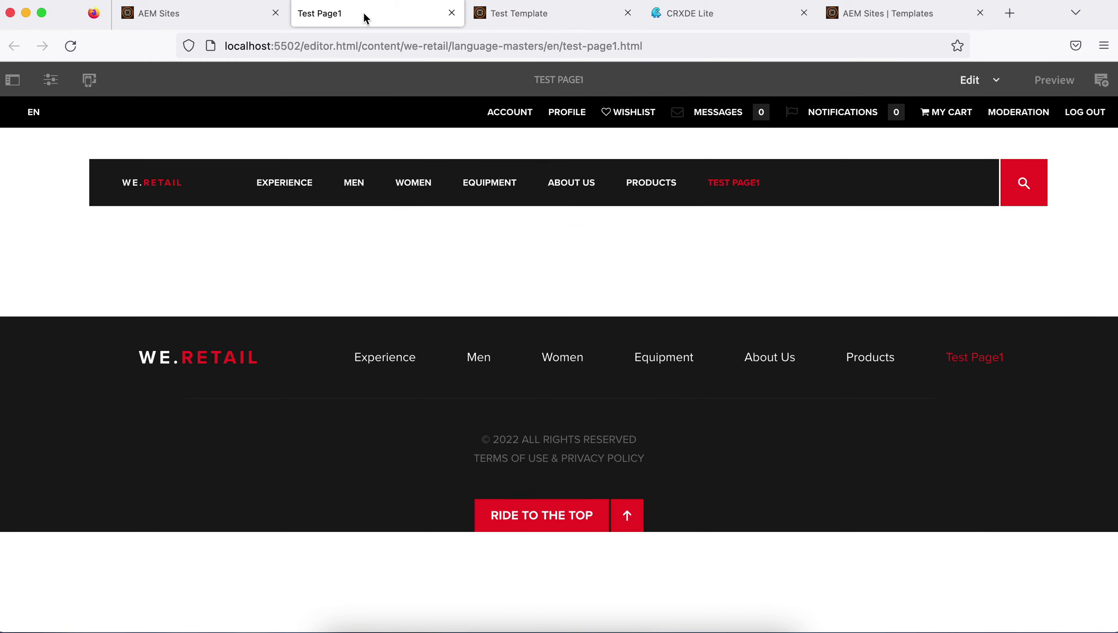
{"action": "left_click", "coordinate": [70, 46]}
{"action": "left_click", "coordinate": [546, 16]}
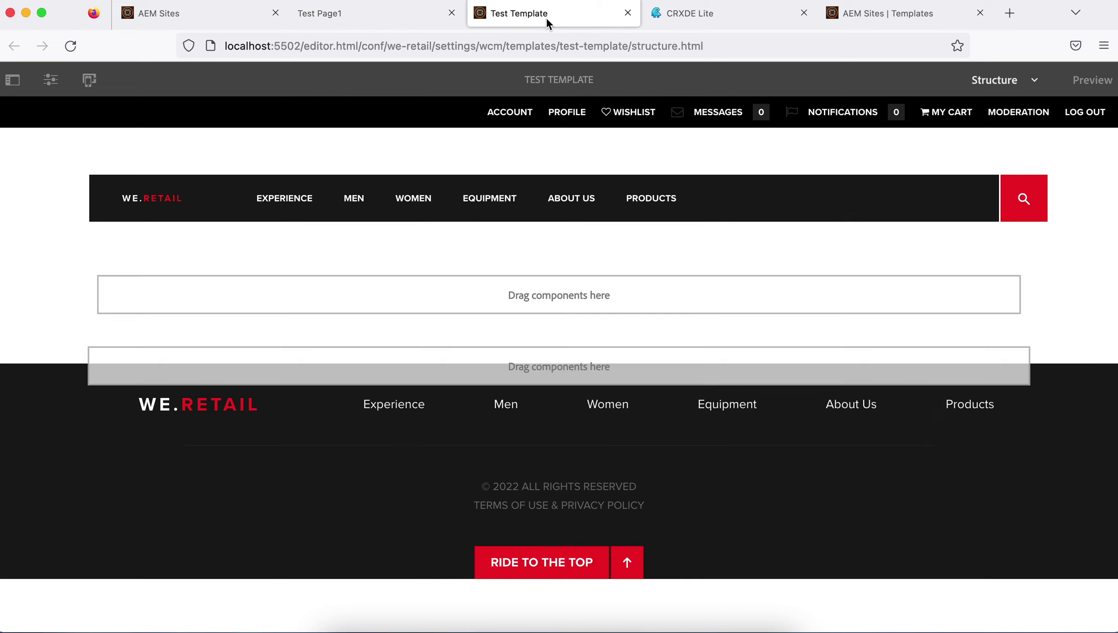
{"action": "left_click", "coordinate": [70, 46]}
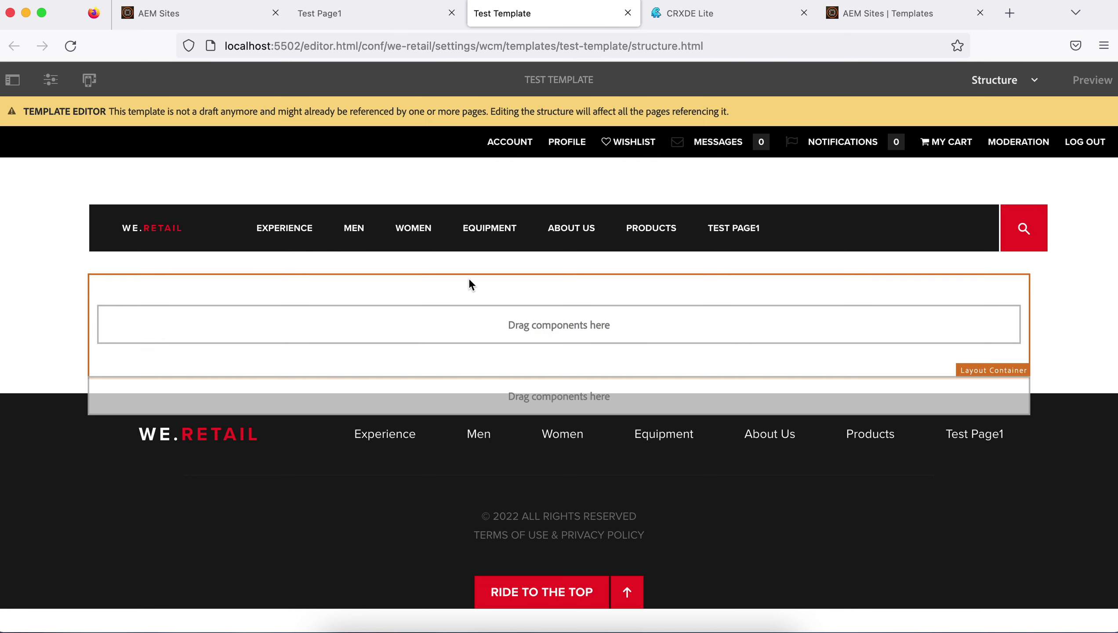
Unlock the layout container in the Test Template's structure.
{"action": "left_click", "coordinate": [655, 362]}
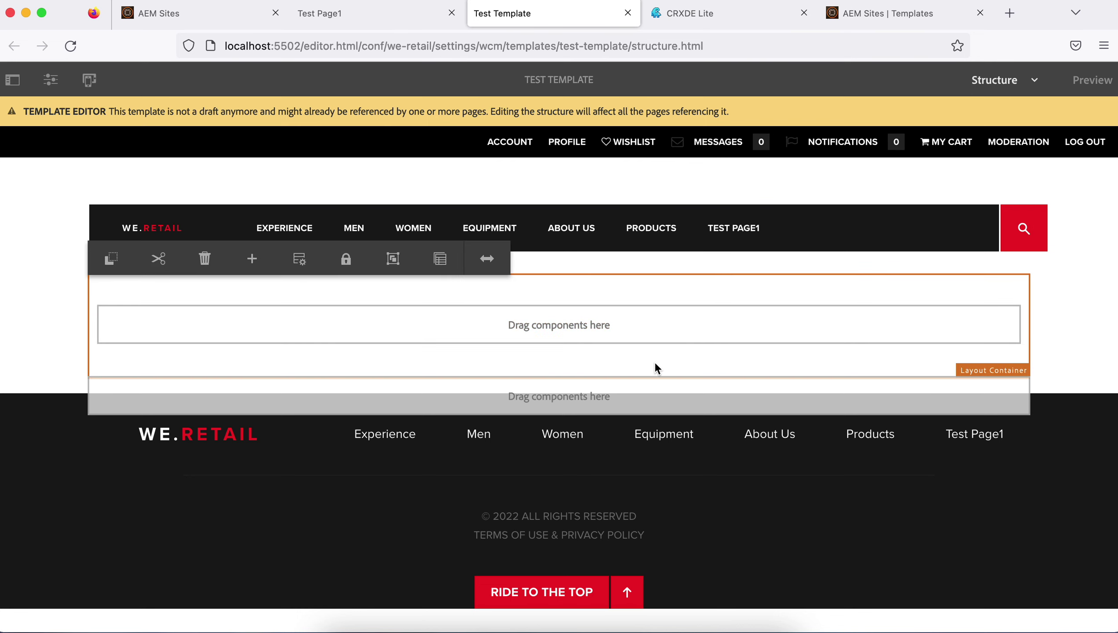
{"action": "left_click", "coordinate": [346, 260]}
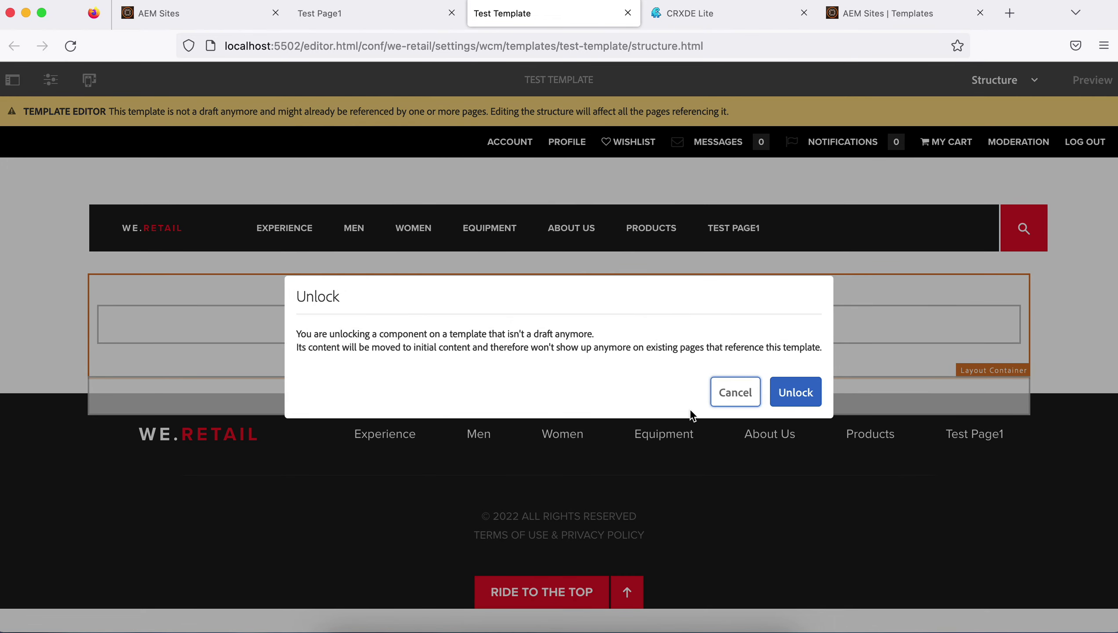
{"action": "left_click", "coordinate": [801, 390]}
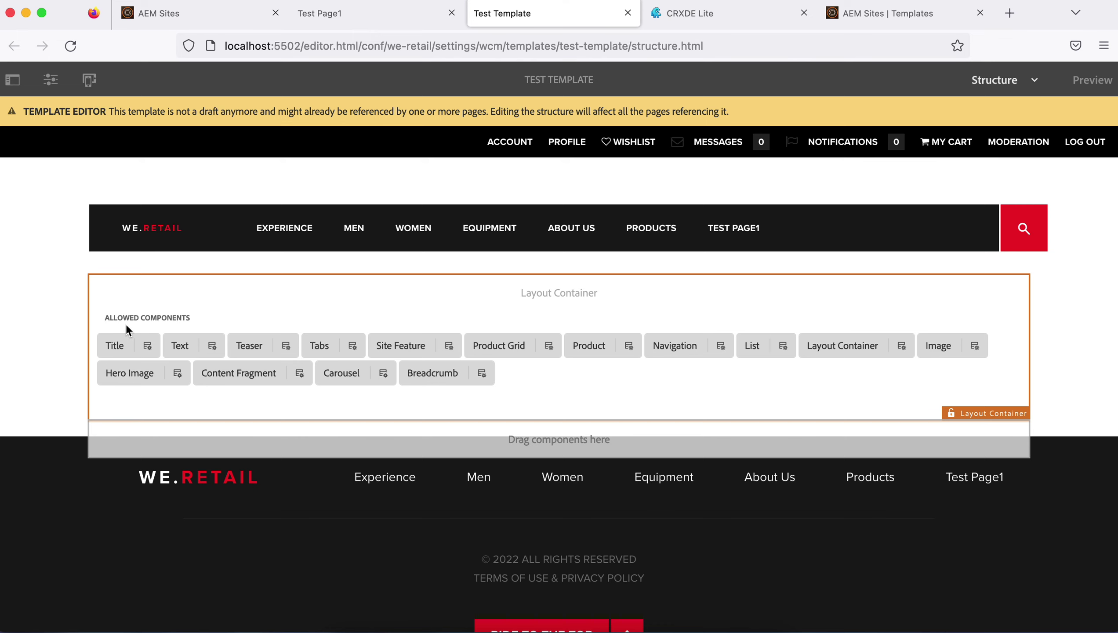
Reload Test Page1 and review the components available for its layout container in the insert dialog and the component browser.
{"action": "left_click", "coordinate": [376, 13]}
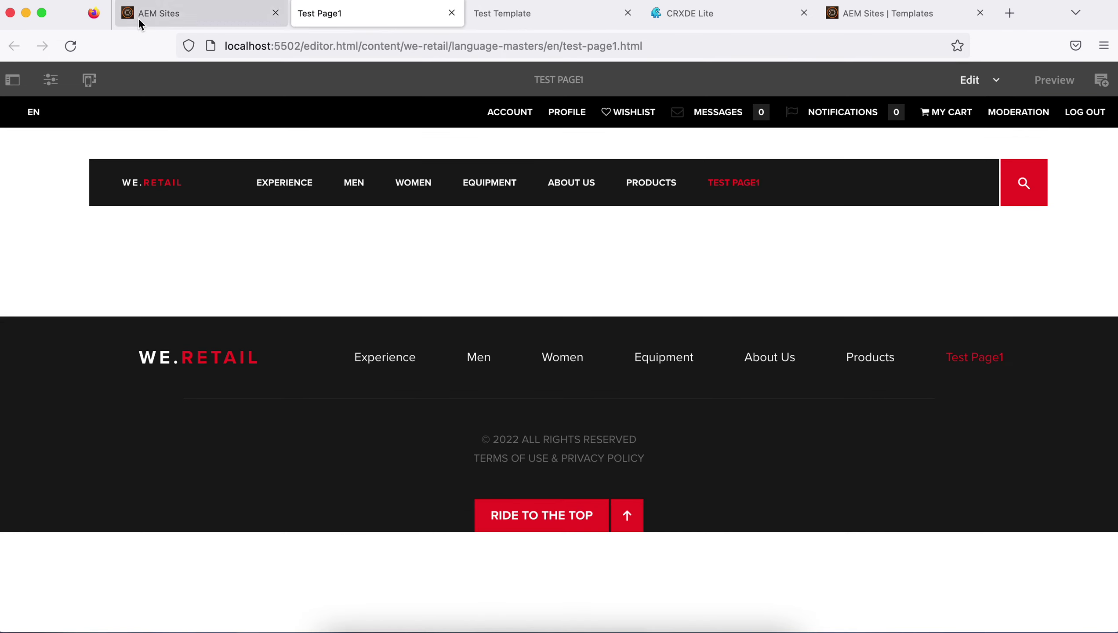
{"action": "left_click", "coordinate": [70, 46]}
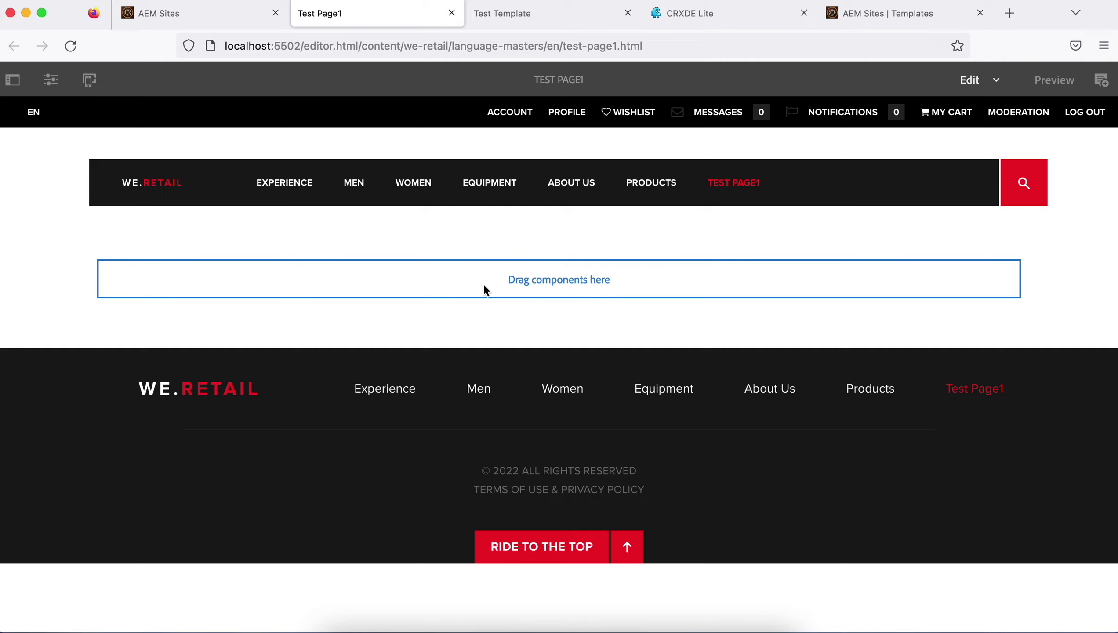
{"action": "left_click", "coordinate": [451, 284]}
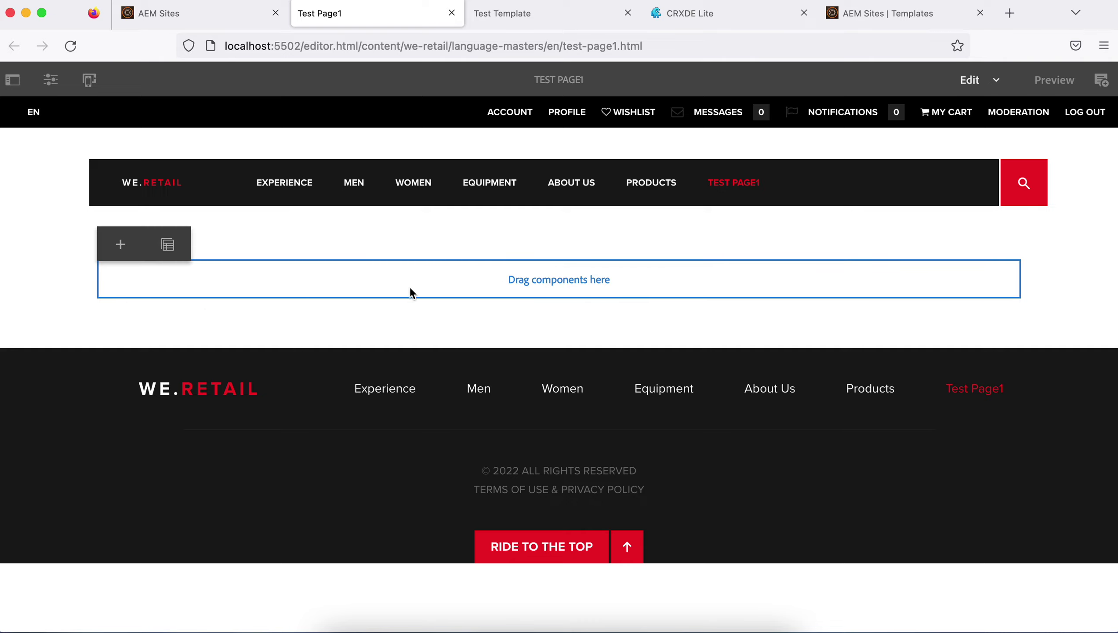
{"action": "left_click", "coordinate": [120, 246]}
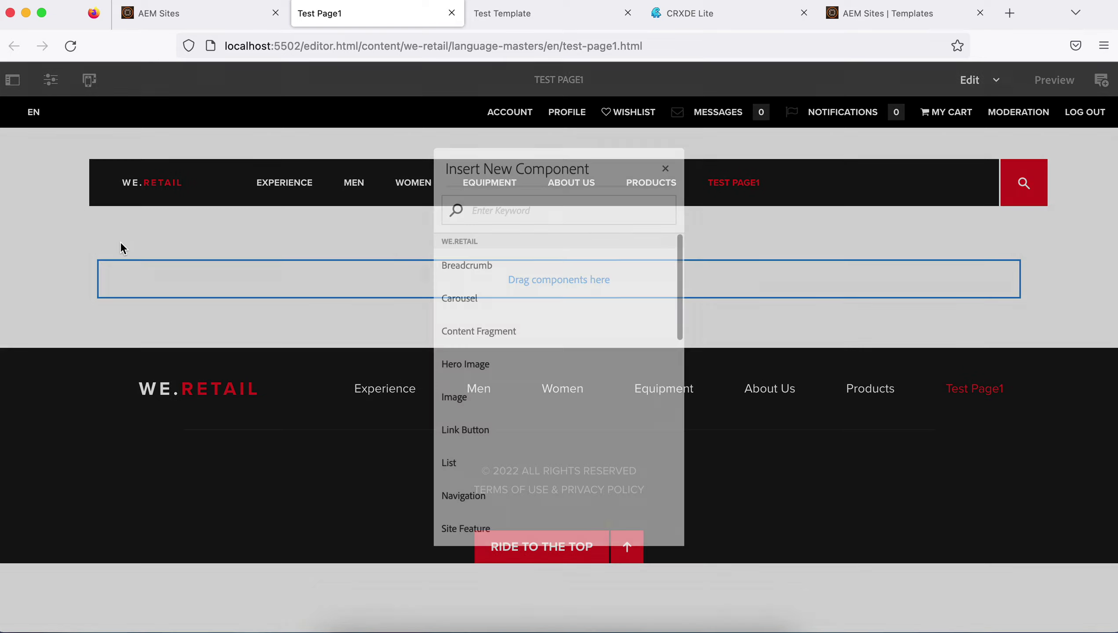
{"action": "scroll", "coordinate": [603, 403], "scroll_direction": "down", "scroll_amount": 10}
{"action": "scroll", "coordinate": [599, 445], "scroll_direction": "up", "scroll_amount": 10}
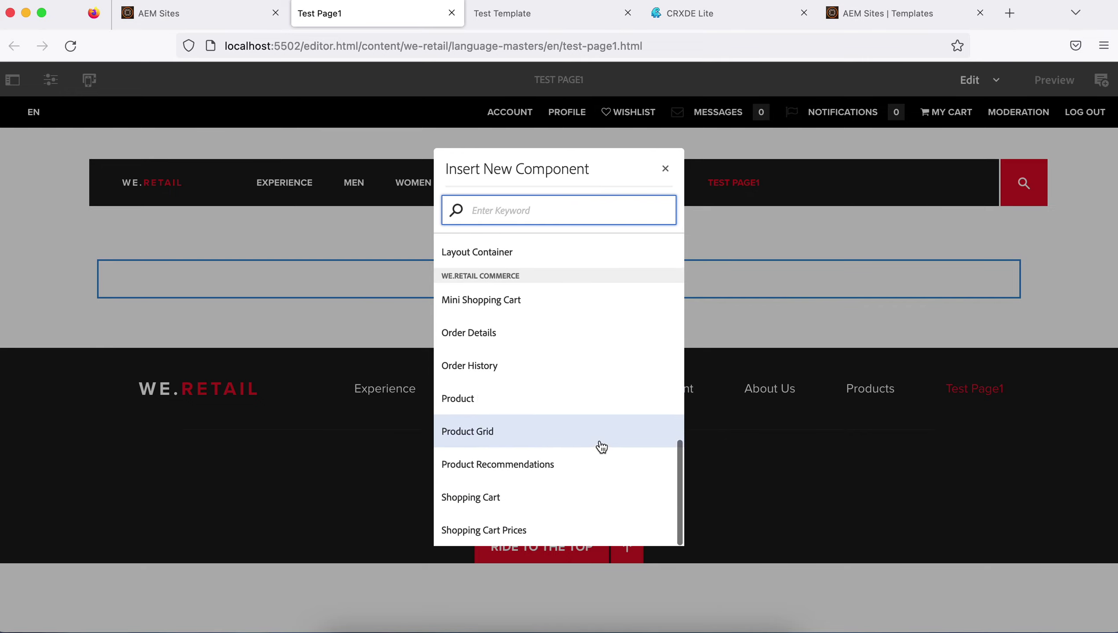
{"action": "left_click", "coordinate": [668, 168]}
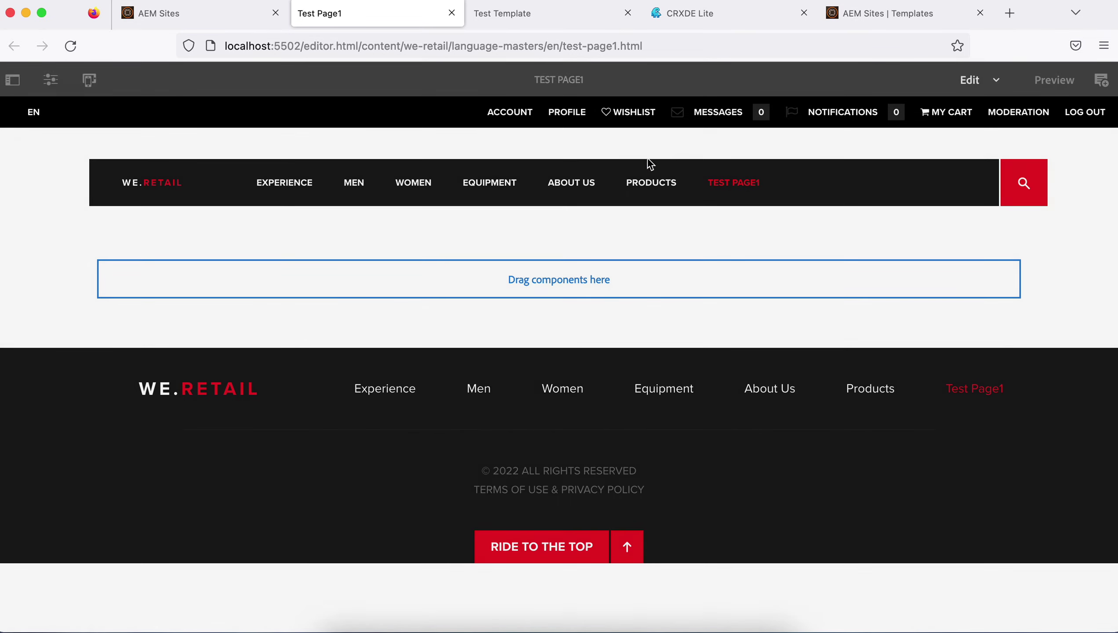
{"action": "left_click", "coordinate": [13, 80]}
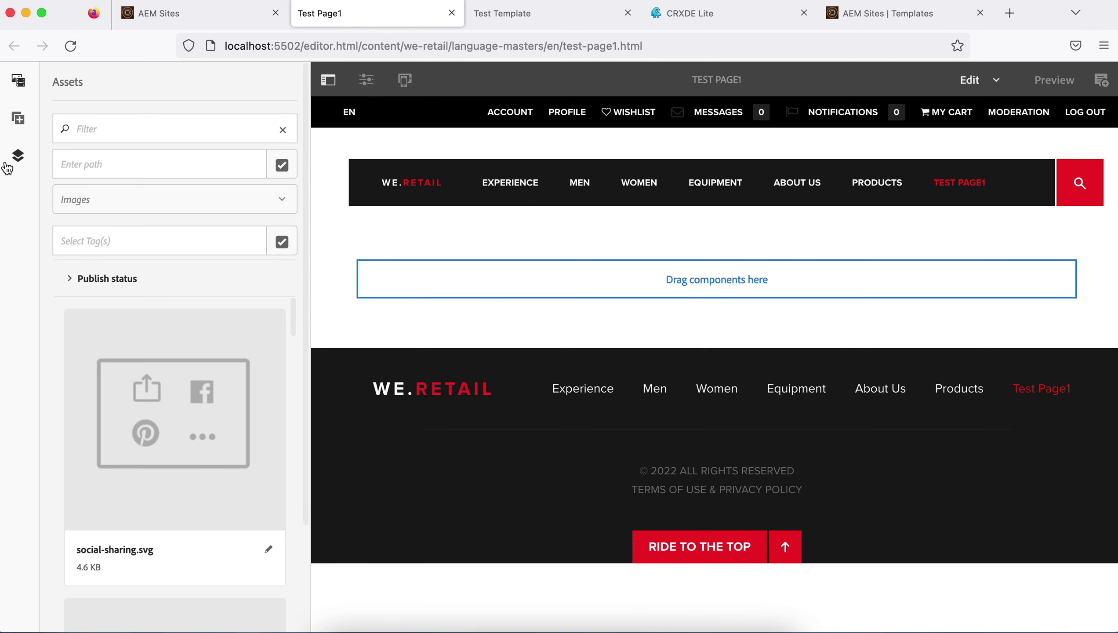
{"action": "left_click", "coordinate": [18, 118]}
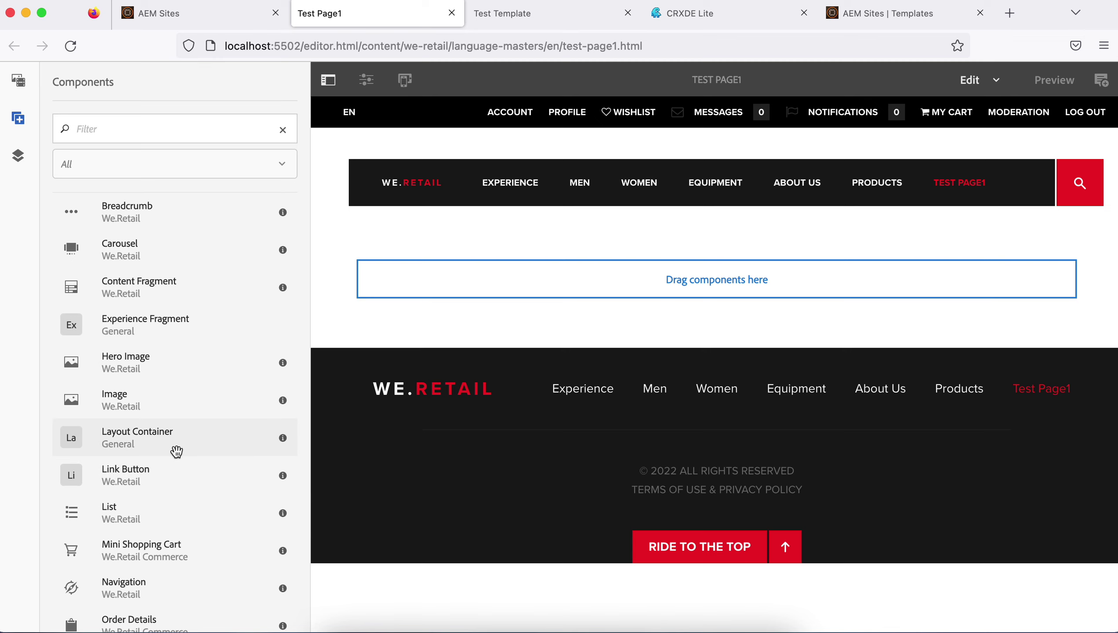
Return to the Test Template and open the layout container's policy settings to check the policy selection.
{"action": "left_click", "coordinate": [537, 18]}
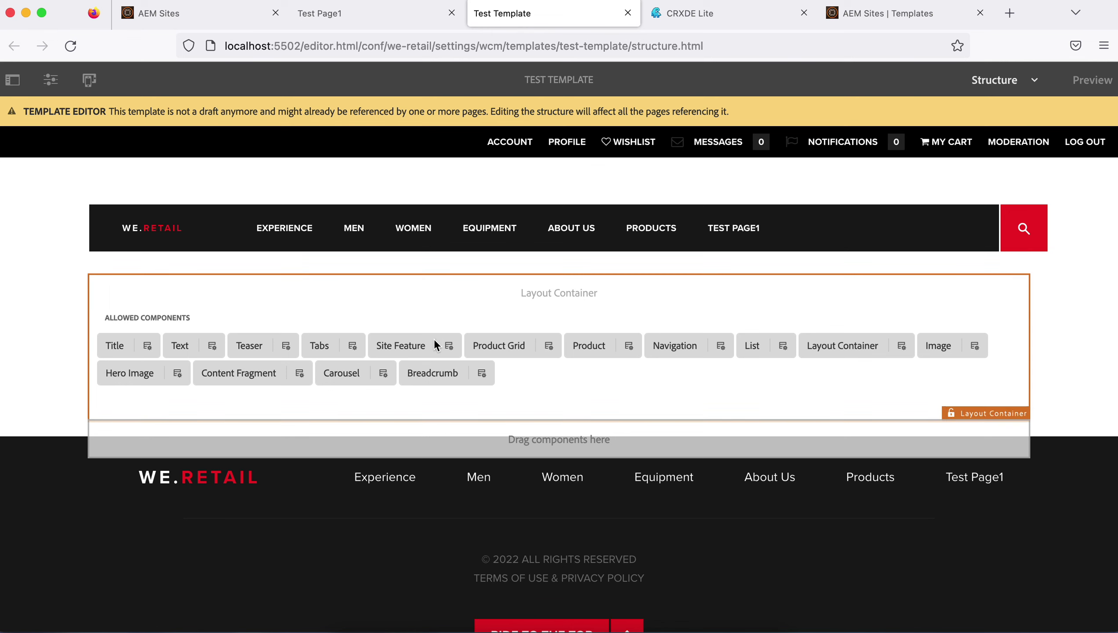
{"action": "left_click", "coordinate": [754, 407]}
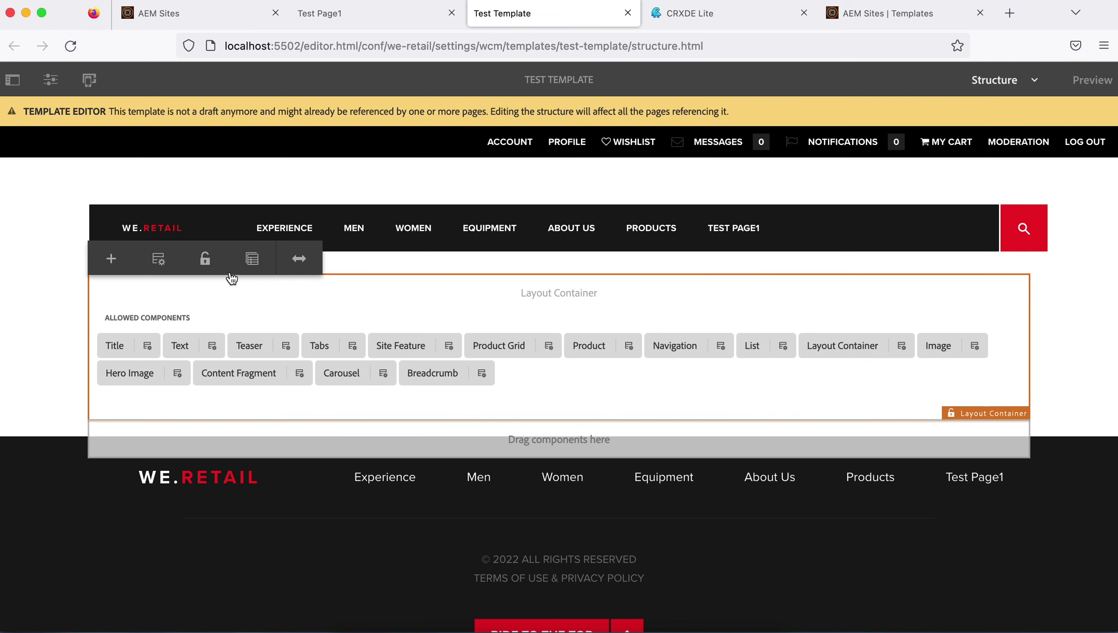
{"action": "left_click", "coordinate": [160, 261]}
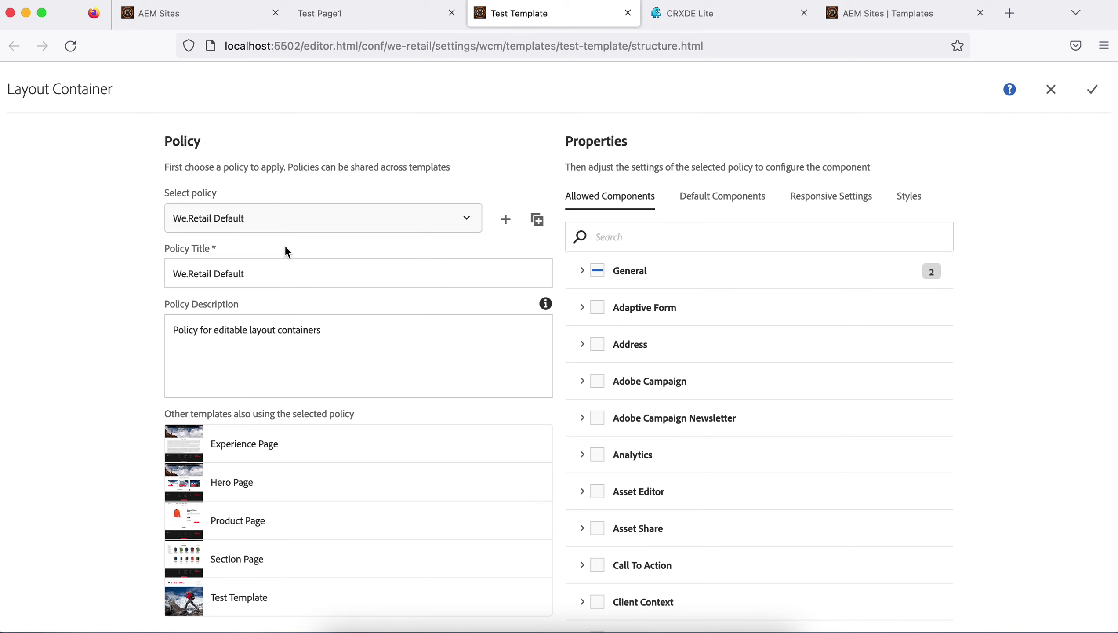
{"action": "left_click", "coordinate": [363, 218]}
{"action": "left_click", "coordinate": [363, 217]}
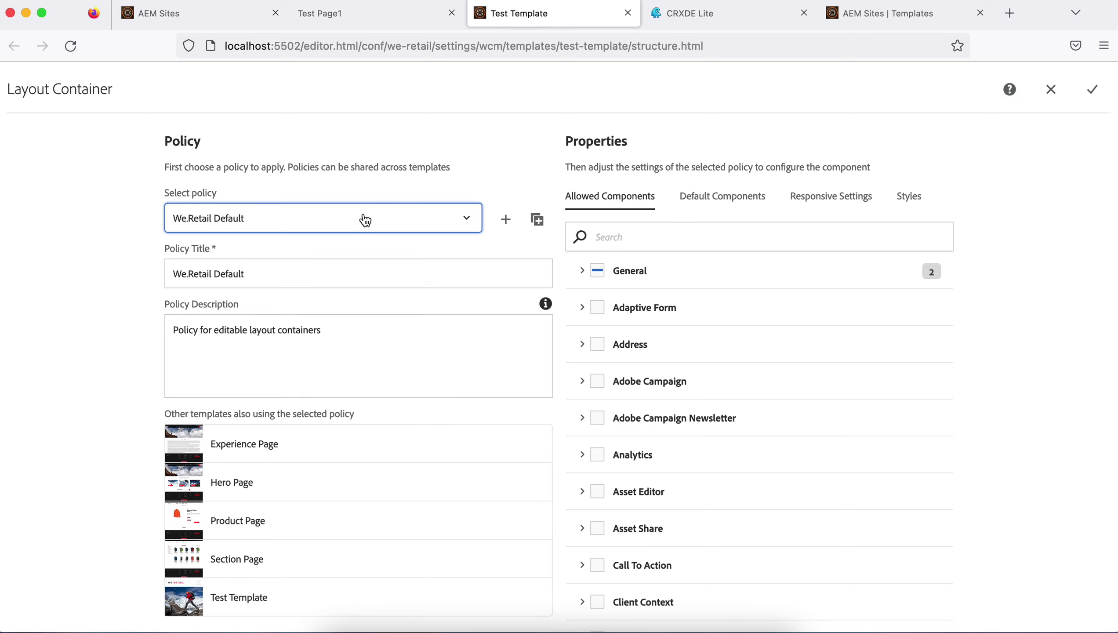
{"action": "left_click", "coordinate": [362, 217]}
{"action": "left_click", "coordinate": [358, 227]}
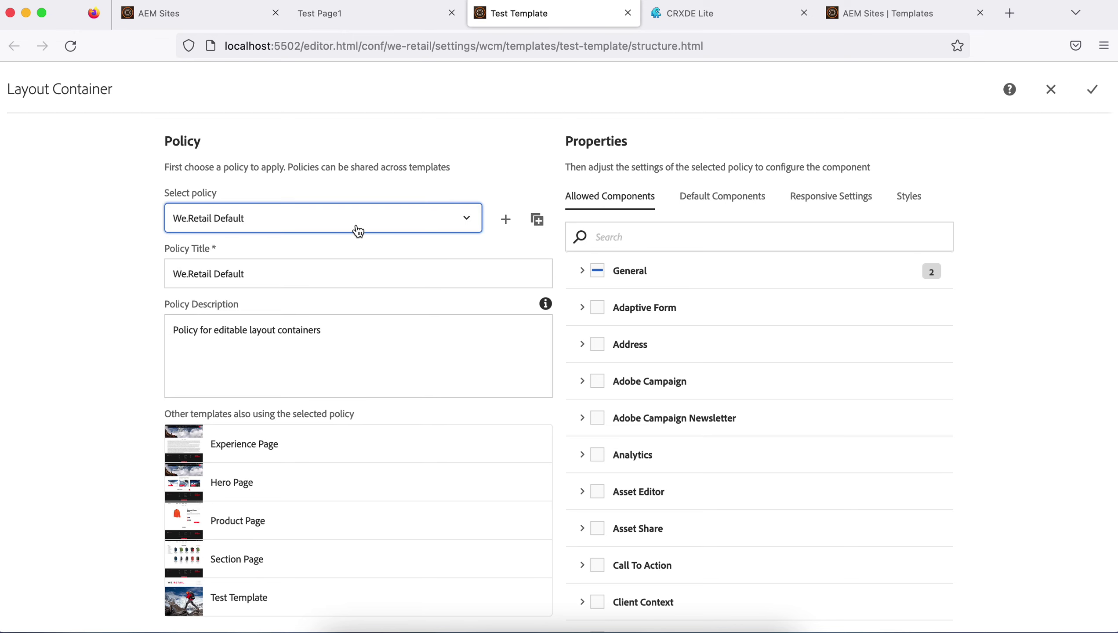
Retitle the We.Retail Default policy as "Custom Policy" and save it.
{"action": "left_click", "coordinate": [282, 273]}
{"action": "key", "text": "BackSpace"}
{"action": "key", "text": "BackSpace"}
{"action": "key", "text": "BackSpace"}
{"action": "key", "text": "BackSpace"}
{"action": "key", "text": "BackSpace"}
{"action": "key", "text": "BackSpace"}
{"action": "key", "text": "BackSpace"}
{"action": "key", "text": "BackSpace"}
{"action": "key", "text": "BackSpace"}
{"action": "key", "text": "BackSpace"}
{"action": "key", "text": "BackSpace"}
{"action": "key", "text": "BackSpace"}
{"action": "key", "text": "BackSpace"}
{"action": "key", "text": "BackSpace"}
{"action": "key", "text": "BackSpace"}
{"action": "key", "text": "BackSpace"}
{"action": "key", "text": "BackSpace"}
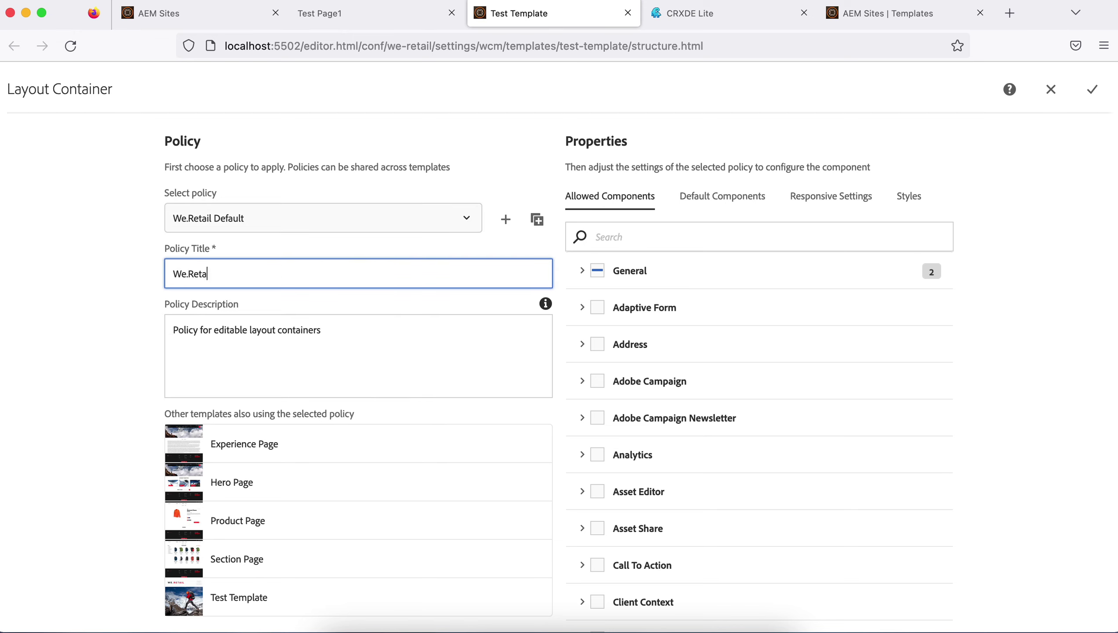
{"action": "type", "text": "custom "}
{"action": "type", "text": "Pi"}
{"action": "type", "text": "olicy"}
{"action": "key", "text": "Return"}
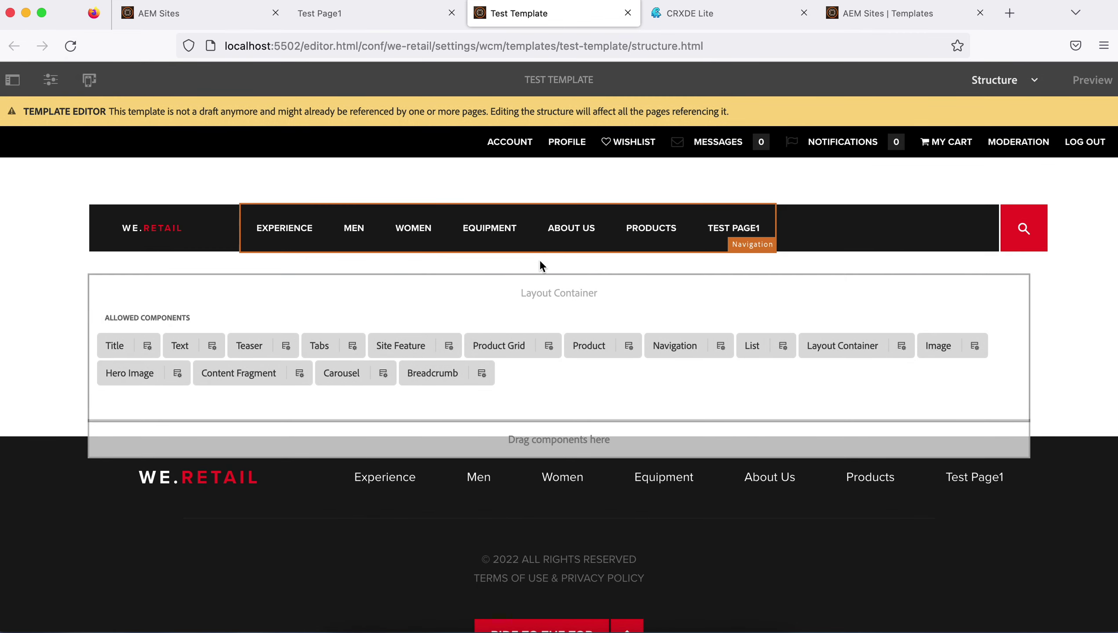
Remove the We.Retail and We.Retail Commerce groups from the layout container's allowed components in Custom Policy and save.
{"action": "left_click", "coordinate": [769, 401]}
{"action": "left_click", "coordinate": [154, 259]}
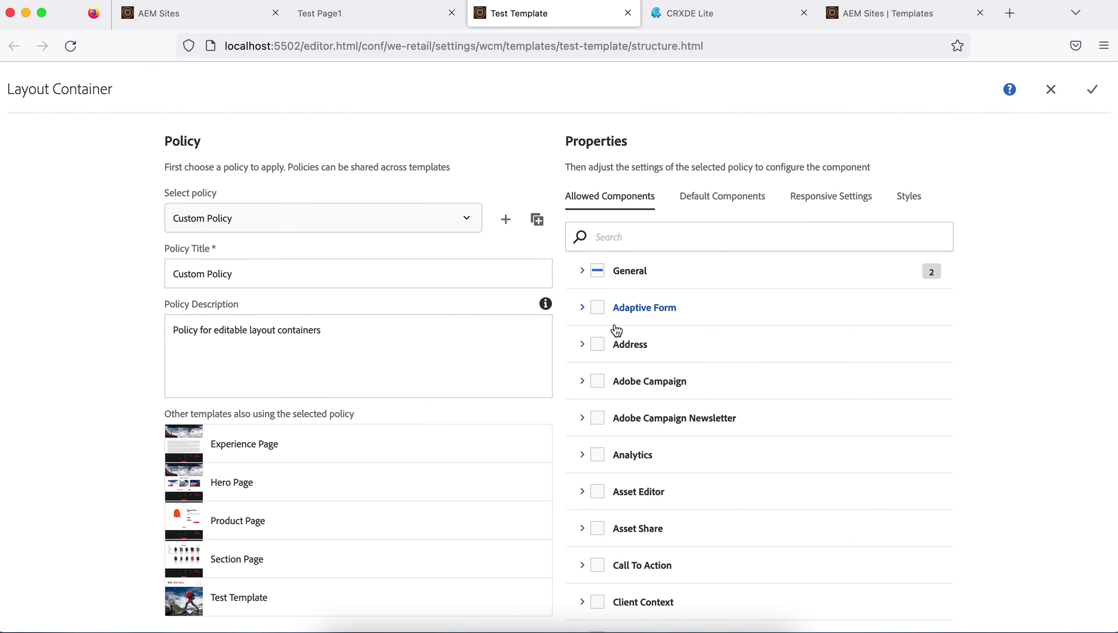
{"action": "left_click", "coordinate": [582, 270]}
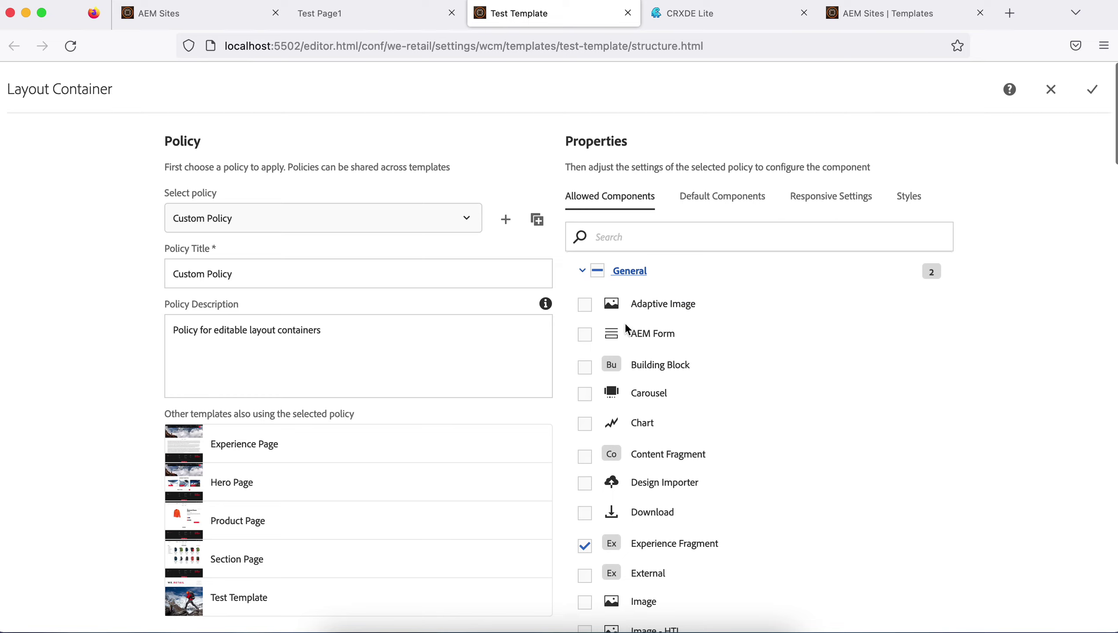
{"action": "left_click", "coordinate": [583, 272]}
{"action": "scroll", "coordinate": [654, 345], "scroll_direction": "down", "scroll_amount": 20}
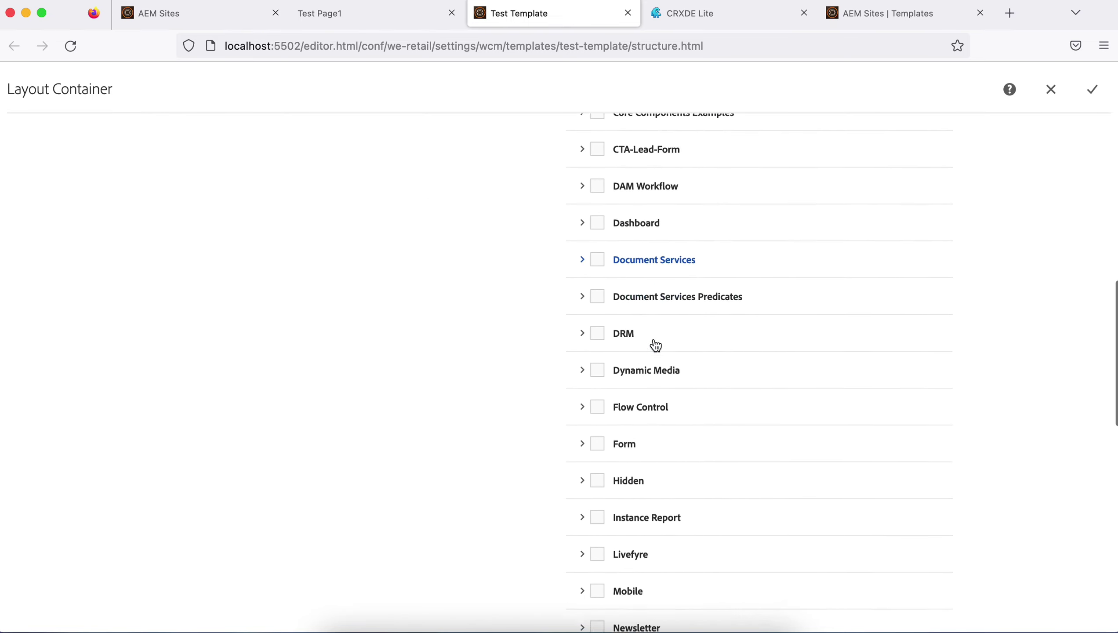
{"action": "scroll", "coordinate": [655, 345], "scroll_direction": "down", "scroll_amount": 5}
{"action": "left_click", "coordinate": [598, 364]}
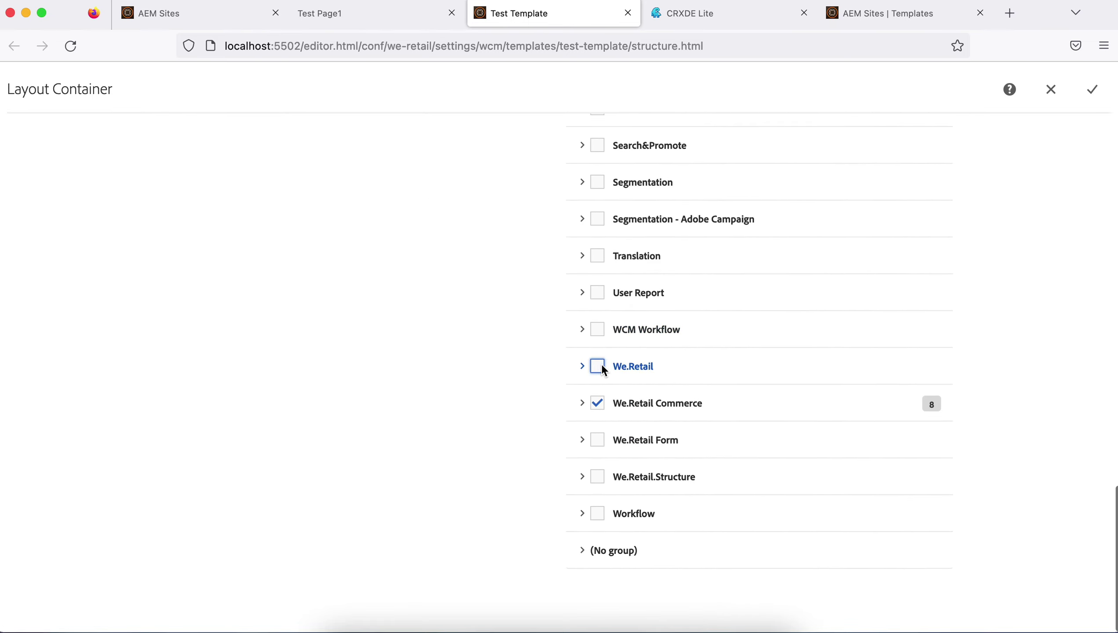
{"action": "left_click", "coordinate": [598, 403]}
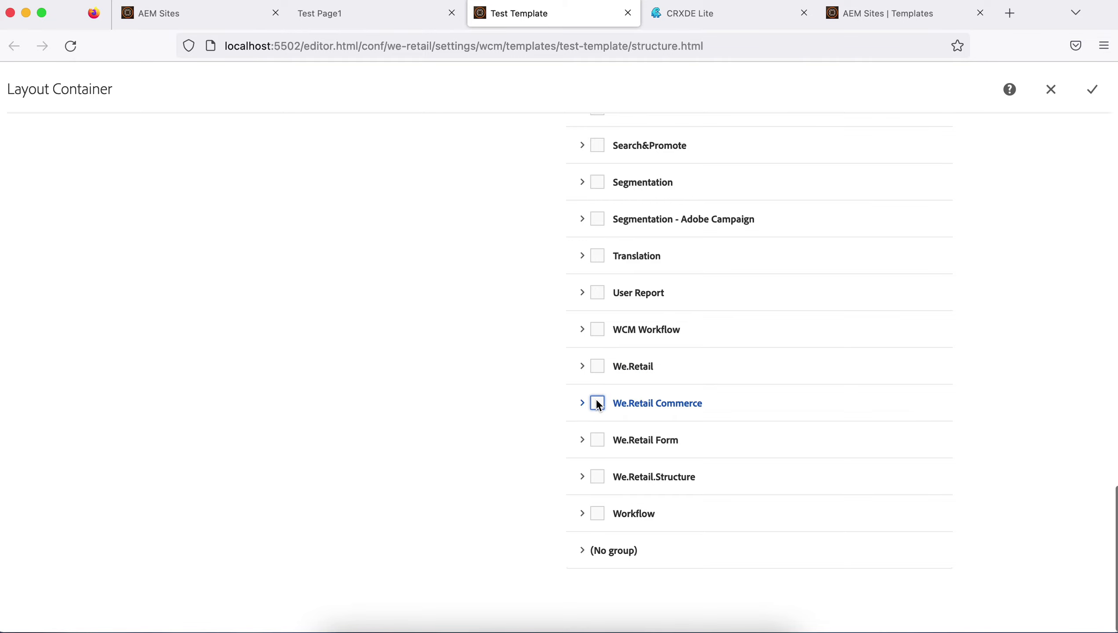
{"action": "left_click", "coordinate": [1093, 90]}
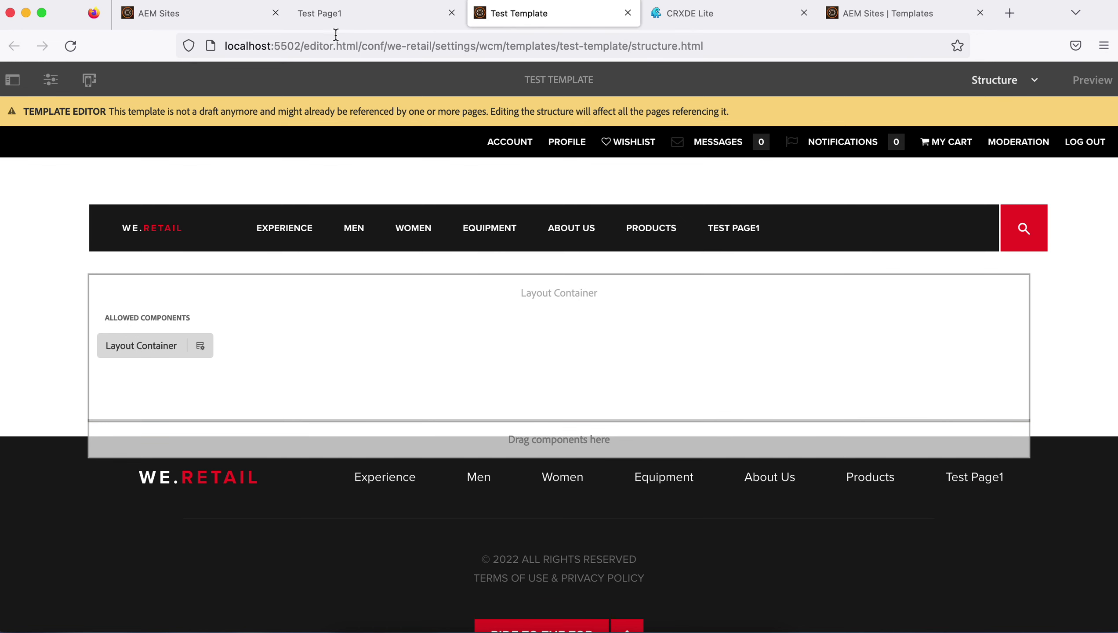
Reload Test Page1, check which components can be inserted in its layout container, and return to the Test Template.
{"action": "left_click", "coordinate": [338, 18]}
{"action": "left_click", "coordinate": [71, 46]}
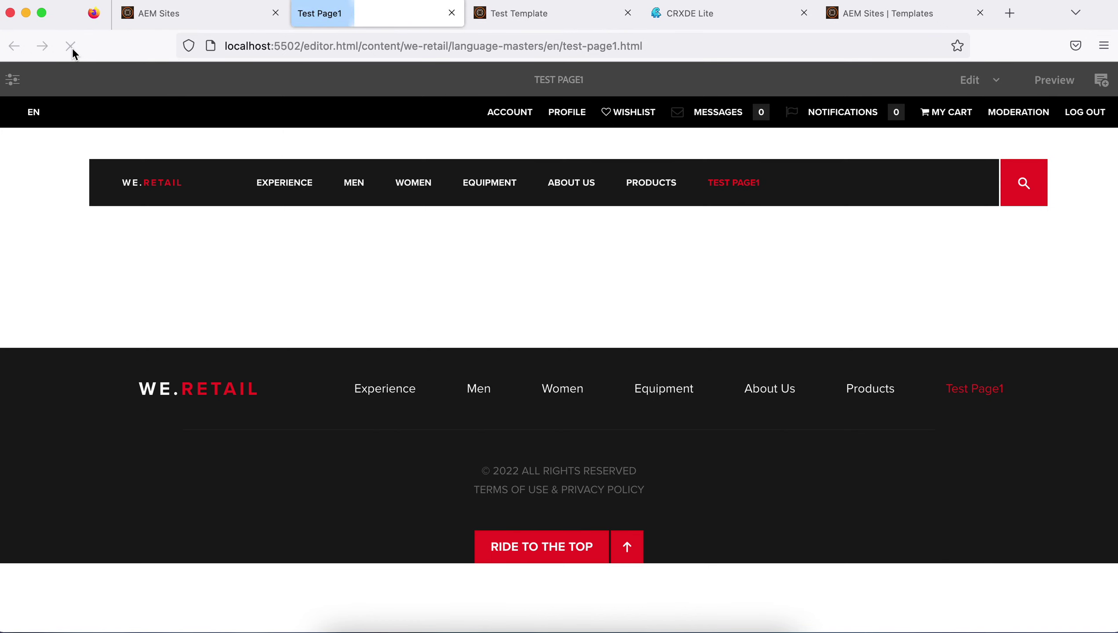
{"action": "left_click", "coordinate": [504, 271]}
{"action": "left_click", "coordinate": [374, 243]}
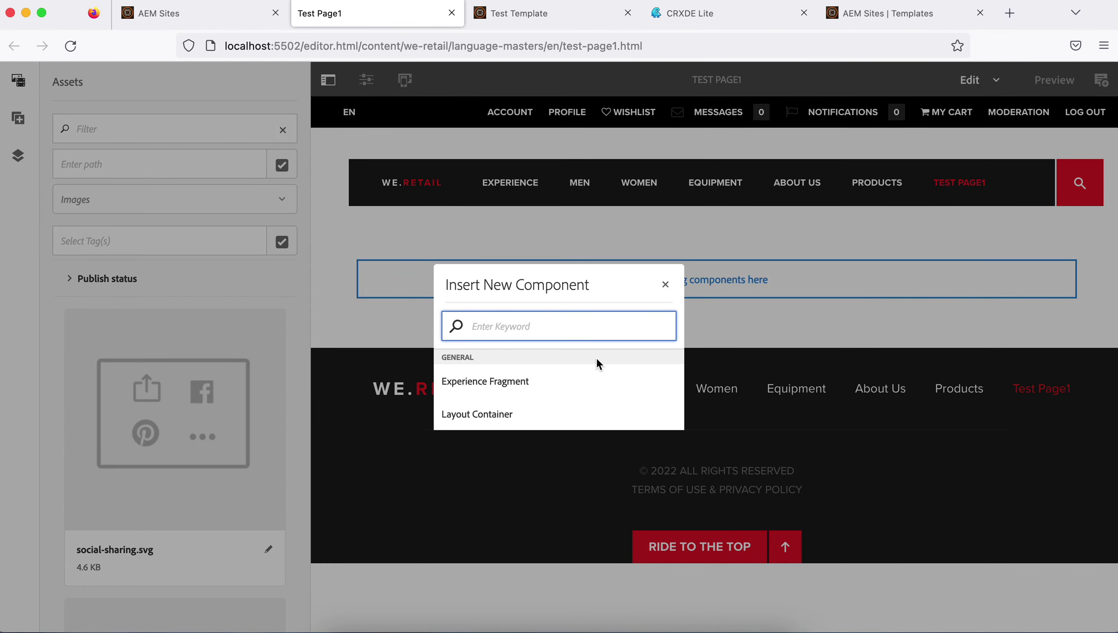
{"action": "left_click", "coordinate": [570, 17]}
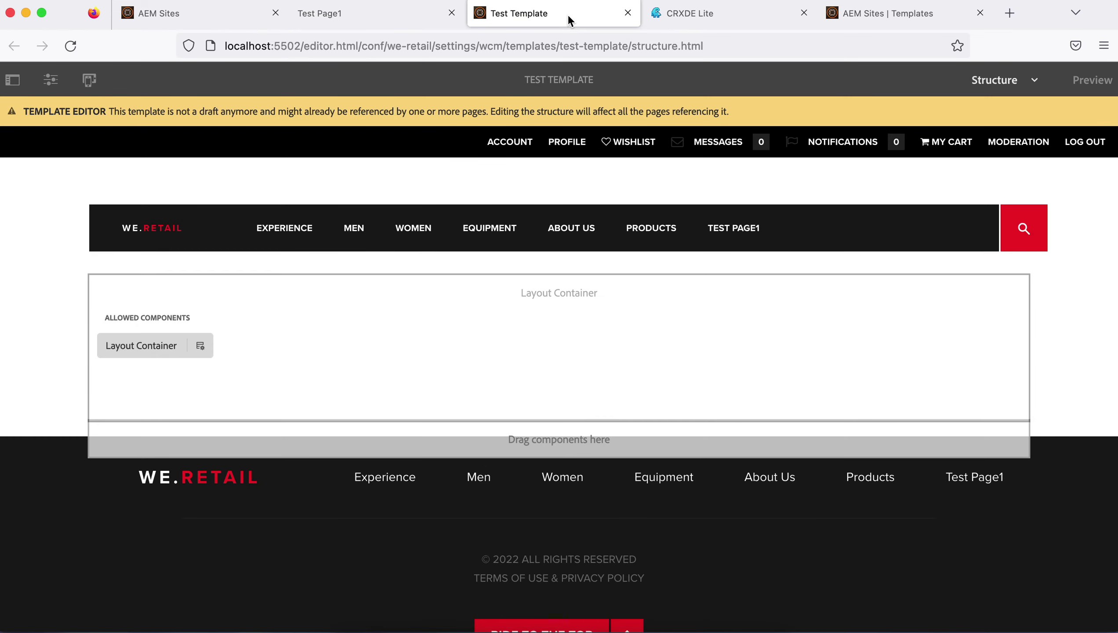
Add the We.Retail and We.Retail Commerce groups to the layout container's allowed components in Custom Policy and save.
{"action": "left_click", "coordinate": [454, 388]}
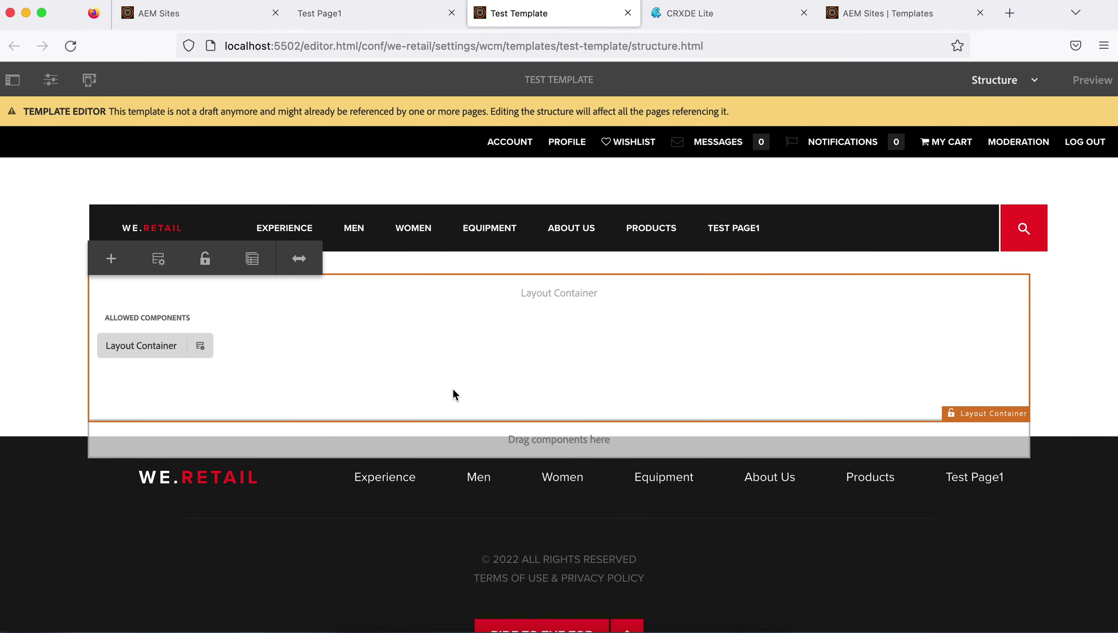
{"action": "left_click", "coordinate": [158, 259]}
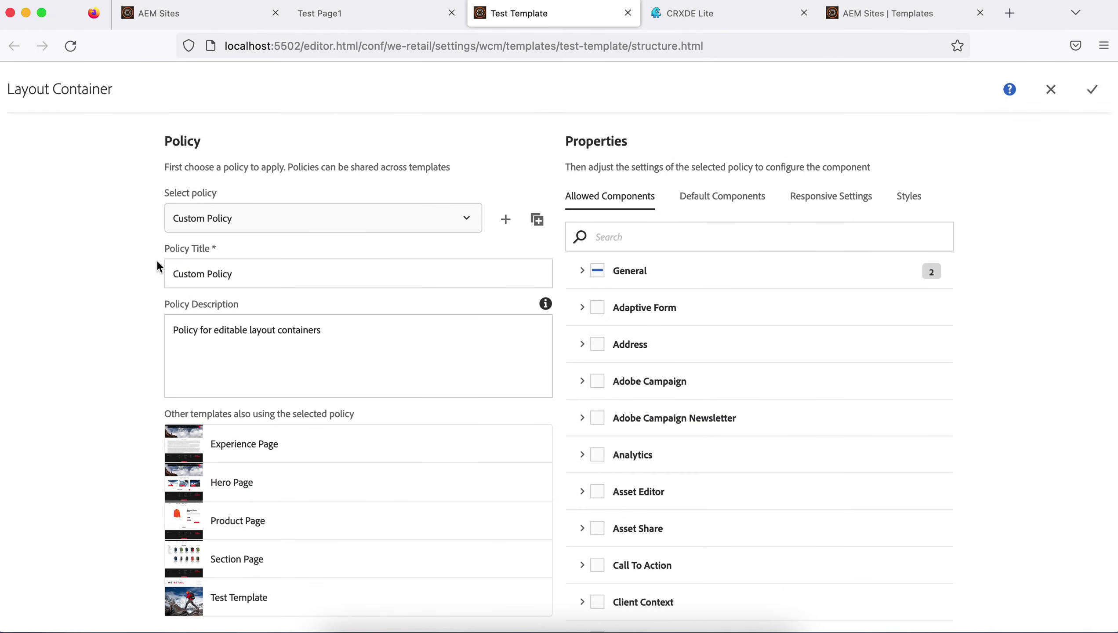
{"action": "scroll", "coordinate": [661, 400], "scroll_direction": "down", "scroll_amount": 20}
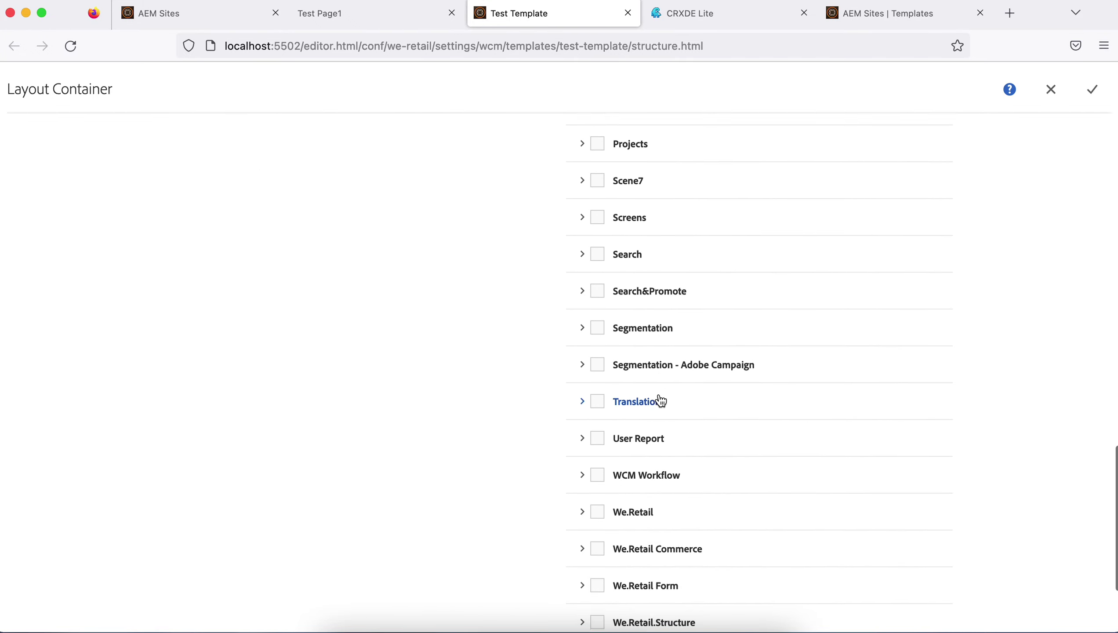
{"action": "scroll", "coordinate": [660, 401], "scroll_direction": "down", "scroll_amount": 3}
{"action": "left_click", "coordinate": [597, 366]}
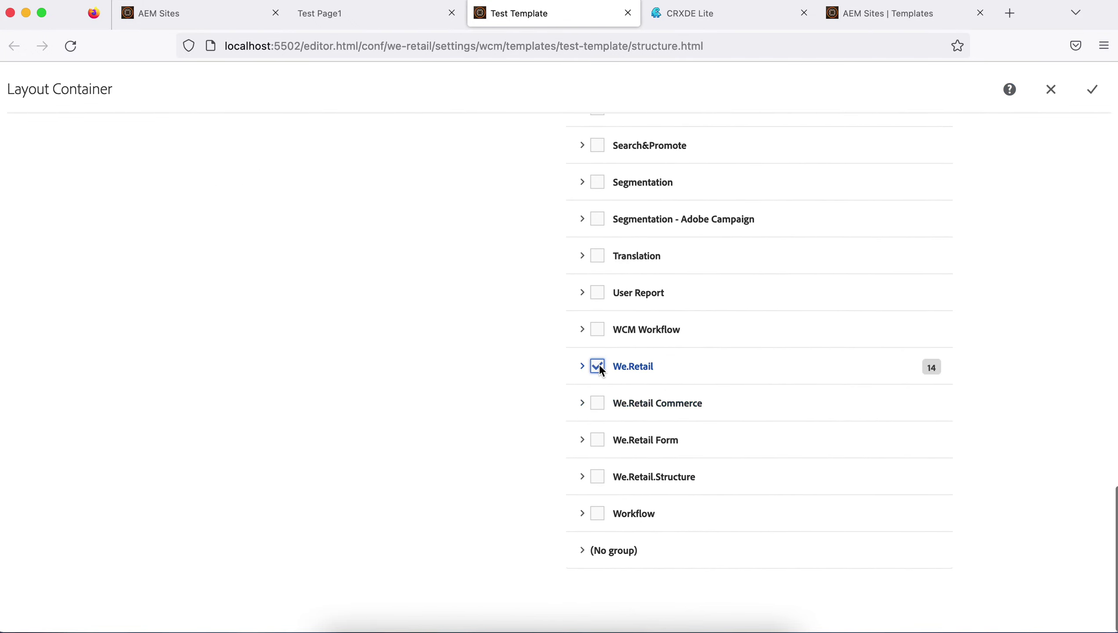
{"action": "left_click", "coordinate": [597, 403]}
{"action": "left_click", "coordinate": [1093, 91]}
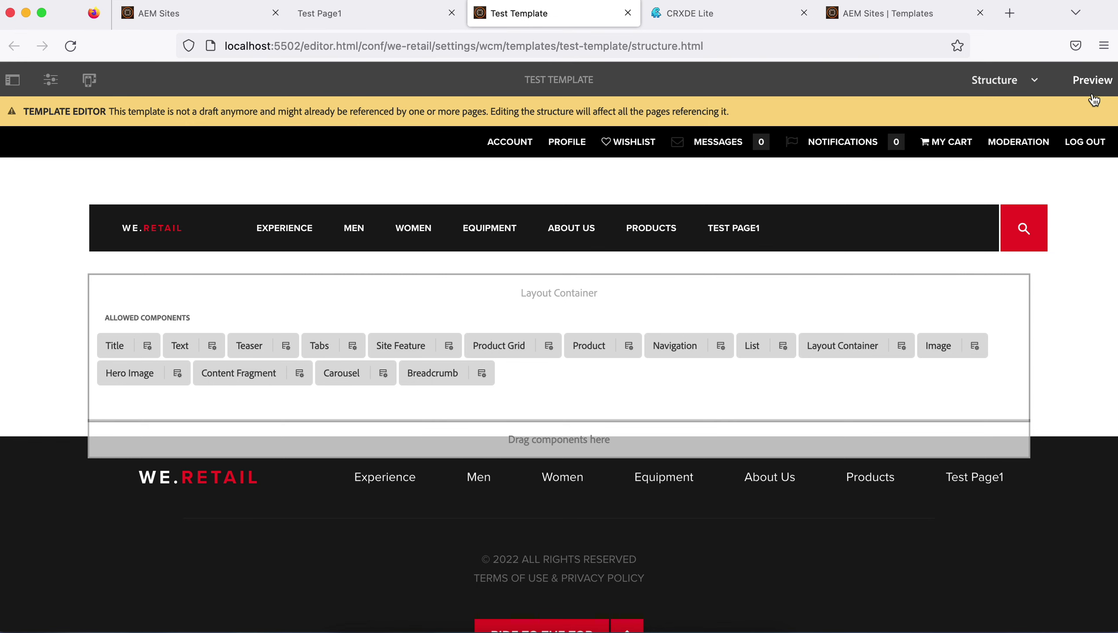
Switch to Test Page1, dismiss the component insertion dialog, and open the page's properties to check its tags and navigation setting.
{"action": "left_click", "coordinate": [386, 13]}
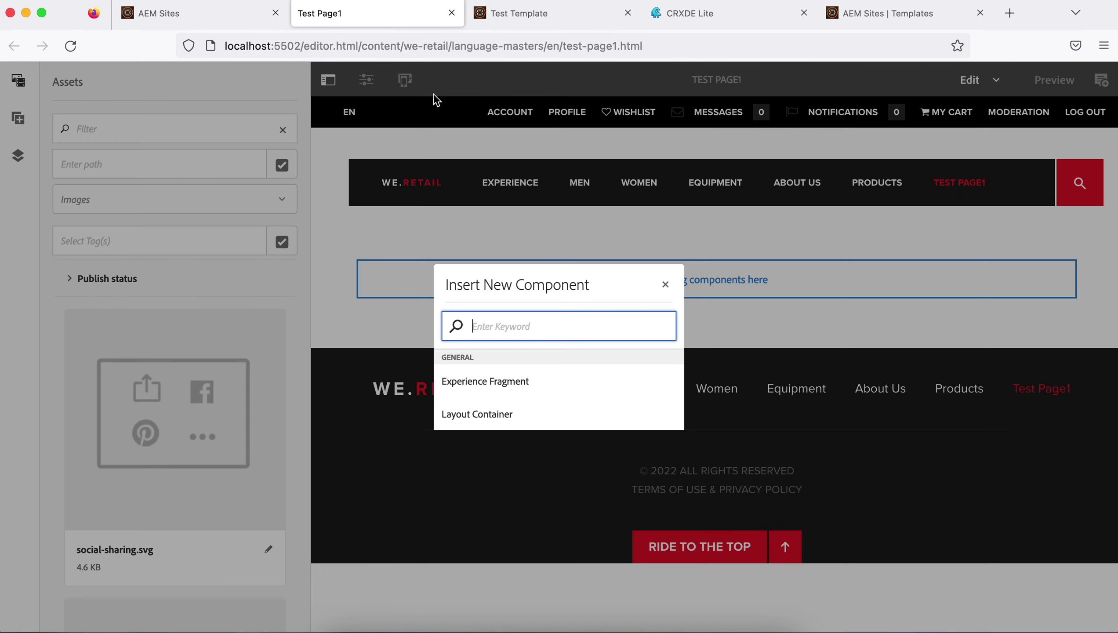
{"action": "left_click", "coordinate": [825, 326]}
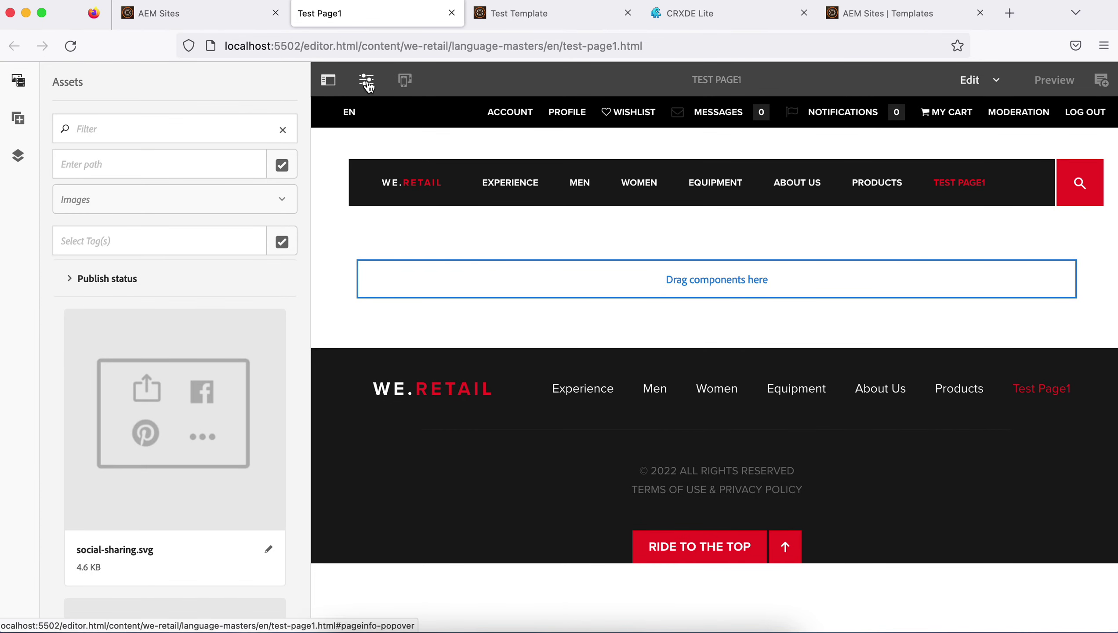
{"action": "left_click", "coordinate": [367, 83]}
{"action": "left_click", "coordinate": [337, 165]}
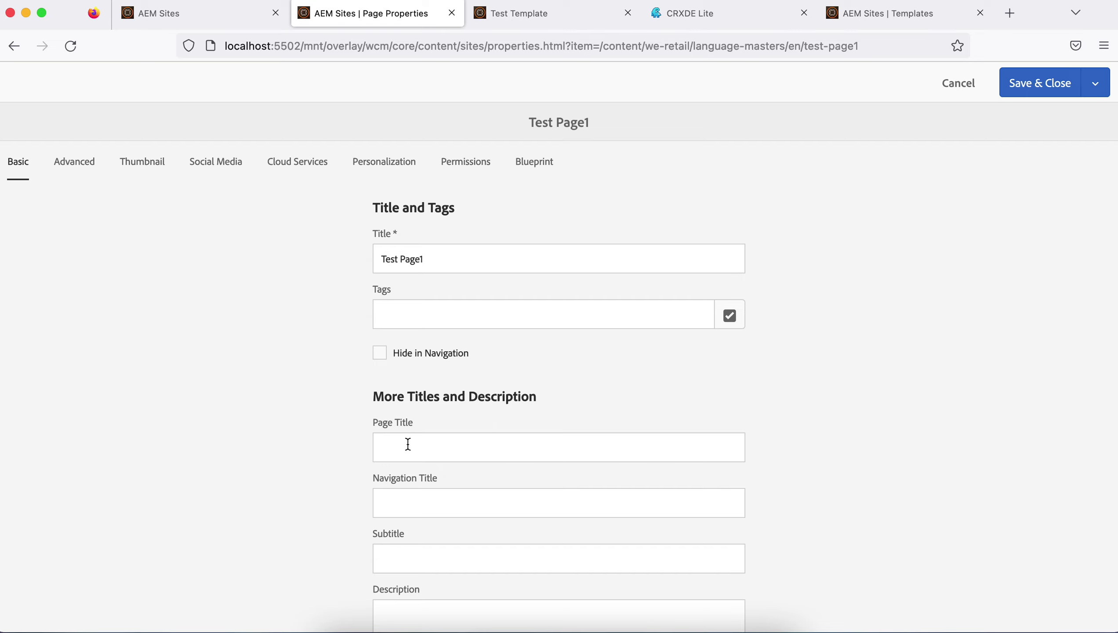
Return to the Test Template and open its initial page properties.
{"action": "left_click", "coordinate": [535, 14]}
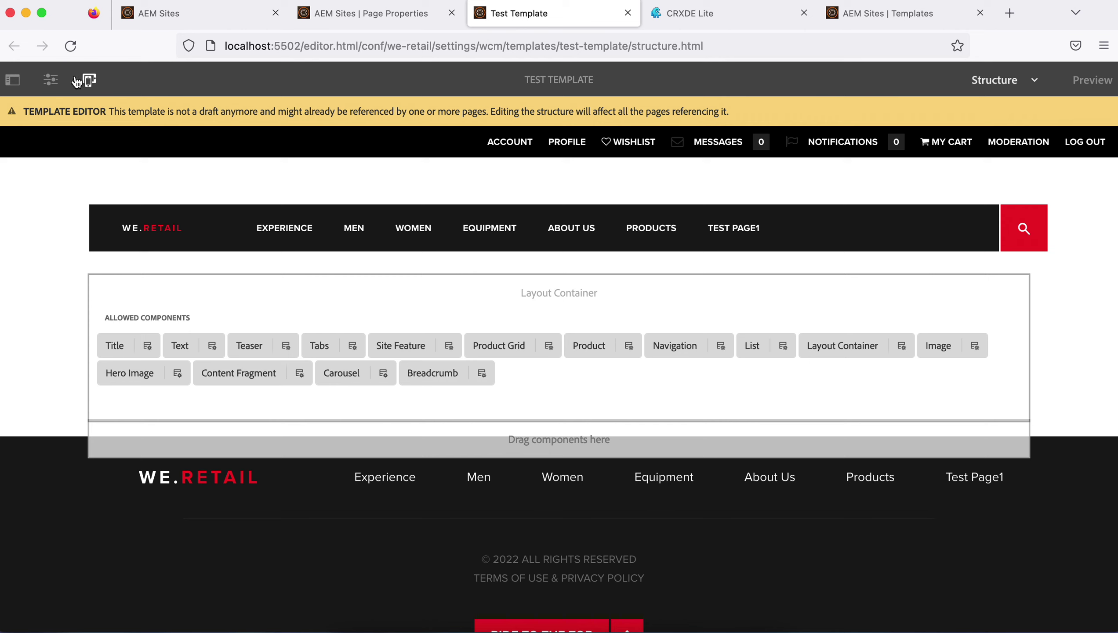
{"action": "left_click", "coordinate": [51, 80]}
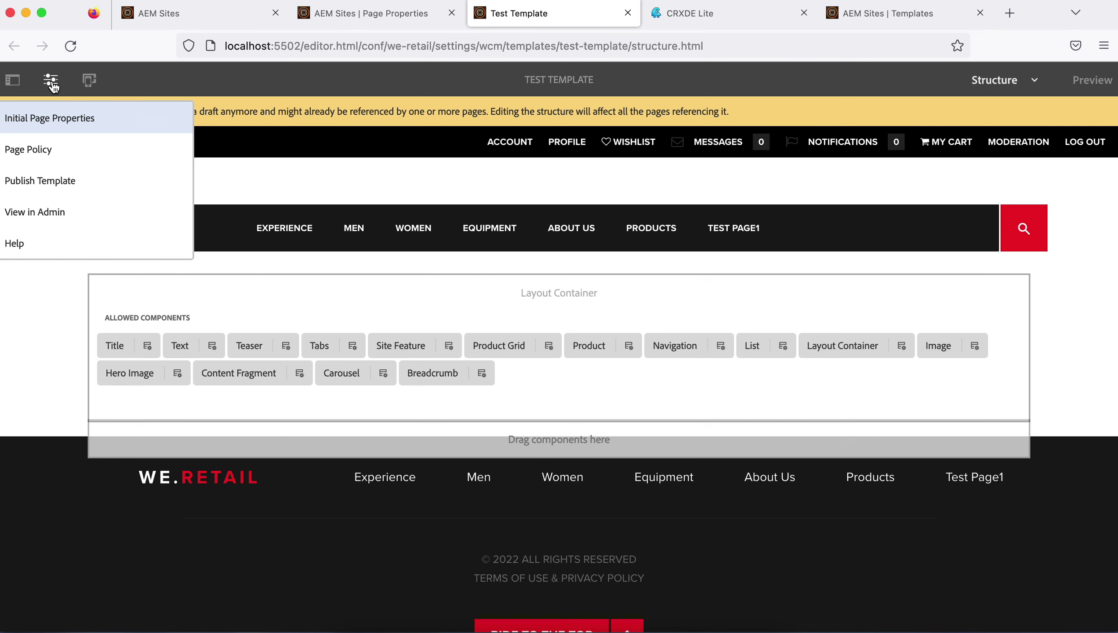
{"action": "left_click", "coordinate": [44, 119]}
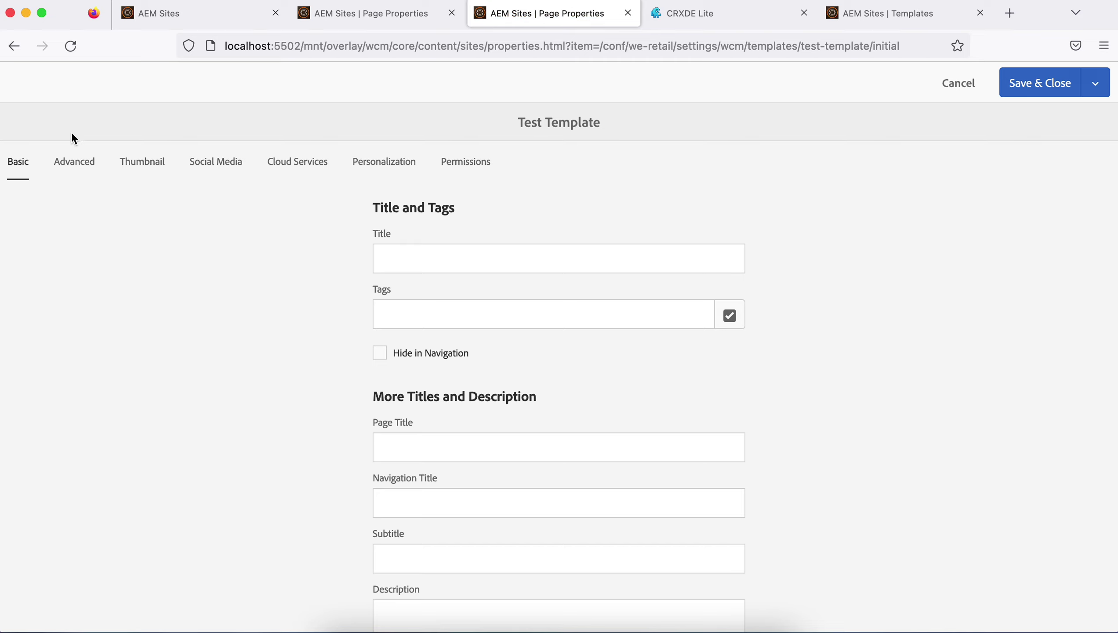
Add the We.Retail Activity tags Biking, Hiking and Running to the initial page properties, enable Hide in Navigation, and save.
{"action": "left_click", "coordinate": [498, 323]}
{"action": "left_click", "coordinate": [738, 316]}
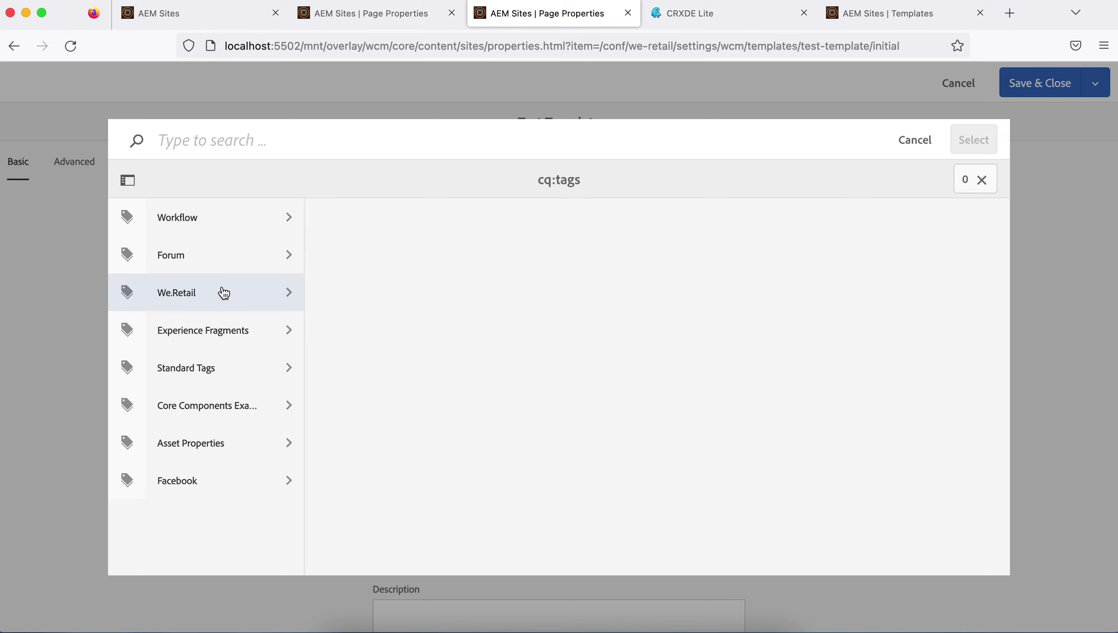
{"action": "left_click", "coordinate": [228, 292]}
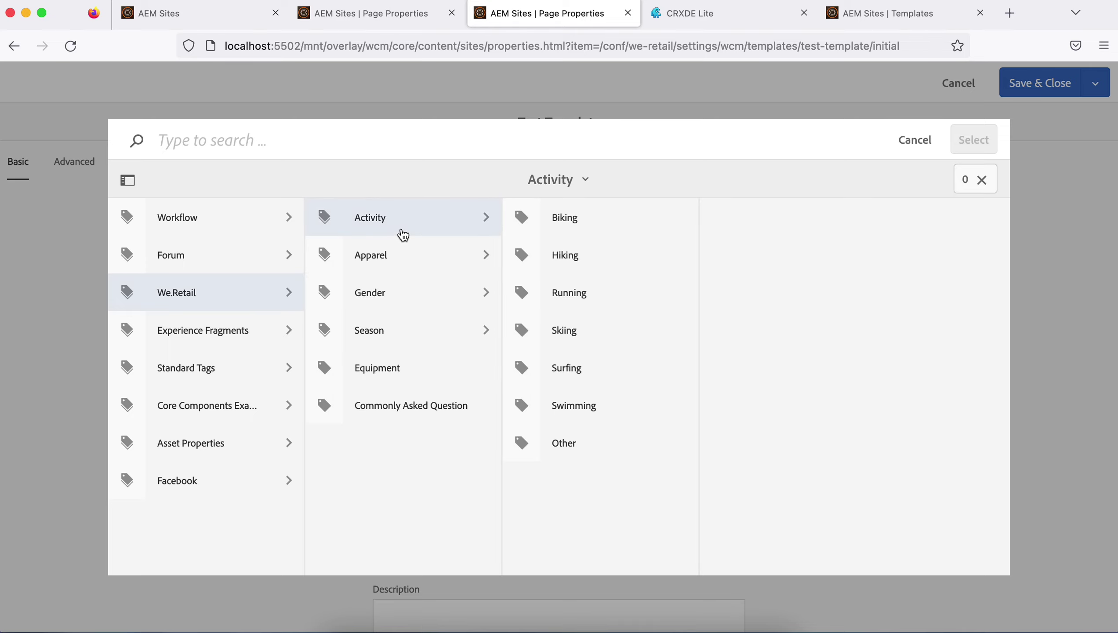
{"action": "left_click", "coordinate": [521, 217]}
{"action": "left_click", "coordinate": [521, 255]}
{"action": "left_click", "coordinate": [522, 293]}
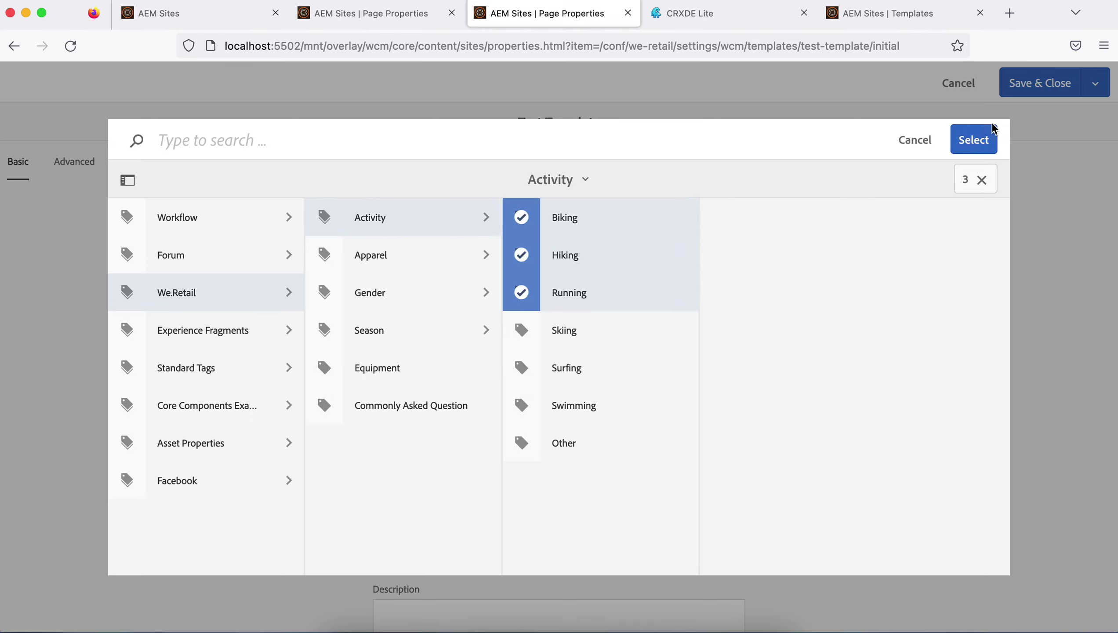
{"action": "left_click", "coordinate": [974, 140]}
{"action": "left_click", "coordinate": [382, 405]}
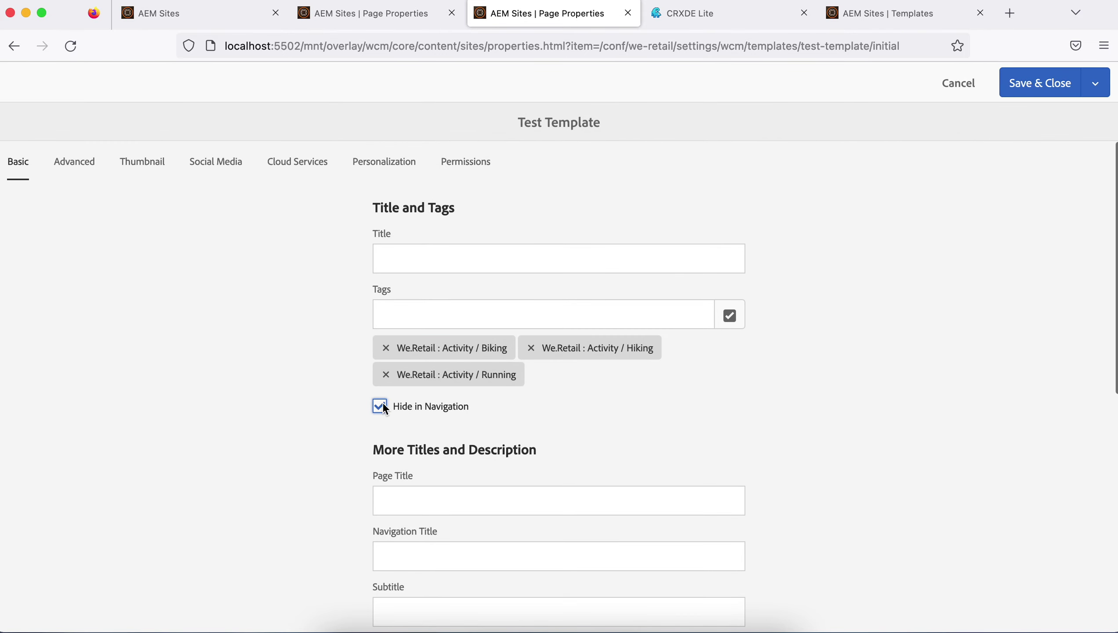
{"action": "left_click", "coordinate": [1023, 96]}
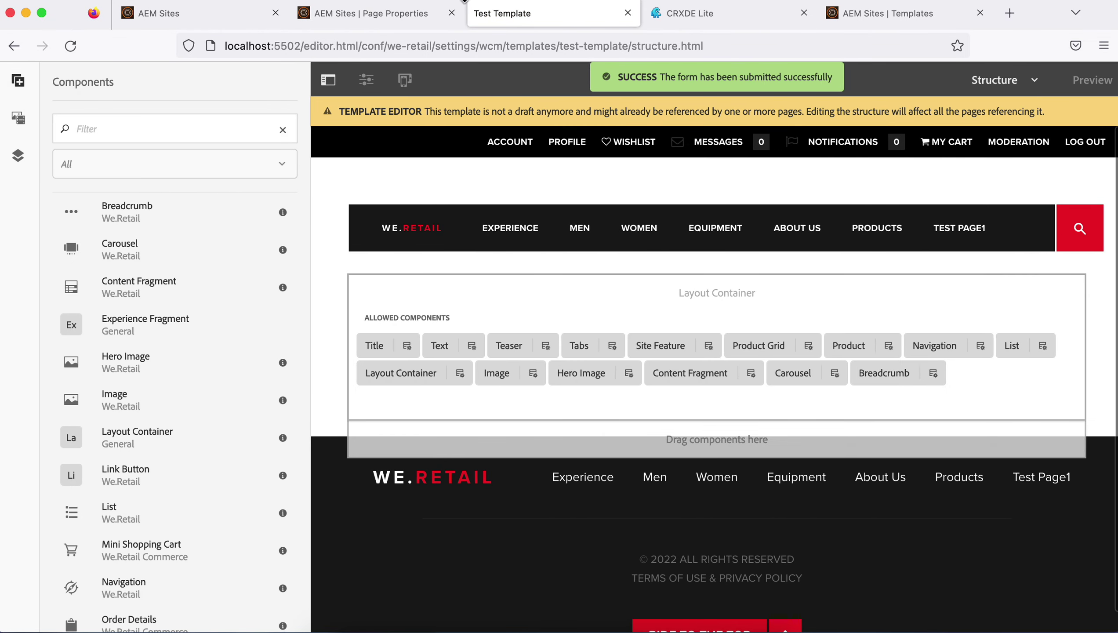
Leave Test Page1's properties without saving, and start a new page under We.Retail's English language master using the Test Template.
{"action": "left_click", "coordinate": [397, 21]}
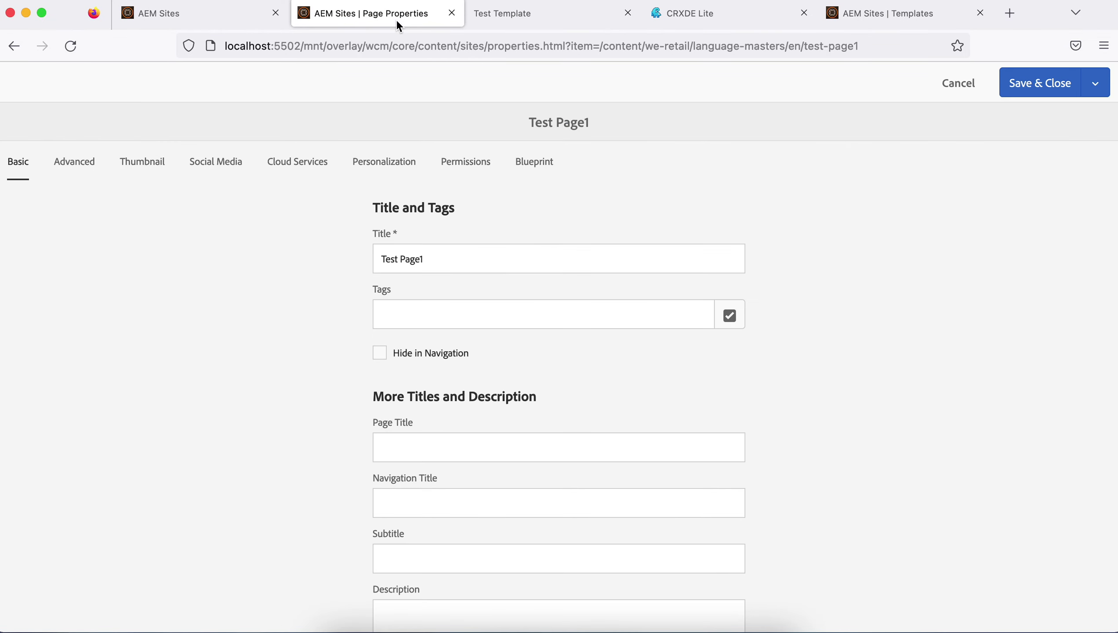
{"action": "left_click", "coordinate": [959, 84]}
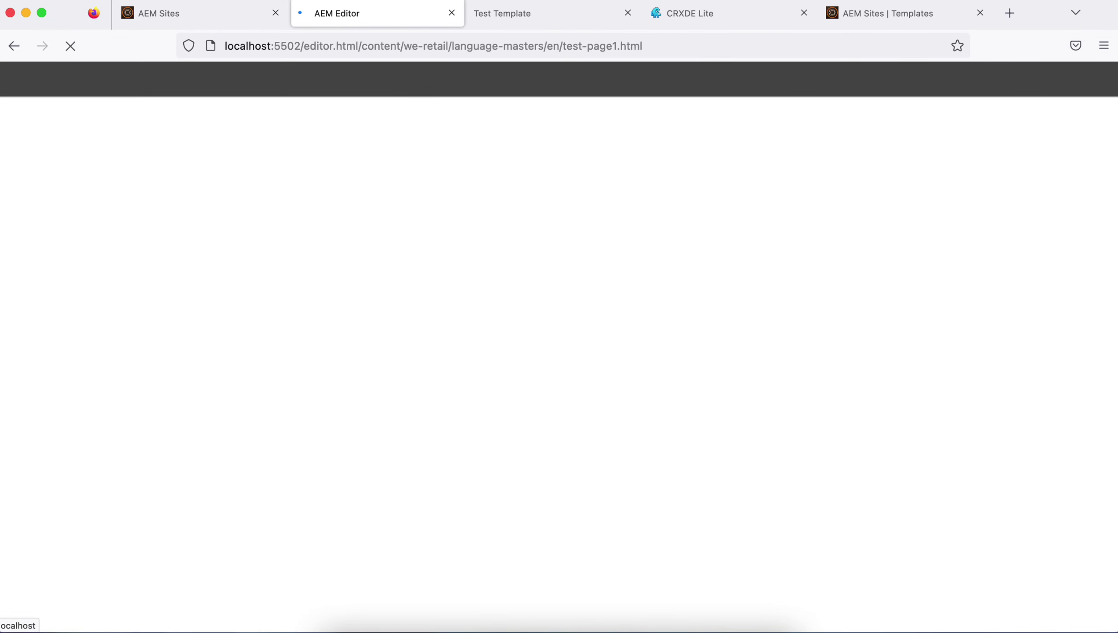
{"action": "left_click", "coordinate": [169, 20]}
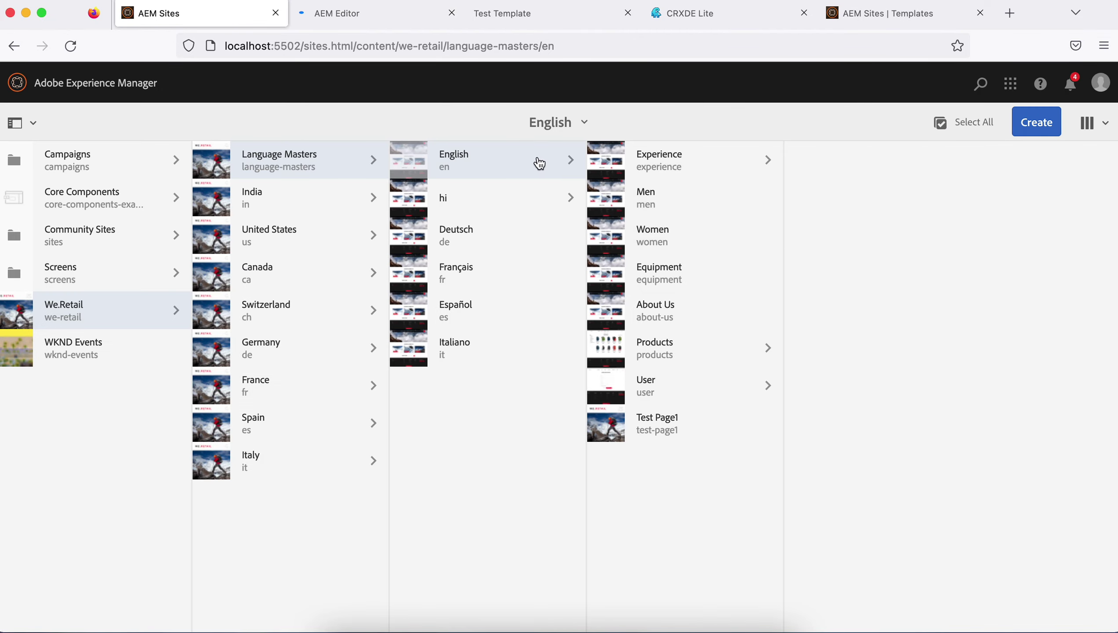
{"action": "left_click", "coordinate": [1031, 124]}
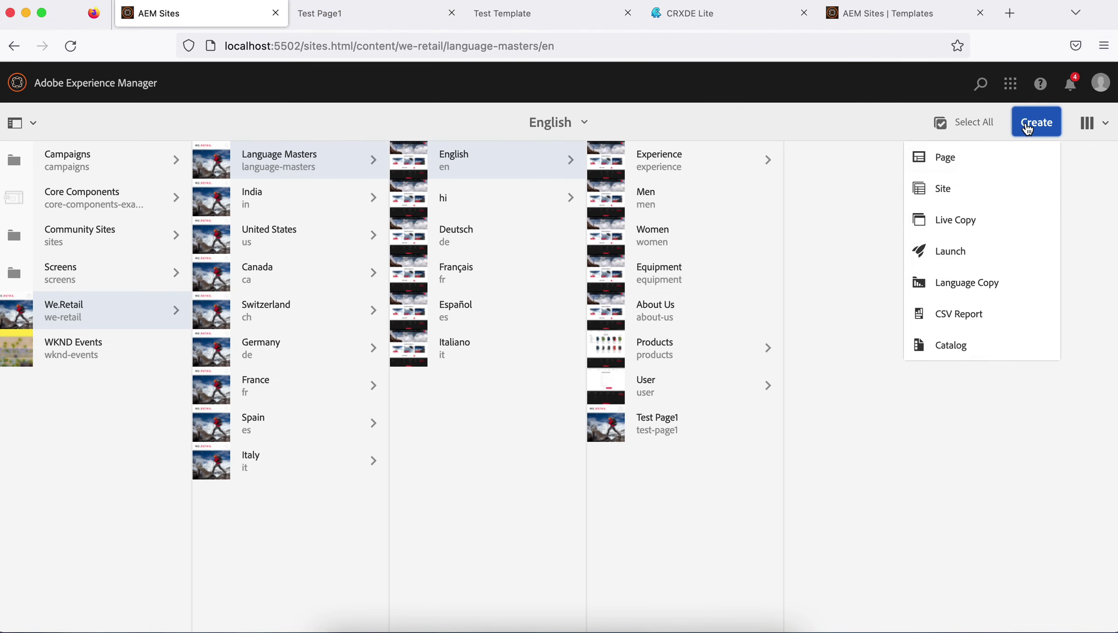
{"action": "left_click", "coordinate": [945, 169]}
{"action": "left_click", "coordinate": [293, 480]}
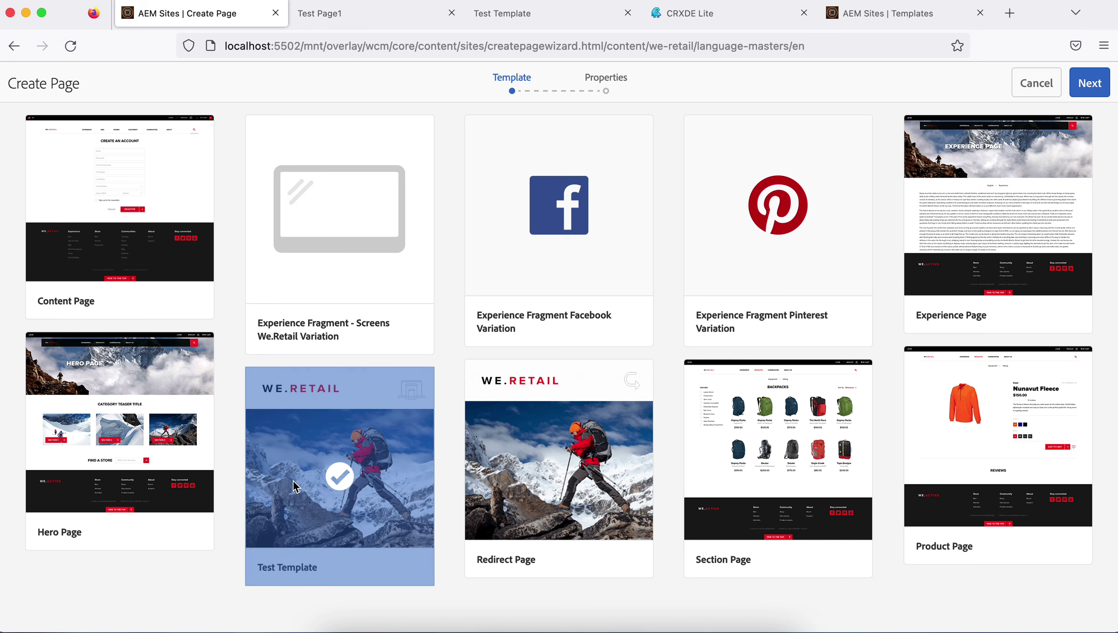
{"action": "left_click", "coordinate": [1089, 83]}
Title the new page "Test Page2", create it, and open it in the editor.
{"action": "left_click", "coordinate": [557, 213]}
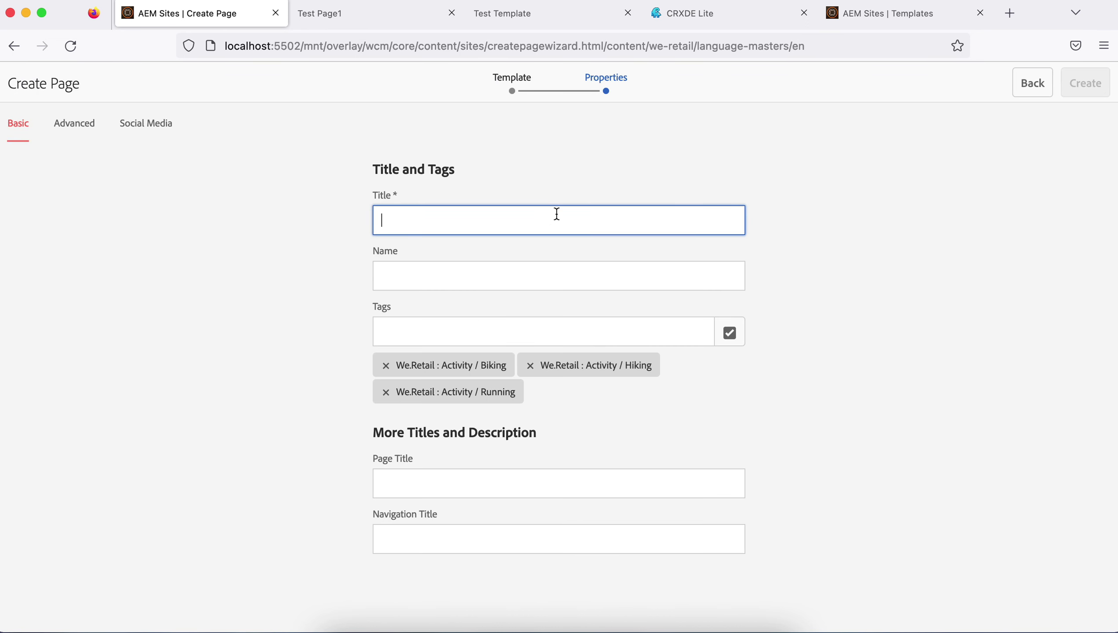
{"action": "type", "text": "Test"}
{"action": "key", "text": "Down"}
{"action": "key", "text": "Return"}
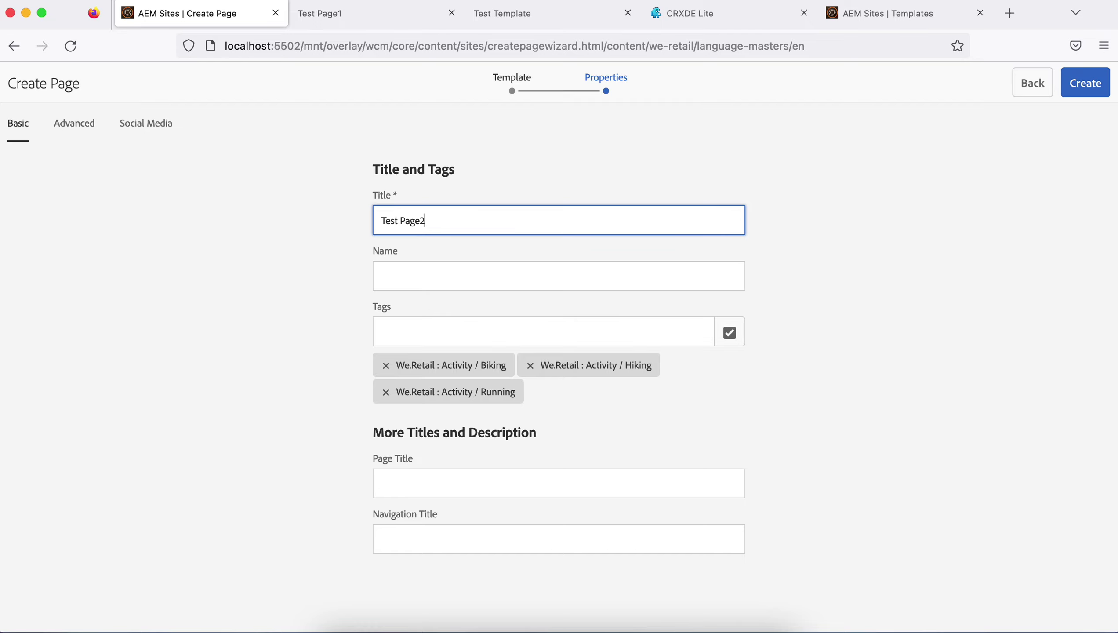
{"action": "left_click", "coordinate": [1078, 86]}
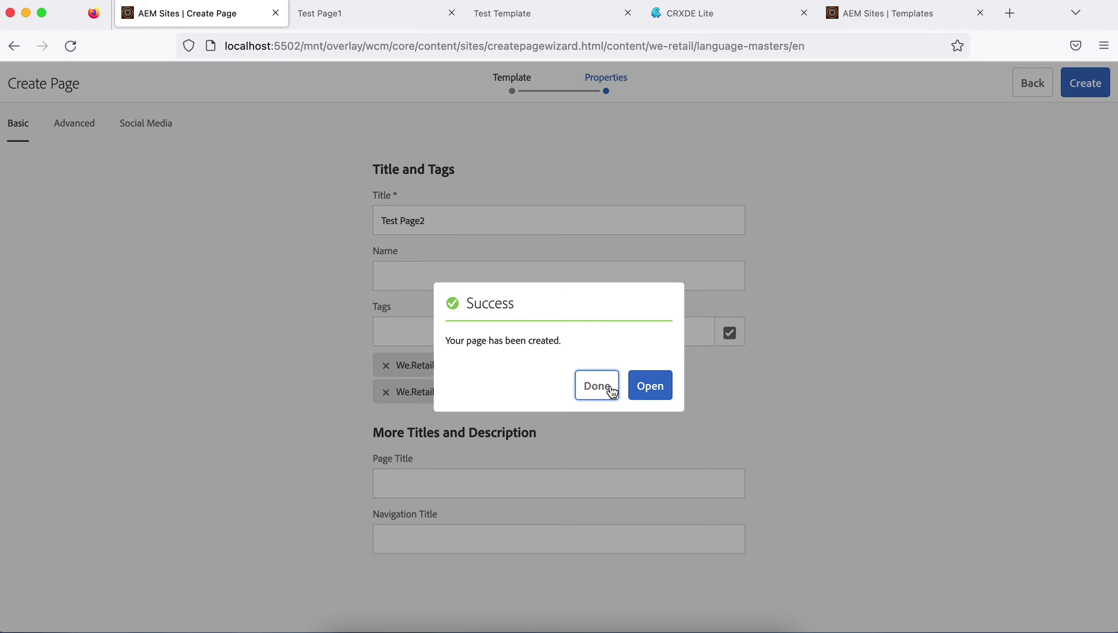
{"action": "left_click", "coordinate": [643, 386]}
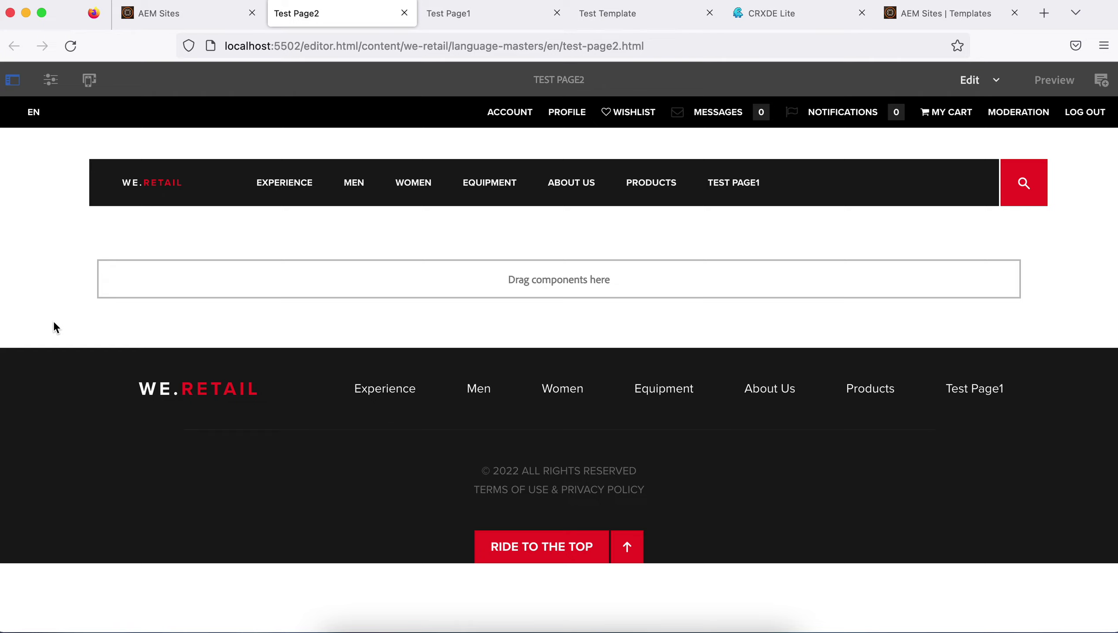
Compare the tags and Hide in Navigation setting in the page properties of Test Page2 and Test Page1.
{"action": "left_click", "coordinate": [50, 80]}
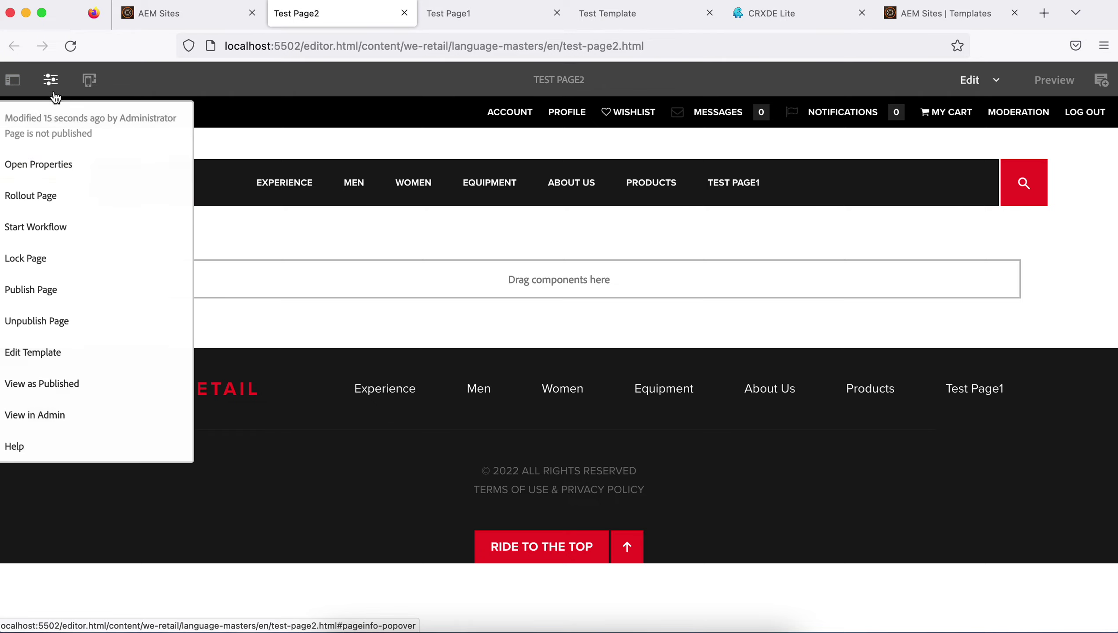
{"action": "left_click", "coordinate": [48, 165]}
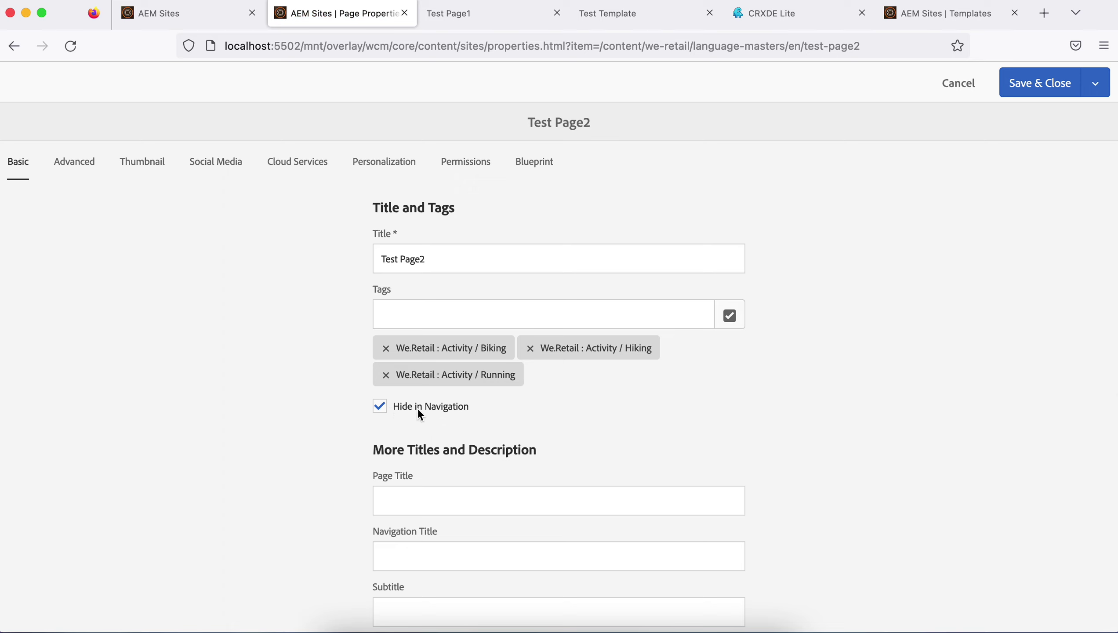
{"action": "left_click", "coordinate": [461, 14]}
{"action": "left_click", "coordinate": [366, 80]}
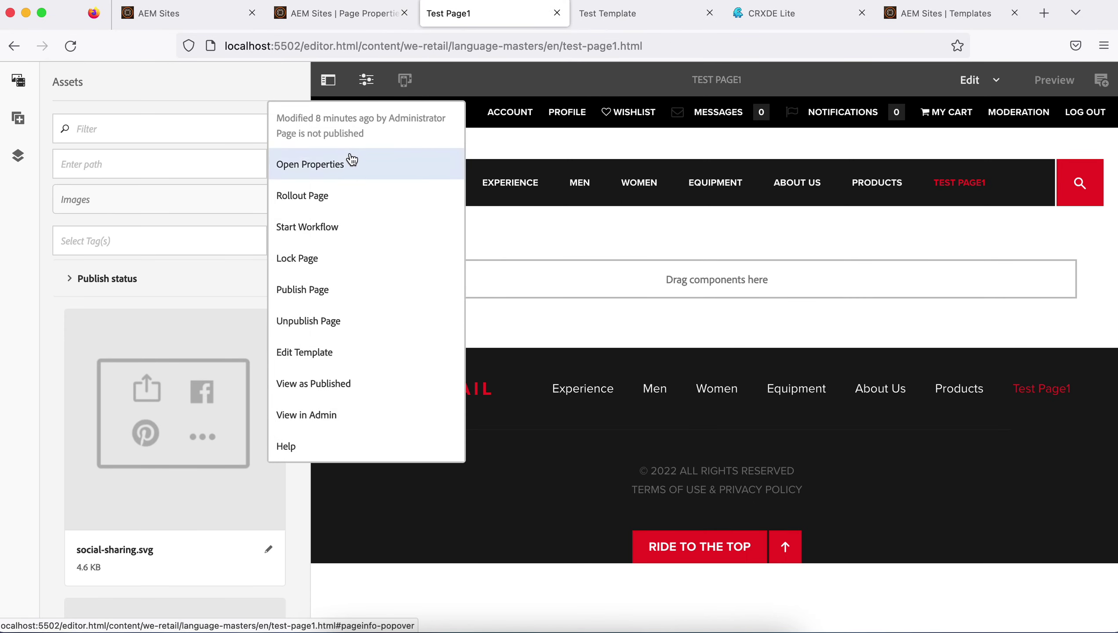
{"action": "left_click", "coordinate": [338, 165]}
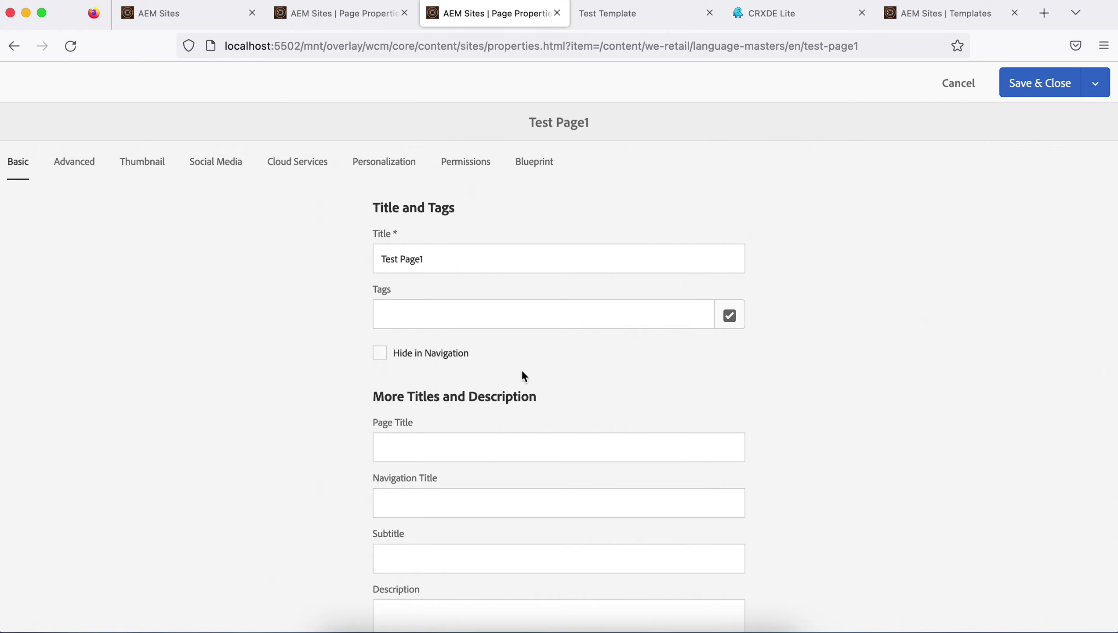
Return to the Test Template, review the policy and client library options in its page policy, and confirm the dialog.
{"action": "left_click", "coordinate": [645, 18]}
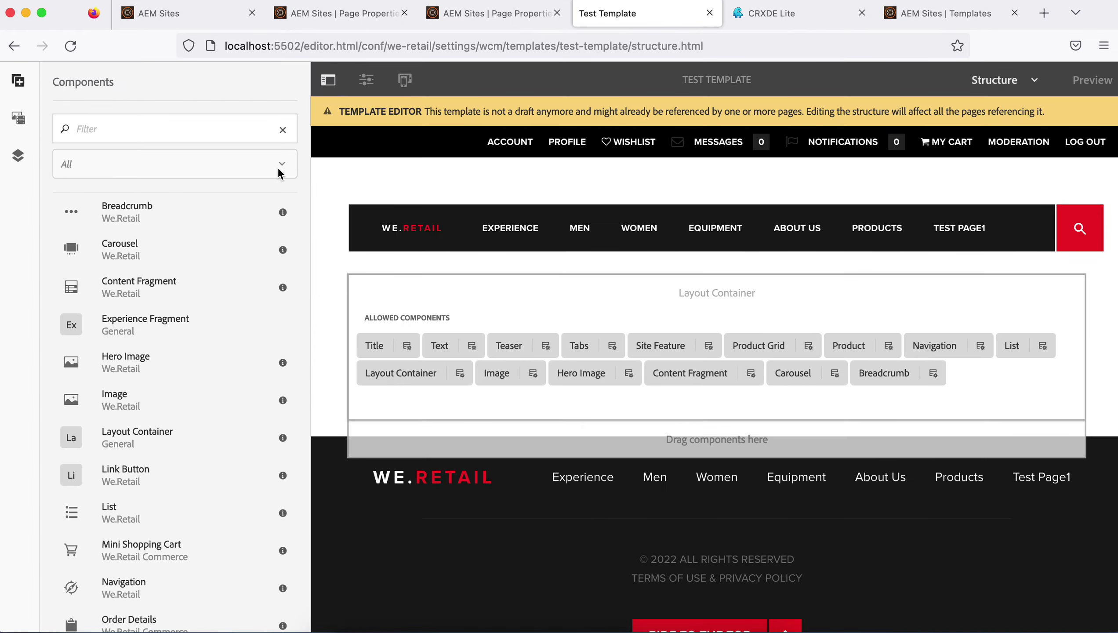
{"action": "left_click", "coordinate": [375, 84]}
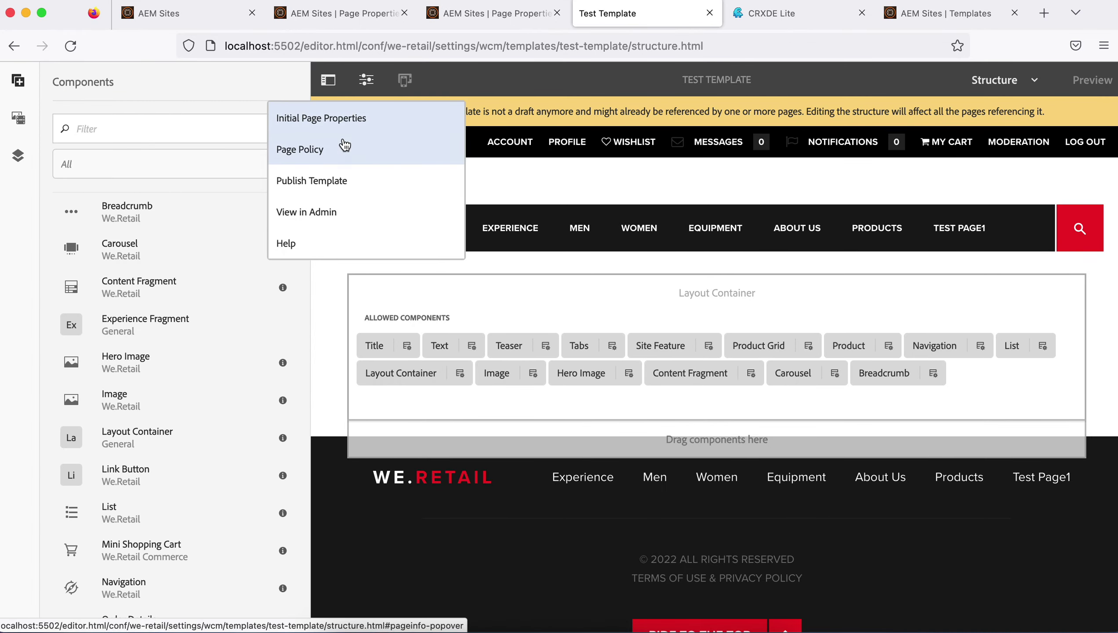
{"action": "left_click", "coordinate": [313, 151]}
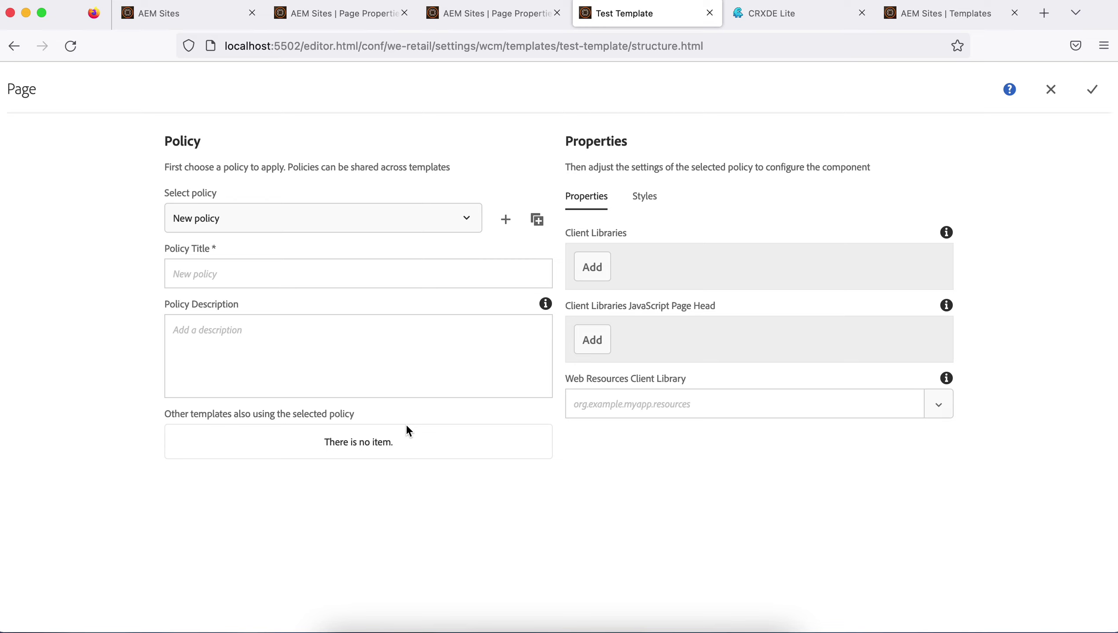
{"action": "left_click", "coordinate": [1093, 89]}
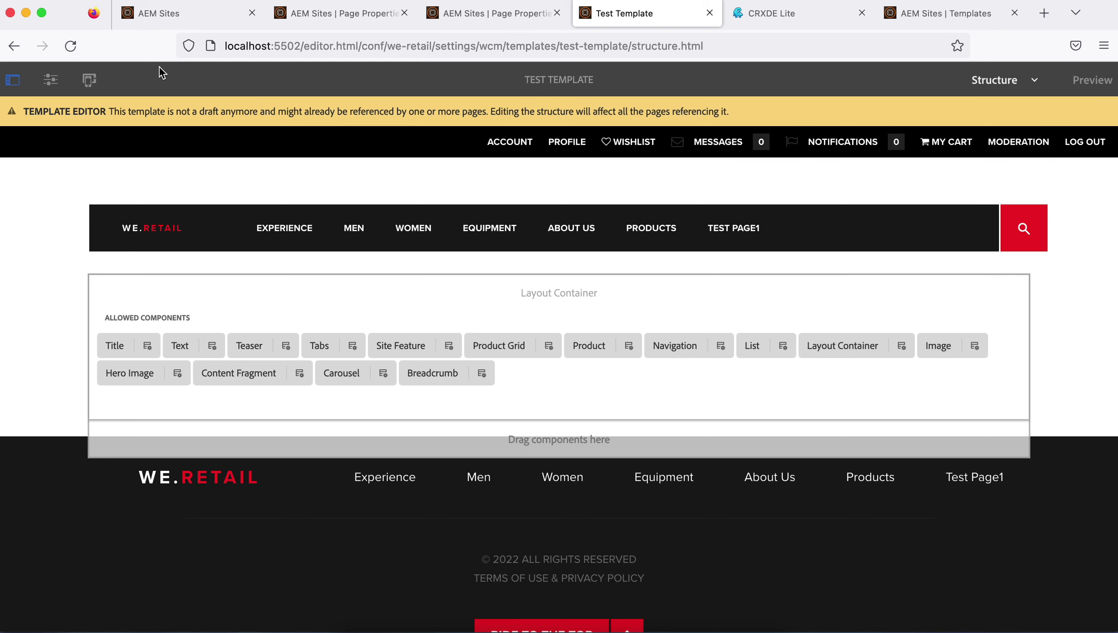
{"action": "left_click", "coordinate": [13, 80]}
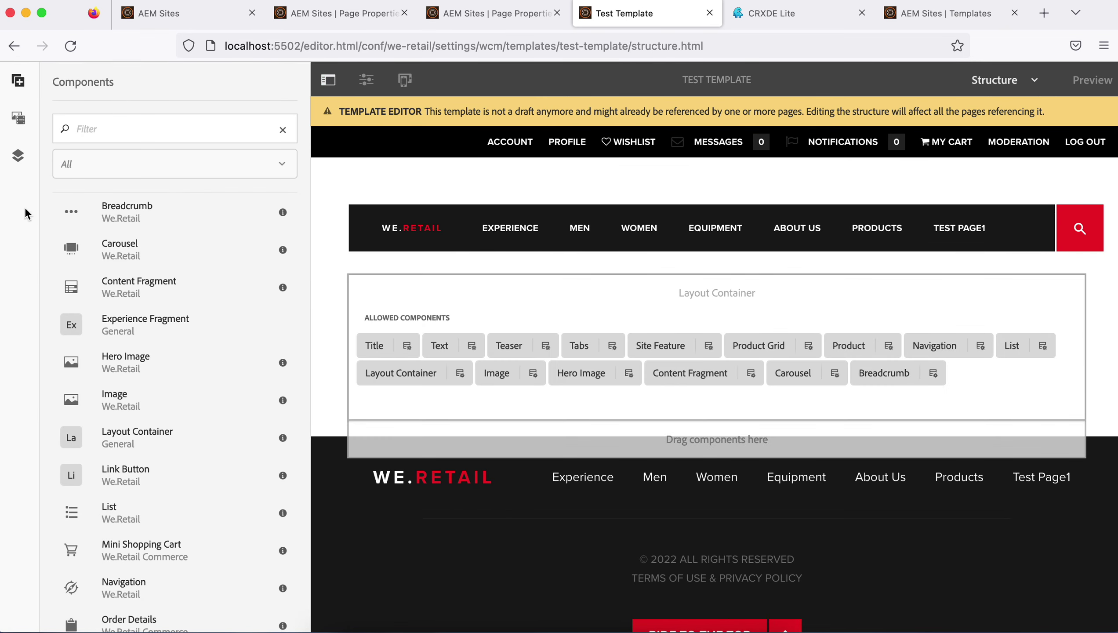
{"action": "left_click", "coordinate": [368, 81]}
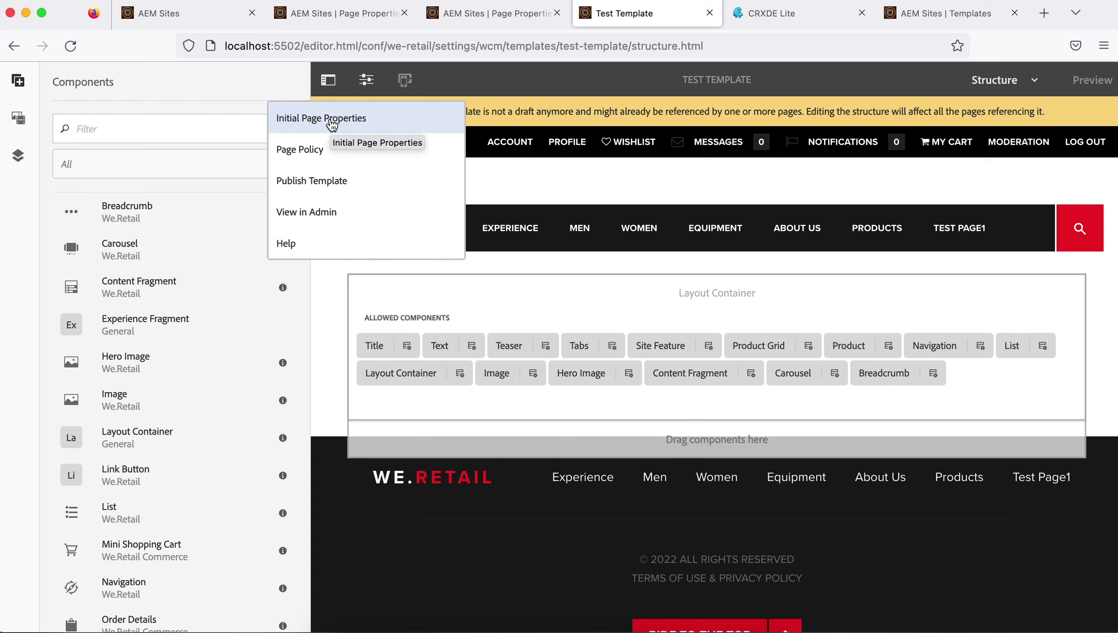
{"action": "left_click", "coordinate": [365, 81]}
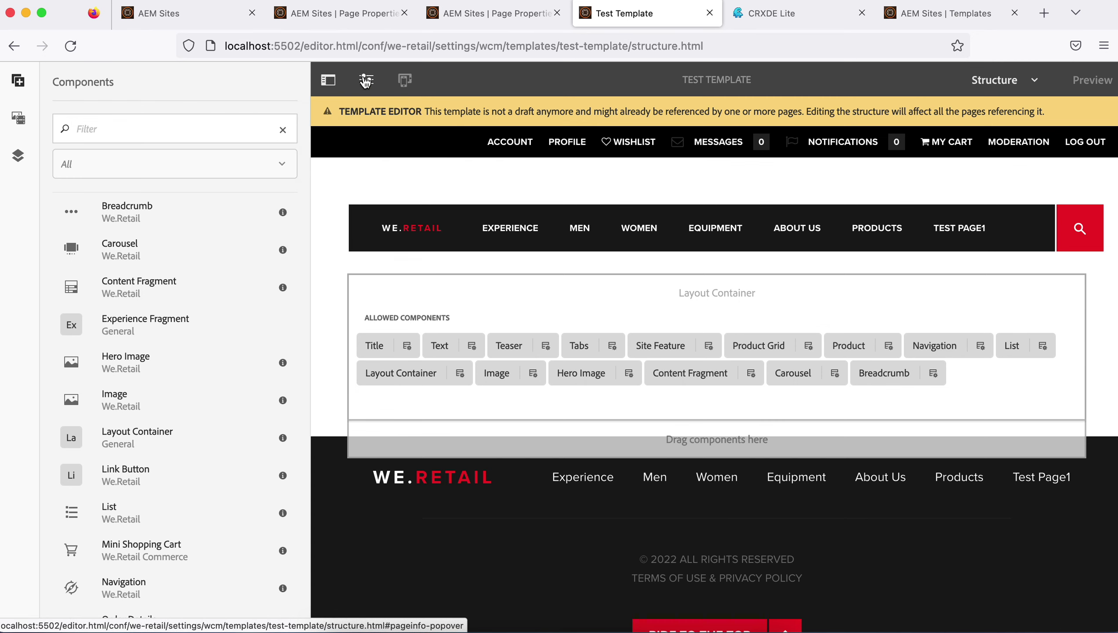
{"action": "left_click", "coordinate": [365, 81]}
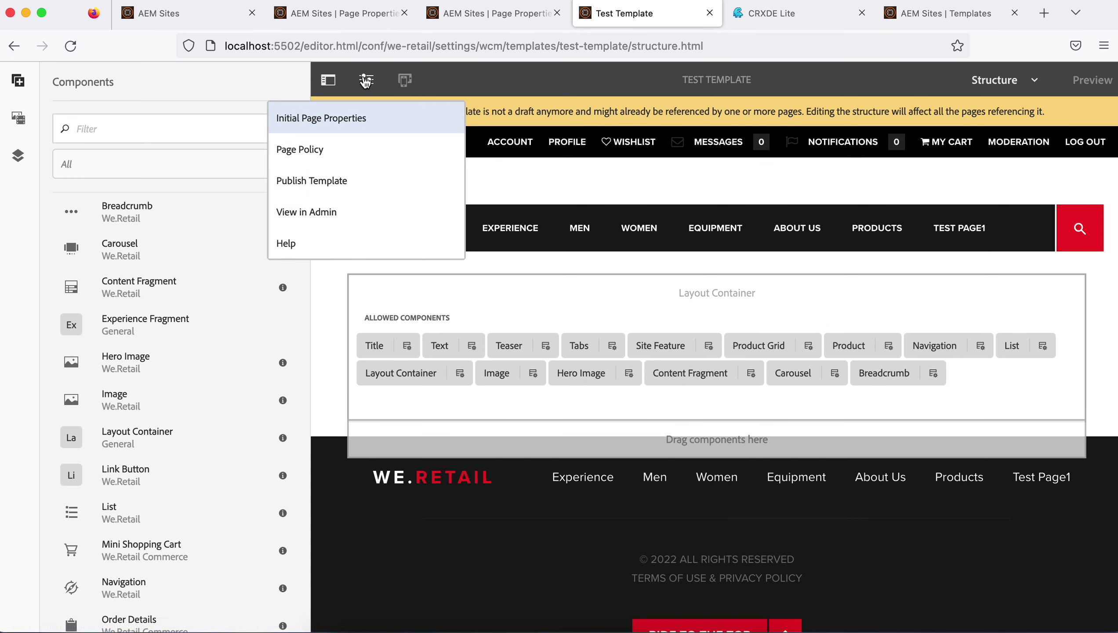
{"action": "left_click", "coordinate": [329, 80]}
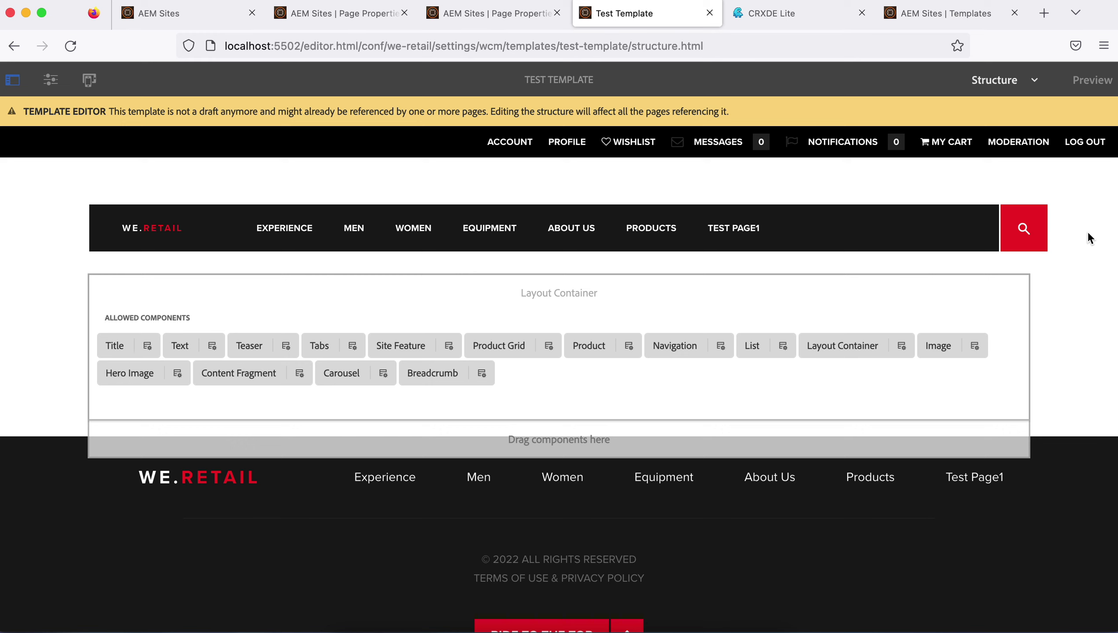
Switch the Test Template to Initial Content mode and insert an Image component into its layout container.
{"action": "left_click", "coordinate": [1032, 81]}
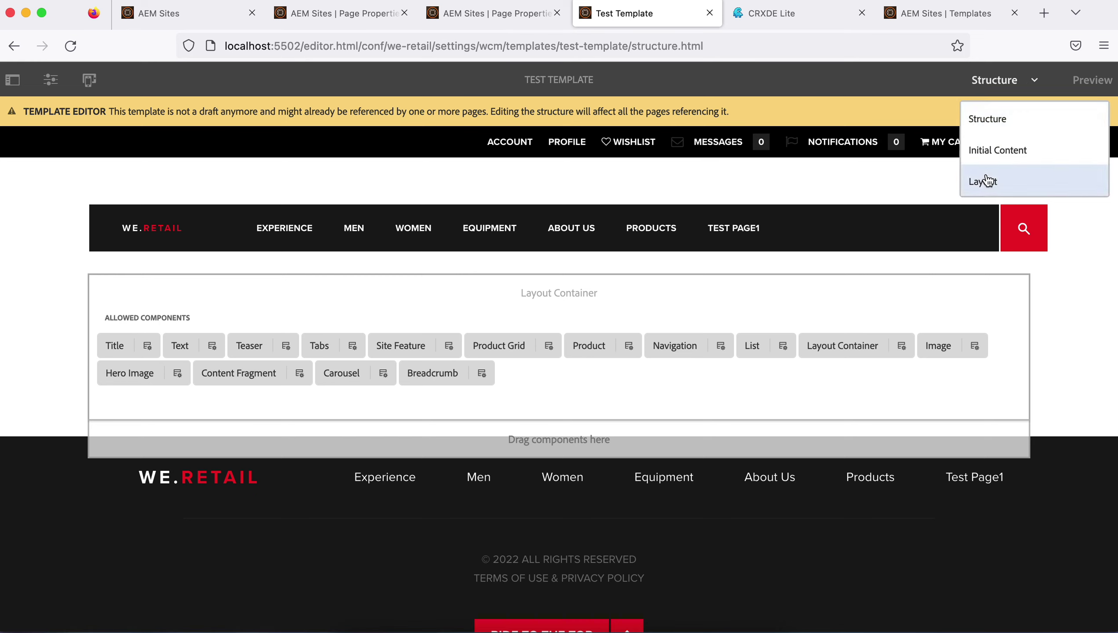
{"action": "left_click", "coordinate": [988, 150]}
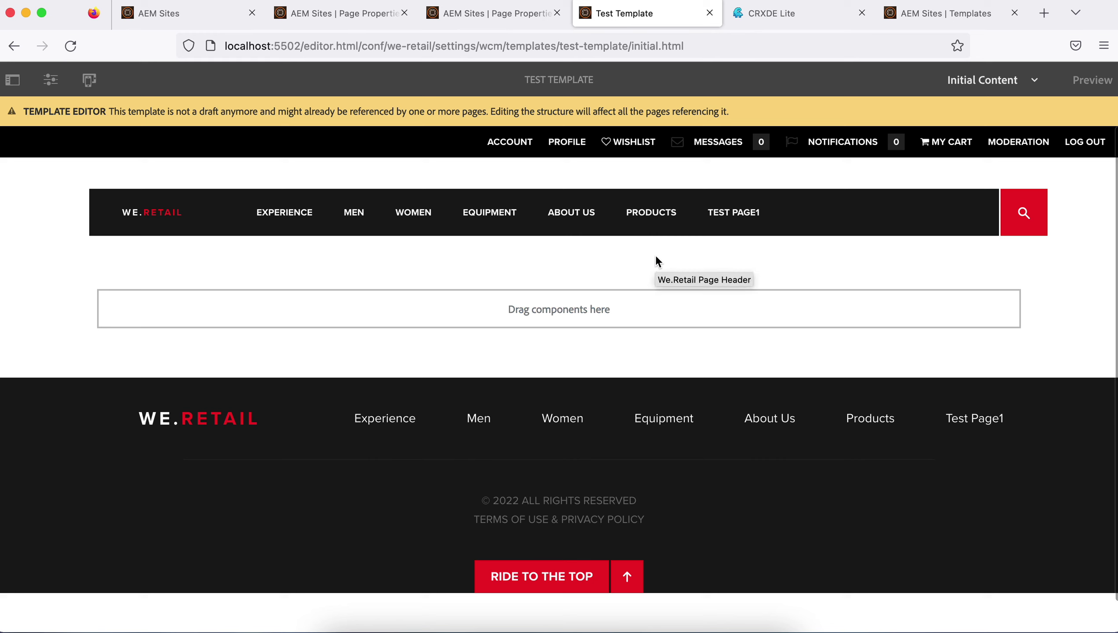
{"action": "left_click", "coordinate": [633, 309]}
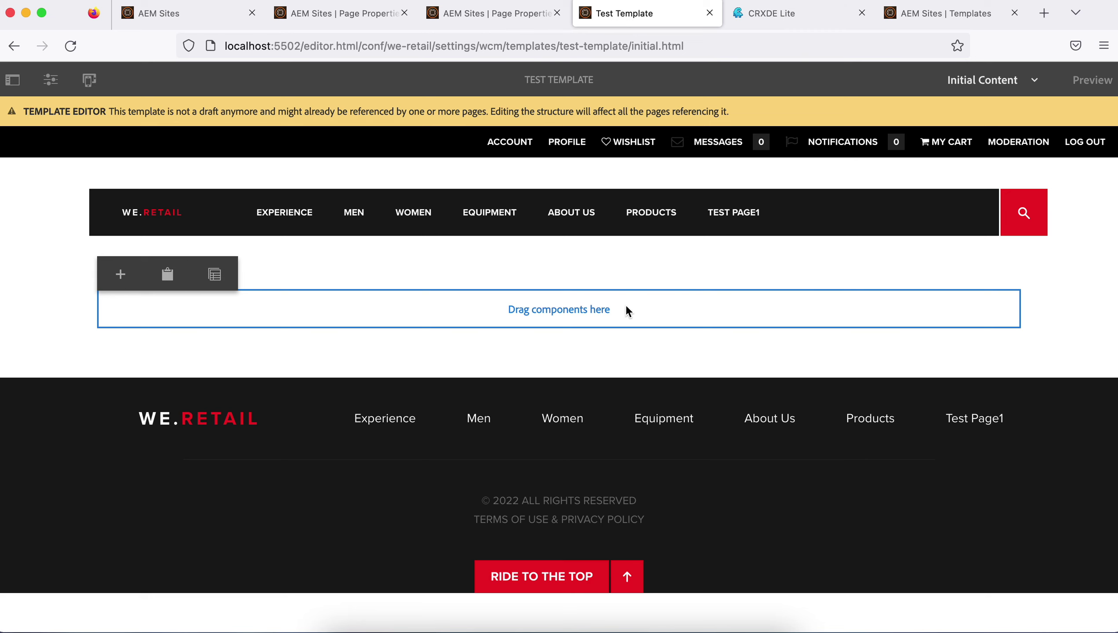
{"action": "left_click", "coordinate": [120, 274]}
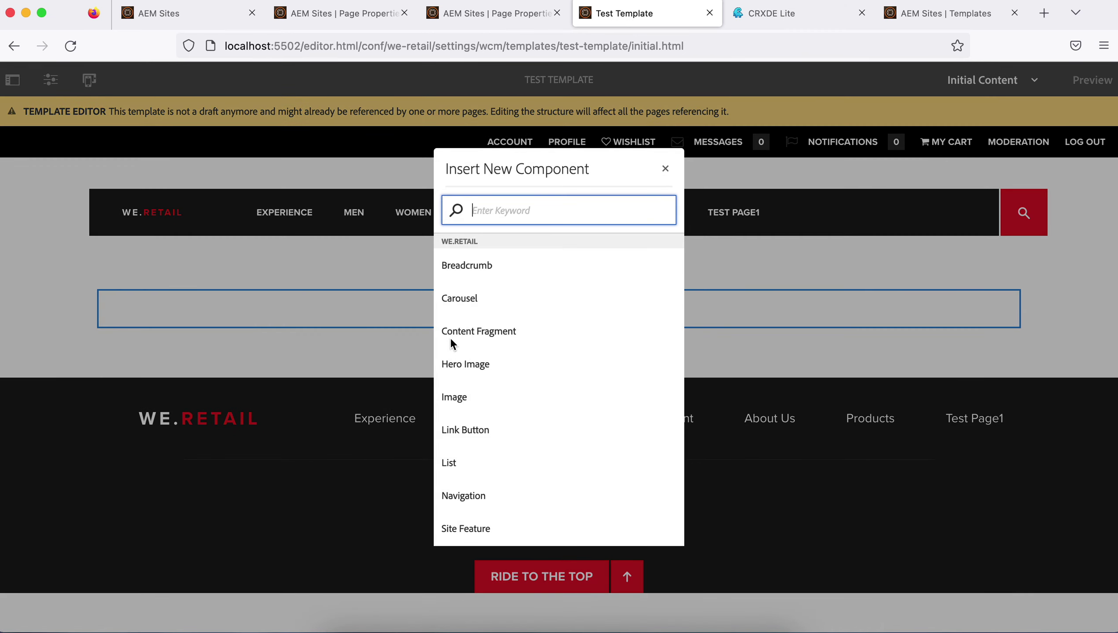
{"action": "scroll", "coordinate": [509, 328], "scroll_direction": "down", "scroll_amount": 2}
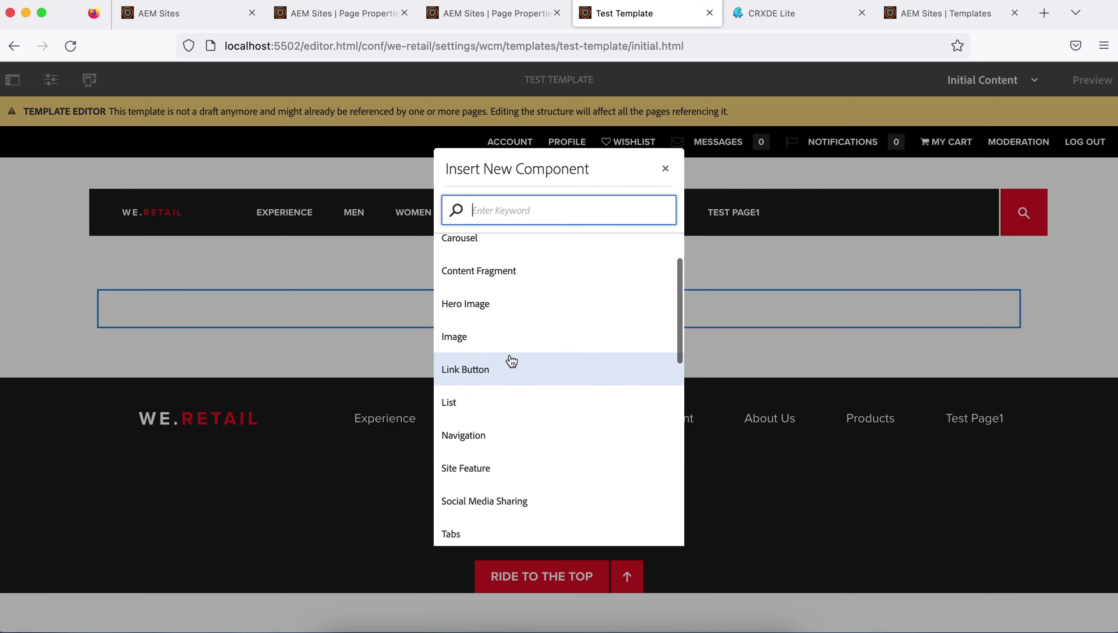
{"action": "scroll", "coordinate": [511, 361], "scroll_direction": "up", "scroll_amount": 1}
{"action": "left_click", "coordinate": [484, 365]}
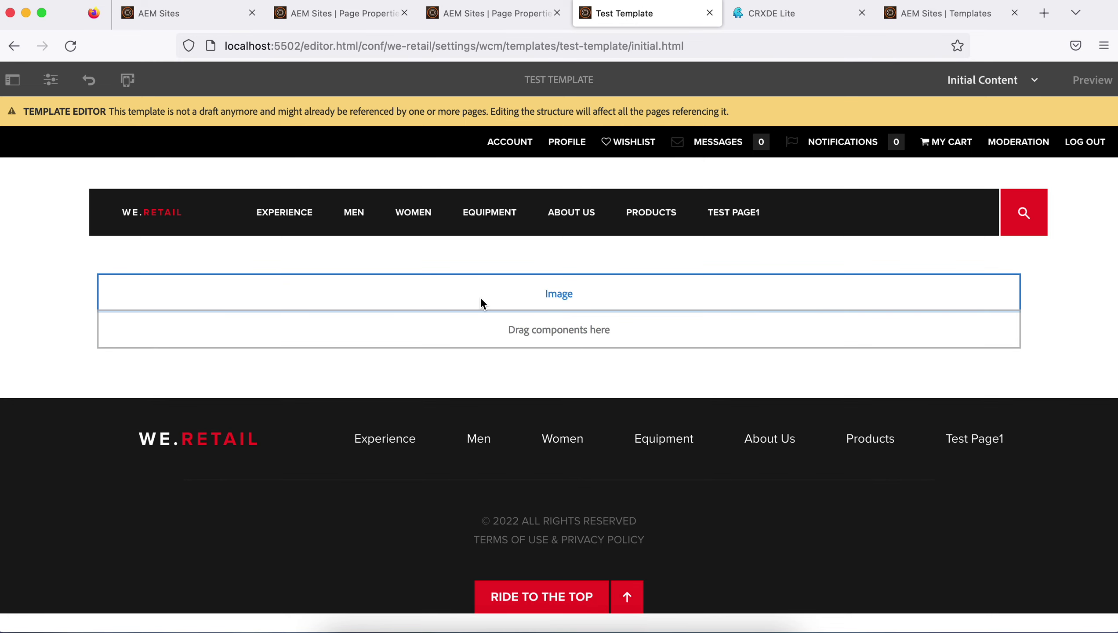
Find lava-into-ocean.jpg among the image assets and place it in the template's Image component.
{"action": "left_click", "coordinate": [13, 80]}
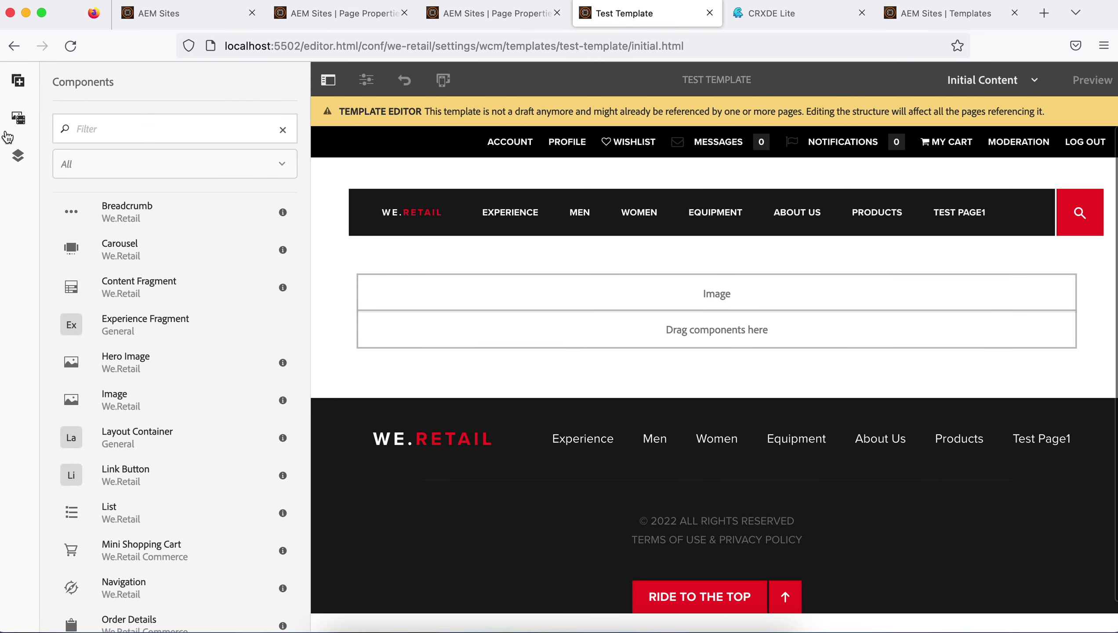
{"action": "left_click", "coordinate": [17, 117]}
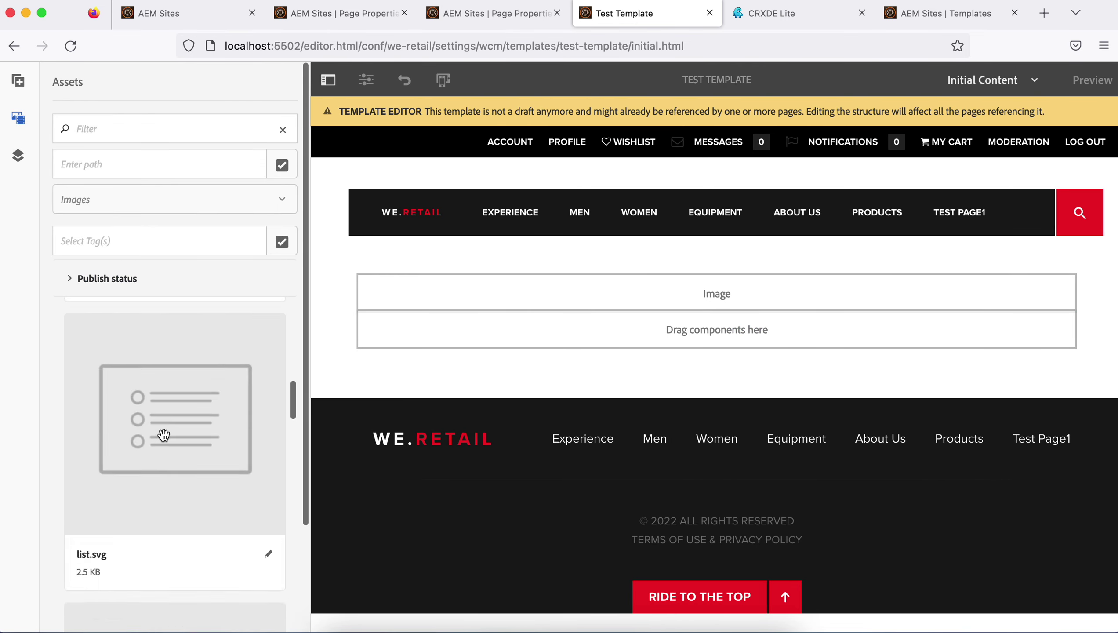
{"action": "scroll", "coordinate": [164, 435], "scroll_direction": "down", "scroll_amount": 15}
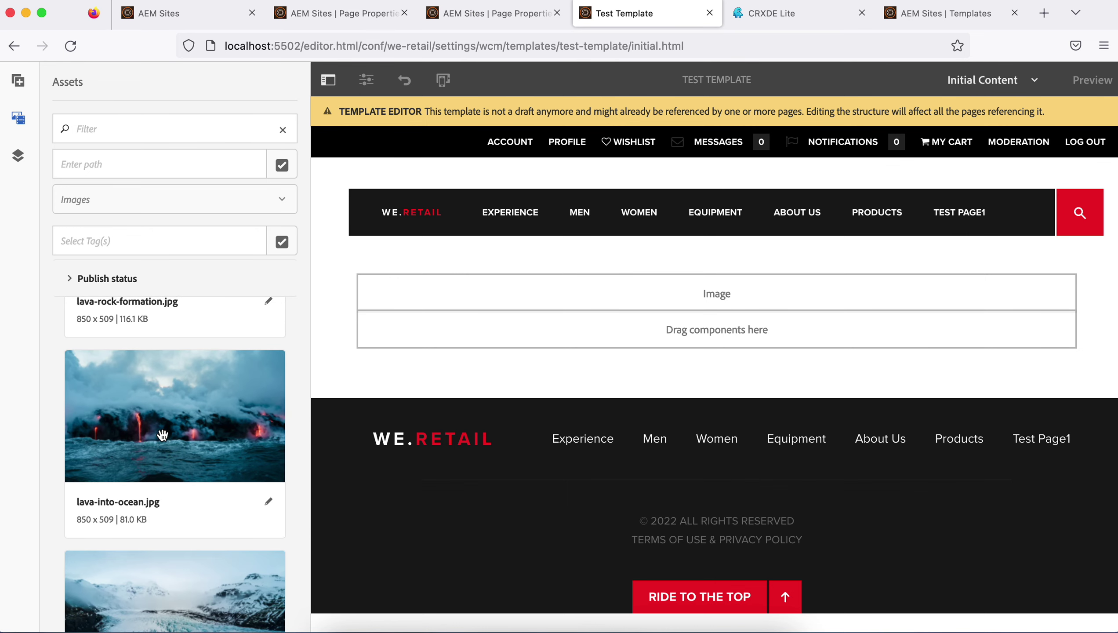
{"action": "left_click_drag", "start_coordinate": [163, 435], "coordinate": [750, 280]}
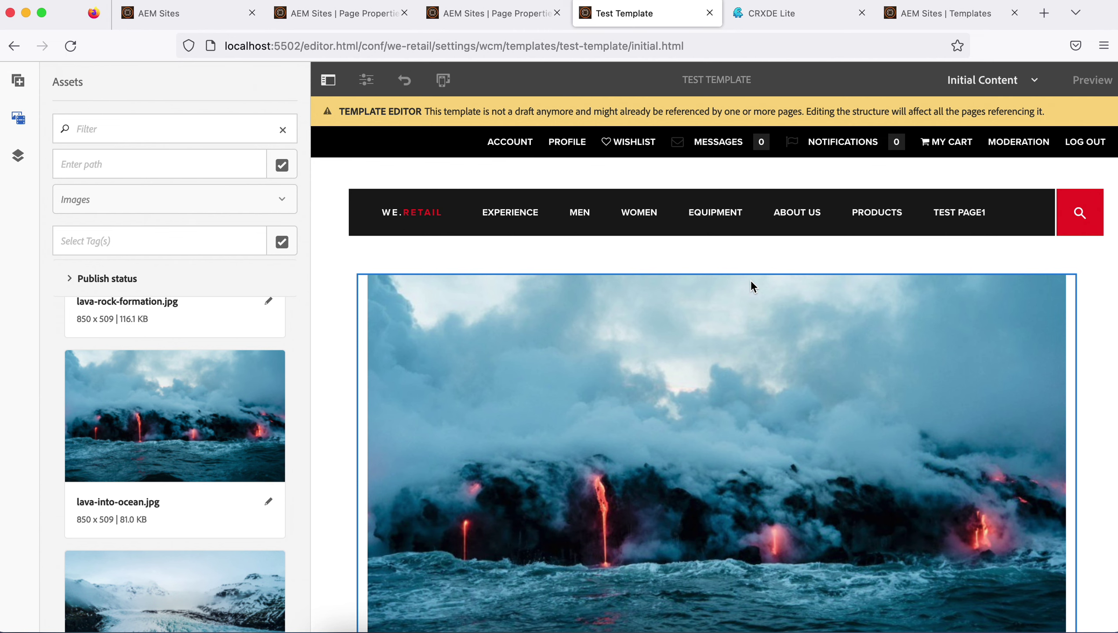
Start a new page under We.Retail's English language master using the Test Template.
{"action": "left_click", "coordinate": [201, 17]}
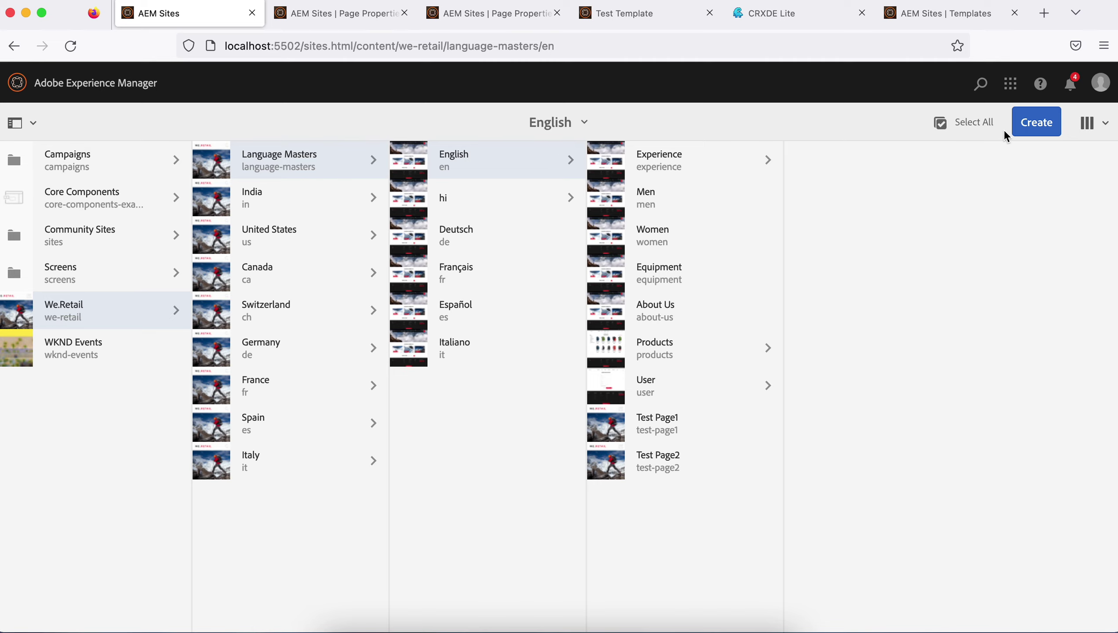
{"action": "left_click", "coordinate": [645, 16]}
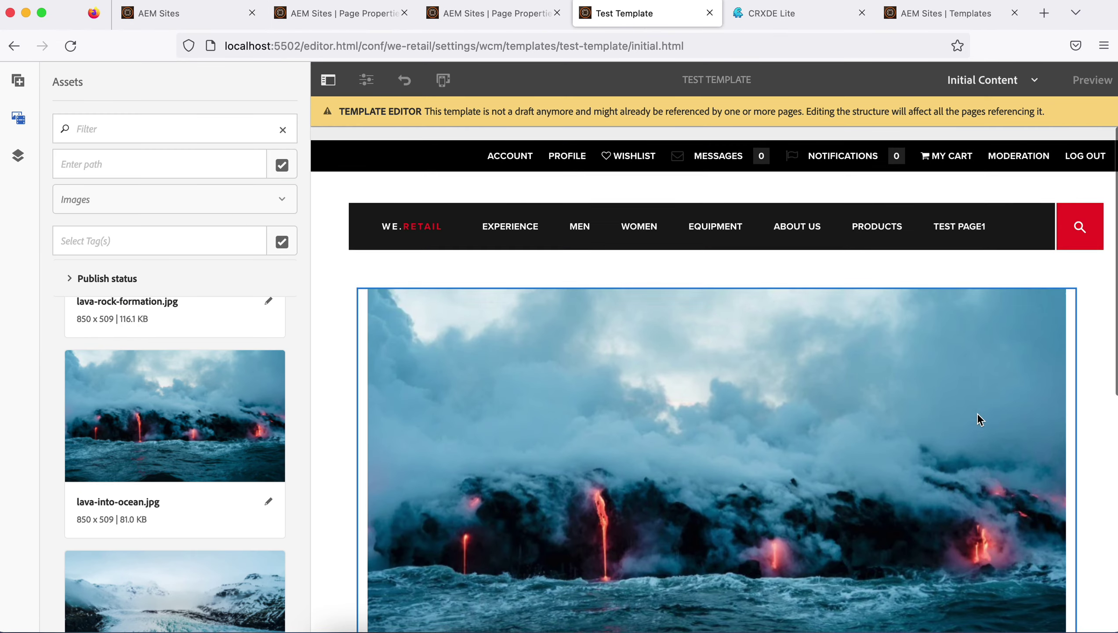
{"action": "left_click", "coordinate": [215, 18]}
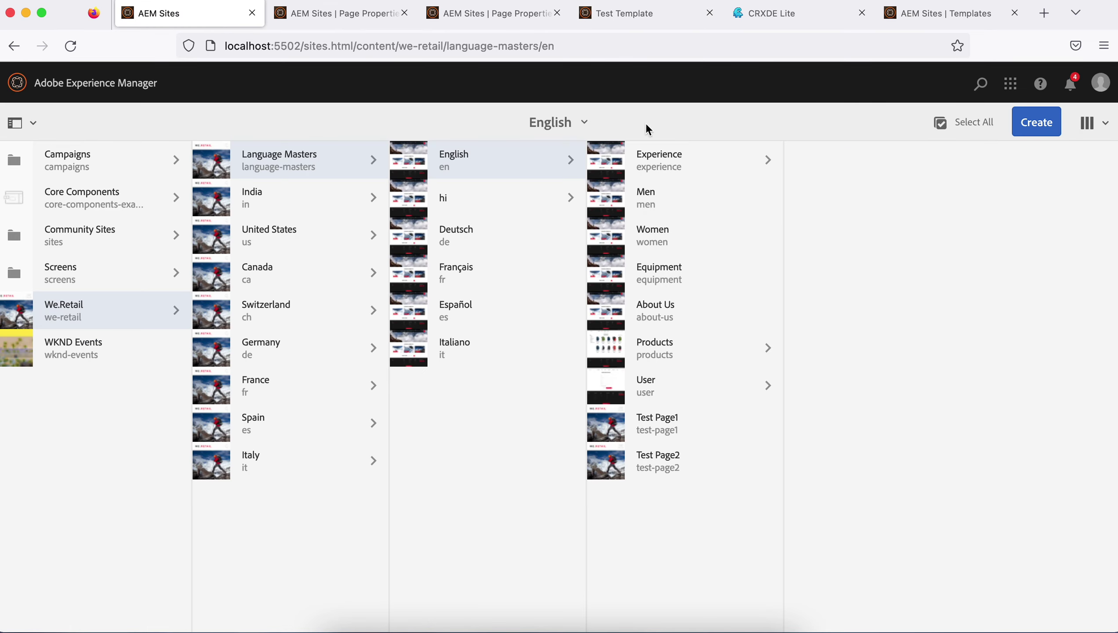
{"action": "left_click", "coordinate": [534, 167]}
{"action": "left_click", "coordinate": [1034, 122]}
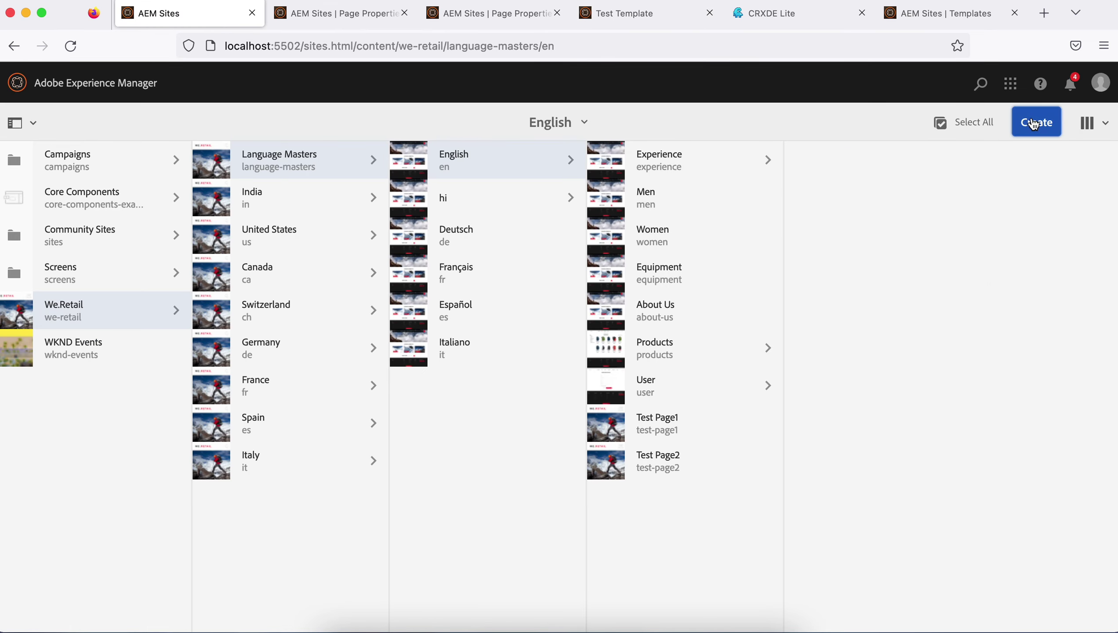
{"action": "left_click", "coordinate": [965, 167]}
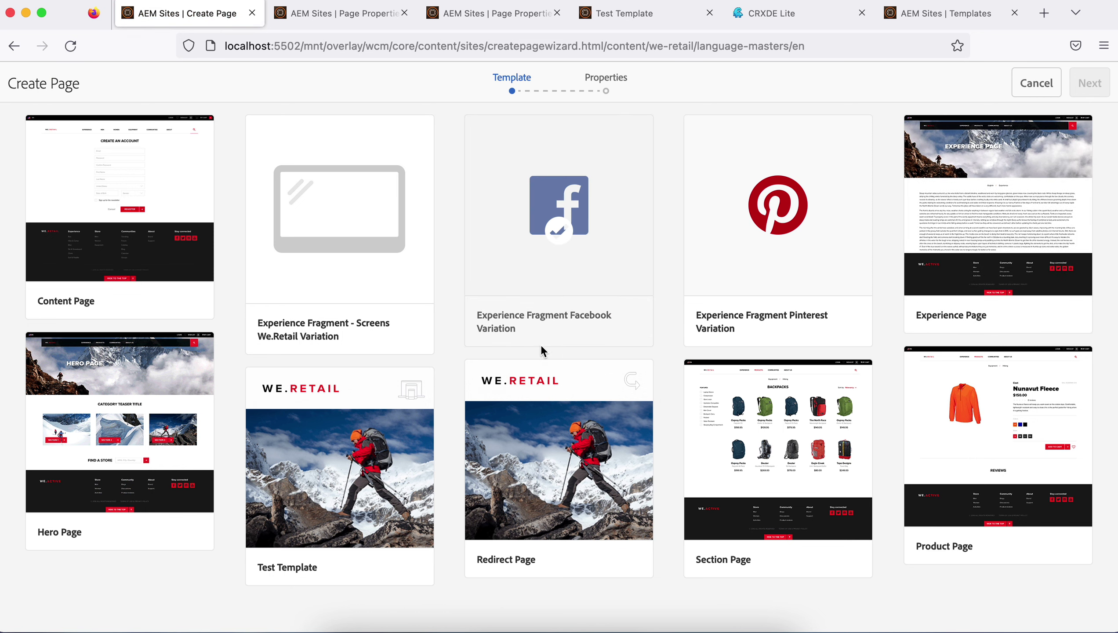
{"action": "left_click", "coordinate": [333, 479]}
{"action": "left_click", "coordinate": [1089, 84]}
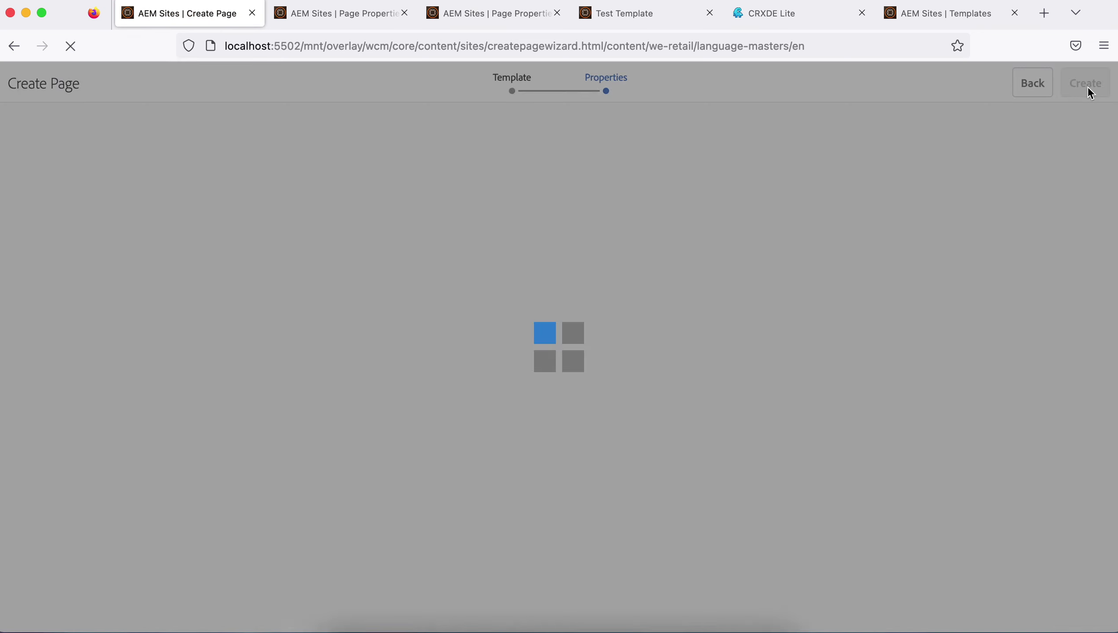
Title the new page "Test Page3", create it, and open it in the editor.
{"action": "left_click", "coordinate": [534, 230]}
{"action": "type", "text": "Tes"}
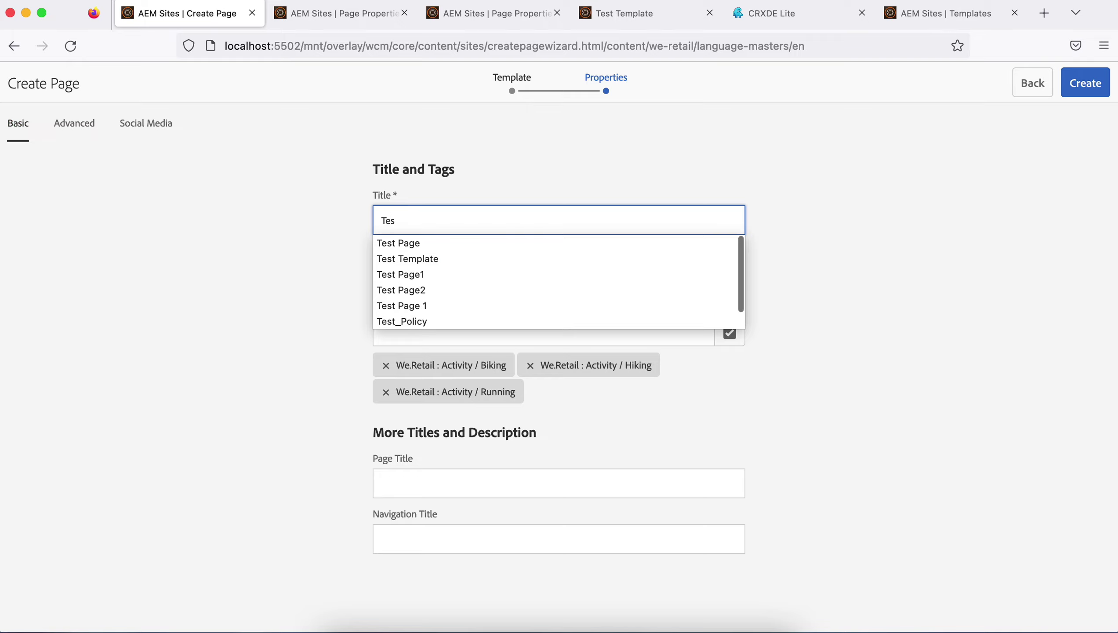
{"action": "key", "text": "Down"}
{"action": "key", "text": "Return"}
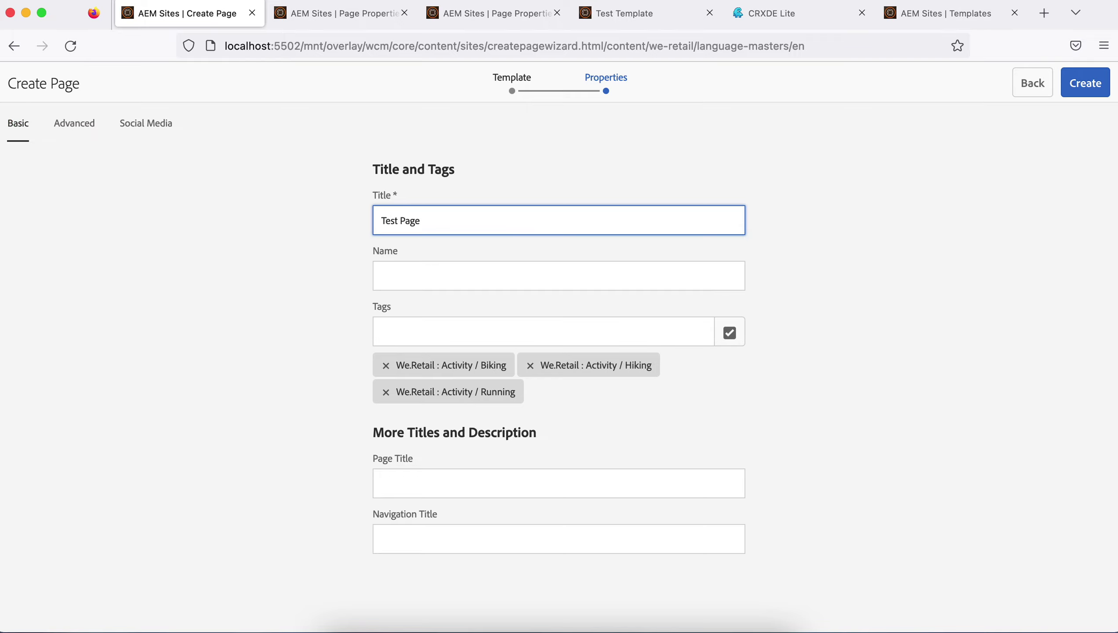
{"action": "left_click", "coordinate": [1085, 83]}
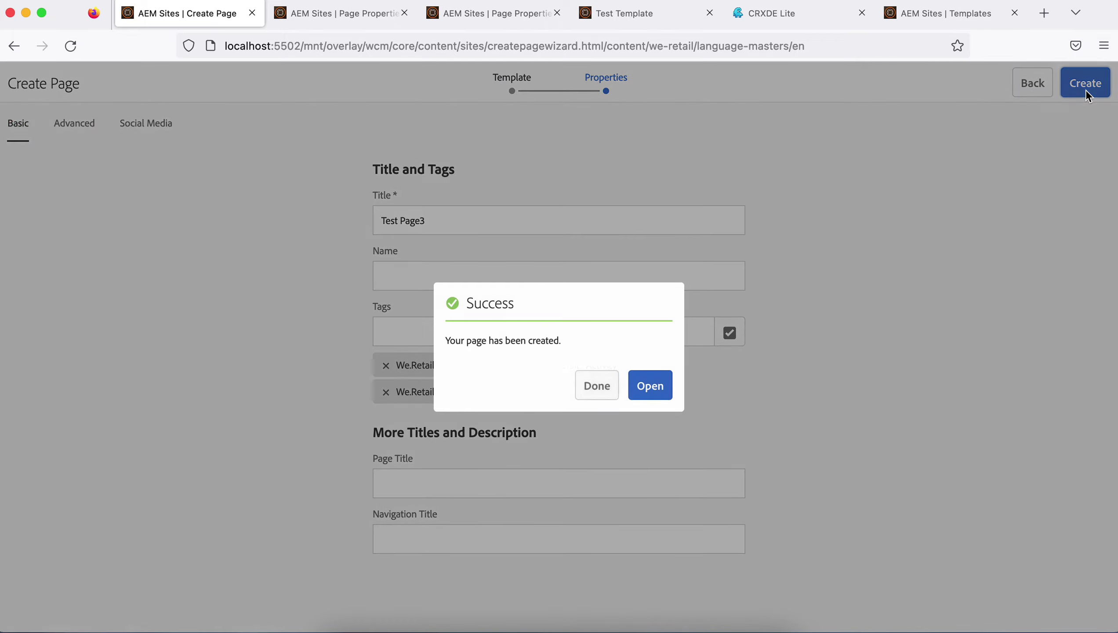
{"action": "left_click", "coordinate": [650, 386]}
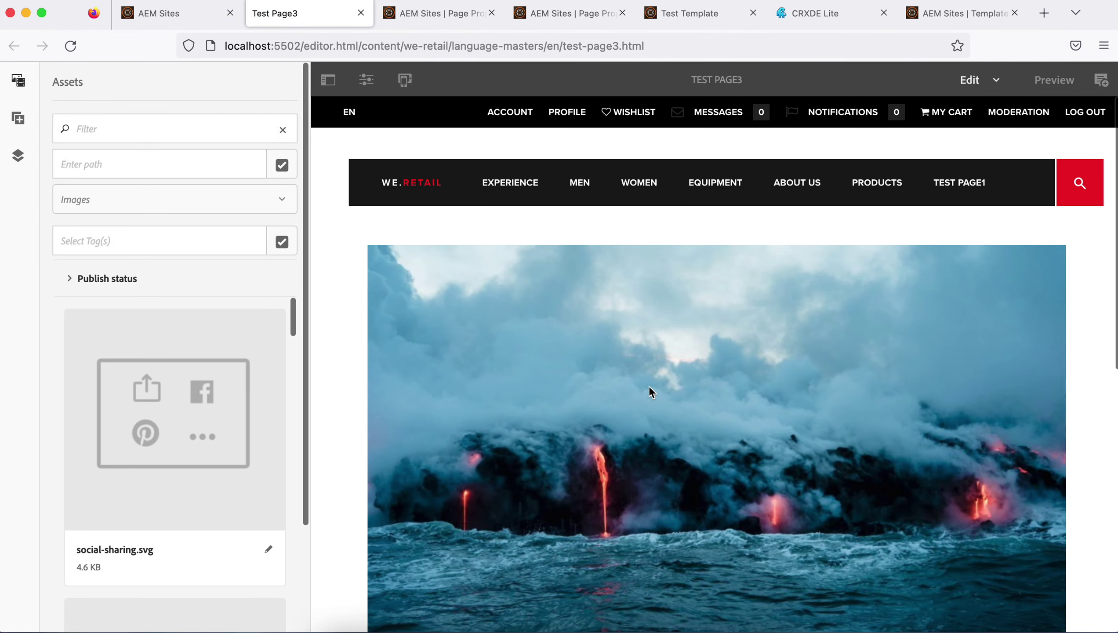
Hide the assets panel and examine the initial content on Test Page3 from header to layout container.
{"action": "left_click", "coordinate": [328, 80]}
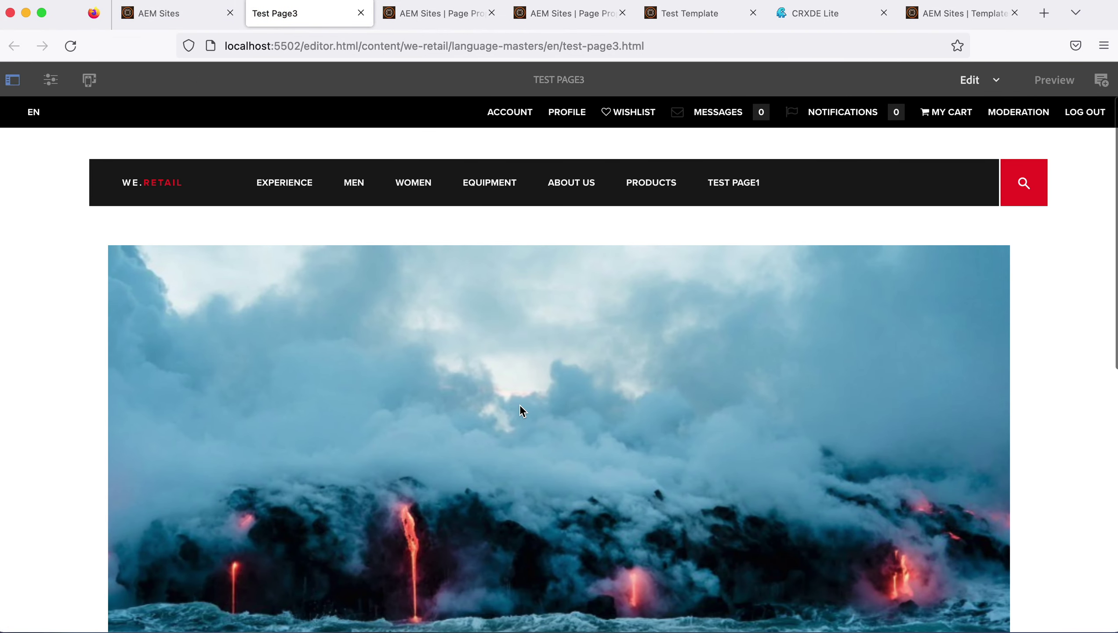
{"action": "scroll", "coordinate": [519, 405], "scroll_direction": "down", "scroll_amount": 5}
{"action": "scroll", "coordinate": [519, 405], "scroll_direction": "up", "scroll_amount": 3}
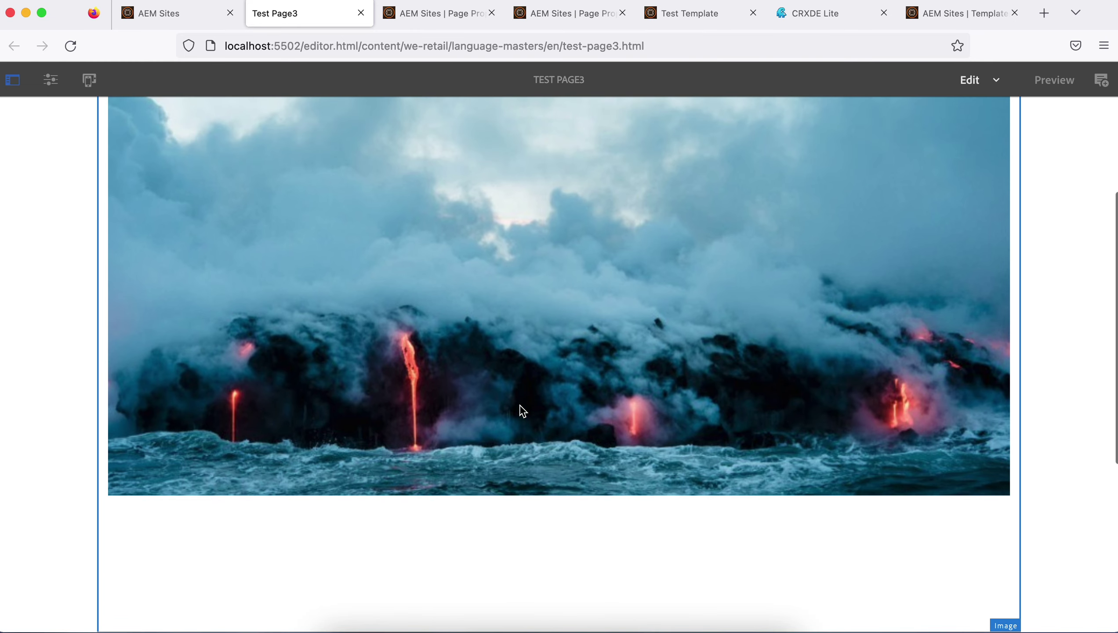
{"action": "scroll", "coordinate": [520, 404], "scroll_direction": "up", "scroll_amount": 5}
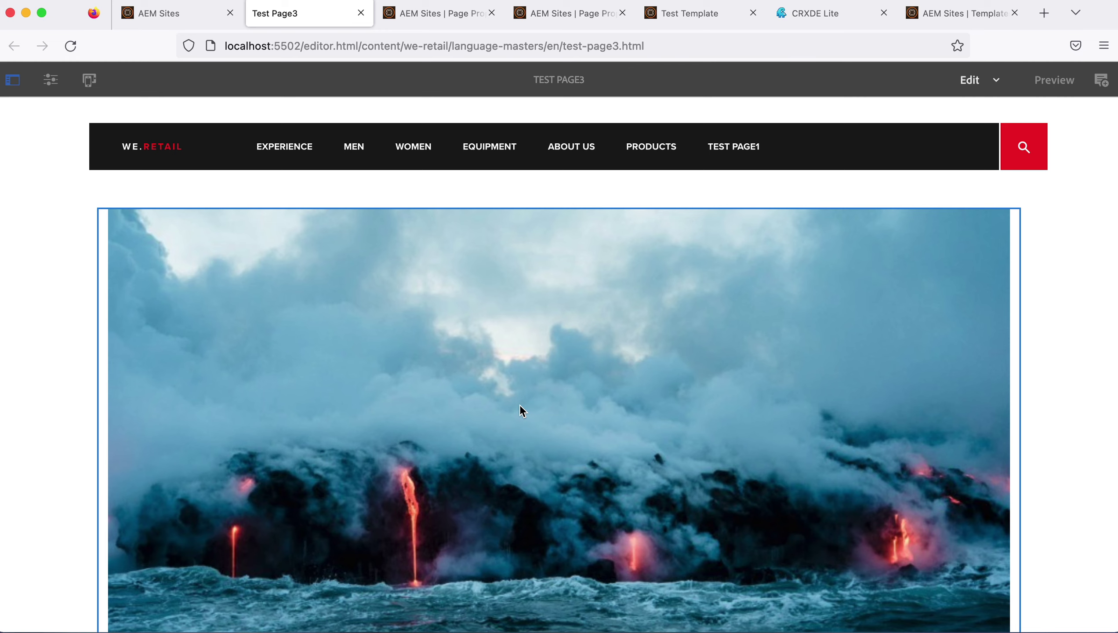
{"action": "scroll", "coordinate": [520, 405], "scroll_direction": "down", "scroll_amount": 10}
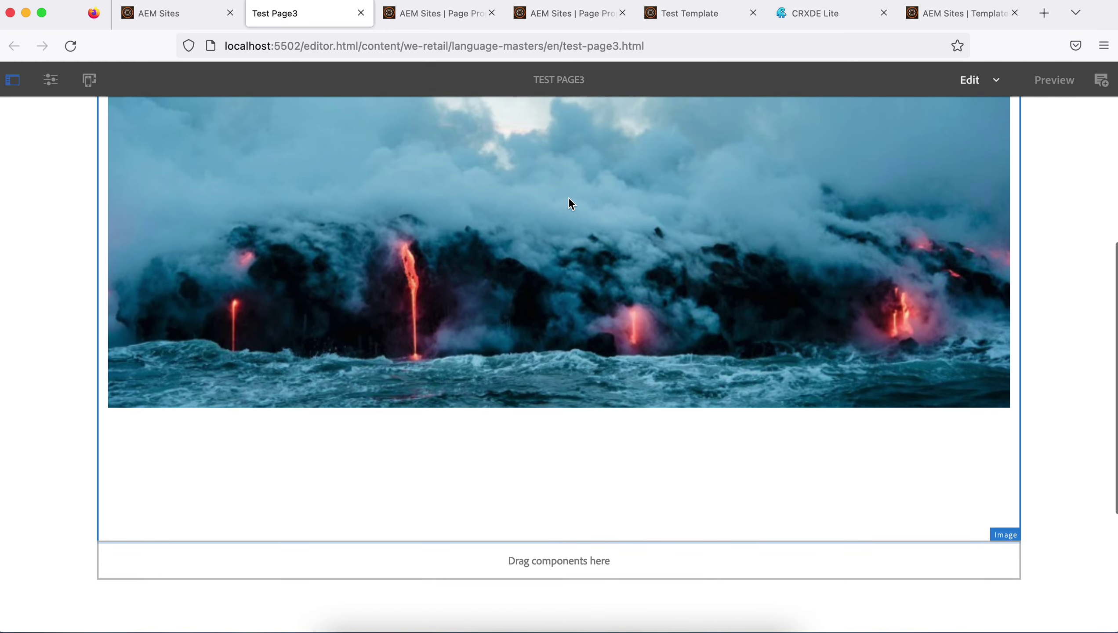
{"action": "scroll", "coordinate": [569, 202], "scroll_direction": "up", "scroll_amount": 5}
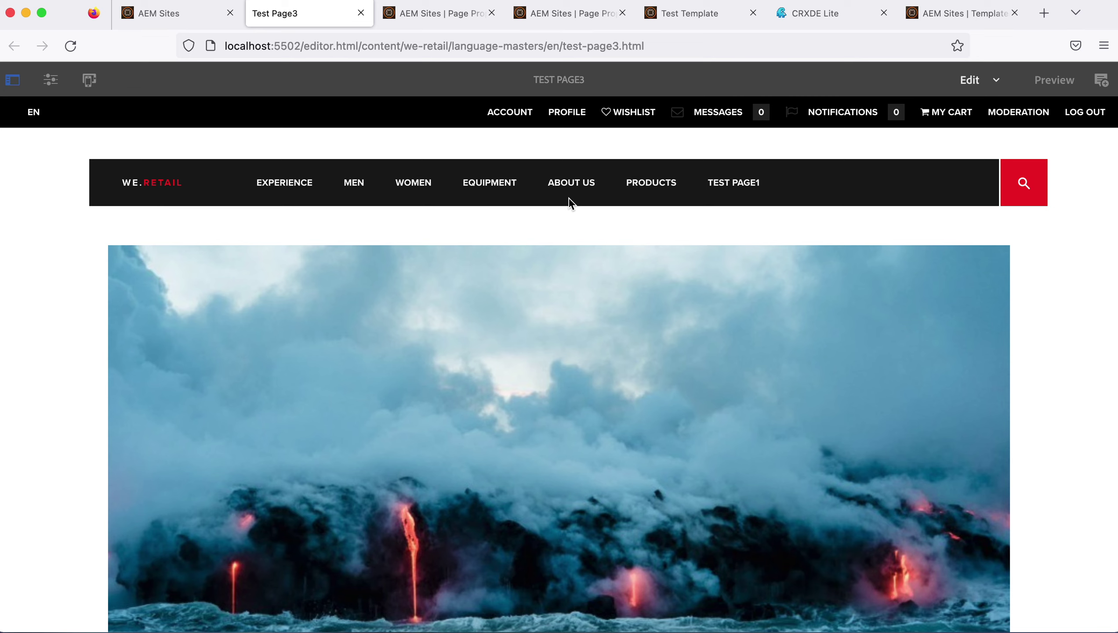
Leave the page properties of Test Page1 and Test Page2 without saving, and check Test Page1's content in the editor.
{"action": "left_click", "coordinate": [442, 21]}
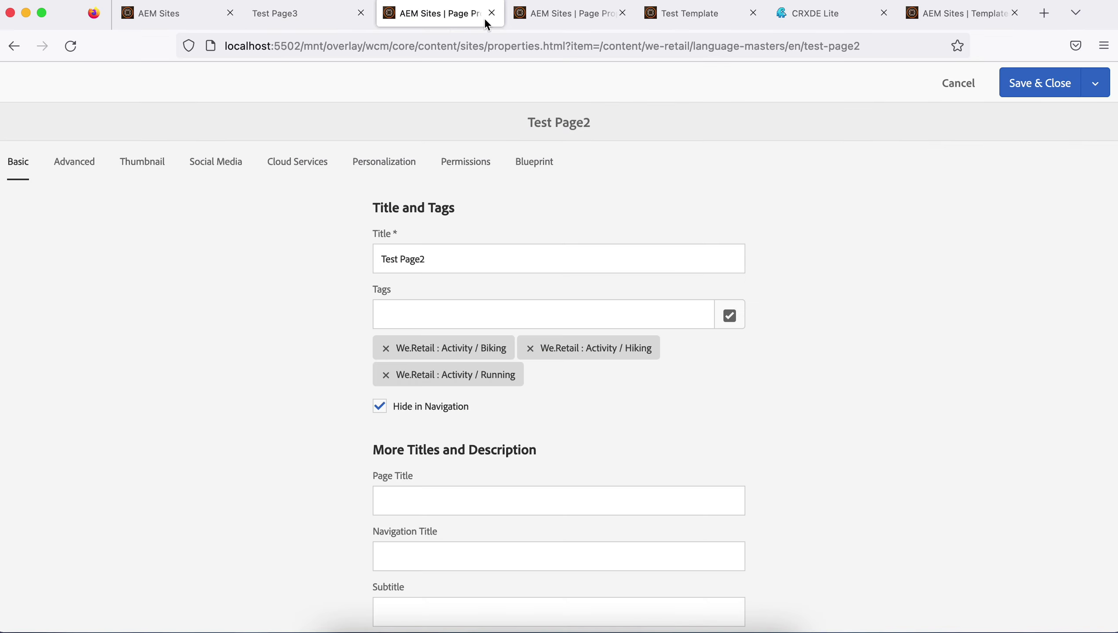
{"action": "left_click", "coordinate": [566, 16]}
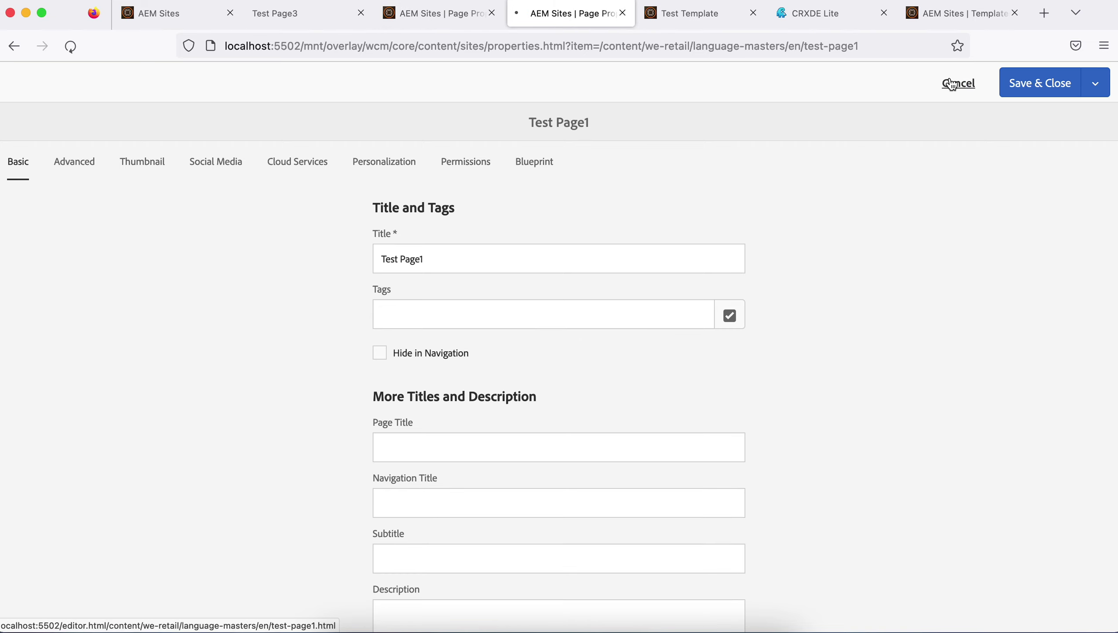
{"action": "left_click", "coordinate": [948, 83]}
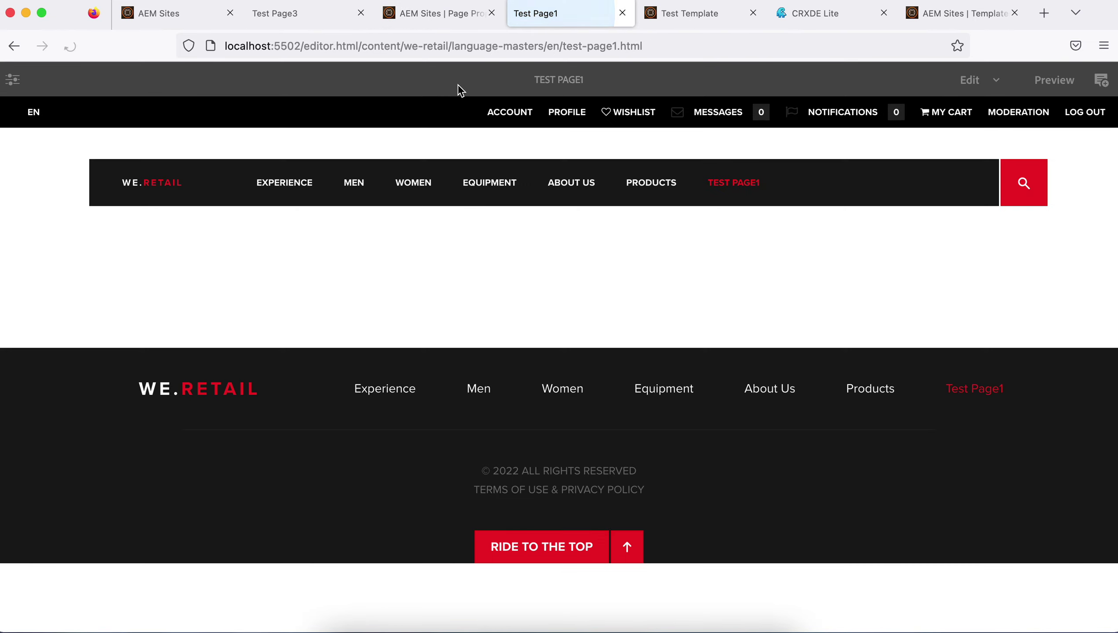
{"action": "left_click", "coordinate": [444, 16]}
{"action": "left_click", "coordinate": [959, 86]}
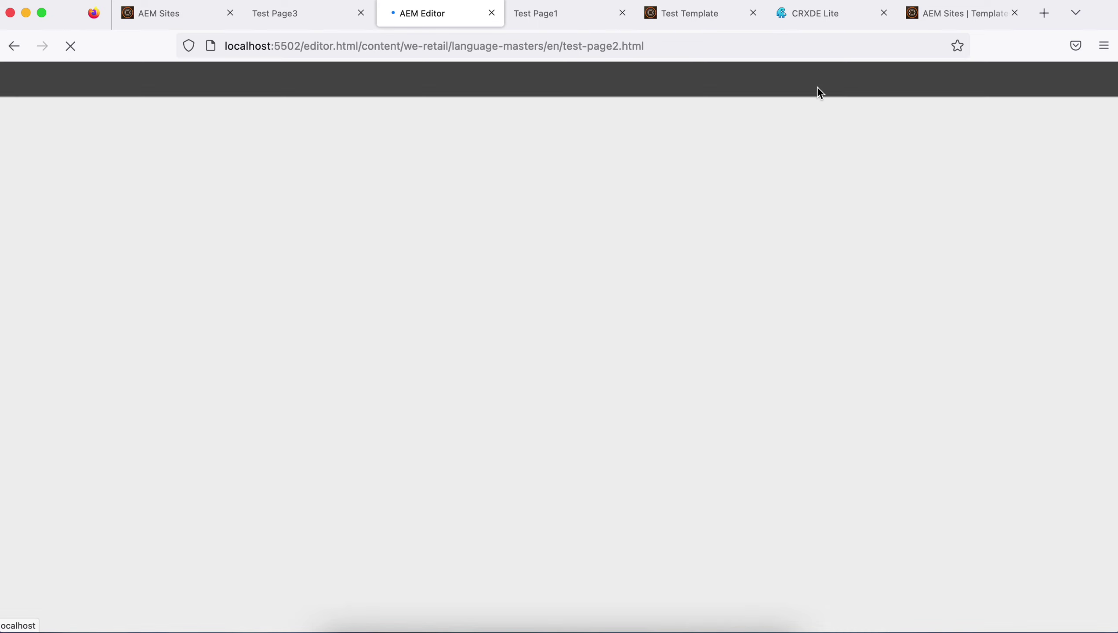
{"action": "left_click", "coordinate": [544, 17]}
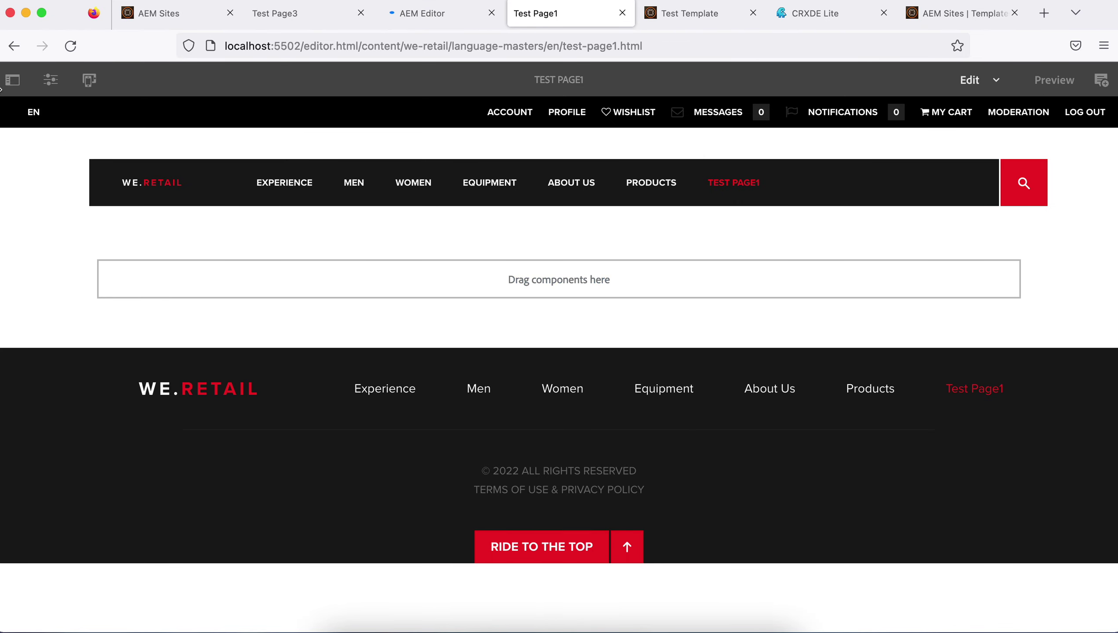
Reload Test Page1 and Test Page2 in the editor to check whether the template's initial content reaches the existing pages.
{"action": "left_click", "coordinate": [70, 46]}
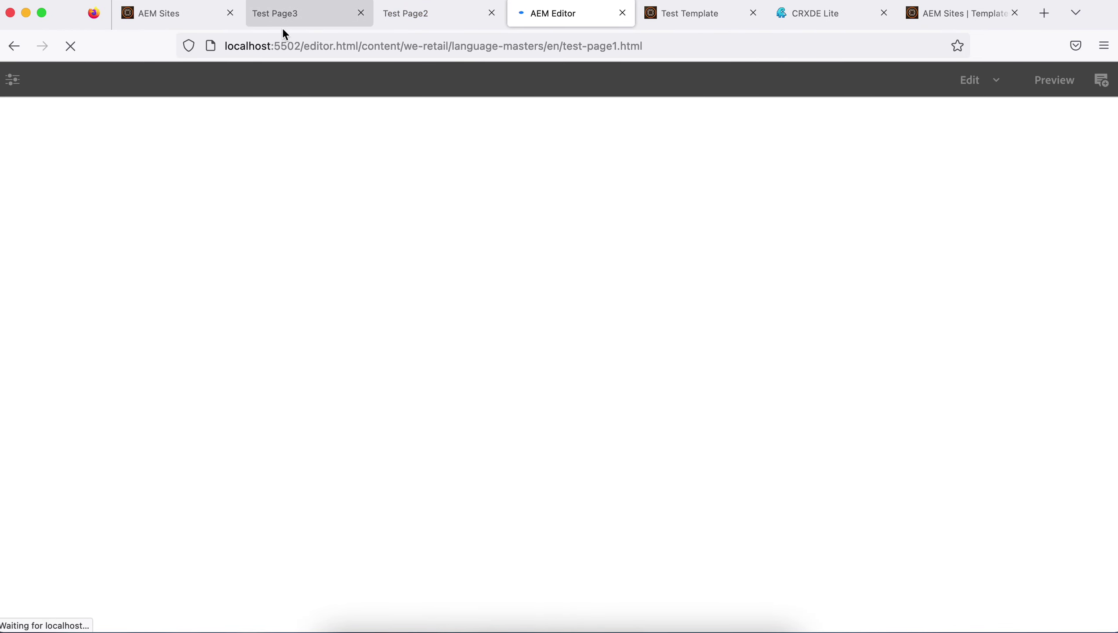
{"action": "left_click", "coordinate": [392, 16]}
{"action": "left_click", "coordinate": [69, 48]}
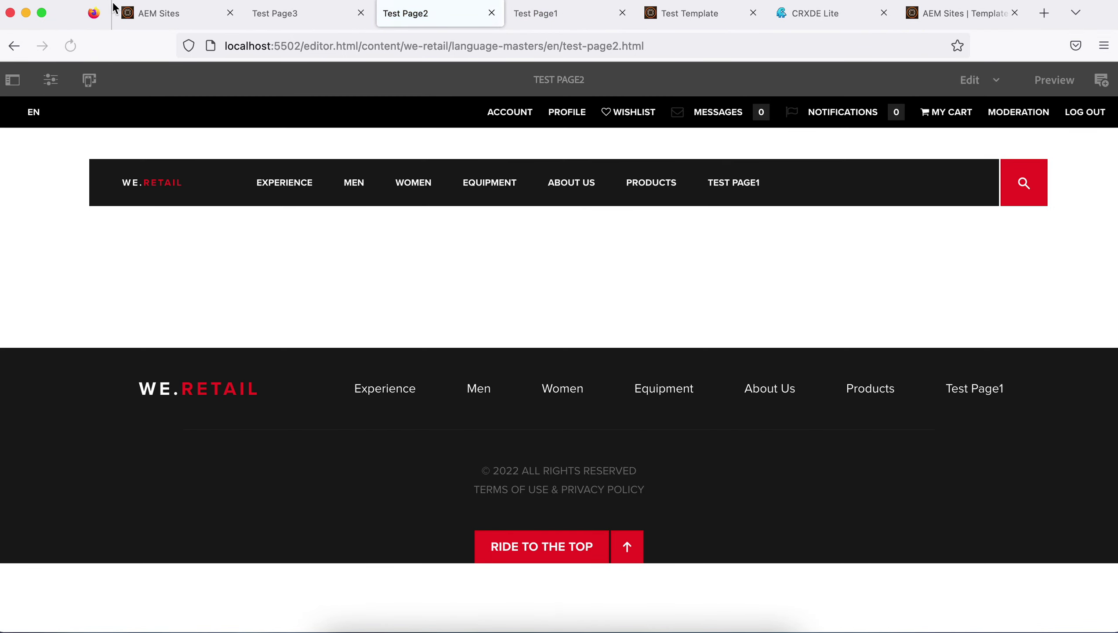
Copy Test Page3's content path from its editor address and go to /content/we-retail/language-masters/en/test-page3 in CRXDE Lite.
{"action": "left_click", "coordinate": [310, 16]}
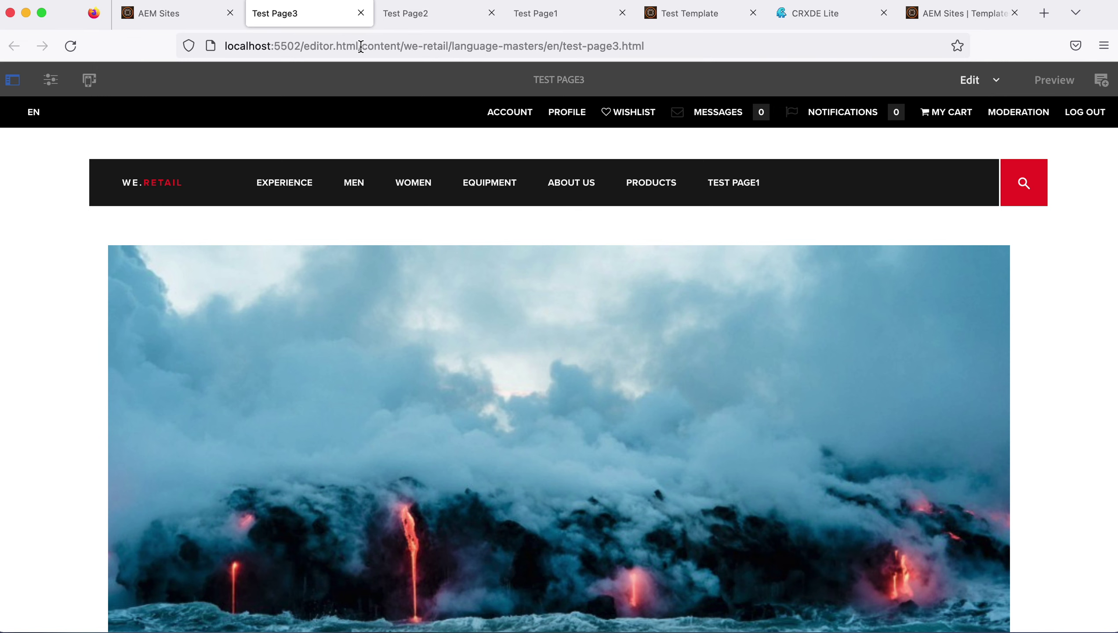
{"action": "left_click_drag", "start_coordinate": [360, 46], "coordinate": [618, 48]}
{"action": "left_click", "coordinate": [618, 48]}
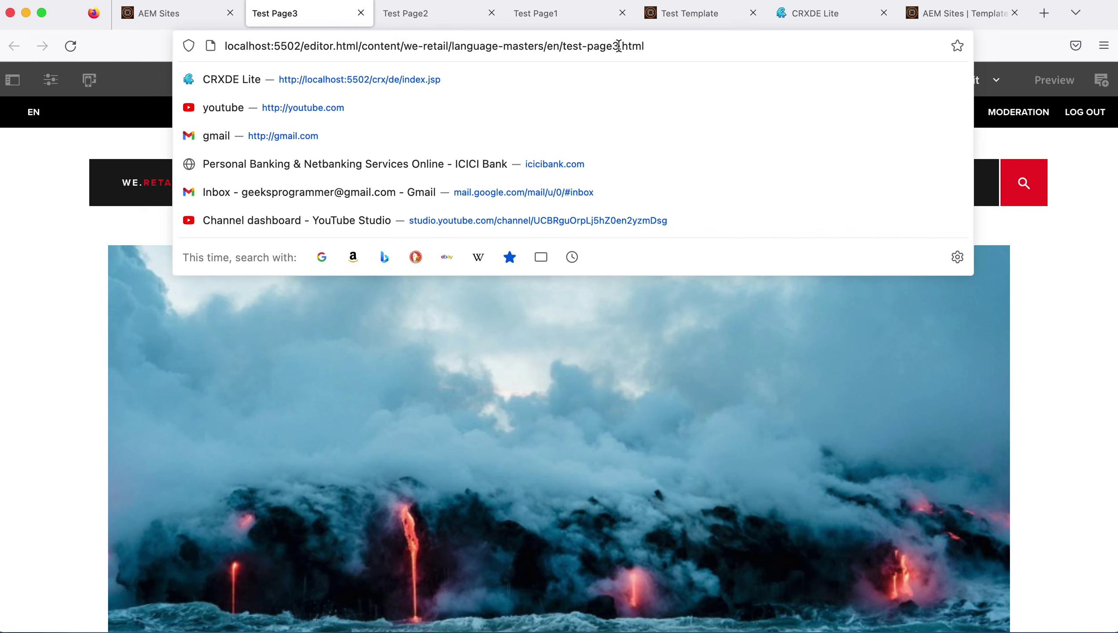
{"action": "left_click_drag", "start_coordinate": [619, 46], "coordinate": [357, 47]}
{"action": "key", "text": "ctrl+c"}
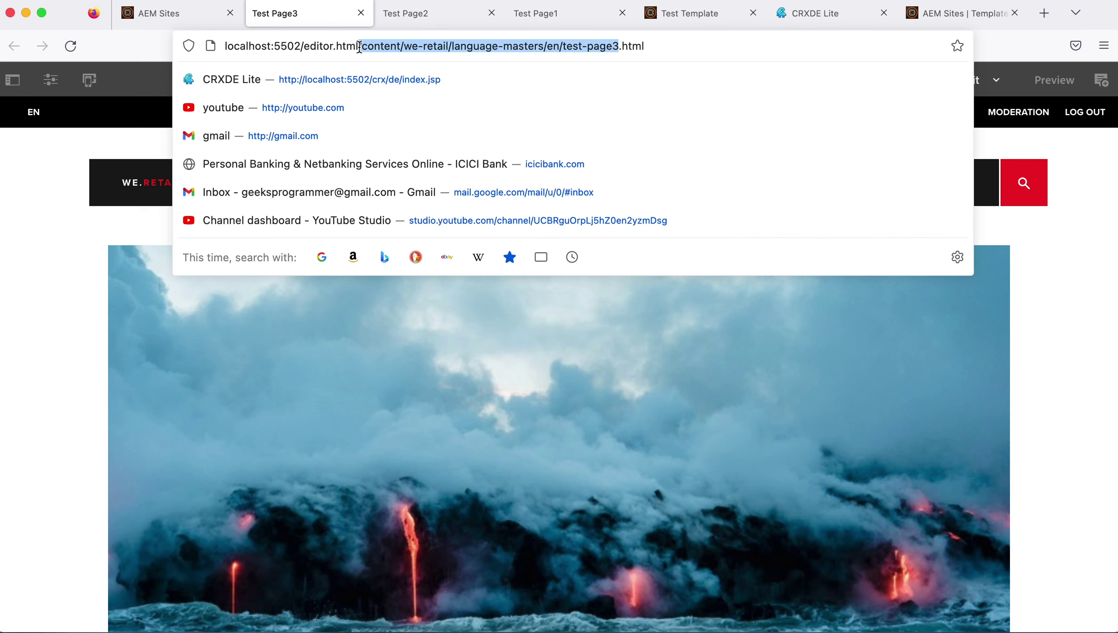
{"action": "left_click", "coordinate": [829, 18]}
{"action": "scroll", "coordinate": [242, 279], "scroll_direction": "up", "scroll_amount": 10}
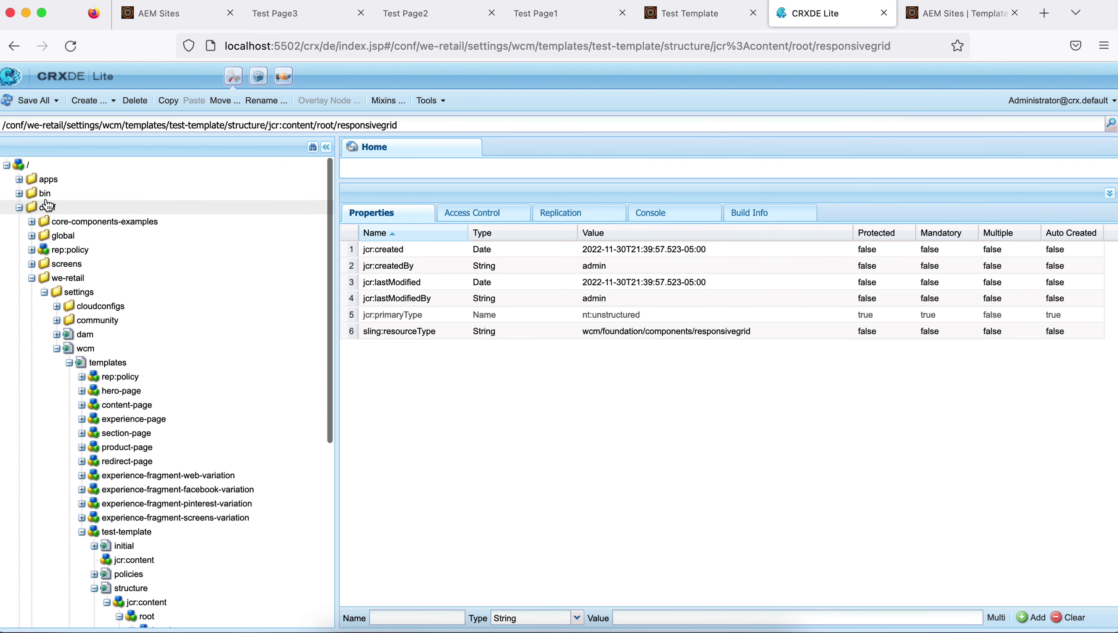
{"action": "double_click", "coordinate": [48, 206]}
{"action": "left_click", "coordinate": [424, 123]}
{"action": "key", "text": "ctrl+v"}
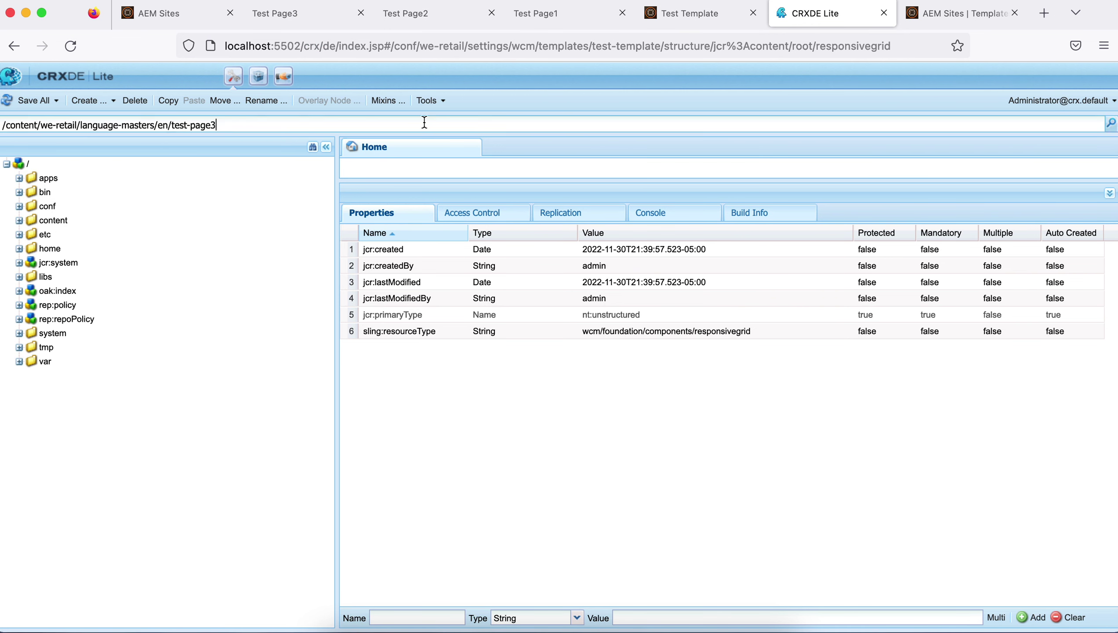
{"action": "key", "text": "Return"}
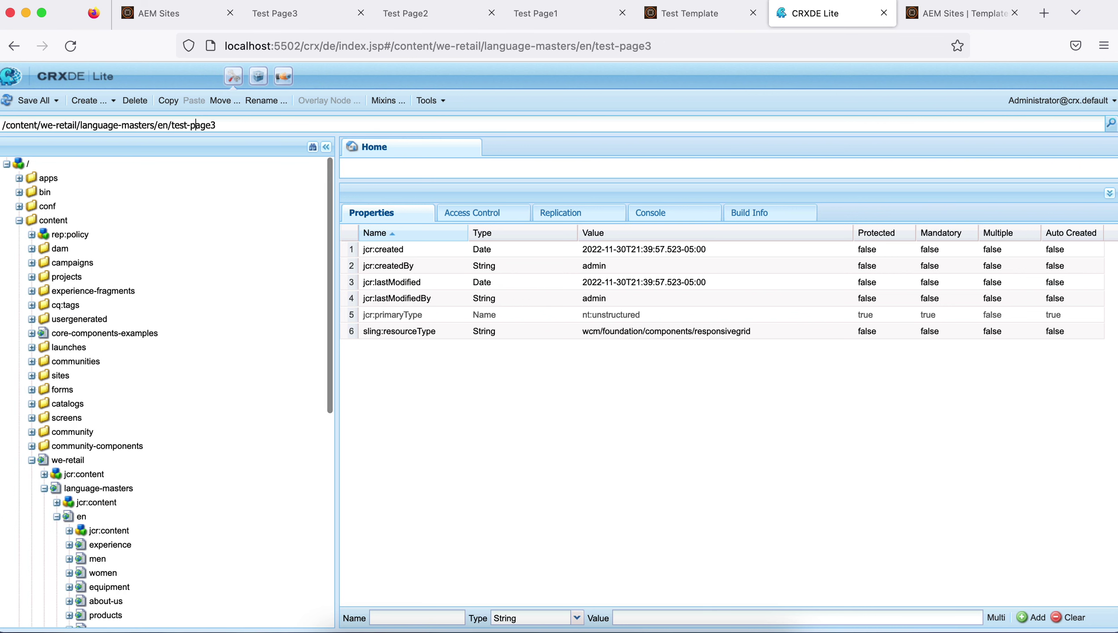
Refresh the en node under we-retail/language-masters in the repository tree to load the new test pages.
{"action": "scroll", "coordinate": [173, 363], "scroll_direction": "down", "scroll_amount": 10}
{"action": "scroll", "coordinate": [172, 363], "scroll_direction": "up", "scroll_amount": 2}
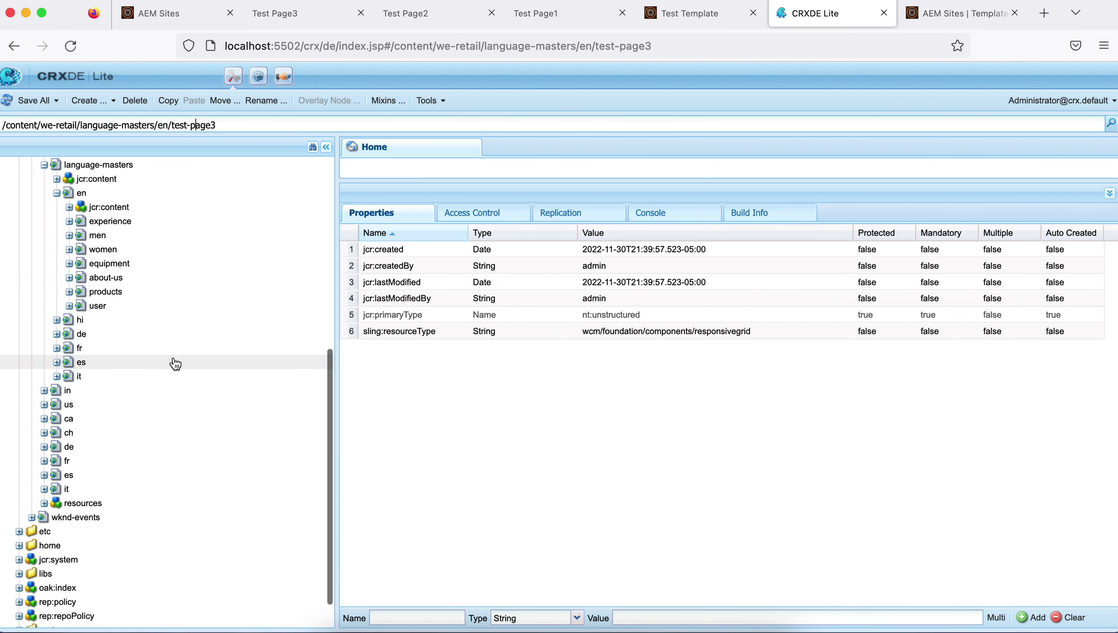
{"action": "scroll", "coordinate": [175, 363], "scroll_direction": "up", "scroll_amount": 3}
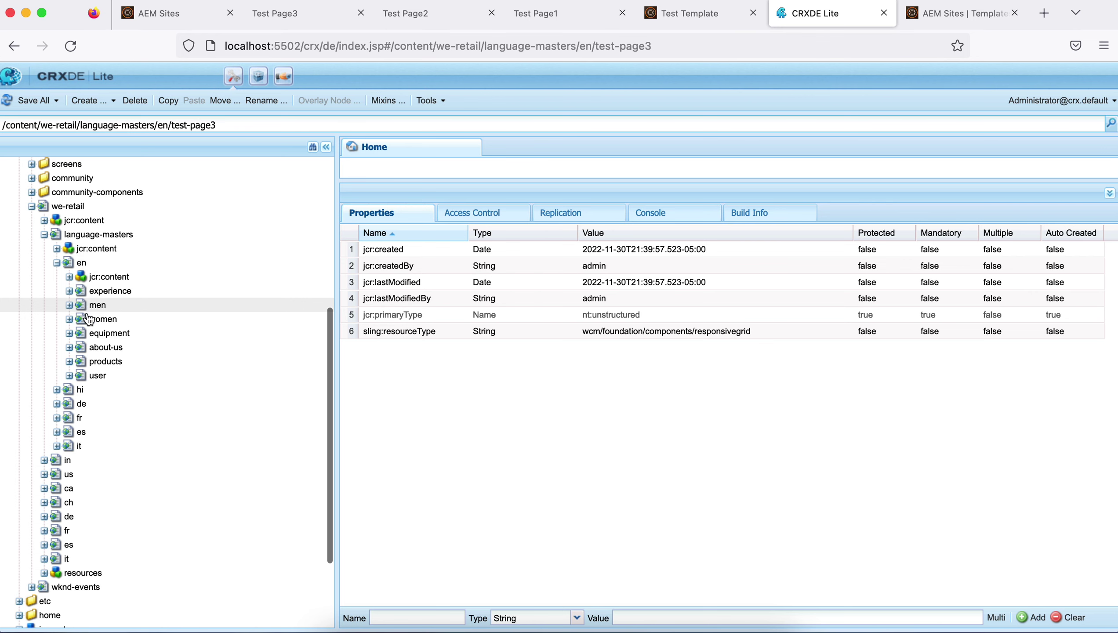
{"action": "left_click", "coordinate": [76, 265]}
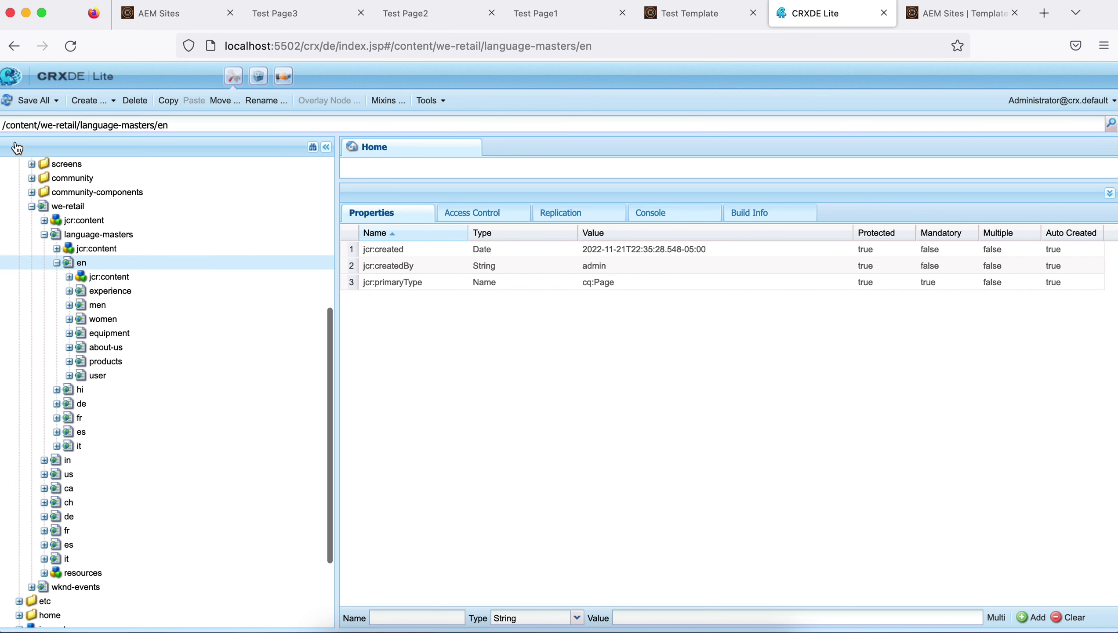
{"action": "left_click", "coordinate": [7, 100]}
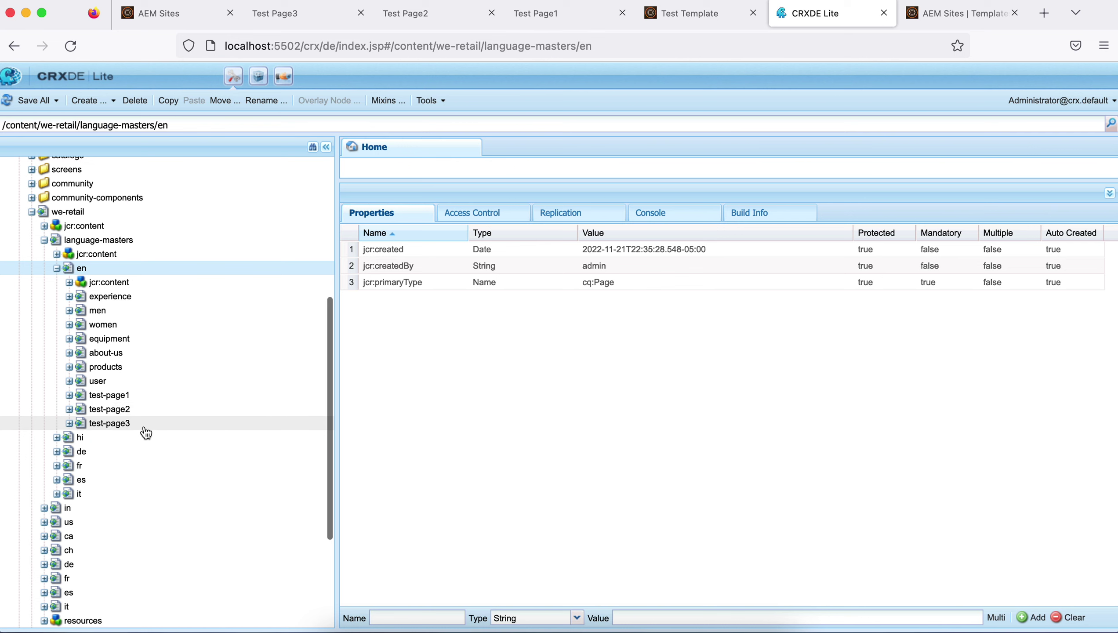
Expand test-page3 through jcr:content and root to responsivegrid and inspect its child nodes and properties.
{"action": "left_click", "coordinate": [136, 425]}
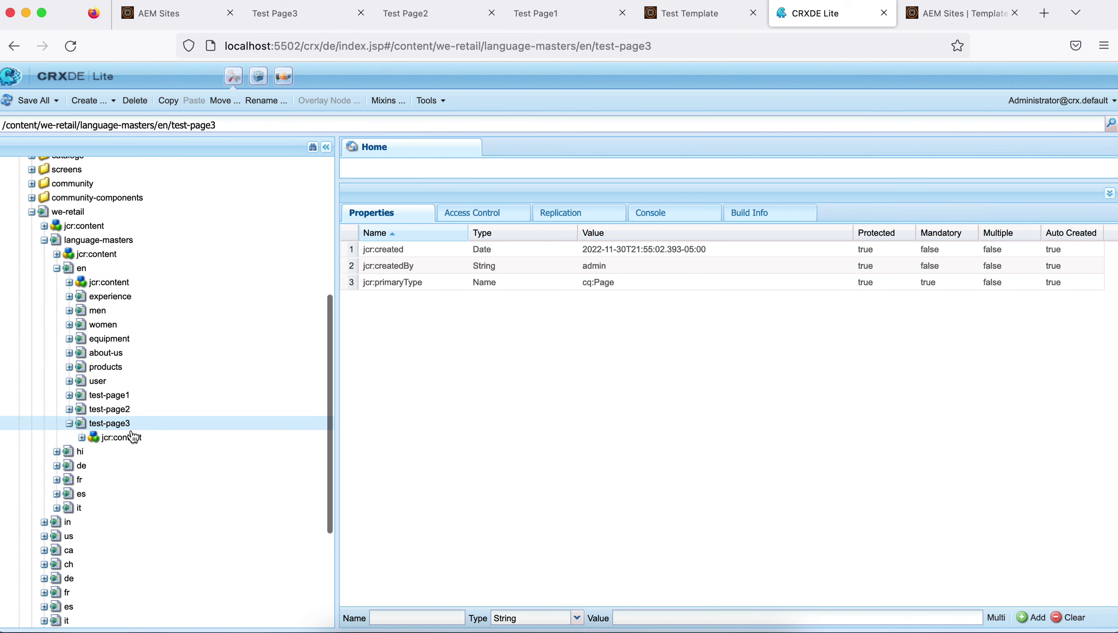
{"action": "left_click", "coordinate": [126, 435]}
{"action": "left_click", "coordinate": [129, 451]}
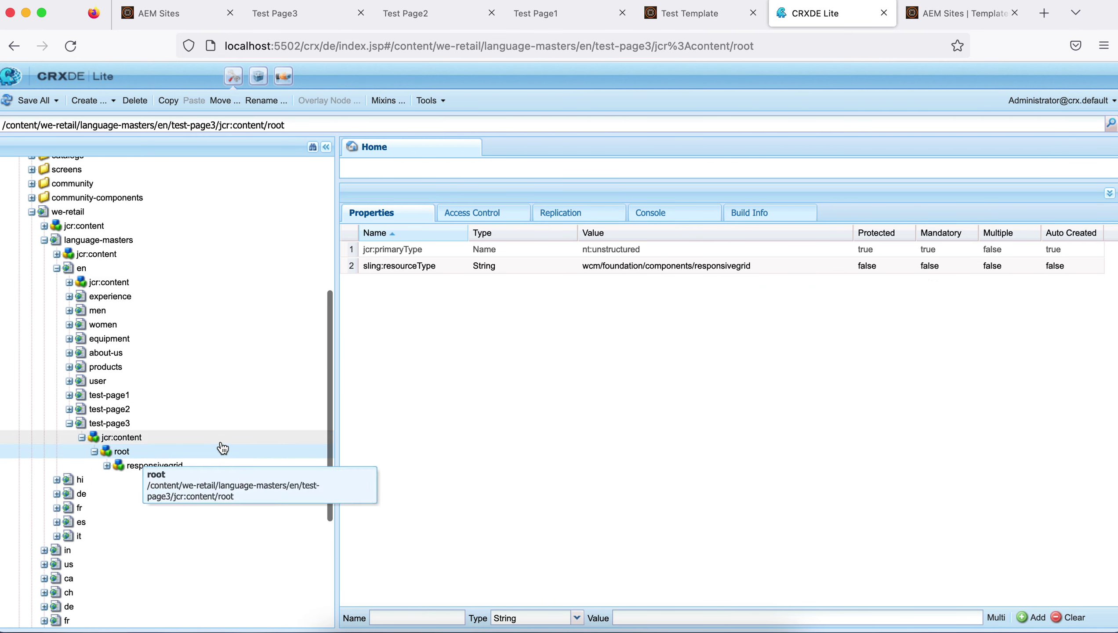
{"action": "scroll", "coordinate": [223, 448], "scroll_direction": "down", "scroll_amount": 3}
{"action": "left_click", "coordinate": [169, 409]}
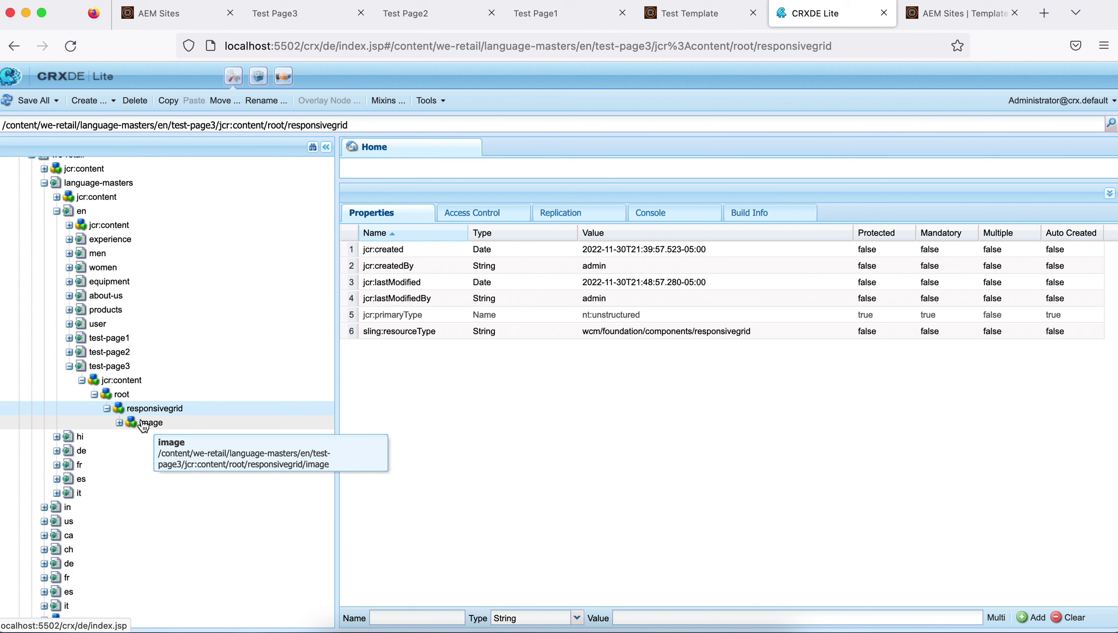
Expand test-page2 through jcr:content and root to responsivegrid to compare its content with test-page3.
{"action": "double_click", "coordinate": [110, 353]}
{"action": "left_click", "coordinate": [111, 368]}
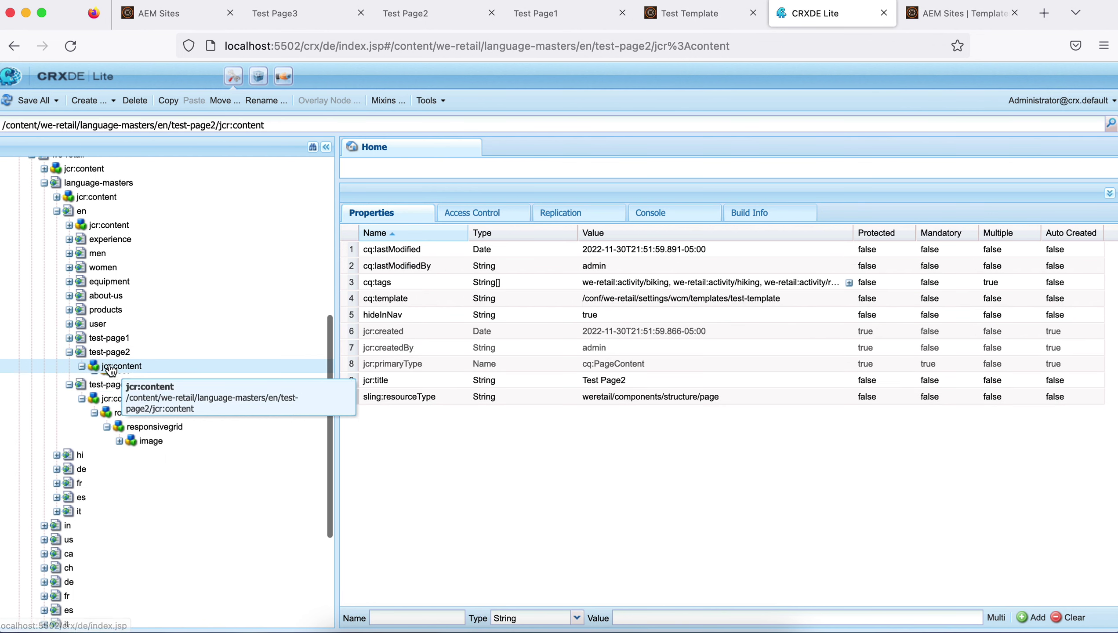
{"action": "double_click", "coordinate": [120, 379]}
{"action": "left_click", "coordinate": [175, 394]}
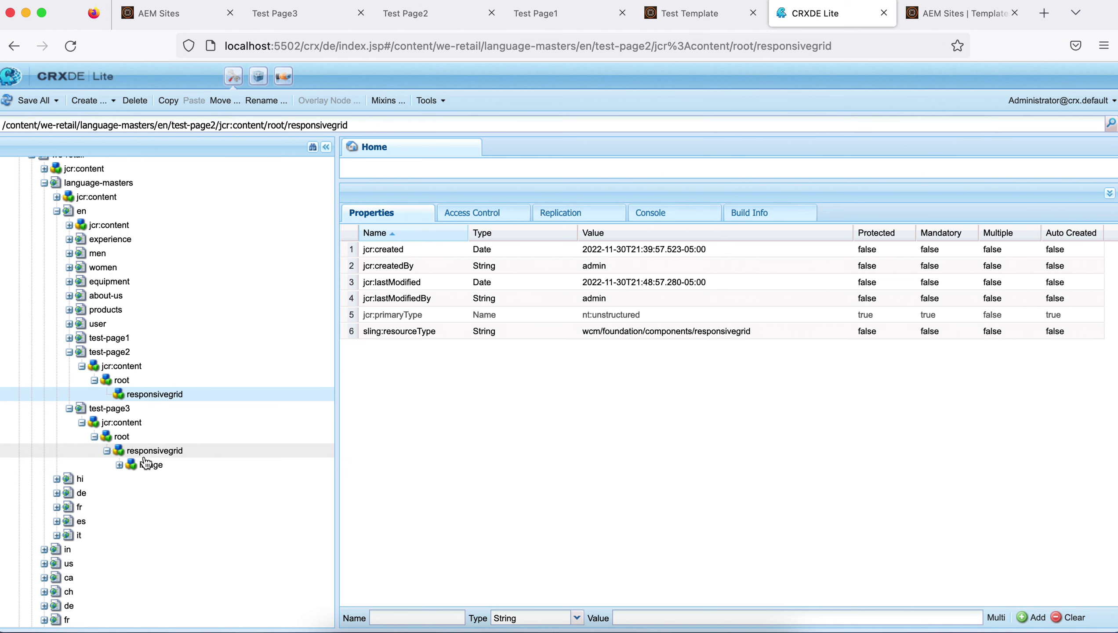
Return to Test Page3 in the editor, select its lava image component and browse the image assets for a replacement.
{"action": "key", "text": "ctrl+shift+Tab"}
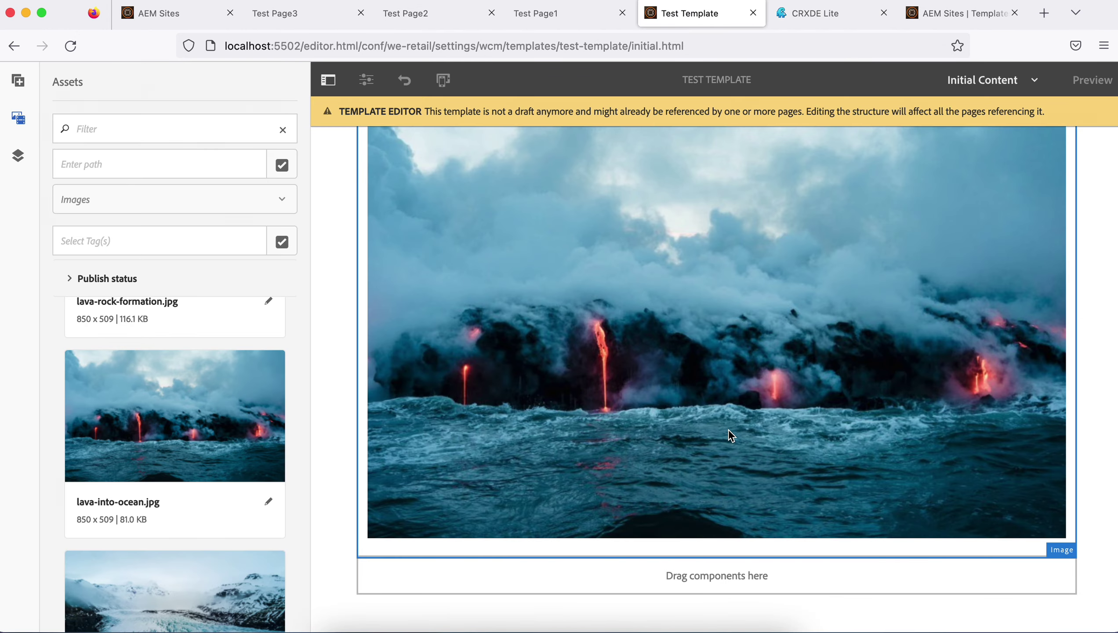
{"action": "left_click", "coordinate": [272, 14]}
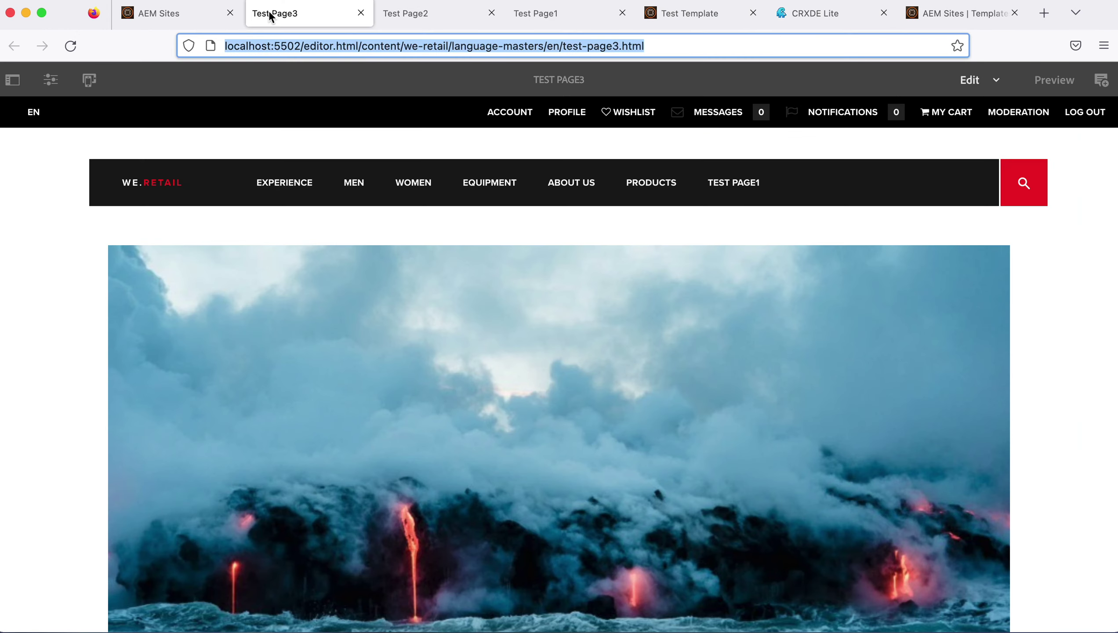
{"action": "scroll", "coordinate": [526, 343], "scroll_direction": "down", "scroll_amount": 3}
{"action": "left_click", "coordinate": [511, 332]}
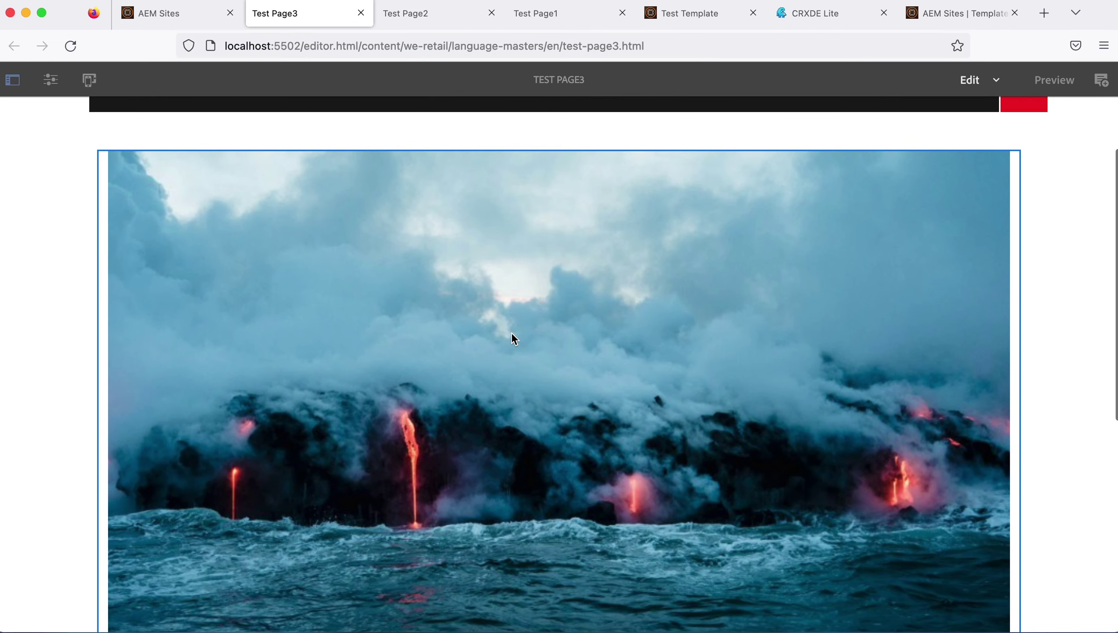
{"action": "left_click", "coordinate": [12, 81]}
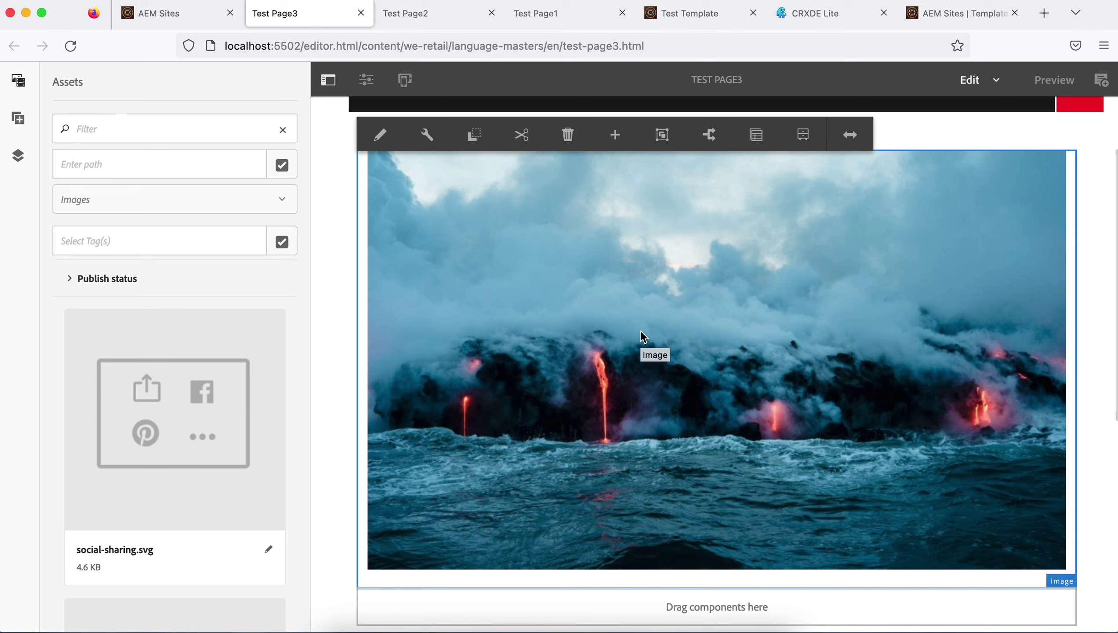
{"action": "scroll", "coordinate": [101, 481], "scroll_direction": "down", "scroll_amount": 10}
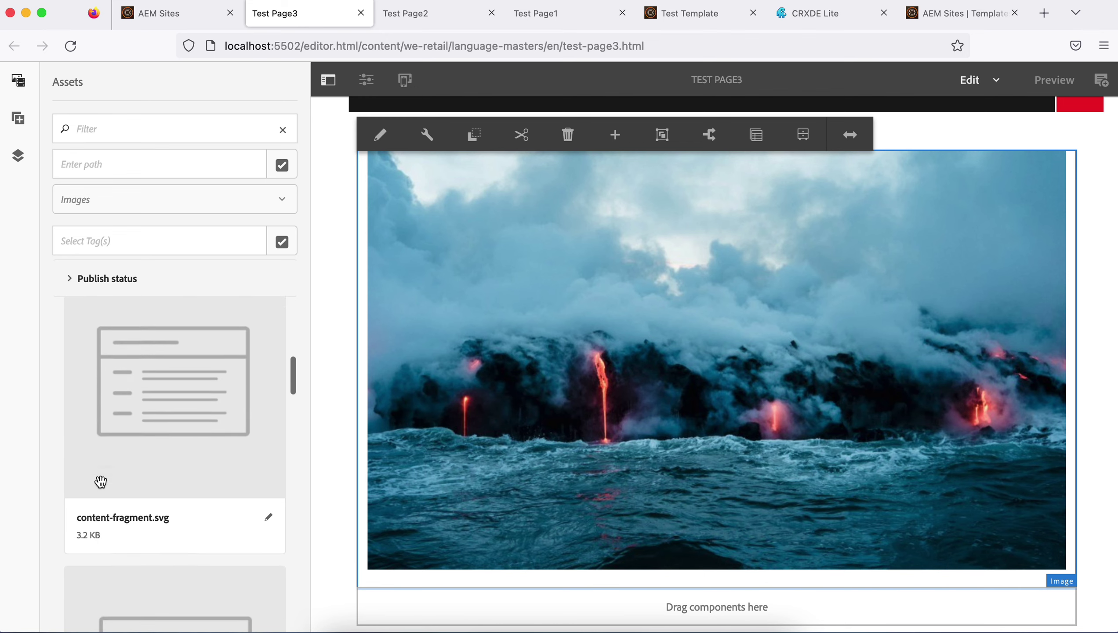
{"action": "scroll", "coordinate": [100, 481], "scroll_direction": "down", "scroll_amount": 5}
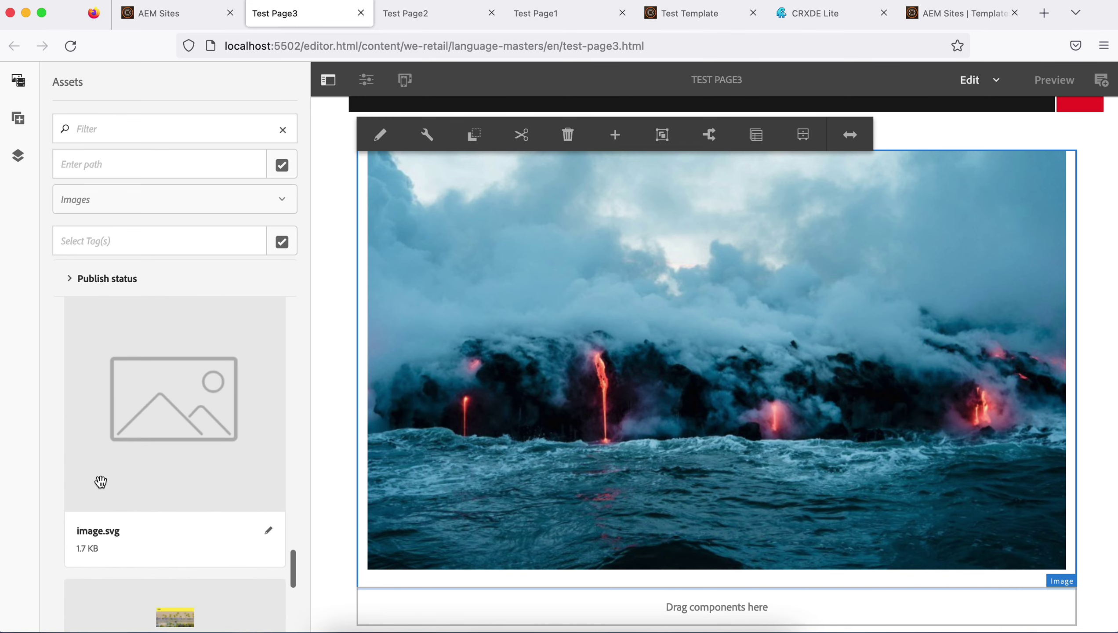
{"action": "left_click_drag", "start_coordinate": [131, 446], "coordinate": [679, 387]}
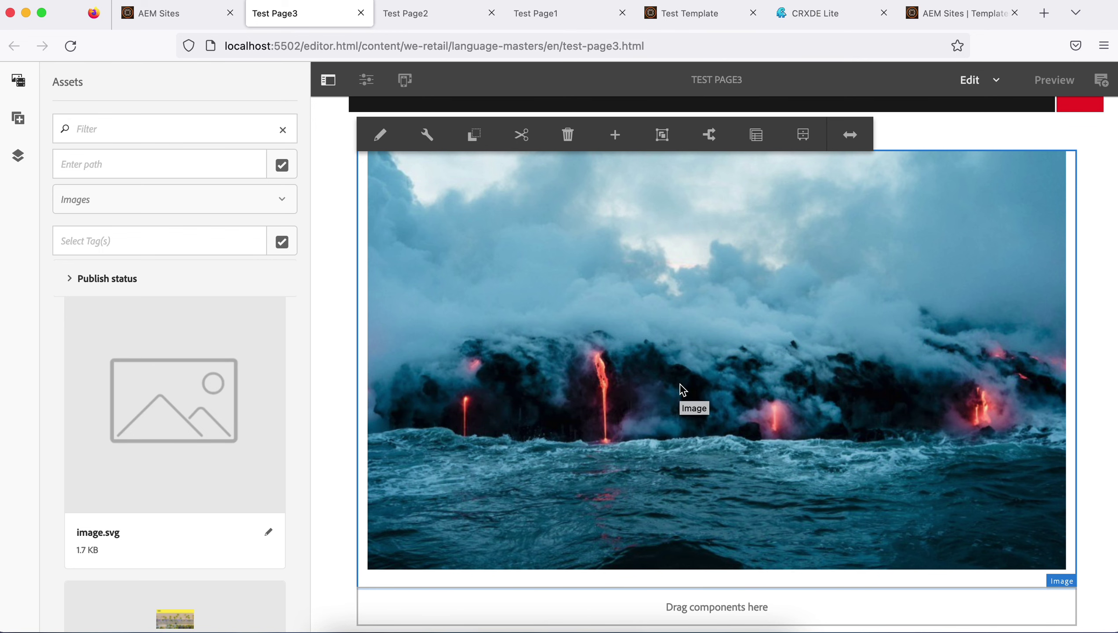
Configure Test Page3's image component to use the asset mountain-range.jpg.
{"action": "scroll", "coordinate": [733, 474], "scroll_direction": "down", "scroll_amount": 1}
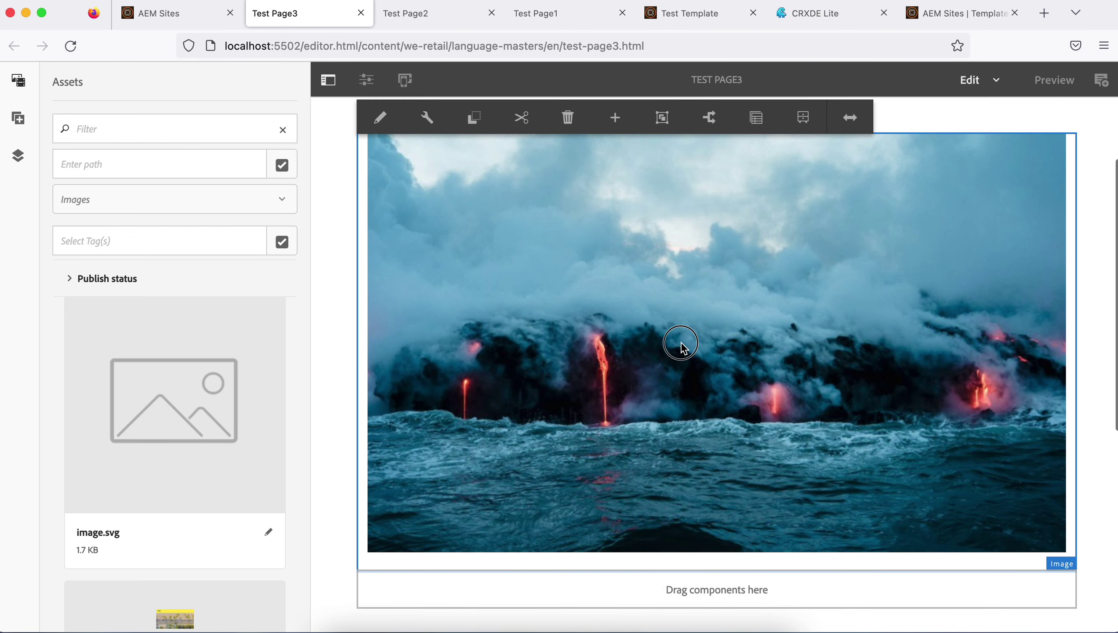
{"action": "left_click", "coordinate": [428, 119]}
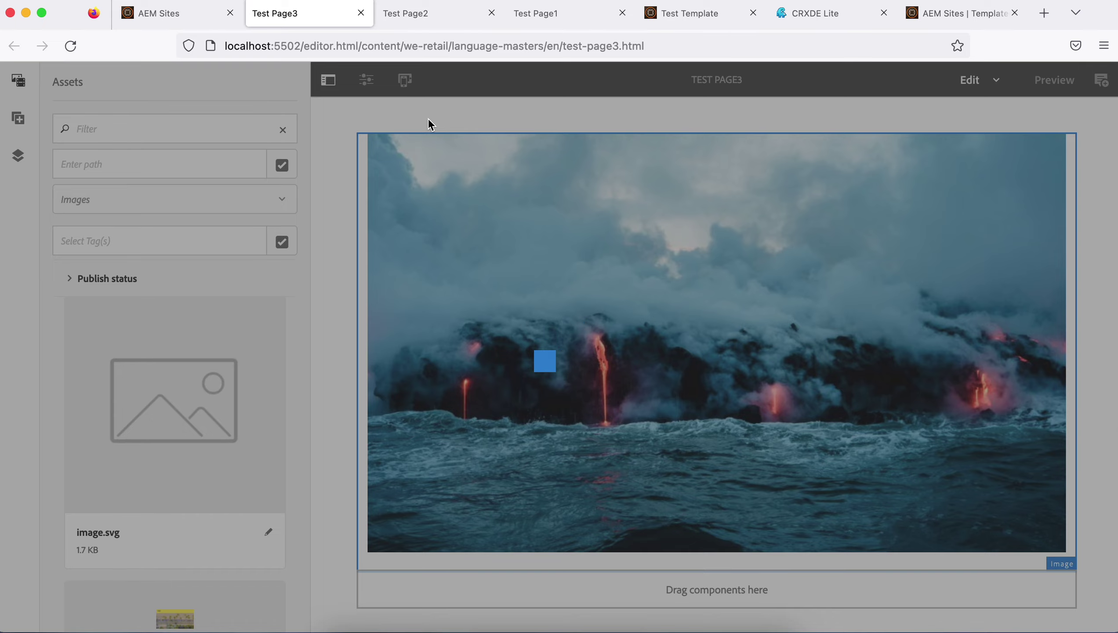
{"action": "scroll", "coordinate": [249, 401], "scroll_direction": "down", "scroll_amount": 10}
{"action": "left_click_drag", "start_coordinate": [152, 409], "coordinate": [595, 317]}
{"action": "left_click", "coordinate": [759, 151]}
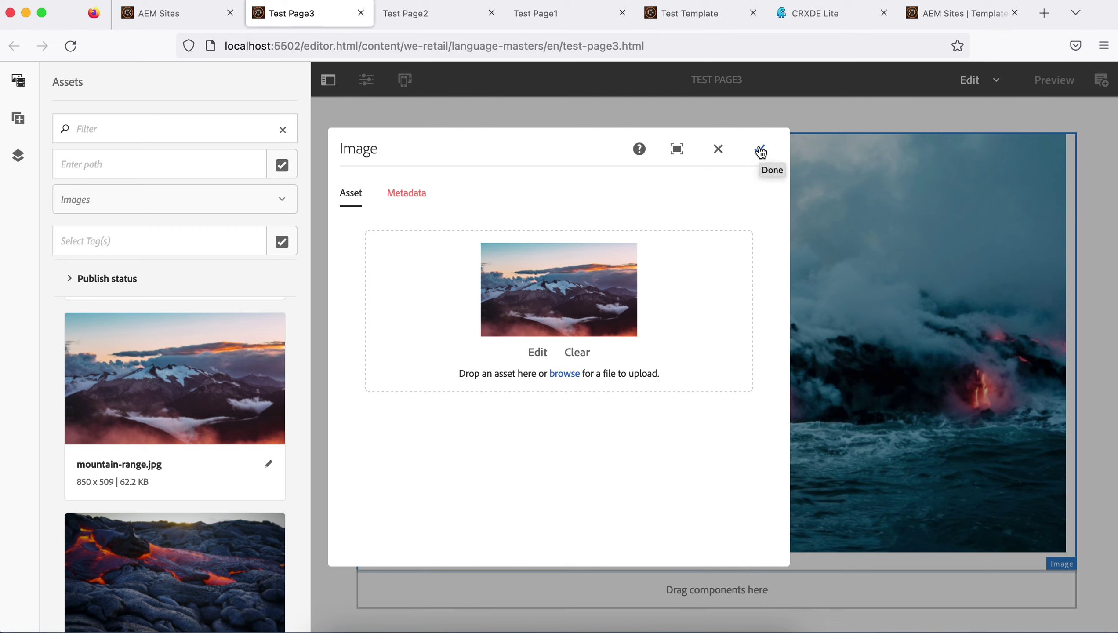
{"action": "left_click", "coordinate": [760, 150]}
Set the image's alternative text to "alt" in its metadata and save the image settings.
{"action": "left_click", "coordinate": [408, 194]}
{"action": "left_click", "coordinate": [443, 300]}
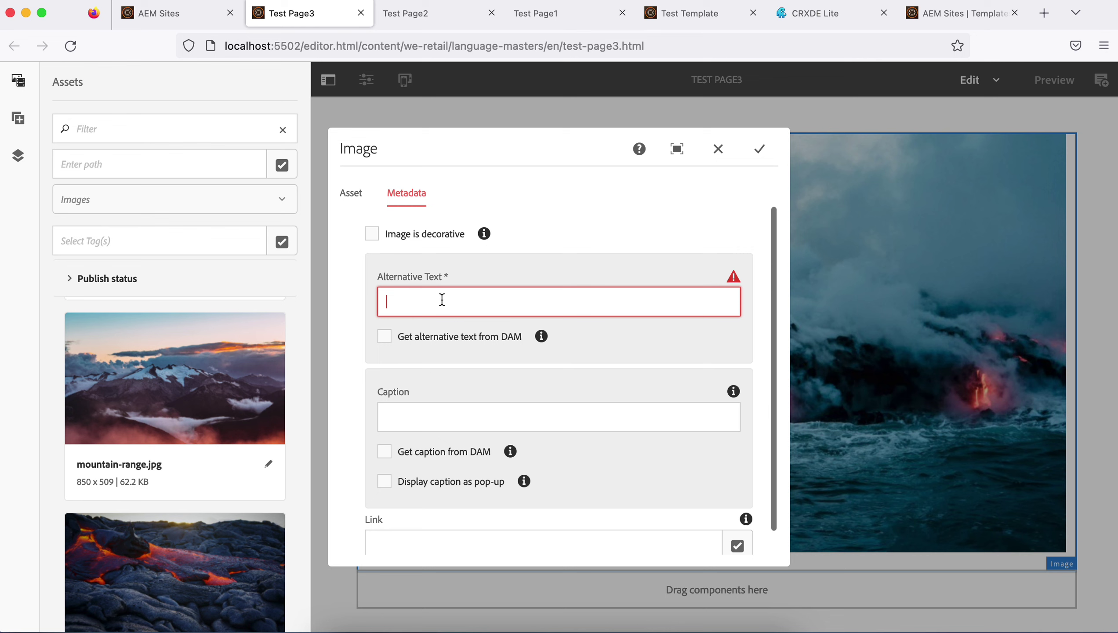
{"action": "type", "text": "alt"}
{"action": "left_click", "coordinate": [759, 150]}
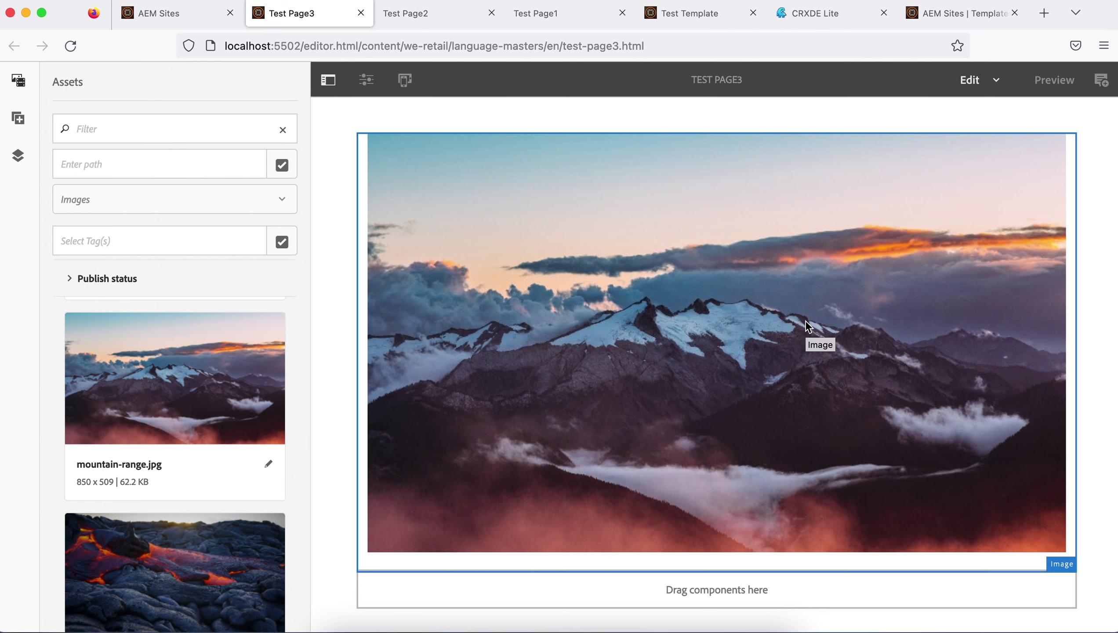
Delete the image component from Test Page3's layout container, confirm the deletion and reload the page.
{"action": "left_click", "coordinate": [783, 333]}
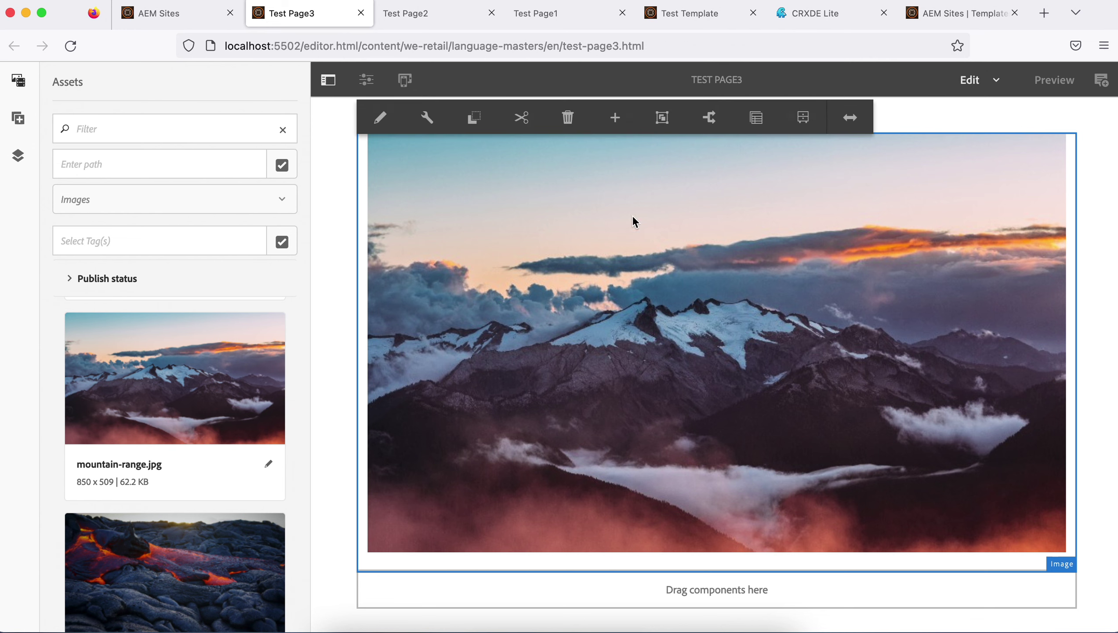
{"action": "left_click", "coordinate": [566, 117]}
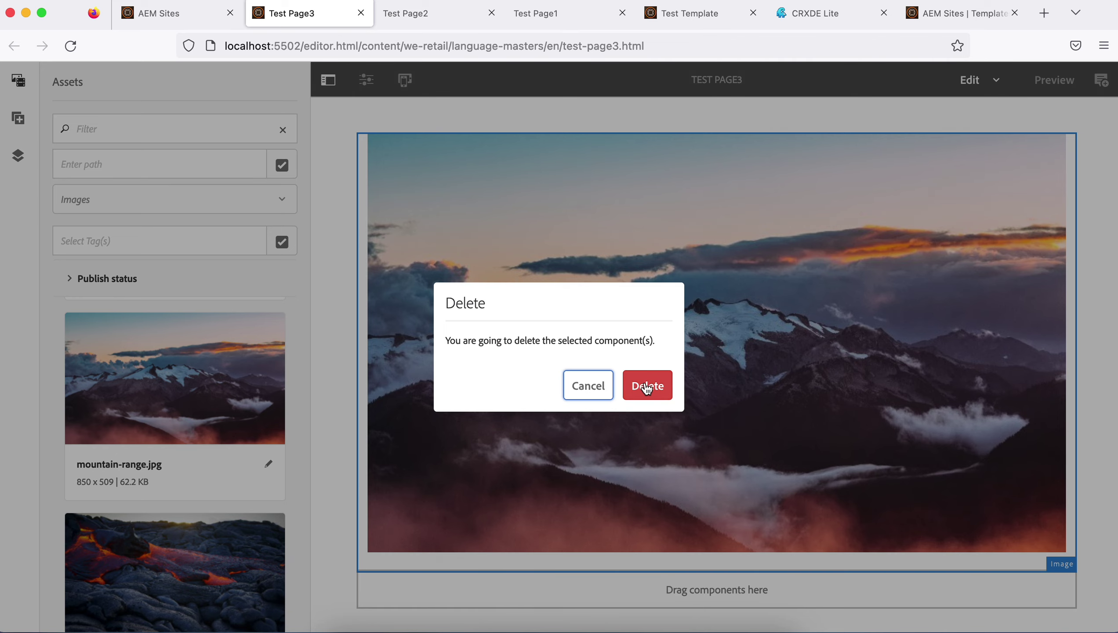
{"action": "left_click", "coordinate": [647, 386]}
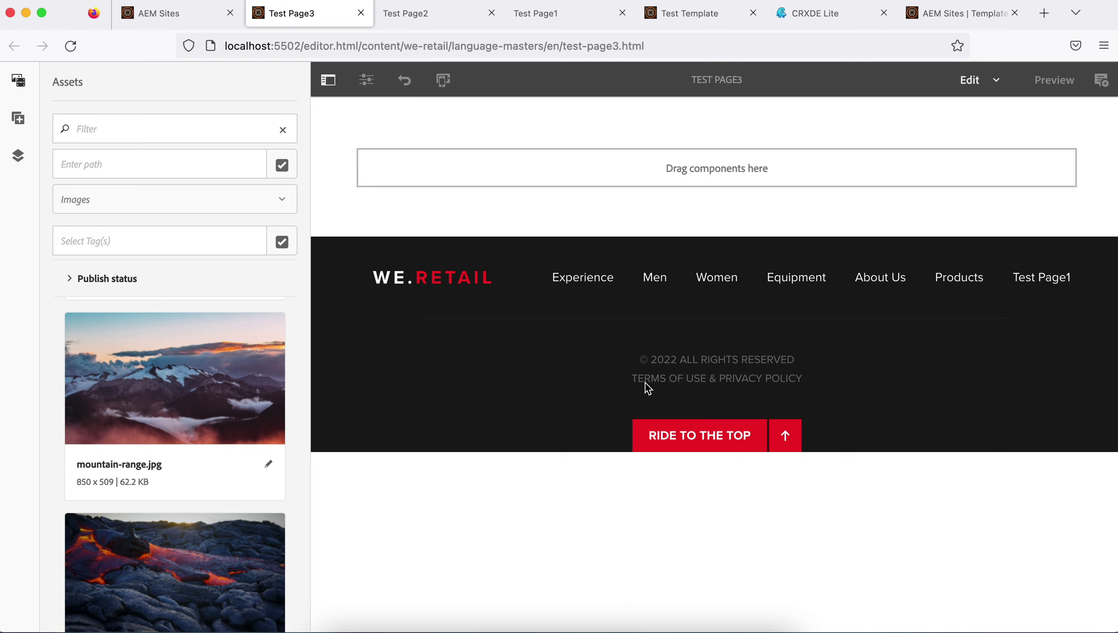
{"action": "left_click", "coordinate": [70, 46]}
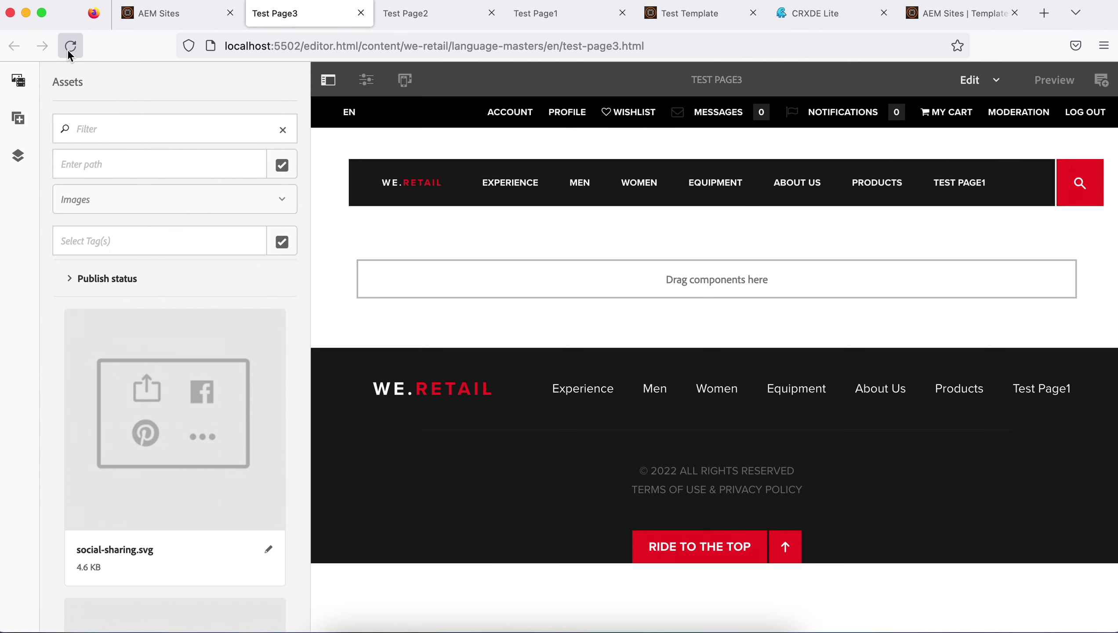
Return to the Test Template, hide the side panel and switch the template editor to Structure mode.
{"action": "left_click", "coordinate": [688, 13]}
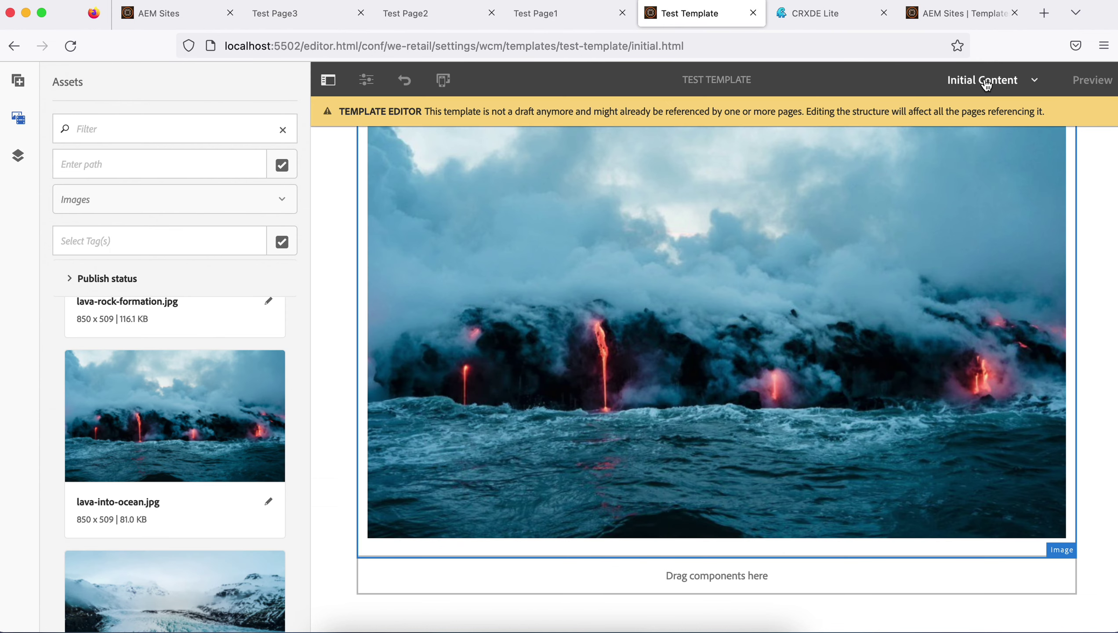
{"action": "left_click", "coordinate": [325, 87]}
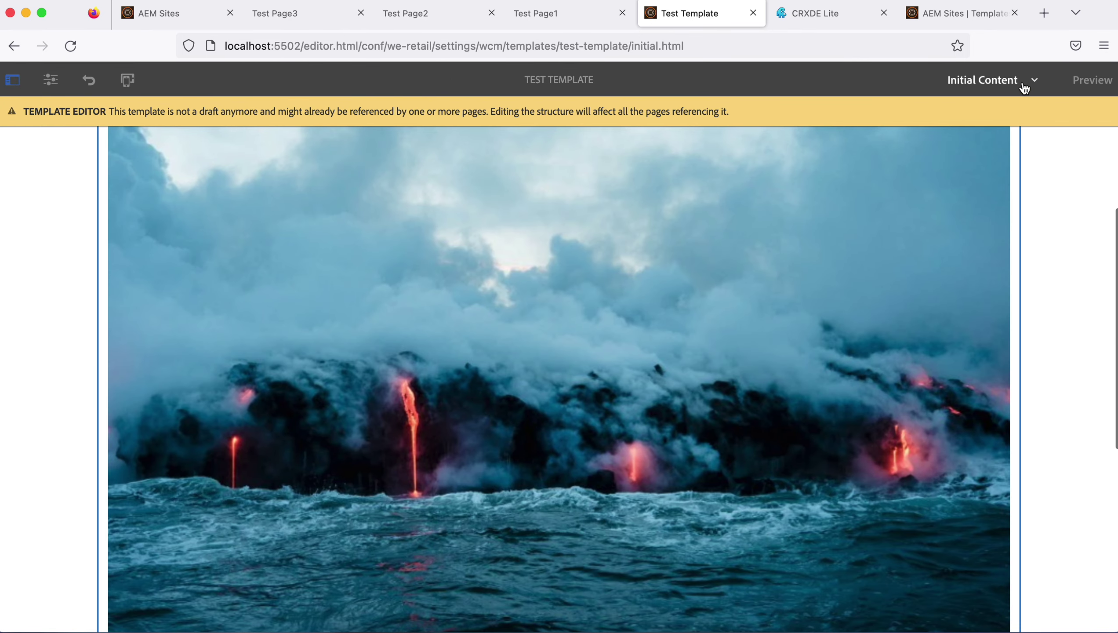
{"action": "left_click", "coordinate": [1035, 81]}
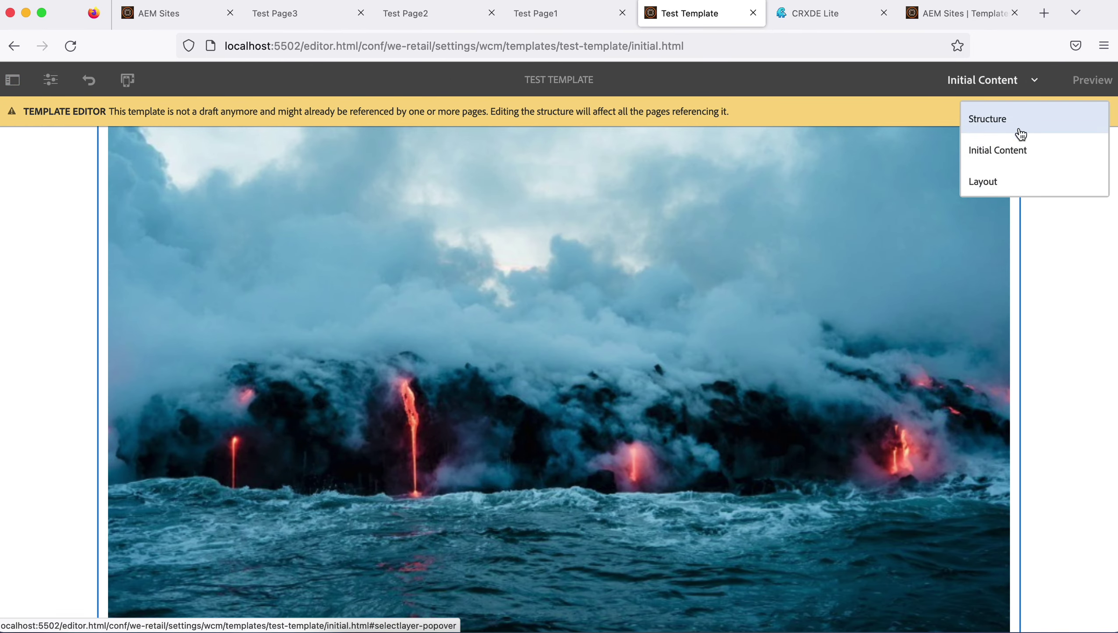
{"action": "left_click", "coordinate": [1001, 126]}
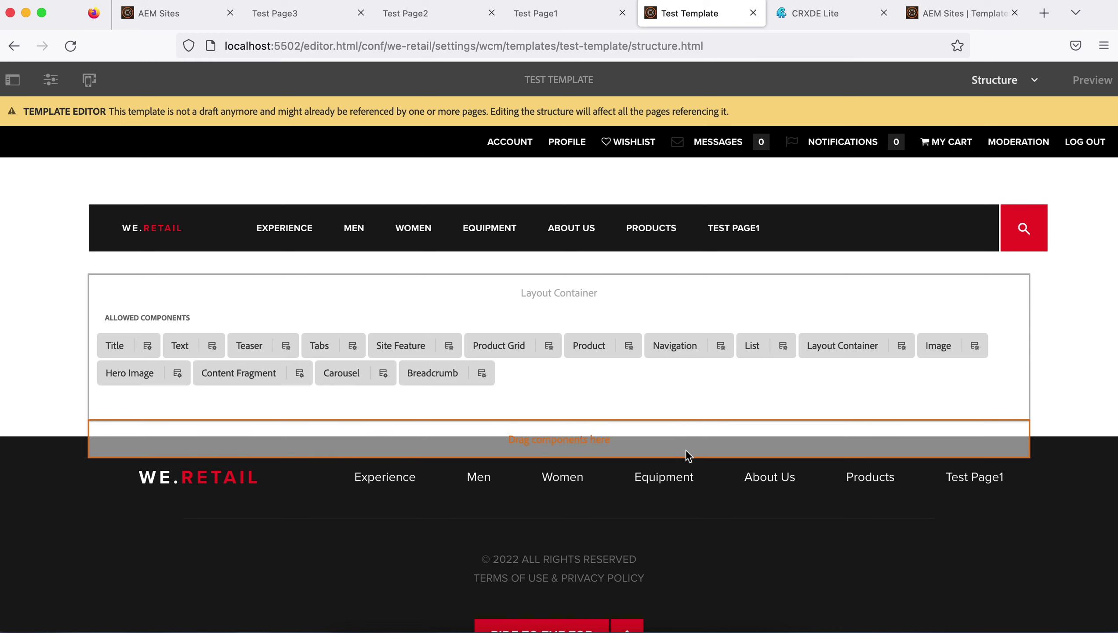
Insert a We.Retail Title component into the template structure below the layout container.
{"action": "left_click", "coordinate": [657, 441]}
{"action": "left_click", "coordinate": [111, 404]}
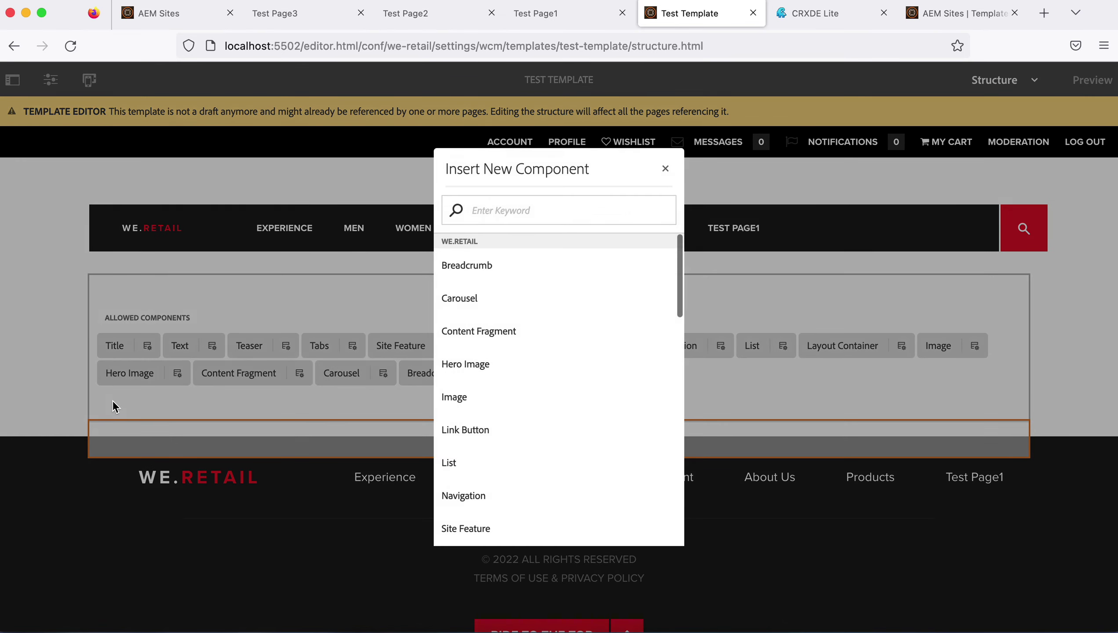
{"action": "scroll", "coordinate": [465, 427], "scroll_direction": "down", "scroll_amount": 2}
{"action": "scroll", "coordinate": [466, 425], "scroll_direction": "up", "scroll_amount": 1}
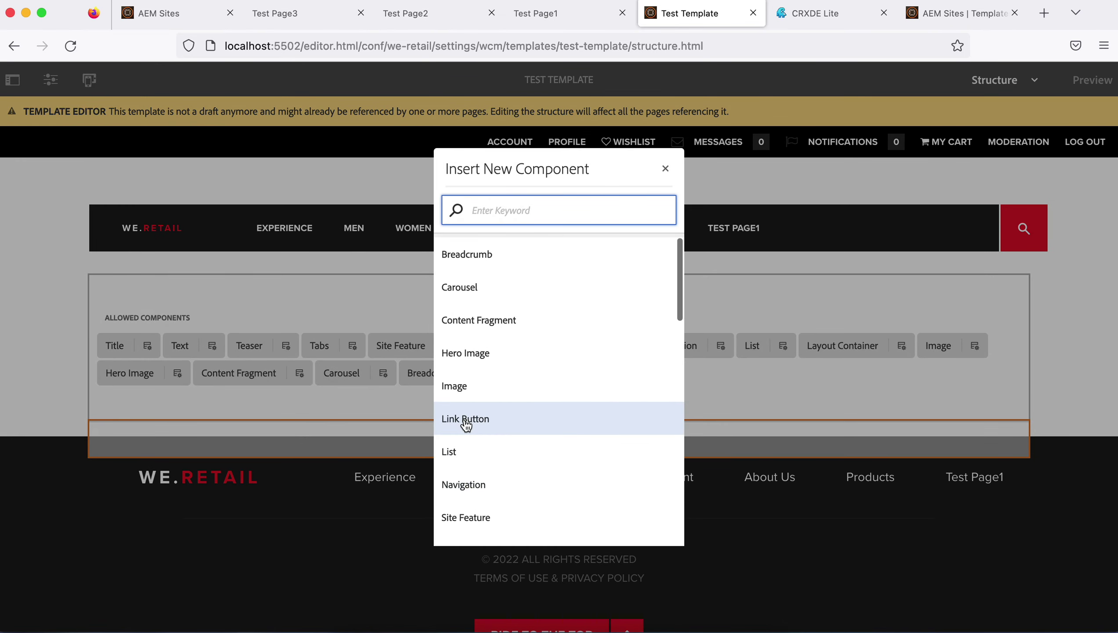
{"action": "scroll", "coordinate": [466, 426], "scroll_direction": "down", "scroll_amount": 2}
{"action": "scroll", "coordinate": [466, 425], "scroll_direction": "down", "scroll_amount": 3}
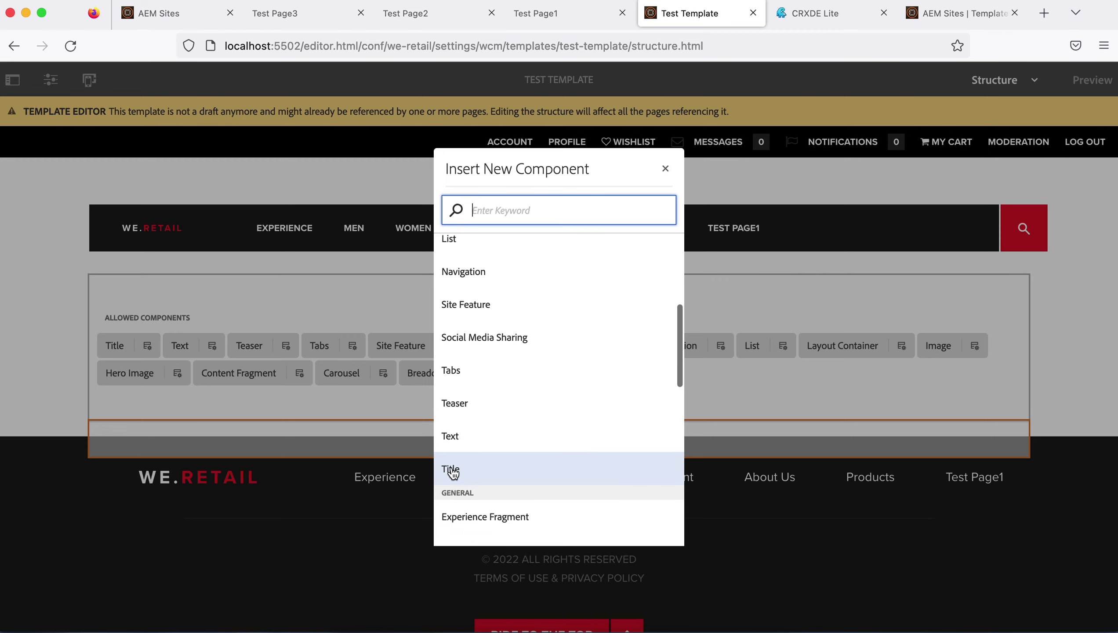
{"action": "left_click", "coordinate": [452, 469]}
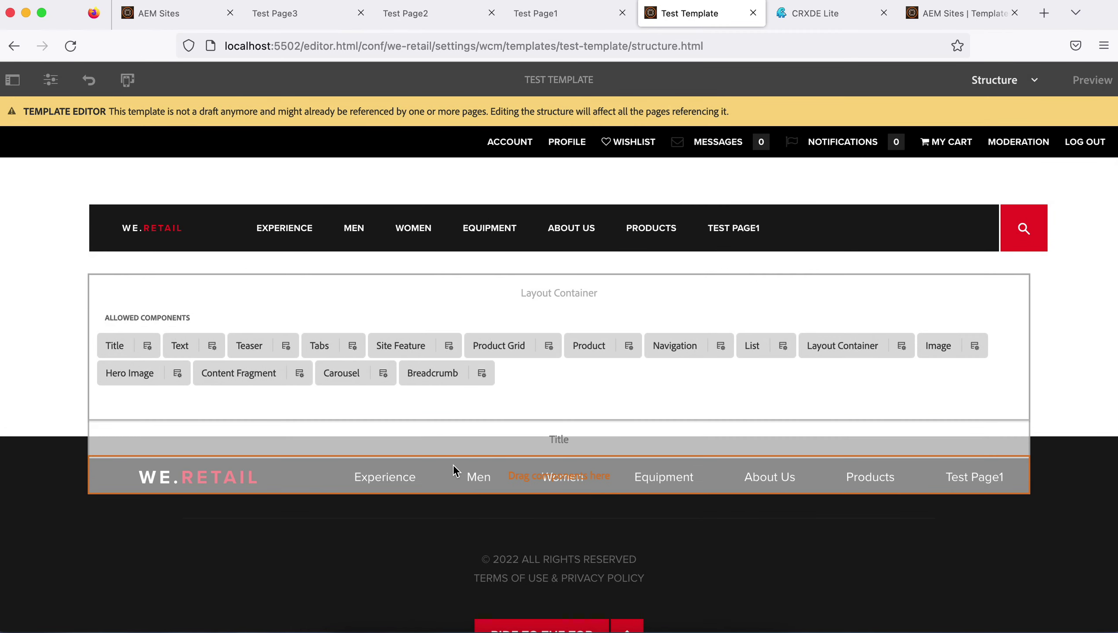
Move the Title component above the layout container, directly under the page header, and check its available actions.
{"action": "left_click", "coordinate": [503, 435]}
{"action": "left_click_drag", "start_coordinate": [503, 434], "coordinate": [523, 285]}
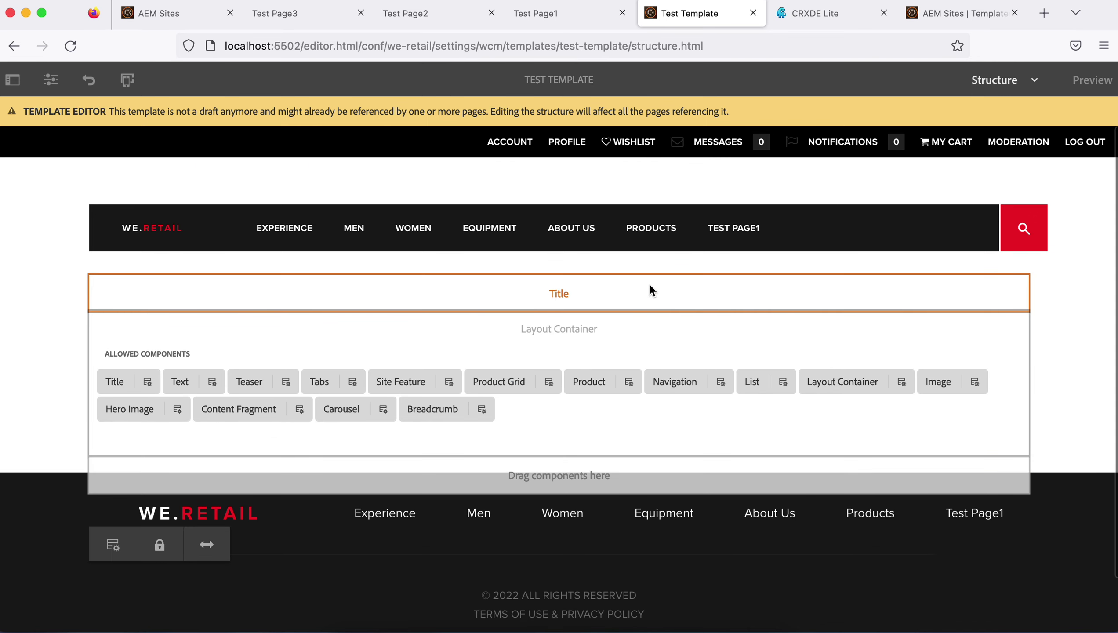
{"action": "left_click", "coordinate": [591, 295]}
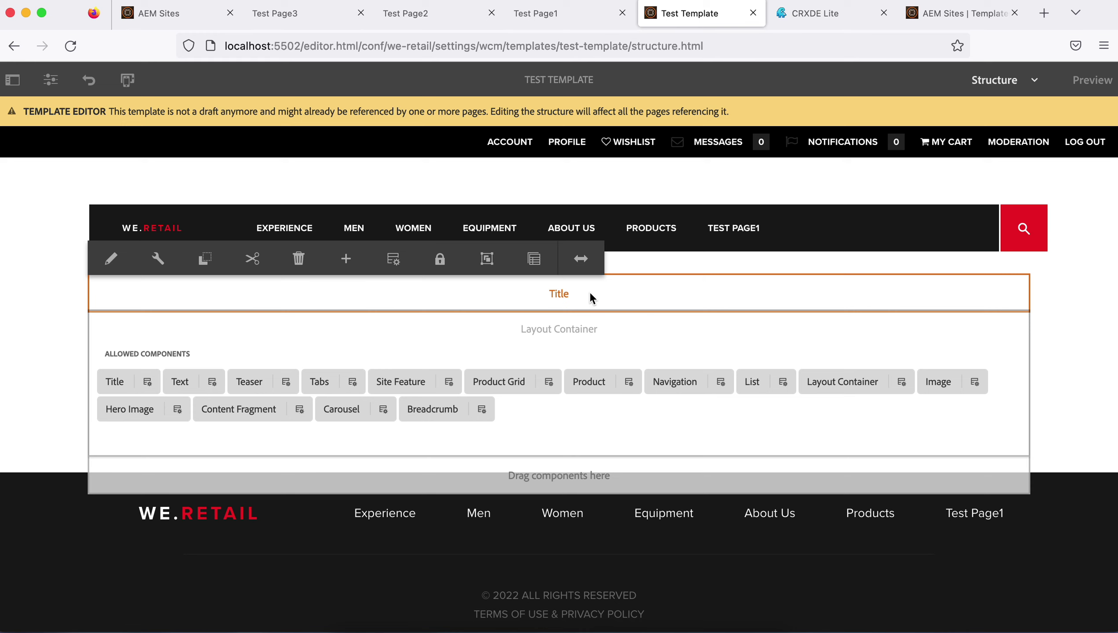
{"action": "left_click", "coordinate": [1059, 322]}
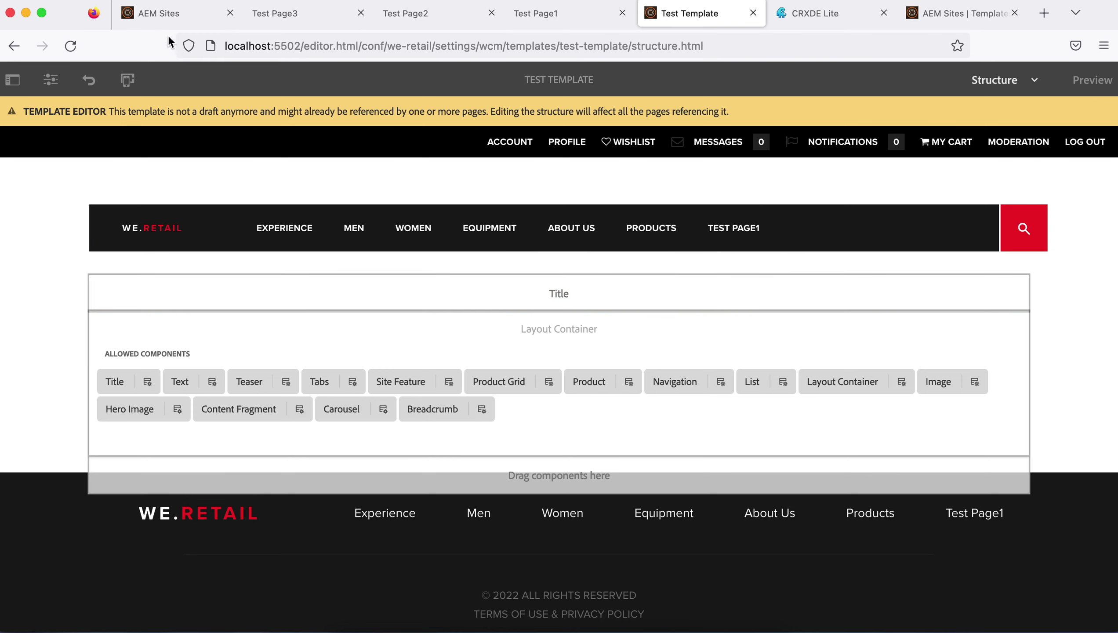
Start creating a page under We.Retail's English language master, based on the Test Template.
{"action": "left_click", "coordinate": [164, 13]}
{"action": "left_click", "coordinate": [529, 158]}
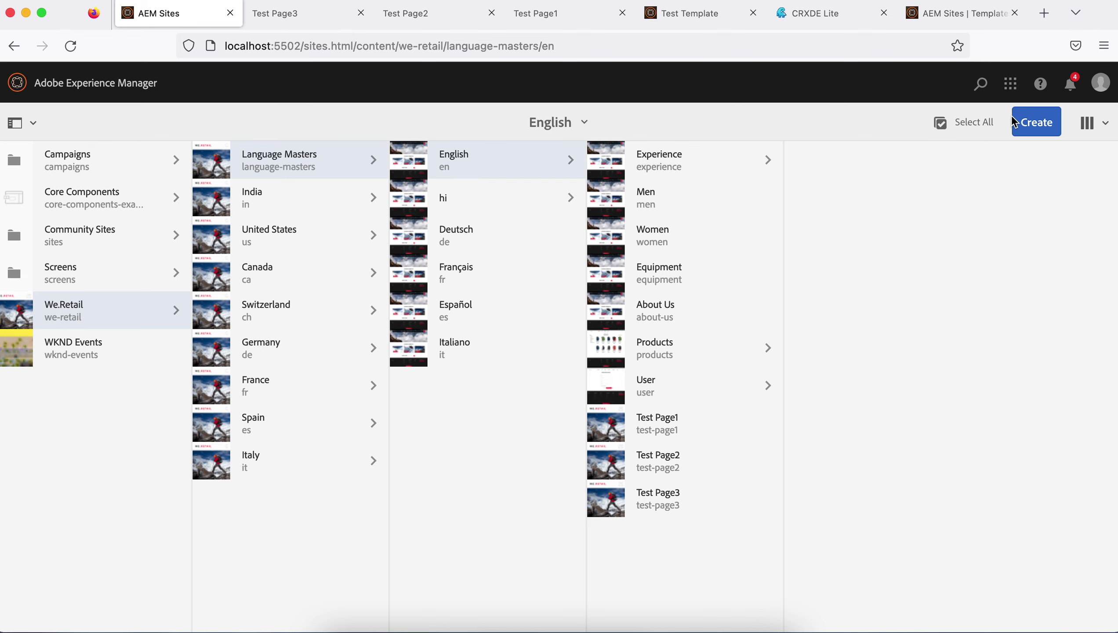
{"action": "left_click", "coordinate": [1032, 122]}
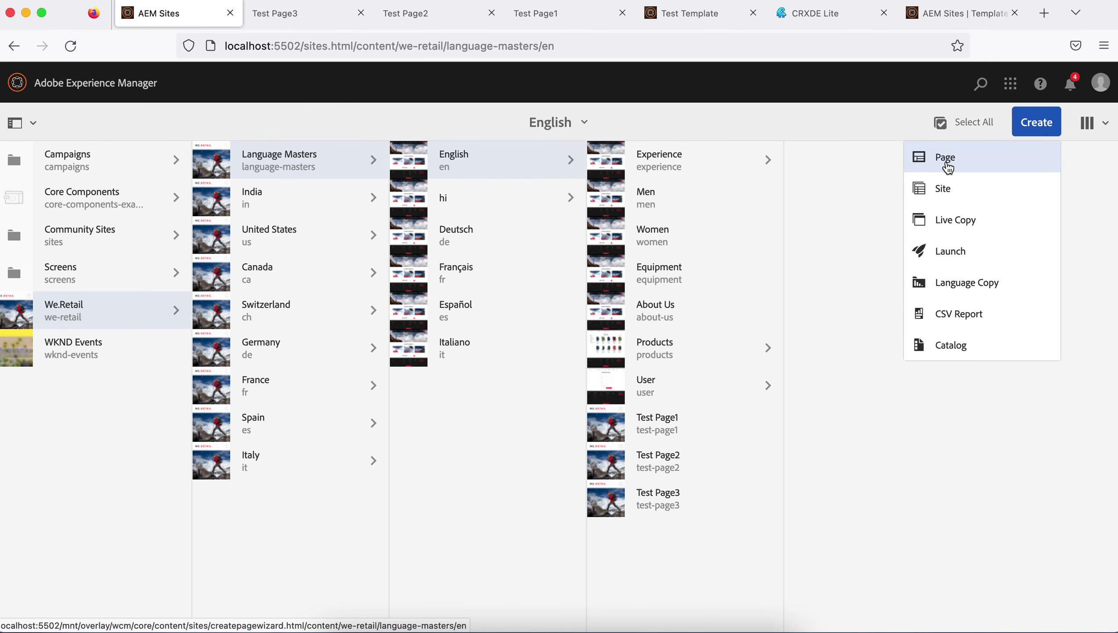
{"action": "left_click", "coordinate": [948, 167]}
{"action": "left_click", "coordinate": [328, 501]}
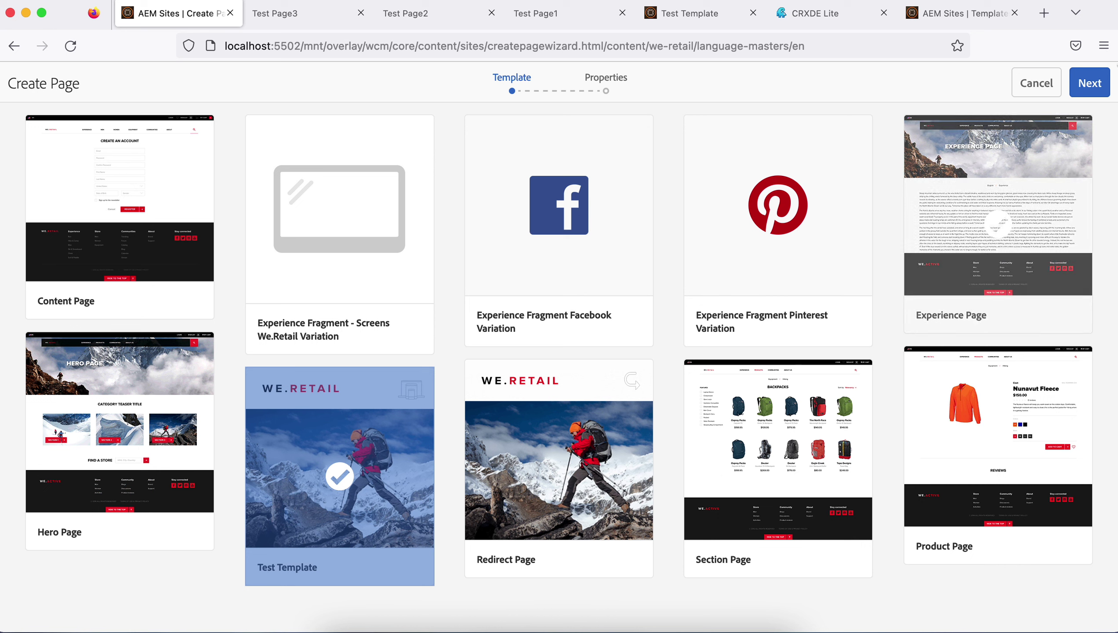
{"action": "left_click", "coordinate": [1089, 83]}
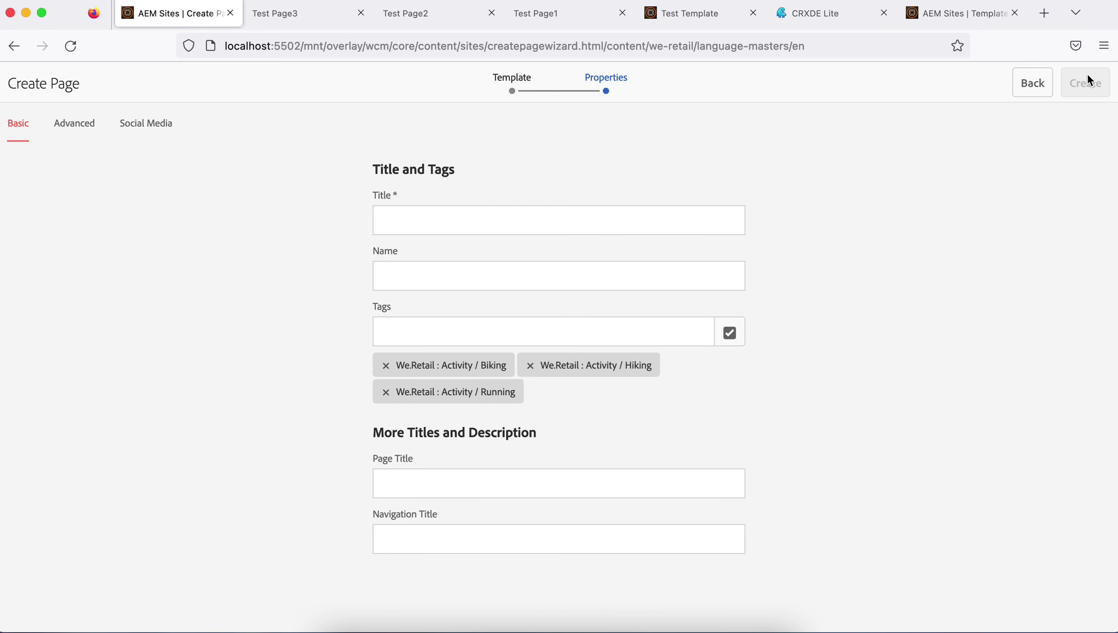
Title the page "Test Page4", create it and open it in the editor to examine its title and image.
{"action": "left_click", "coordinate": [541, 221]}
{"action": "type", "text": "T"}
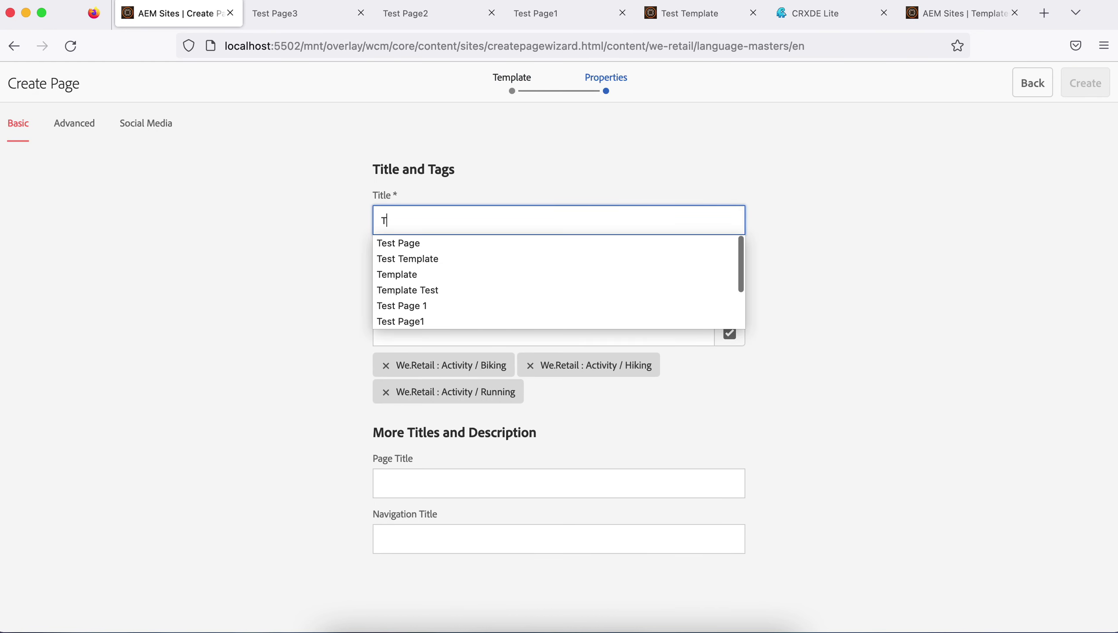
{"action": "left_click", "coordinate": [519, 242]}
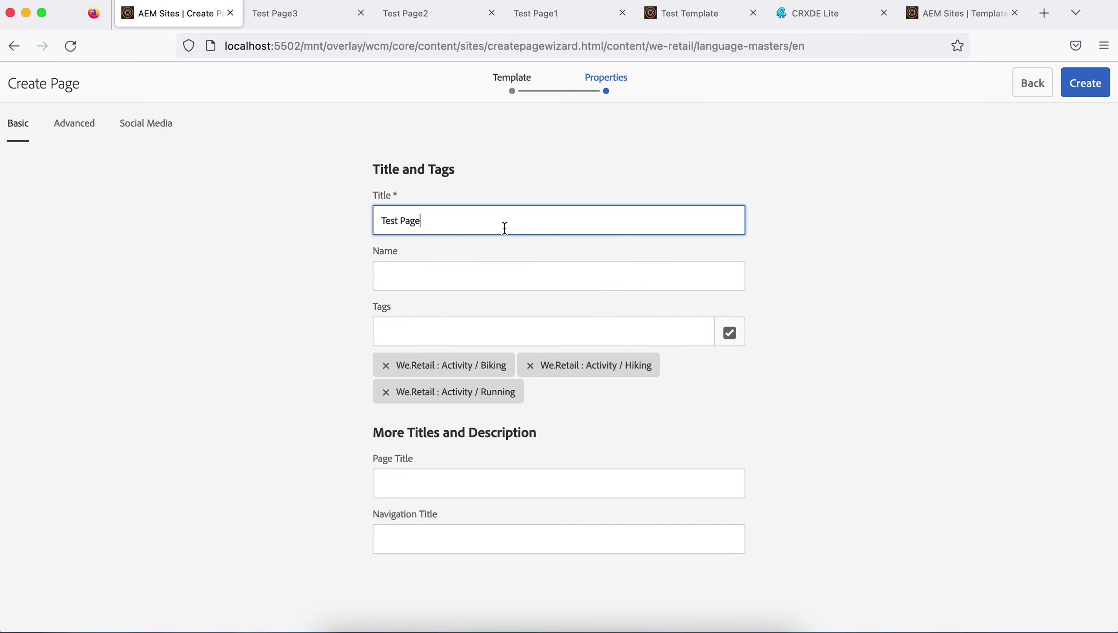
{"action": "type", "text": "4"}
{"action": "left_click", "coordinate": [1083, 83]}
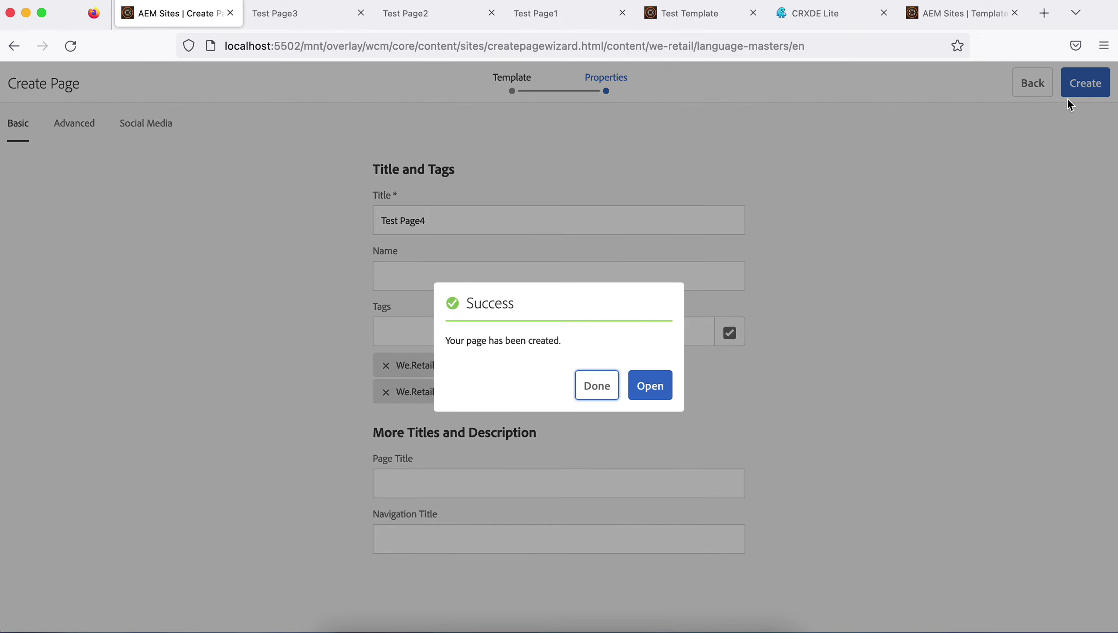
{"action": "left_click", "coordinate": [650, 386]}
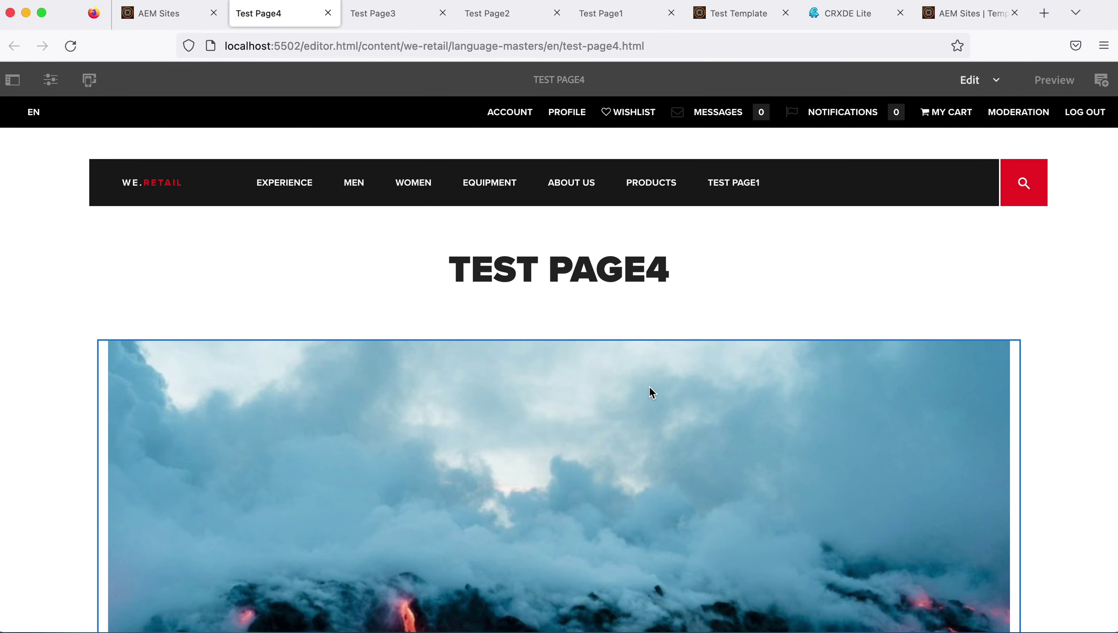
{"action": "scroll", "coordinate": [662, 622], "scroll_direction": "down", "scroll_amount": 2}
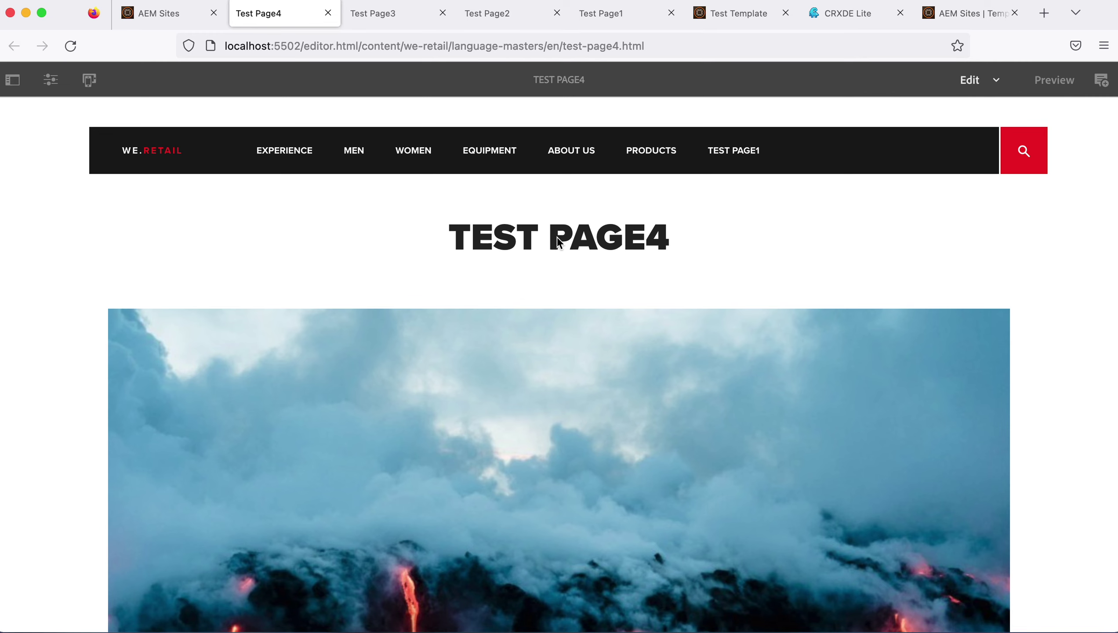
{"action": "scroll", "coordinate": [674, 342], "scroll_direction": "down", "scroll_amount": 3}
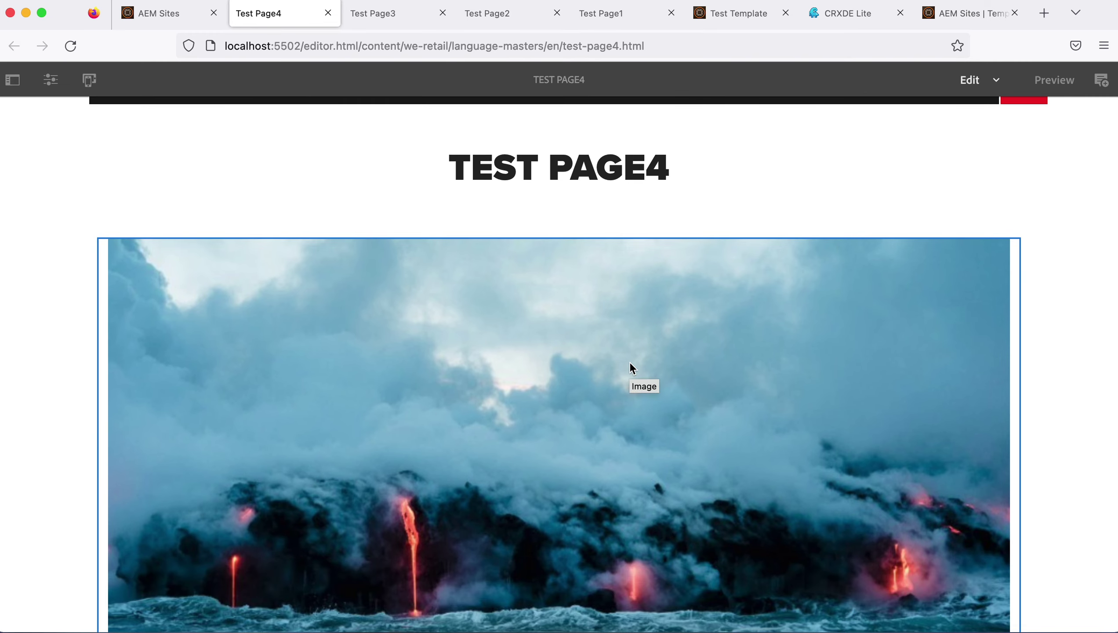
Return to the Test Template, examine the Title component in its structure and switch to Initial Content mode.
{"action": "left_click", "coordinate": [747, 14]}
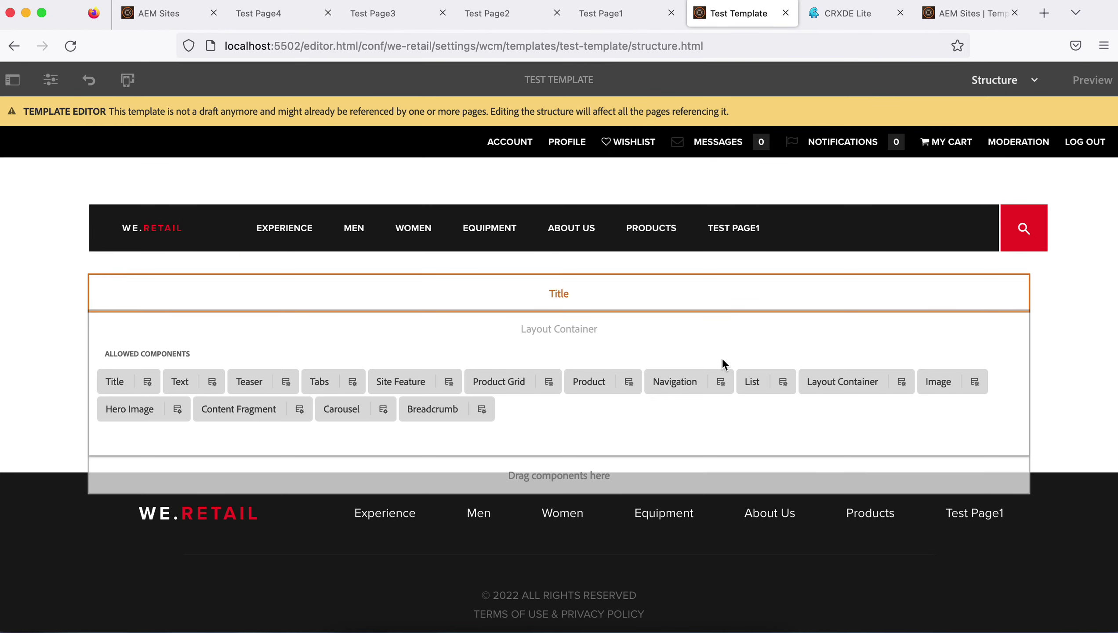
{"action": "left_click", "coordinate": [572, 292]}
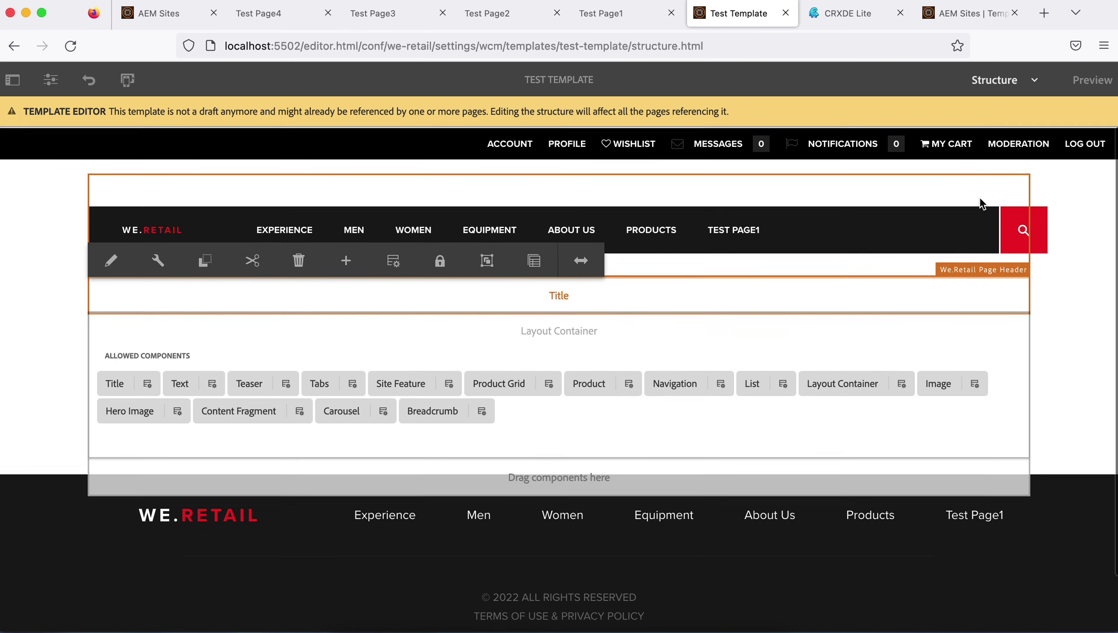
{"action": "left_click", "coordinate": [1032, 82]}
{"action": "left_click", "coordinate": [992, 155]}
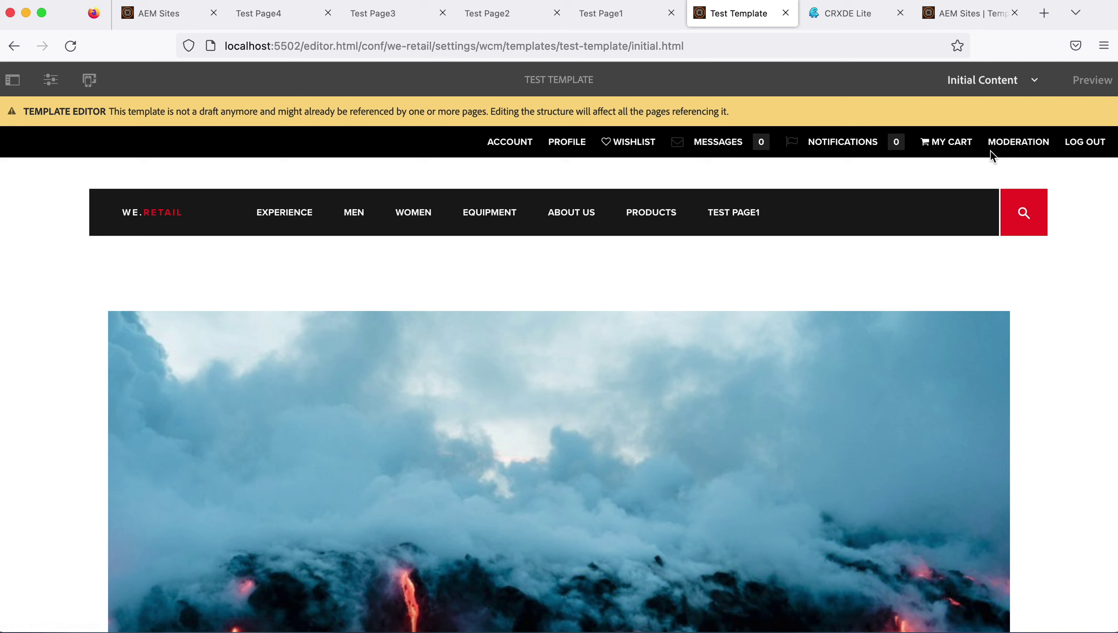
Reload Test Page1, Test Page2 and Test Page3 to check for the template's title, and compare them with Test Page4.
{"action": "left_click", "coordinate": [606, 17]}
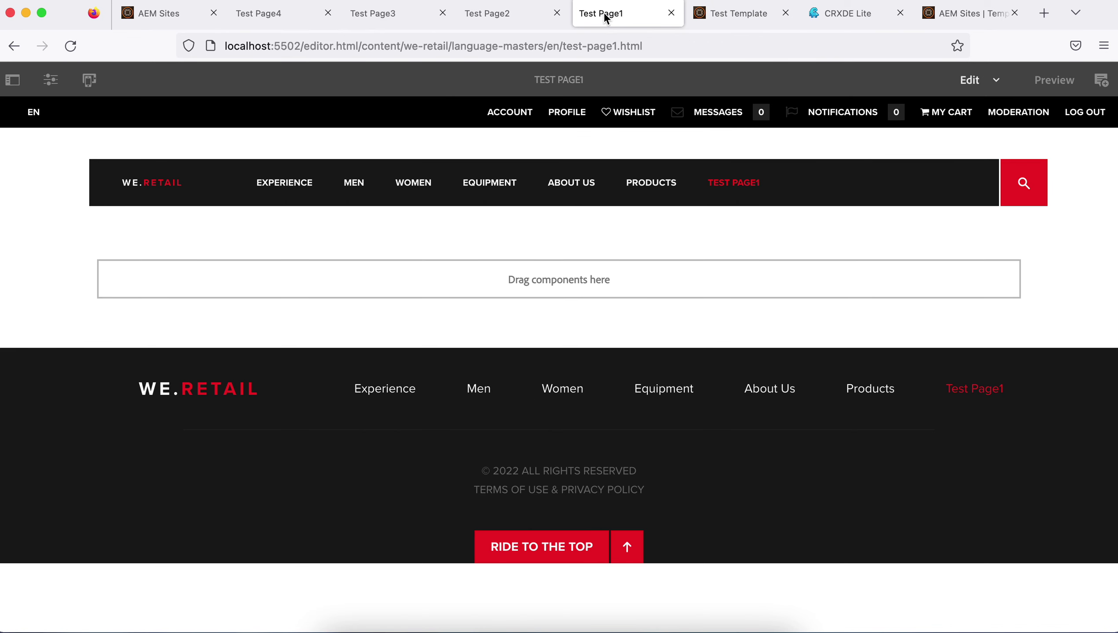
{"action": "left_click", "coordinate": [70, 46]}
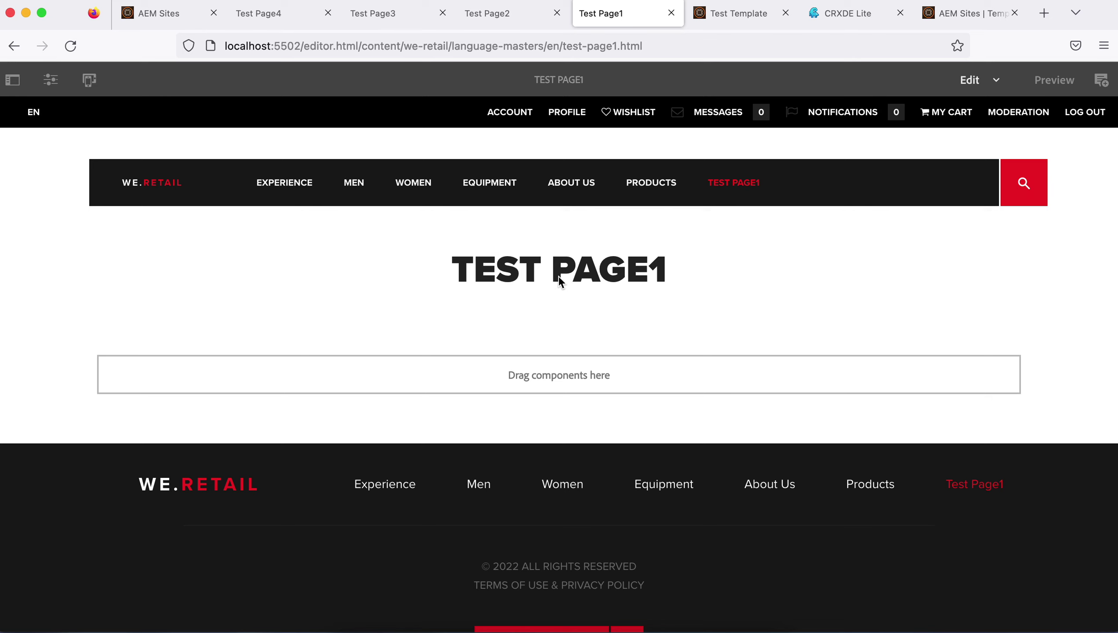
{"action": "left_click", "coordinate": [502, 19]}
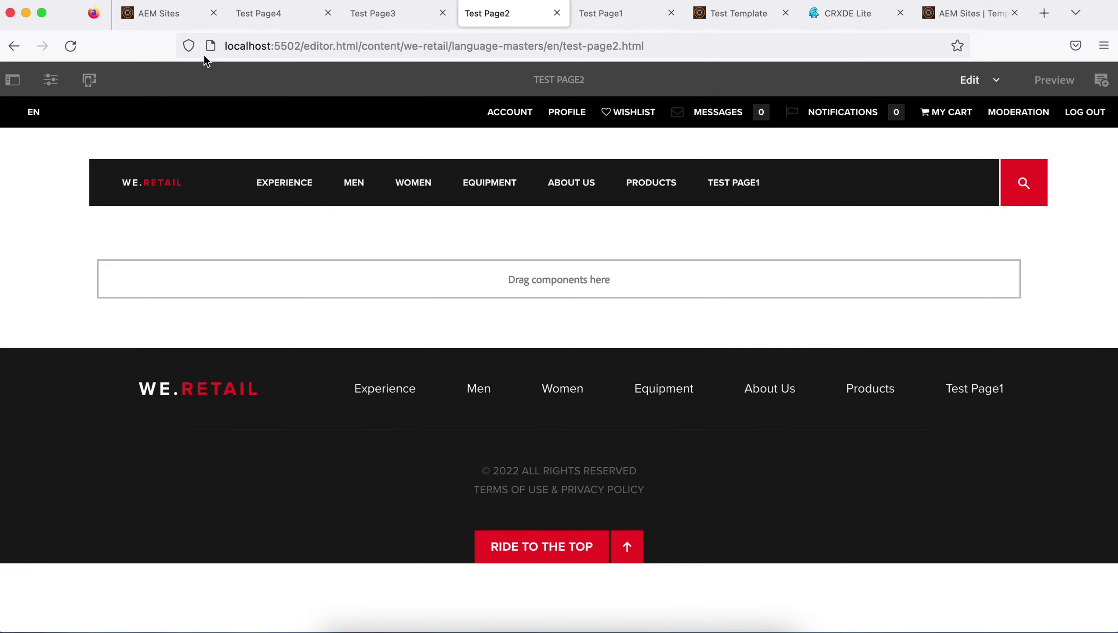
{"action": "left_click", "coordinate": [69, 53]}
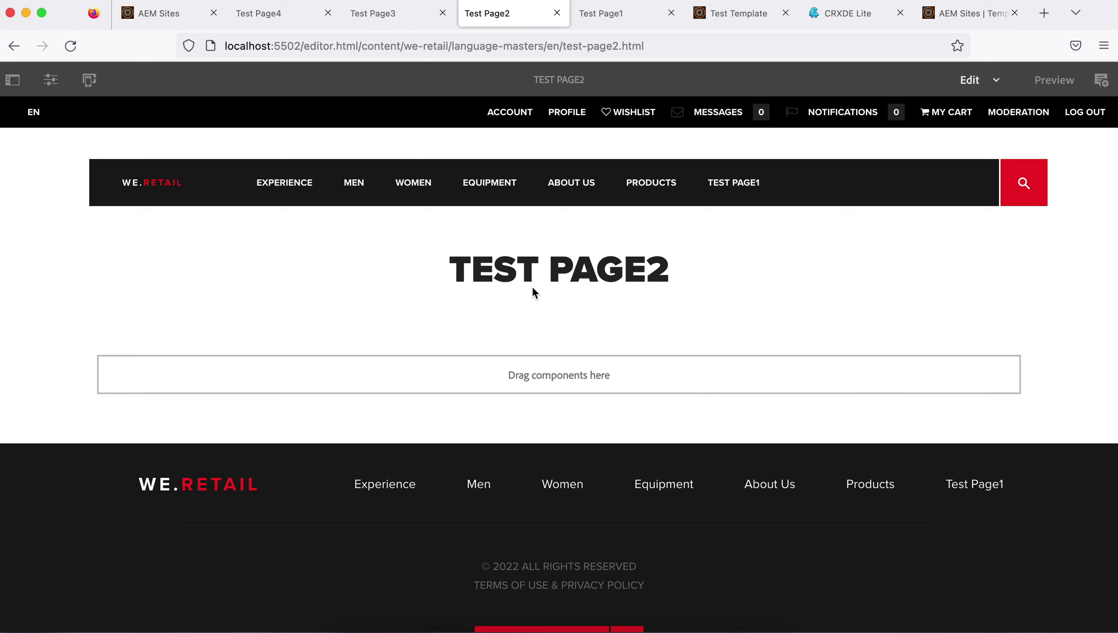
{"action": "left_click", "coordinate": [392, 17]}
{"action": "left_click", "coordinate": [71, 45]}
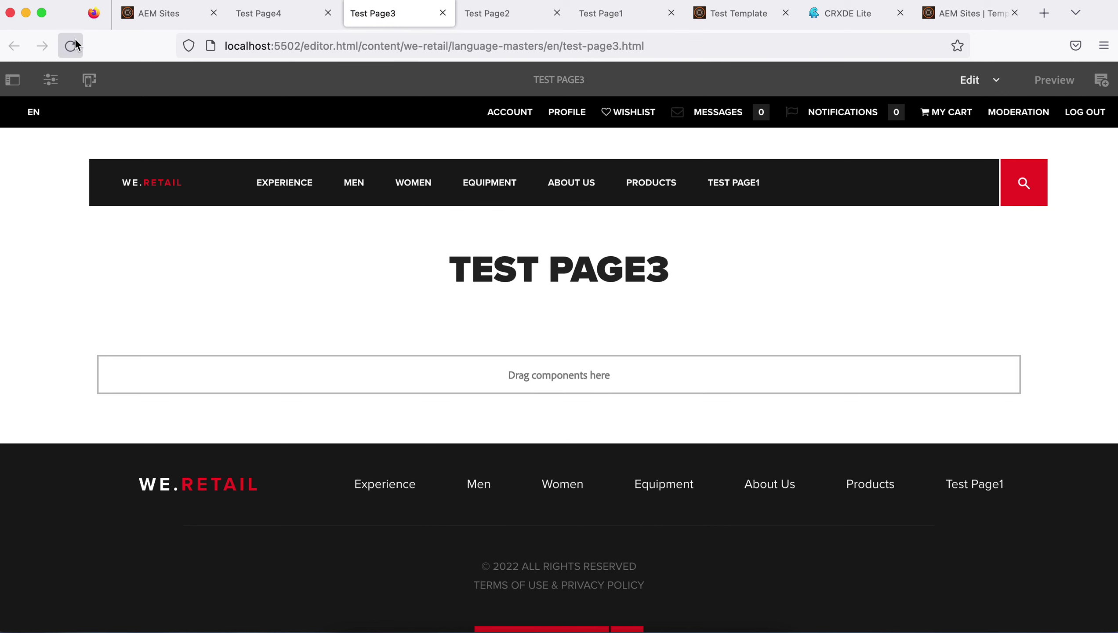
{"action": "left_click", "coordinate": [263, 12]}
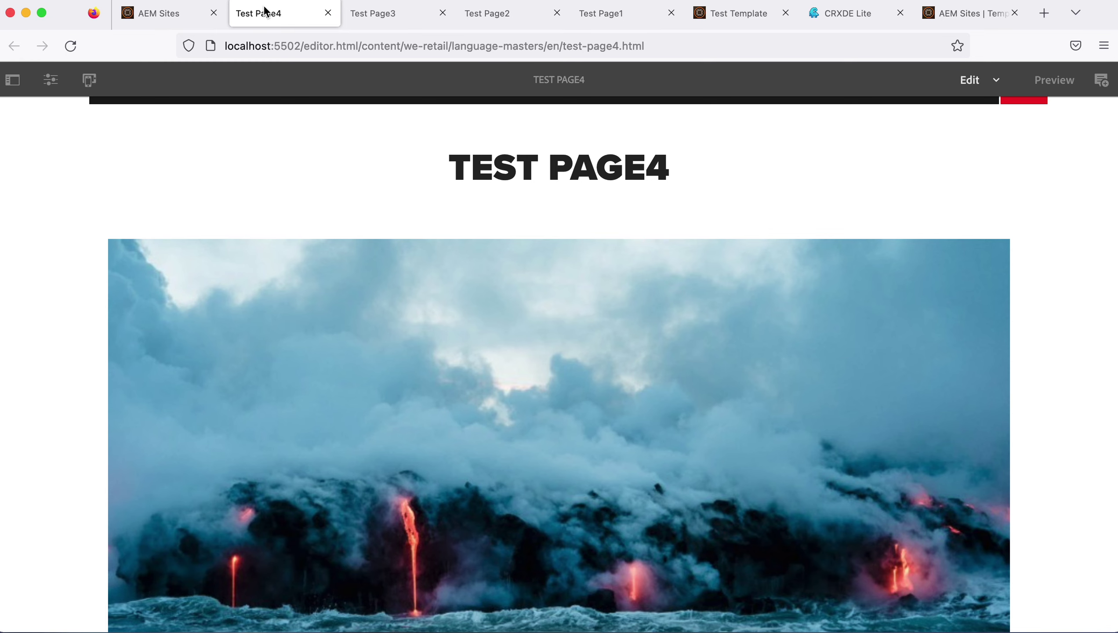
Try to select the structure's title component on Test Page1 to check whether it can be edited.
{"action": "left_click", "coordinate": [618, 12]}
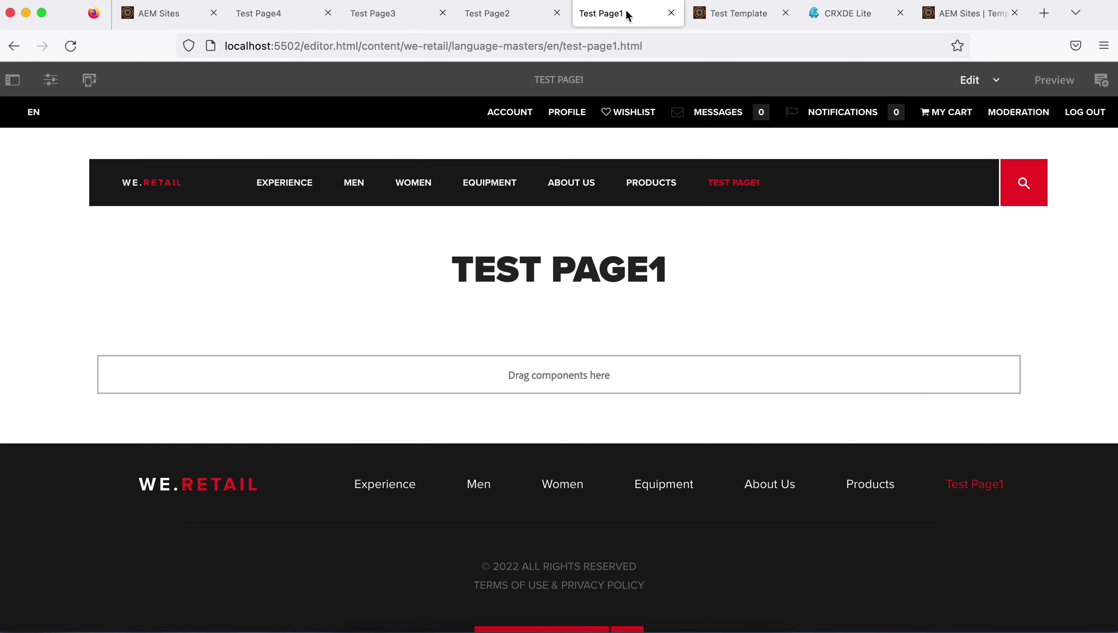
{"action": "left_click", "coordinate": [568, 256]}
{"action": "left_click", "coordinate": [540, 261]}
{"action": "right_click", "coordinate": [510, 253]}
{"action": "left_click", "coordinate": [494, 265]}
{"action": "left_click", "coordinate": [560, 268]}
Switch the Test Template from Initial Content to Structure mode, examine its components and compare them with Test Page2.
{"action": "left_click", "coordinate": [726, 19]}
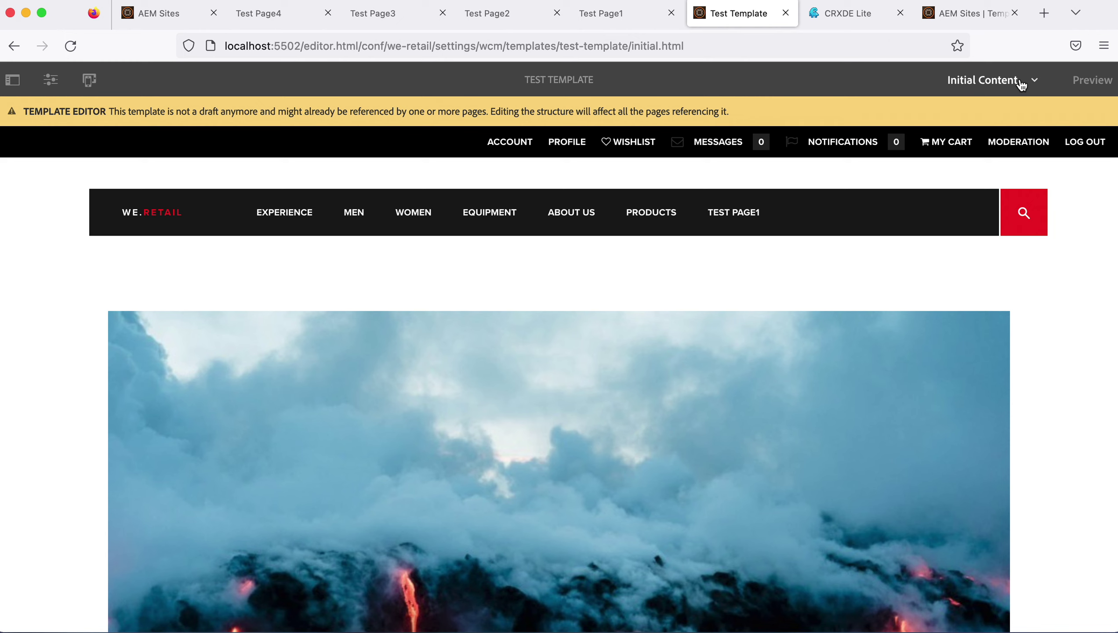
{"action": "left_click", "coordinate": [1035, 80]}
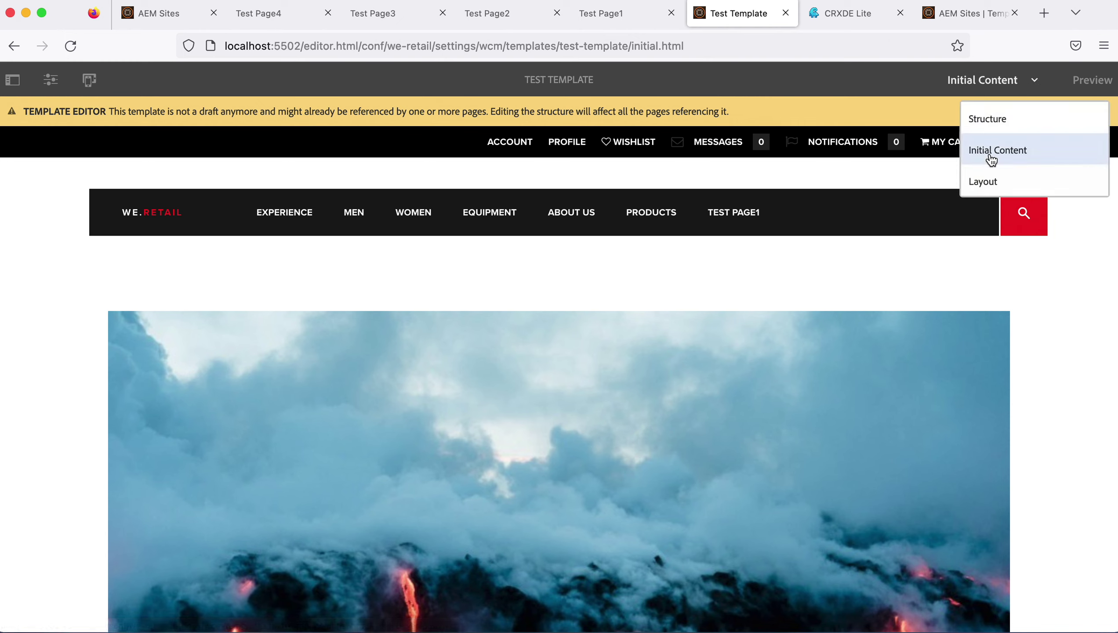
{"action": "left_click", "coordinate": [988, 118]}
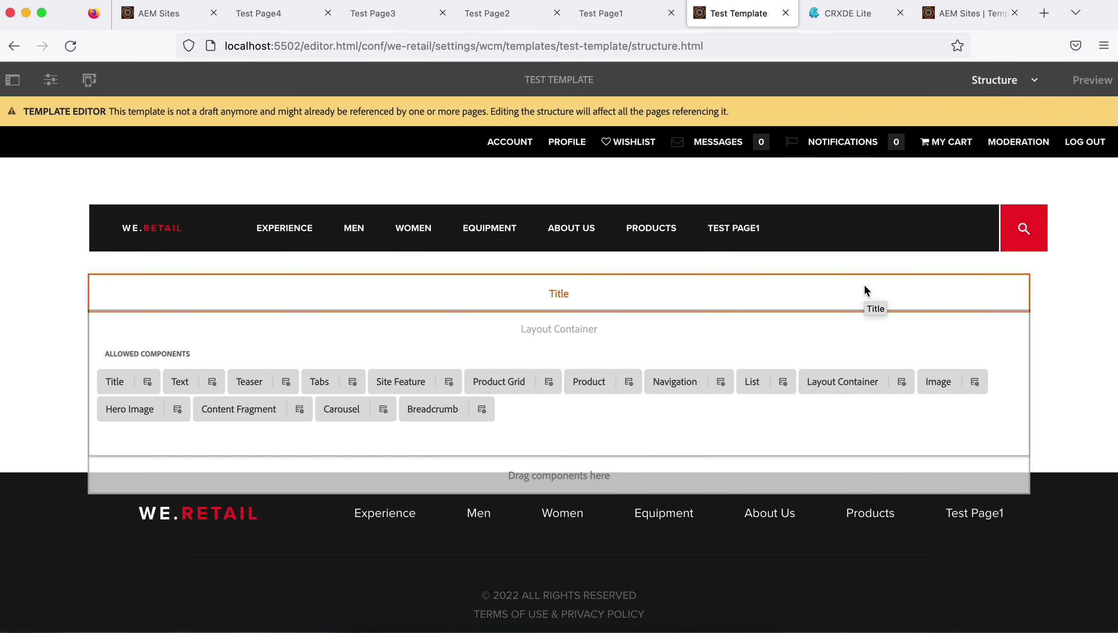
{"action": "left_click", "coordinate": [1031, 86]}
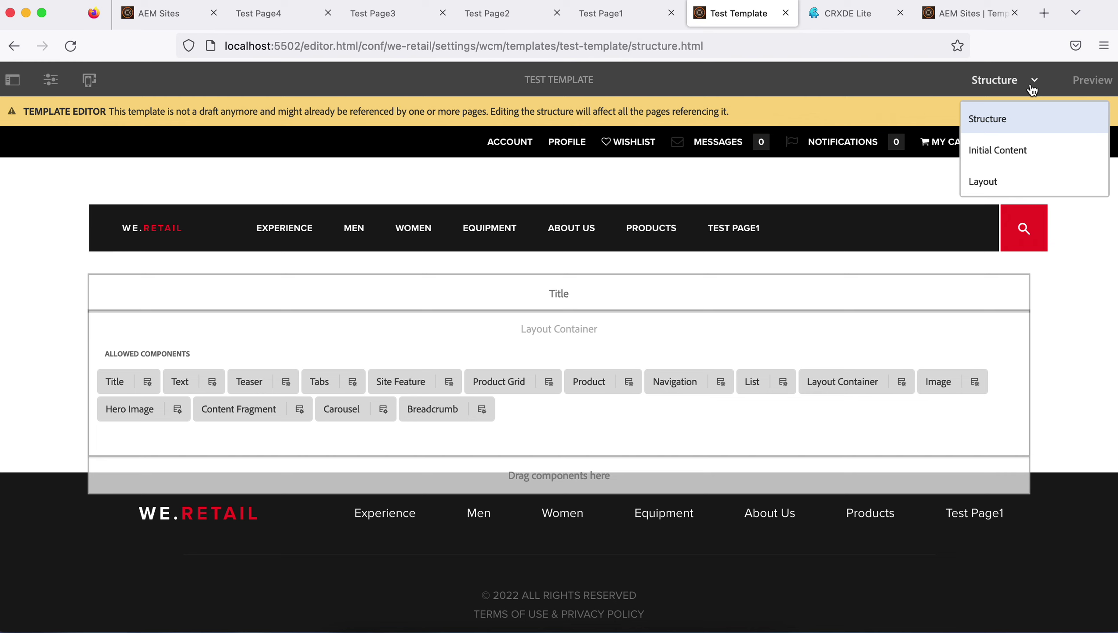
{"action": "left_click", "coordinate": [491, 12]}
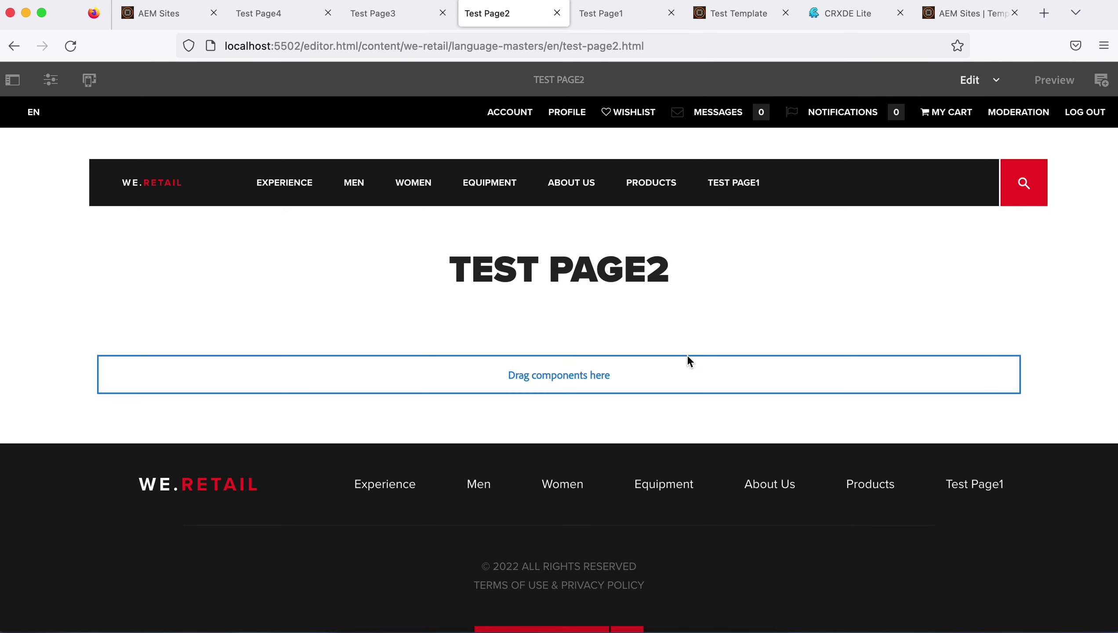
Insert a Layout Container component into the root container of the Test Template's structure.
{"action": "left_click", "coordinate": [718, 17]}
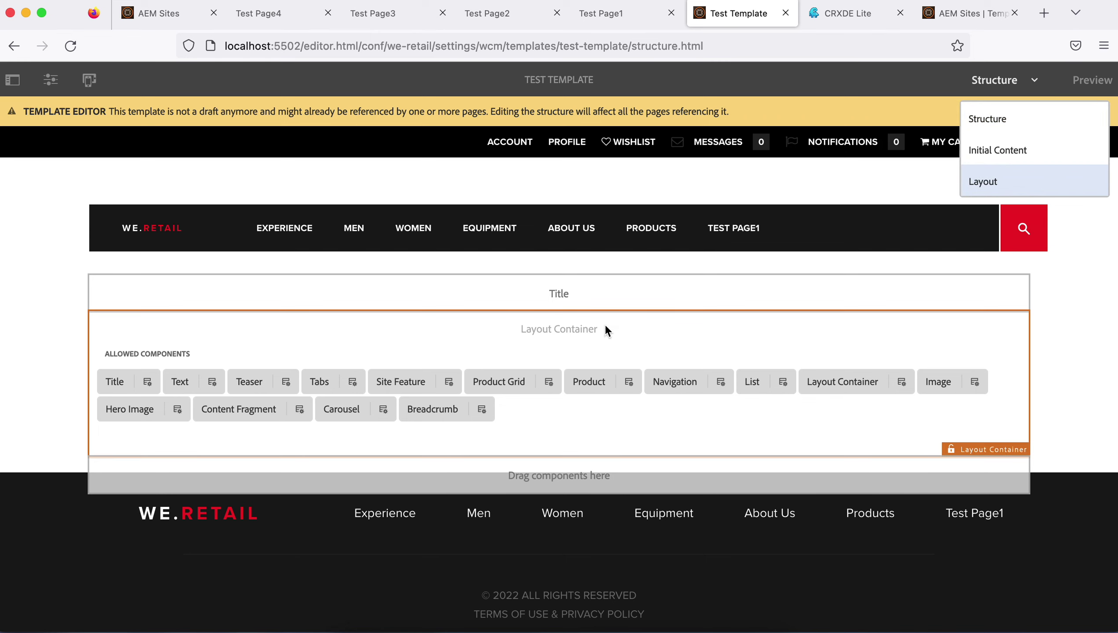
{"action": "left_click", "coordinate": [604, 472]}
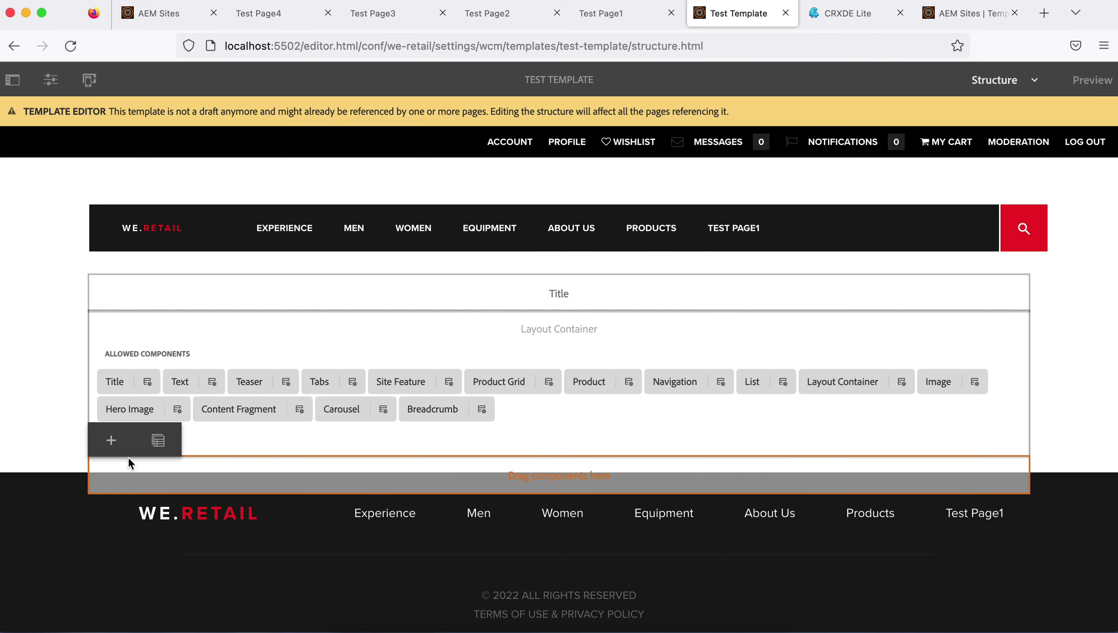
{"action": "left_click", "coordinate": [111, 440]}
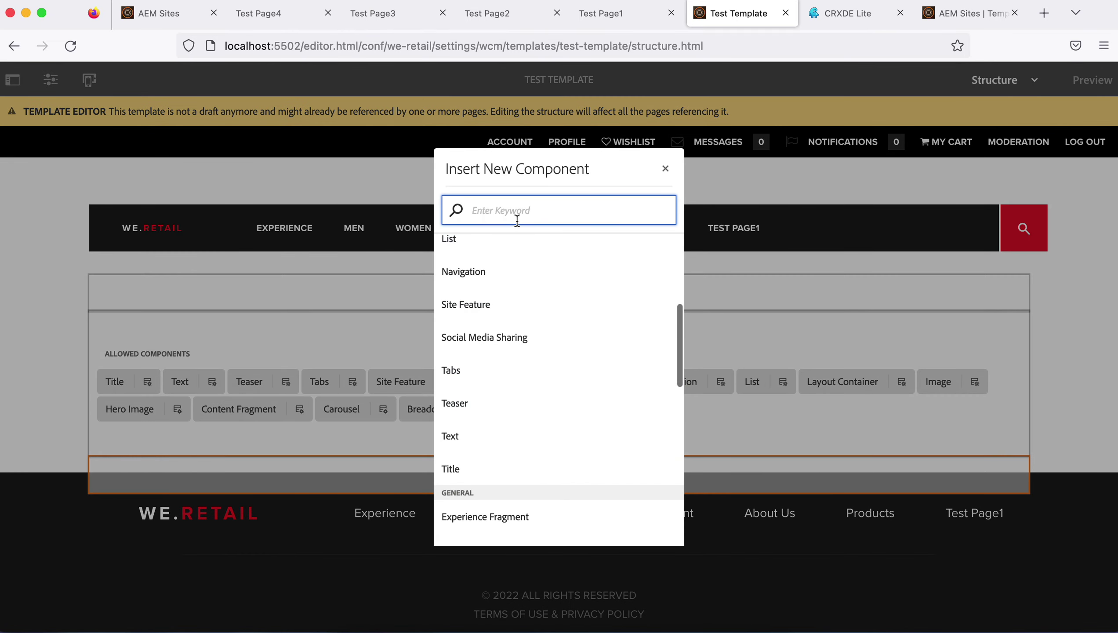
{"action": "type", "text": "la"}
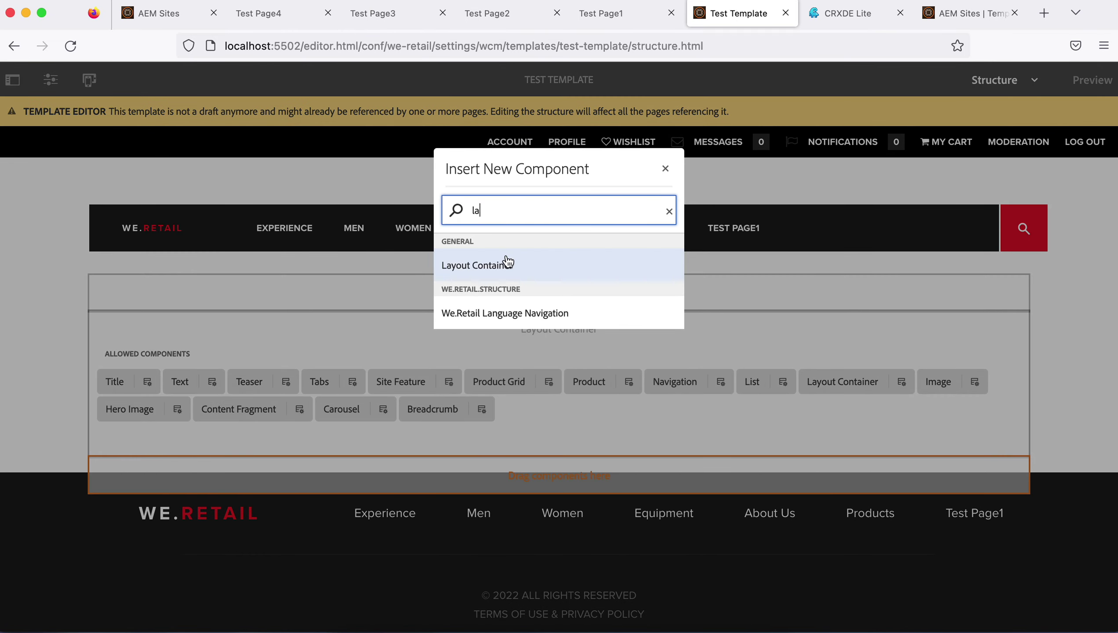
{"action": "left_click", "coordinate": [507, 264]}
{"action": "scroll", "coordinate": [757, 422], "scroll_direction": "down", "scroll_amount": 2}
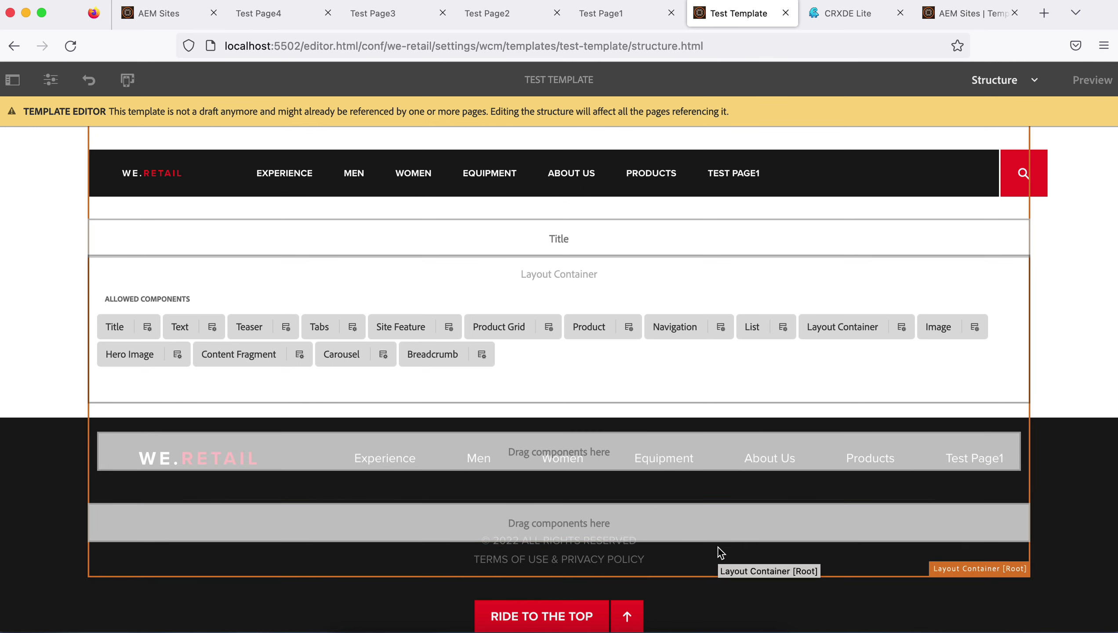
Reload Test Page1, then compare the template's new layout container with its node in CRXDE Lite.
{"action": "left_click", "coordinate": [615, 18]}
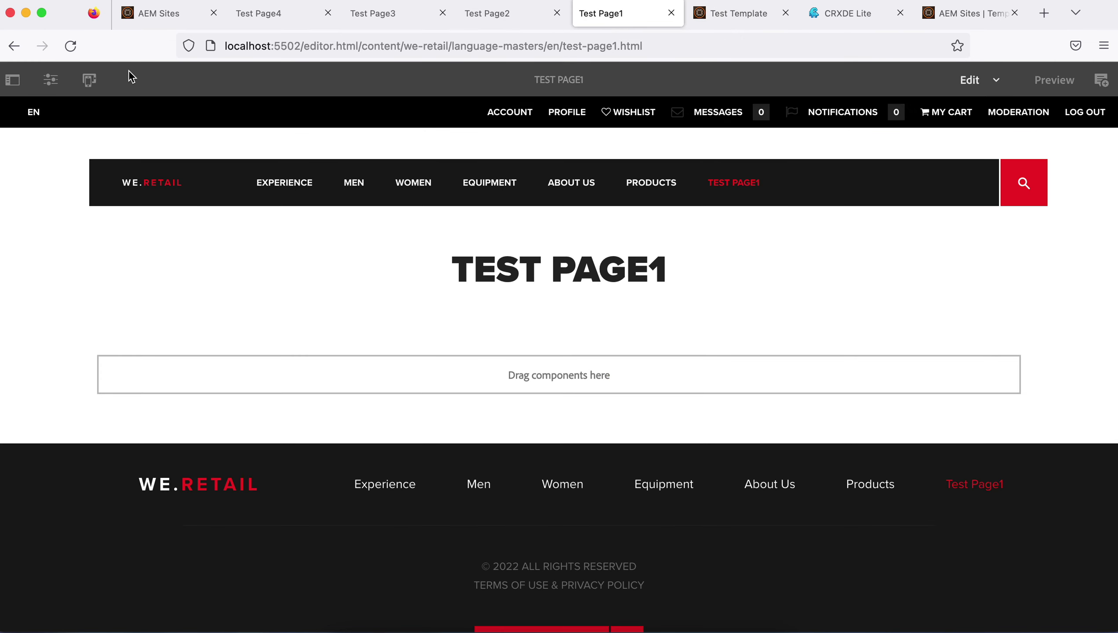
{"action": "left_click", "coordinate": [72, 48]}
{"action": "key", "text": "ctrl+Tab"}
{"action": "key", "text": "ctrl+Tab"}
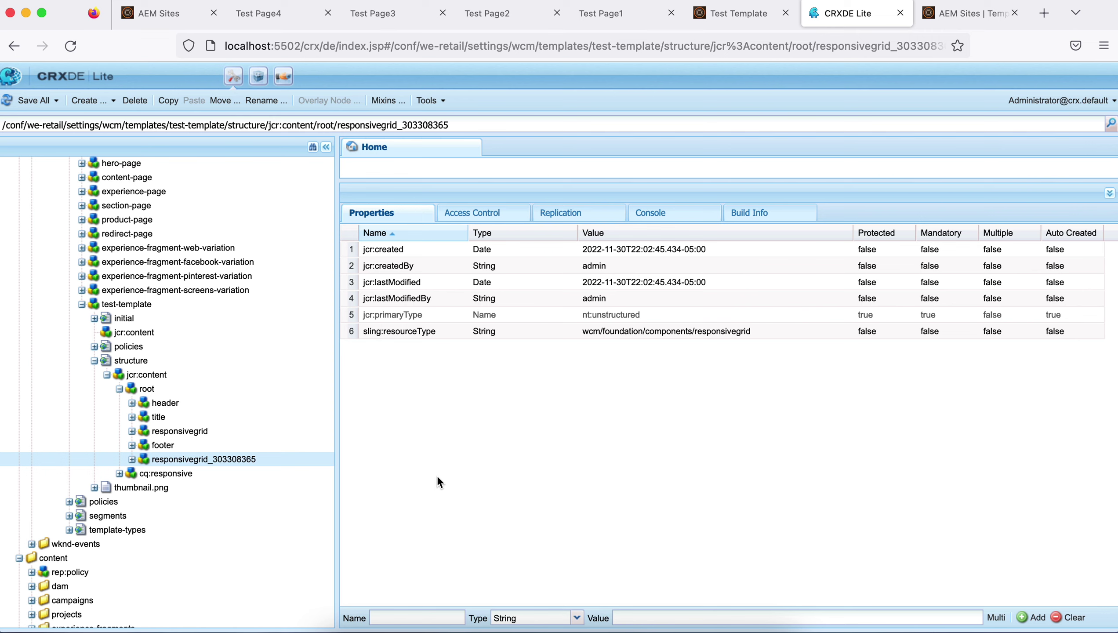
{"action": "left_click", "coordinate": [733, 18]}
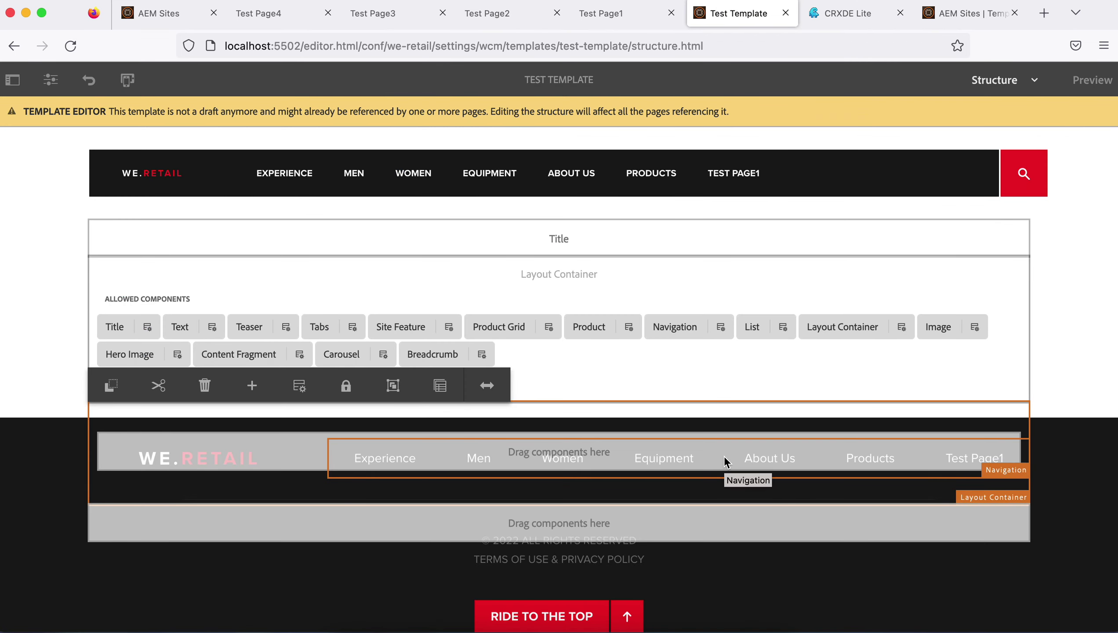
{"action": "left_click", "coordinate": [843, 19]}
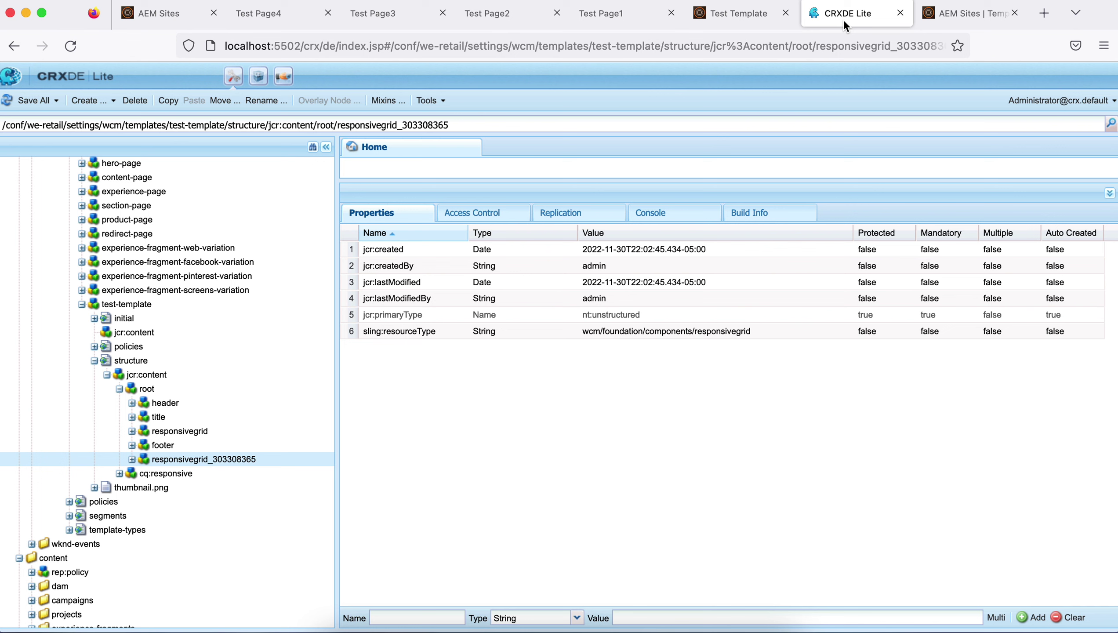
Refresh the template's structure root node and move responsivegrid_303308365 above the footer node.
{"action": "left_click", "coordinate": [133, 389]}
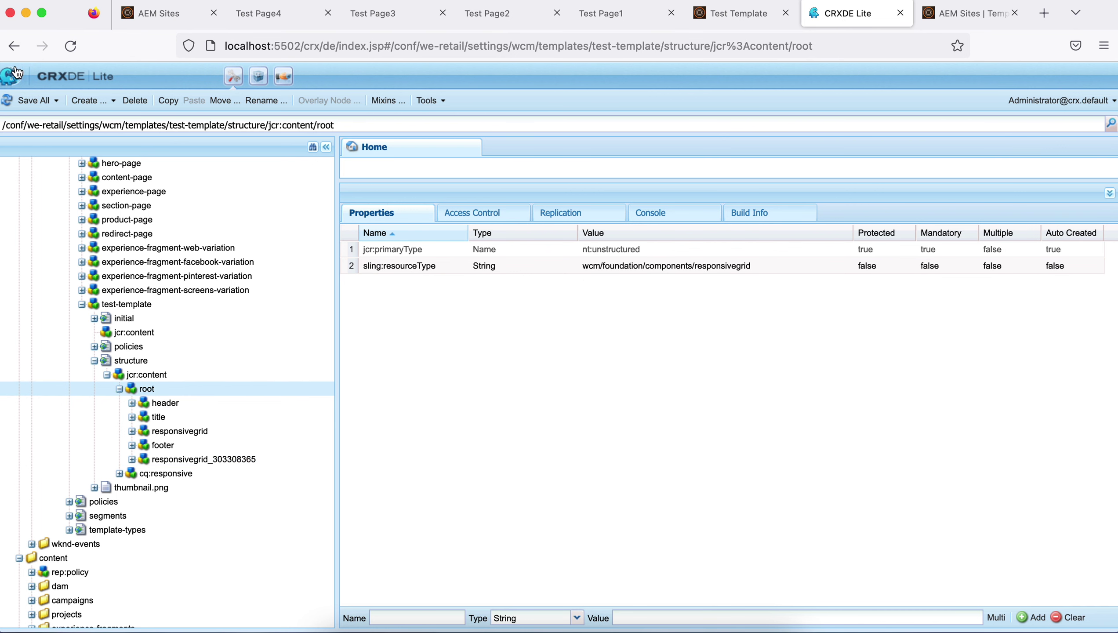
{"action": "left_click", "coordinate": [8, 105]}
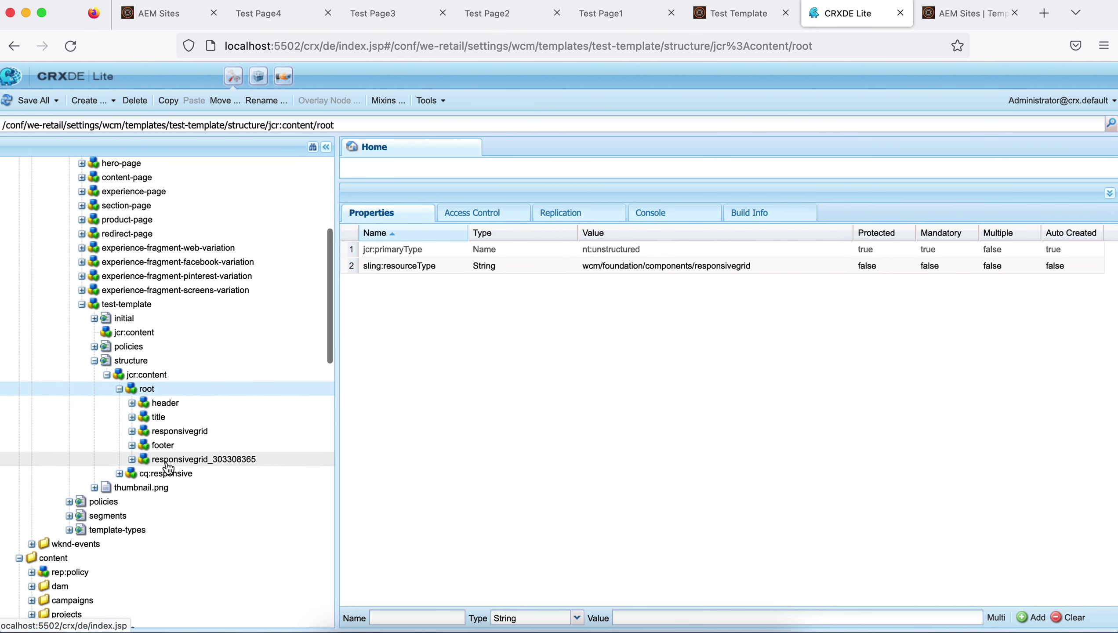
{"action": "left_click", "coordinate": [167, 465]}
{"action": "left_click_drag", "start_coordinate": [168, 465], "coordinate": [168, 445]}
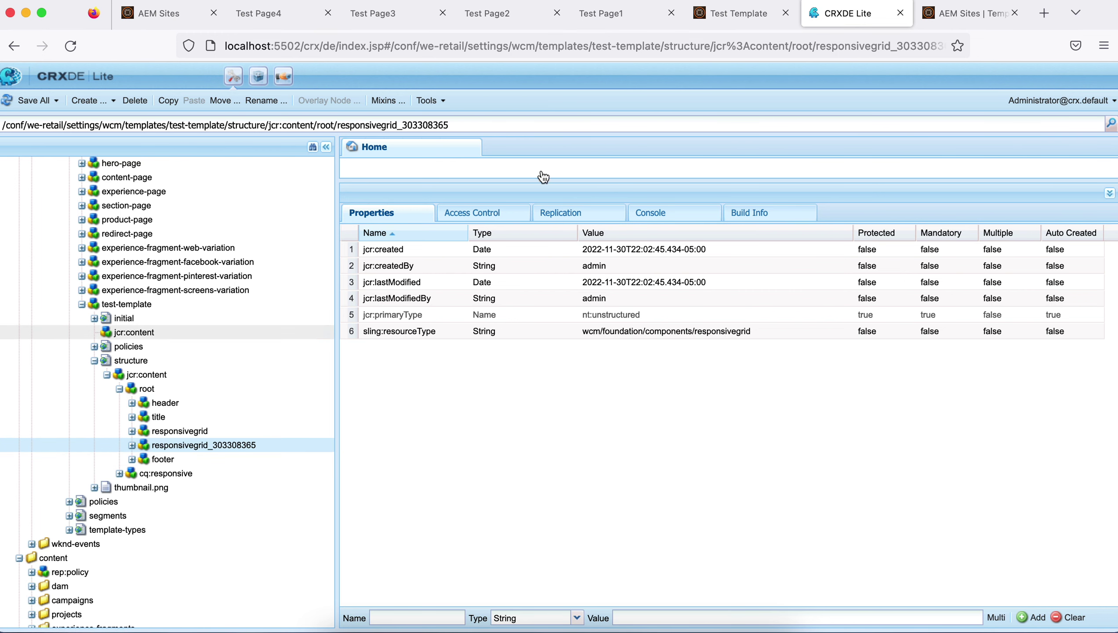
Reload the Test Template's structure and unlock the empty layout container below the allowed-components one.
{"action": "left_click", "coordinate": [720, 18]}
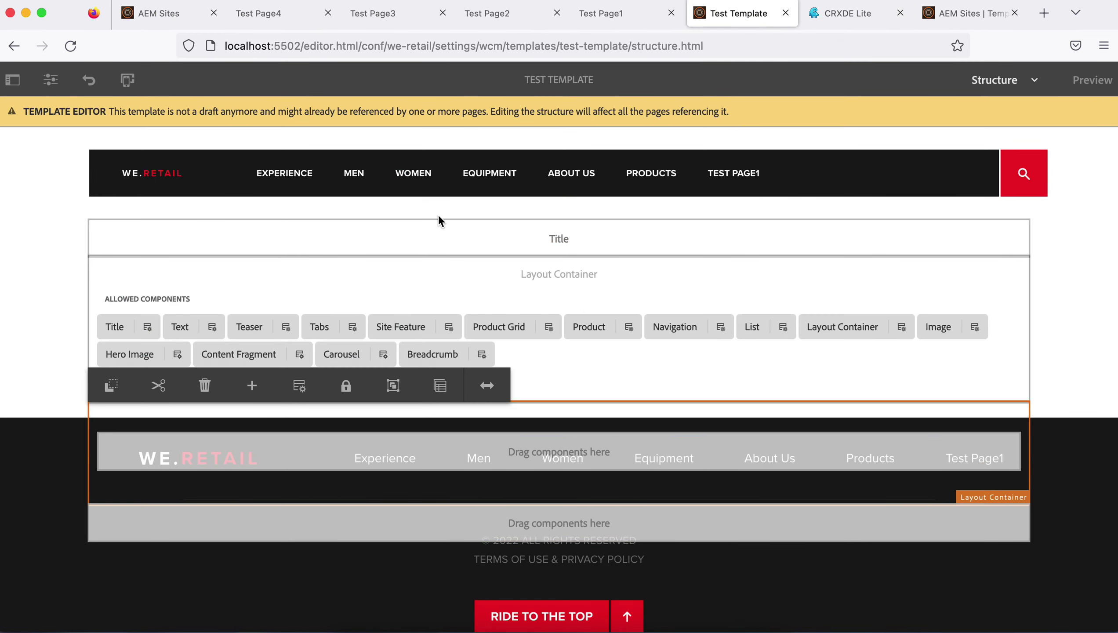
{"action": "left_click", "coordinate": [71, 47]}
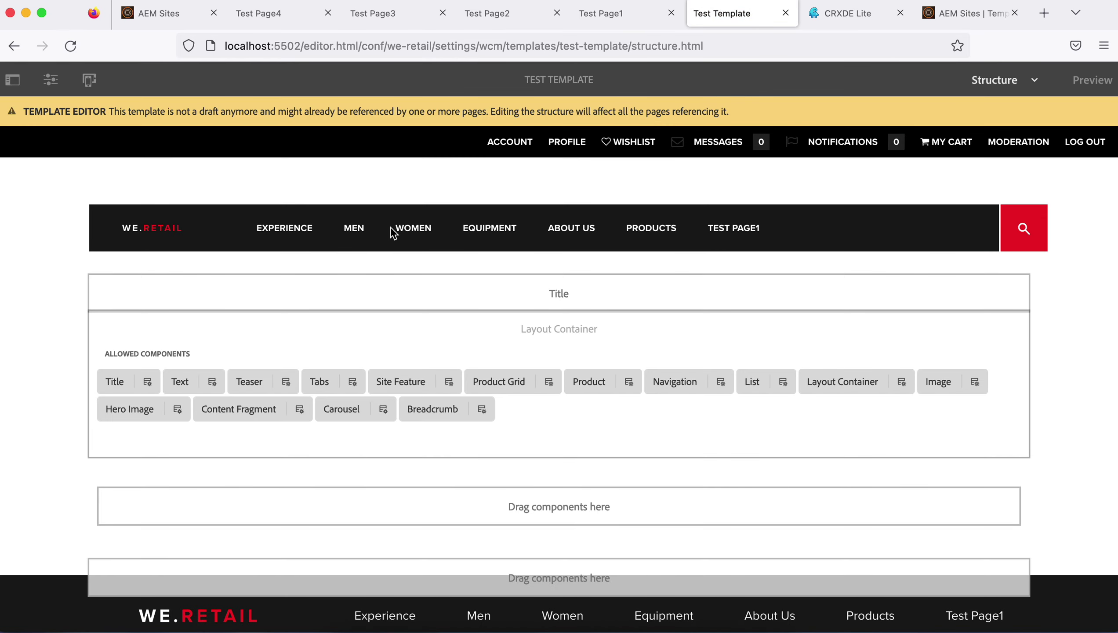
{"action": "scroll", "coordinate": [576, 392], "scroll_direction": "down", "scroll_amount": 5}
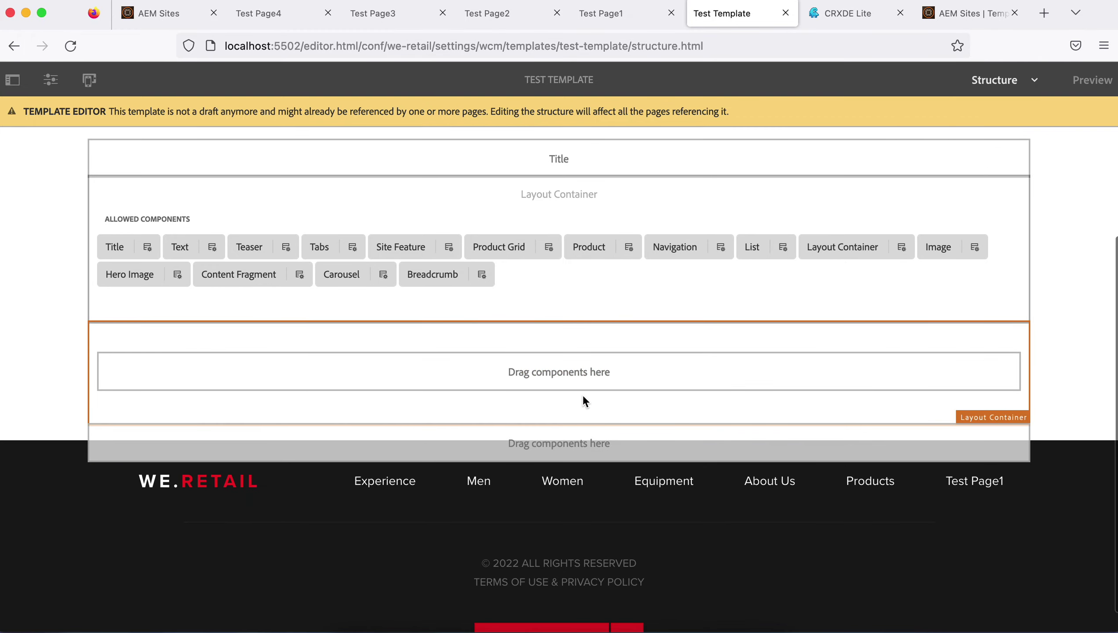
{"action": "left_click", "coordinate": [584, 399]}
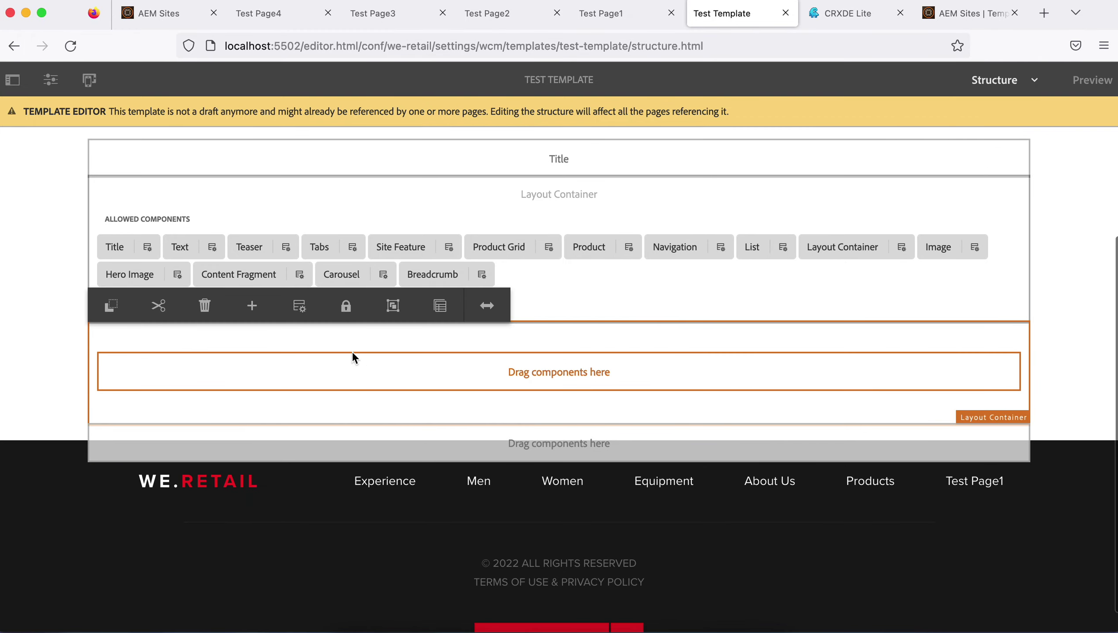
{"action": "left_click", "coordinate": [345, 308]}
{"action": "left_click", "coordinate": [788, 393]}
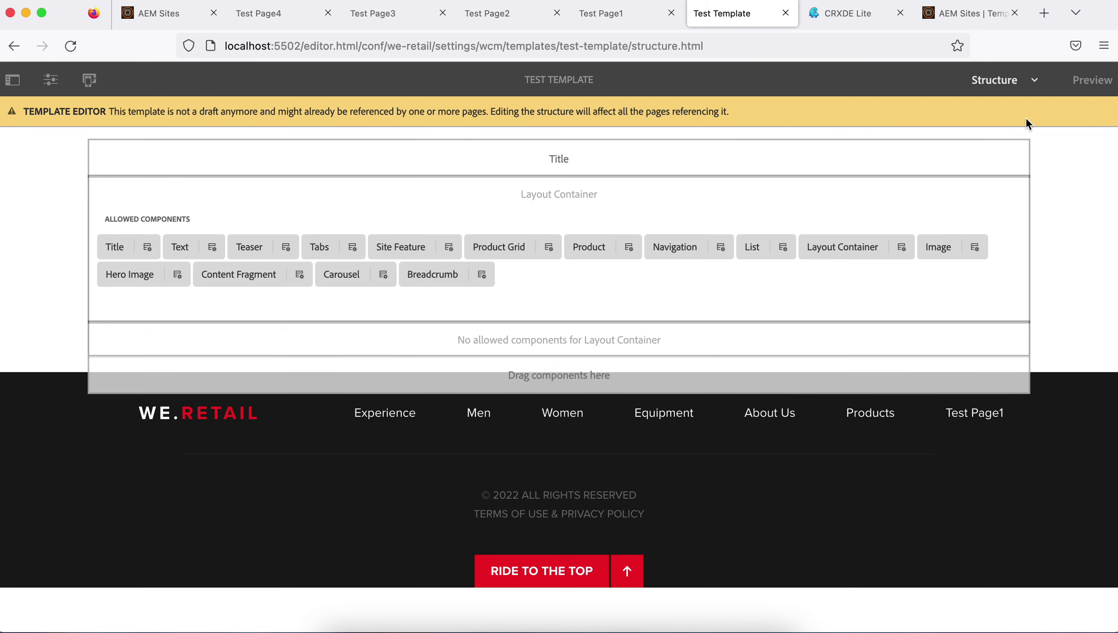
Switch the Test Template to Layout mode and narrow the layout container holding the image to eight grid columns.
{"action": "left_click", "coordinate": [1023, 81]}
{"action": "left_click", "coordinate": [994, 181]}
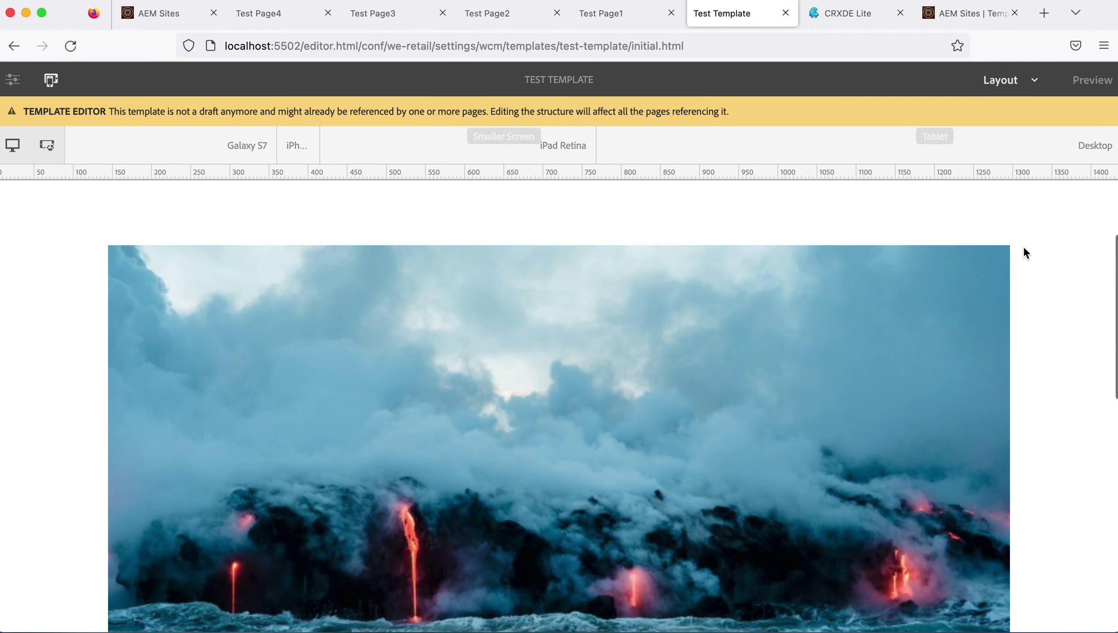
{"action": "scroll", "coordinate": [991, 338], "scroll_direction": "up", "scroll_amount": 1}
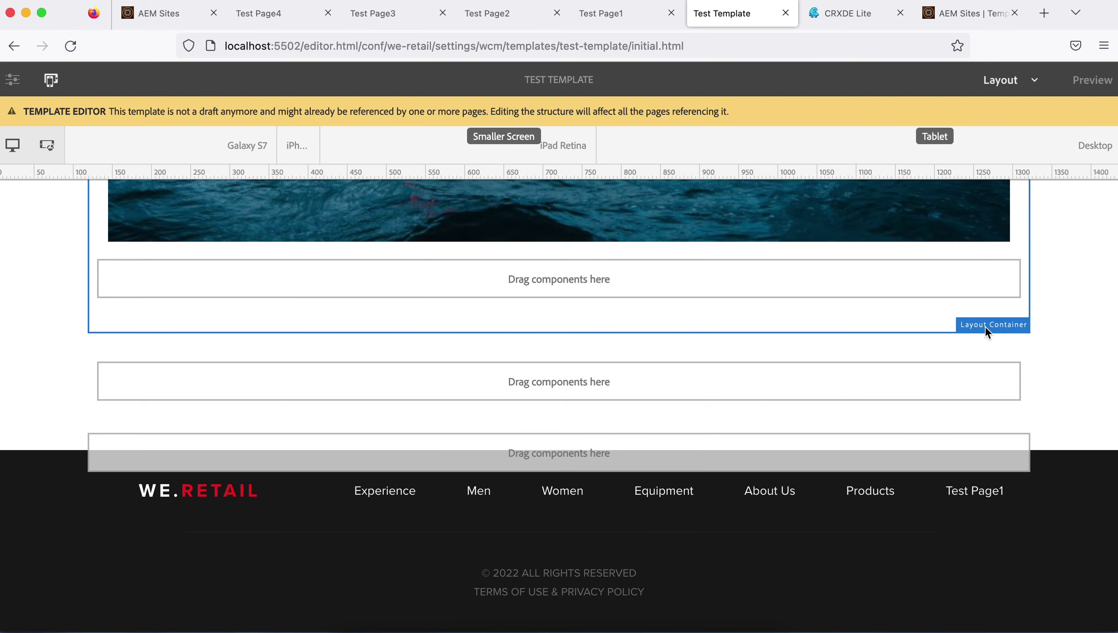
{"action": "left_click", "coordinate": [941, 323]}
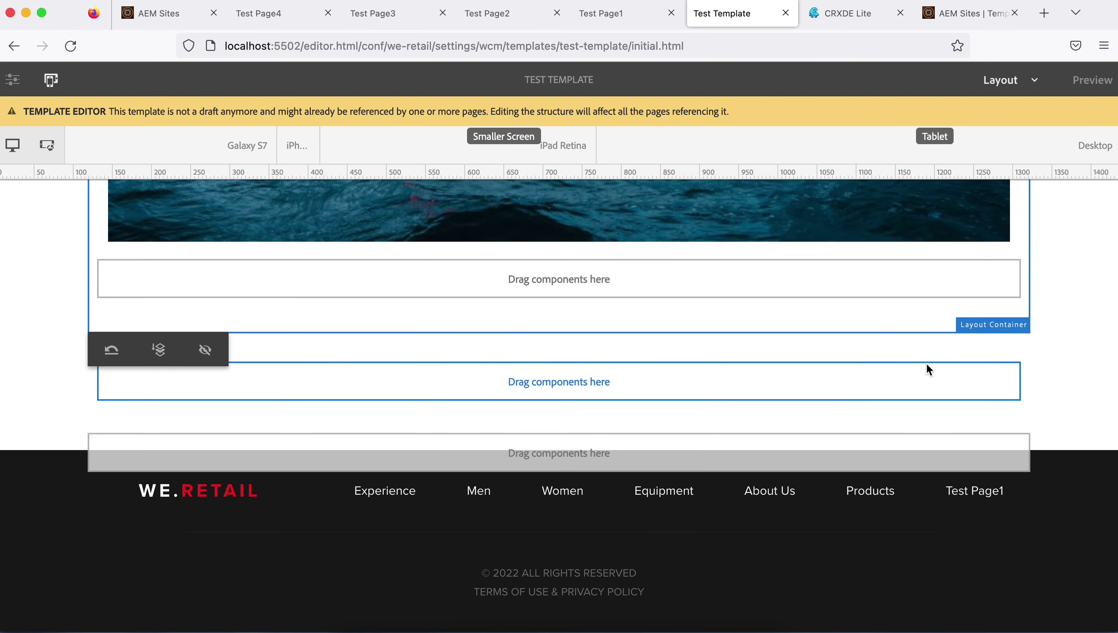
{"action": "scroll", "coordinate": [914, 334], "scroll_direction": "up", "scroll_amount": 4}
{"action": "scroll", "coordinate": [916, 339], "scroll_direction": "up", "scroll_amount": 7}
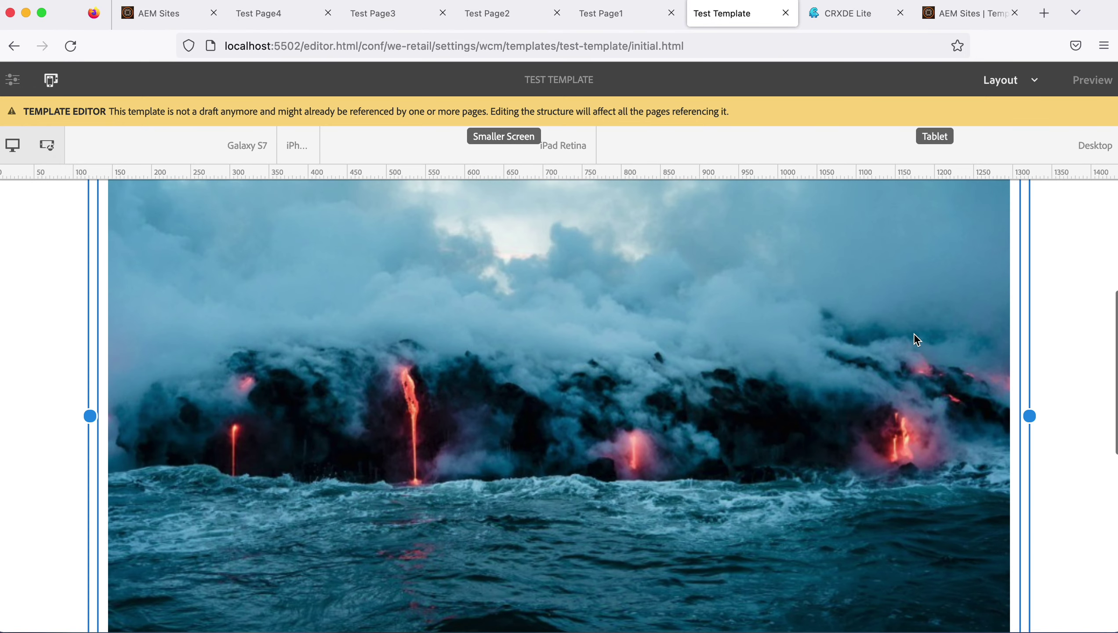
{"action": "scroll", "coordinate": [914, 332], "scroll_direction": "up", "scroll_amount": 1}
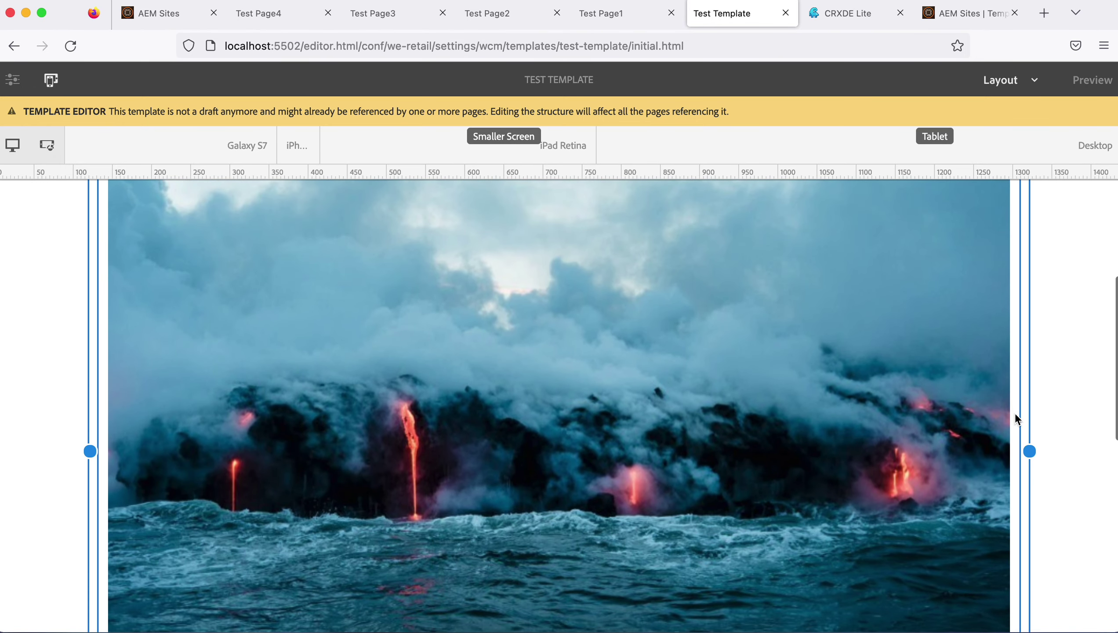
{"action": "left_click_drag", "start_coordinate": [1026, 449], "coordinate": [717, 450]}
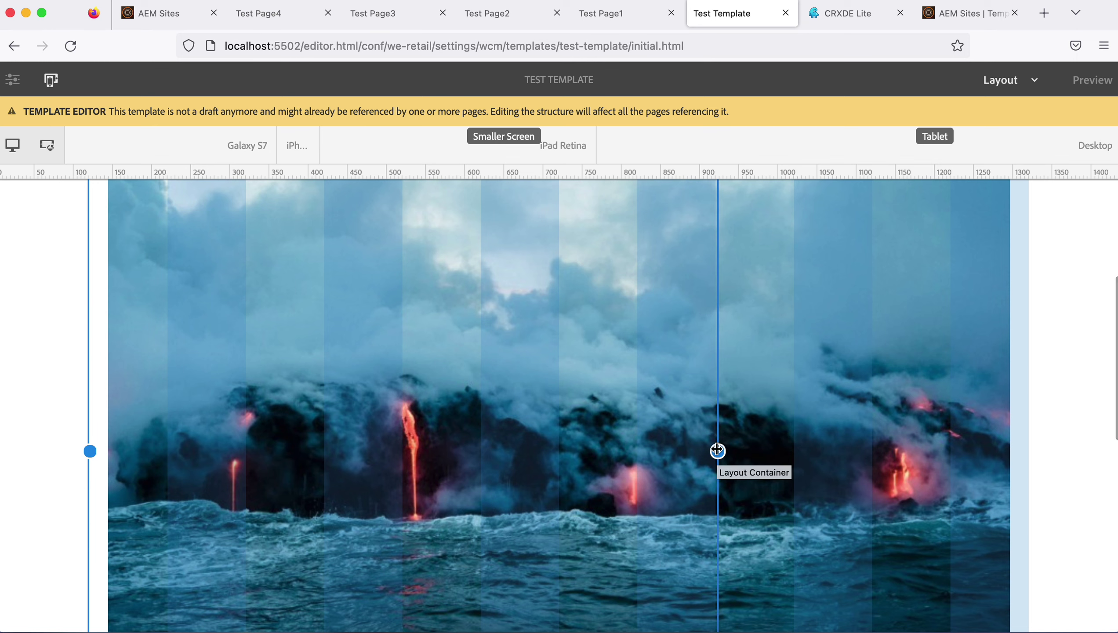
Narrow the empty second layout container to four grid columns so it sits beside the image container.
{"action": "scroll", "coordinate": [812, 448], "scroll_direction": "down", "scroll_amount": 4}
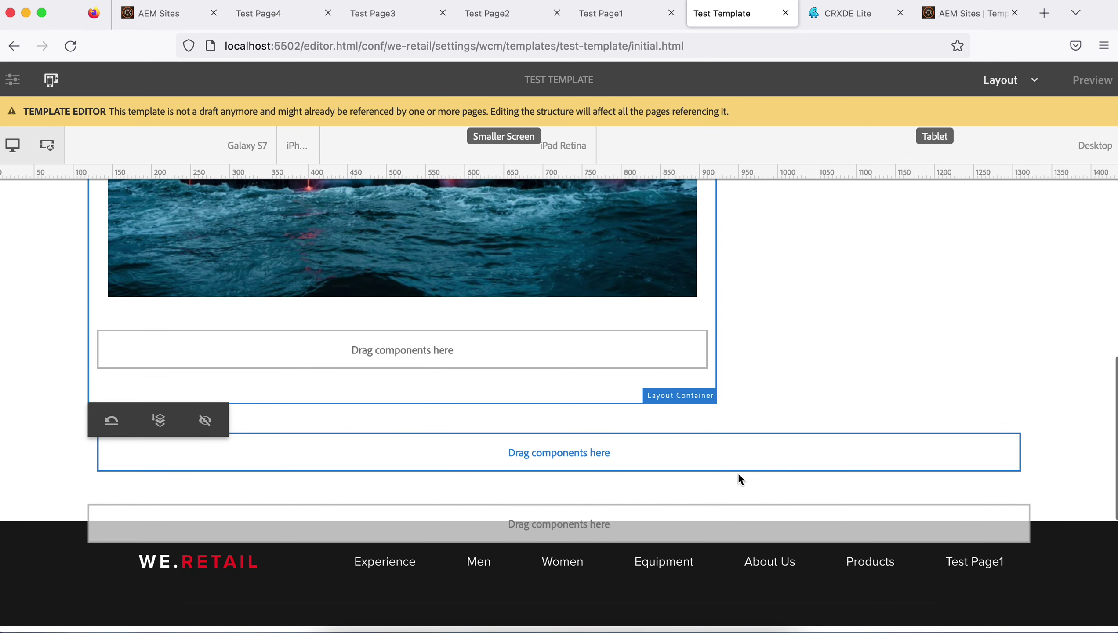
{"action": "left_click", "coordinate": [725, 463]}
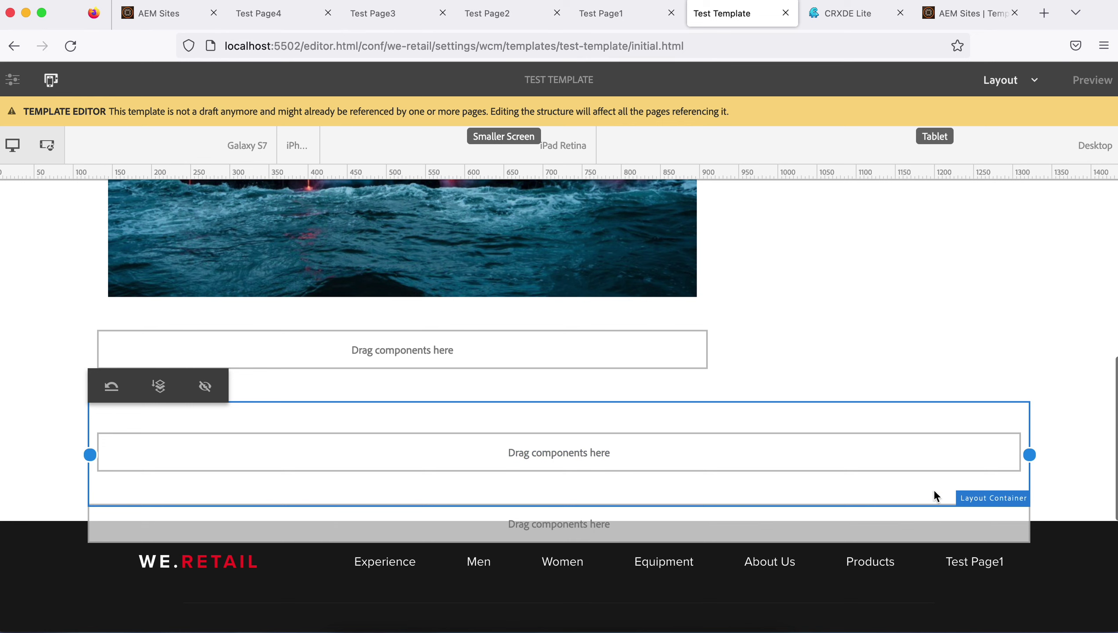
{"action": "left_click_drag", "start_coordinate": [1034, 454], "coordinate": [403, 446]}
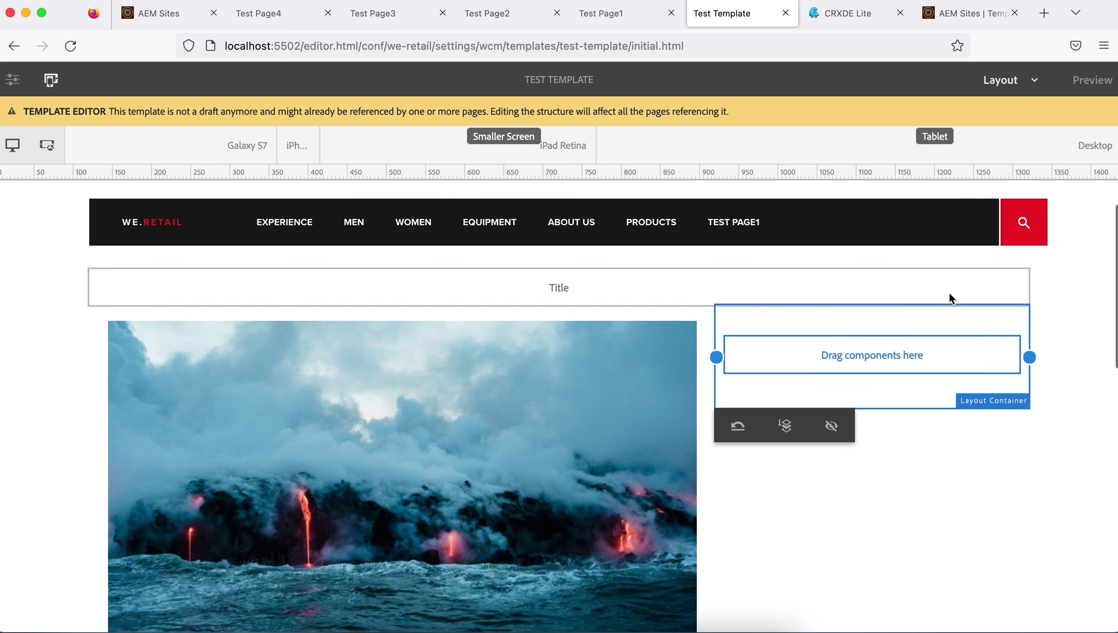
Reload Test Page1, check which actions its two layout containers offer, and return to the Test Template.
{"action": "left_click", "coordinate": [611, 20]}
{"action": "left_click", "coordinate": [70, 45]}
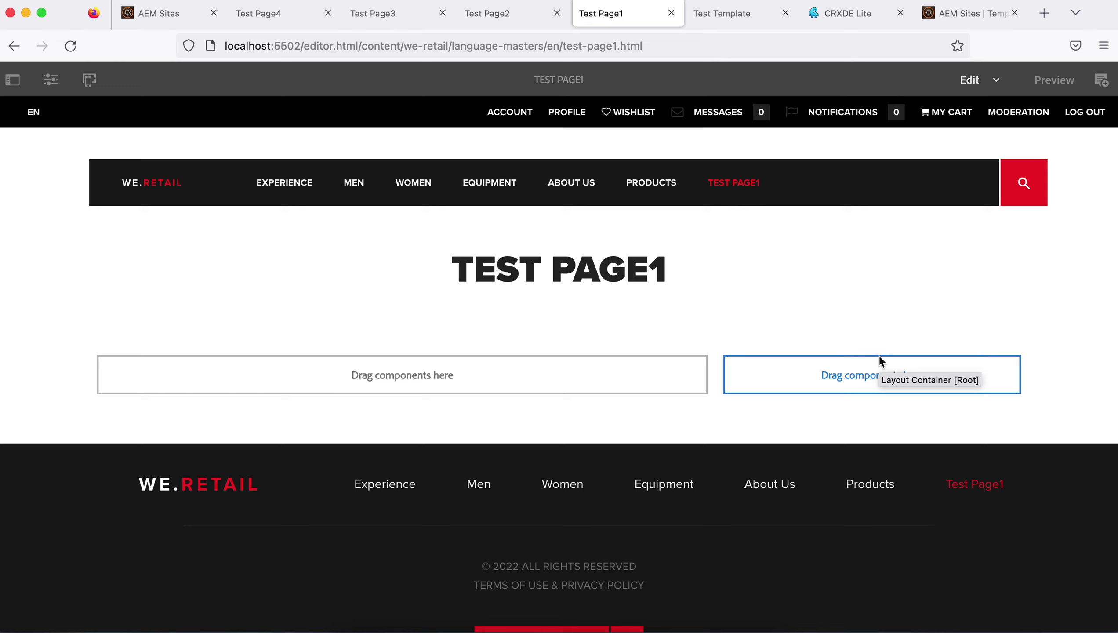
{"action": "left_click", "coordinate": [856, 372]}
{"action": "left_click", "coordinate": [559, 380]}
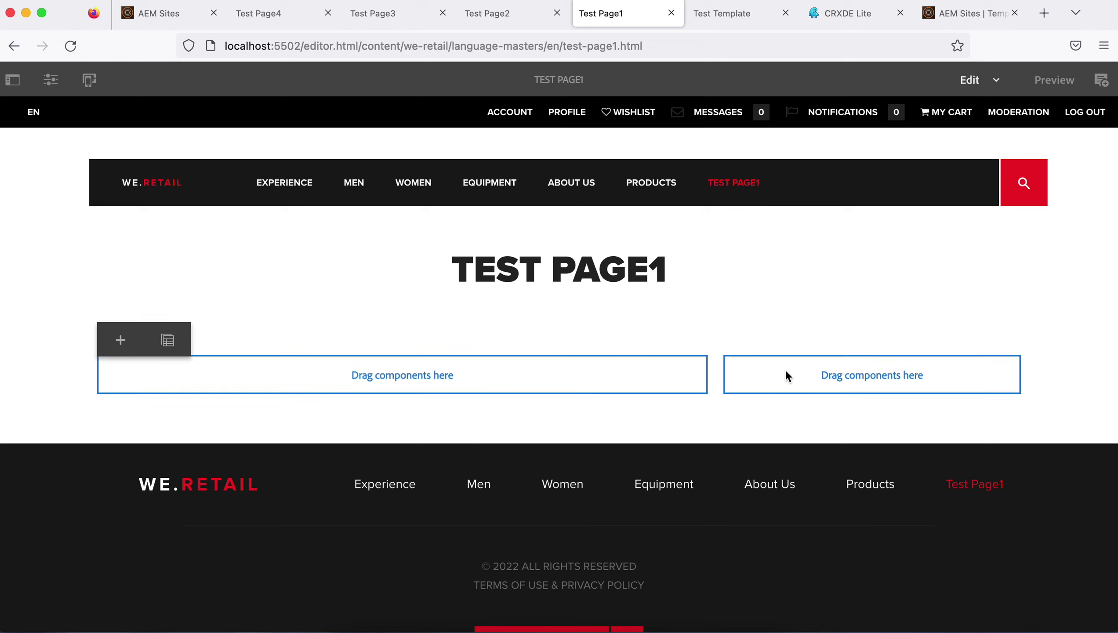
{"action": "left_click", "coordinate": [803, 376]}
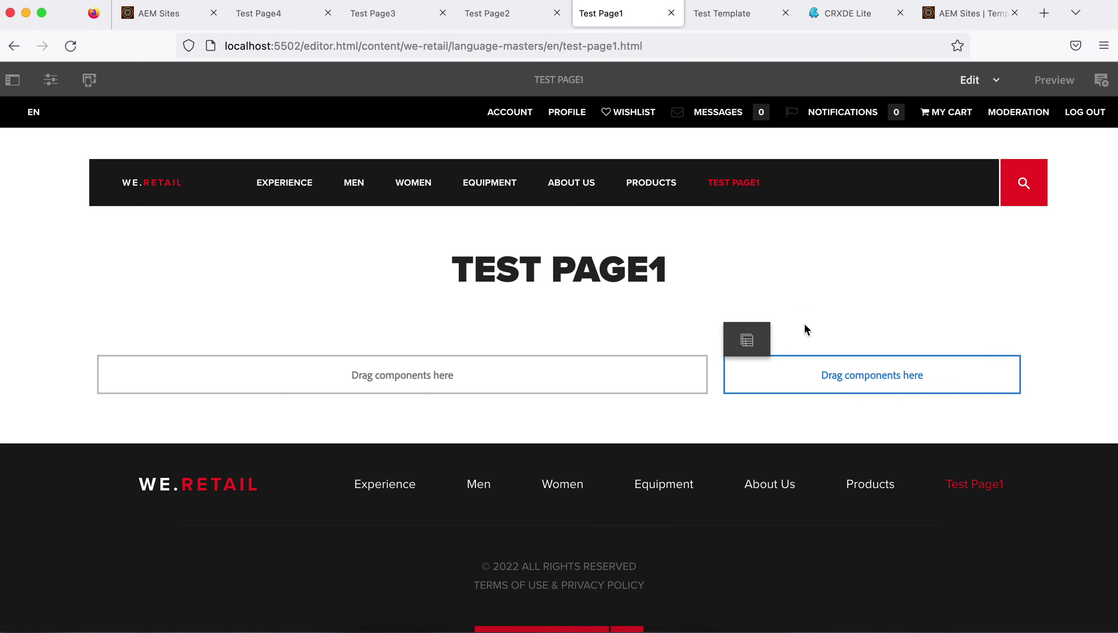
{"action": "left_click", "coordinate": [731, 14]}
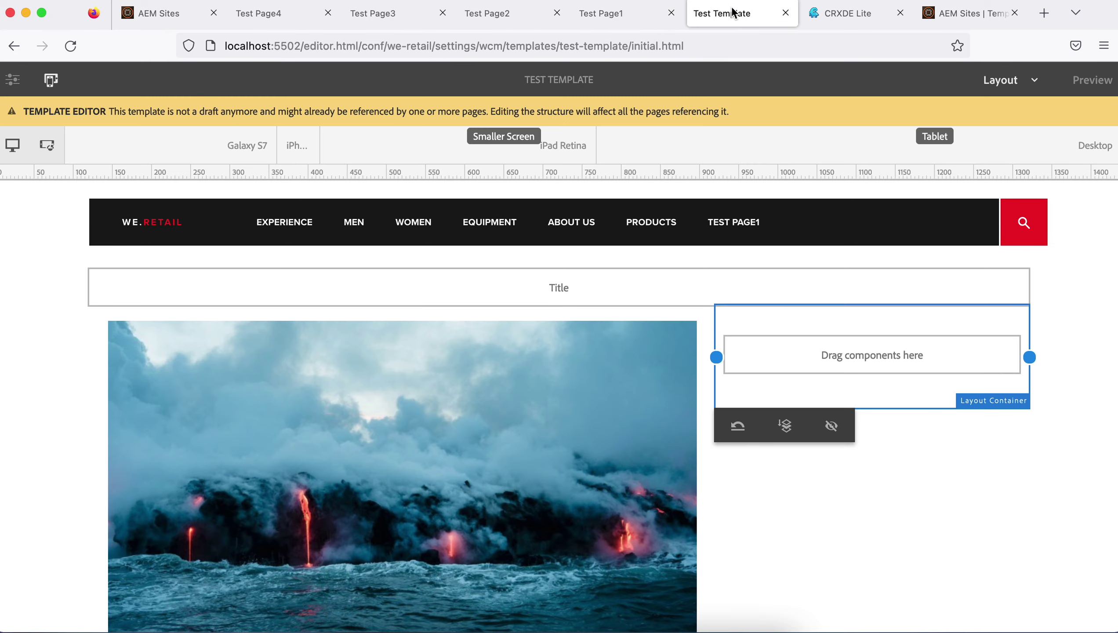
Look over the empty layout container beside the image in the Test Template, and switch the template to Structure mode.
{"action": "left_click", "coordinate": [812, 390]}
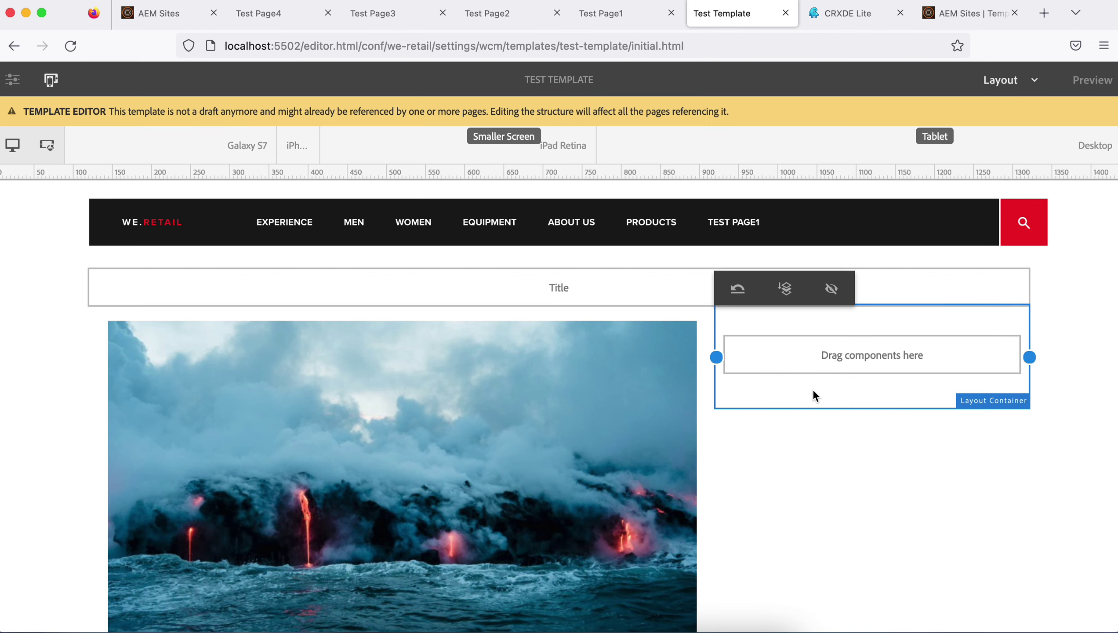
{"action": "scroll", "coordinate": [798, 447], "scroll_direction": "down", "scroll_amount": 5}
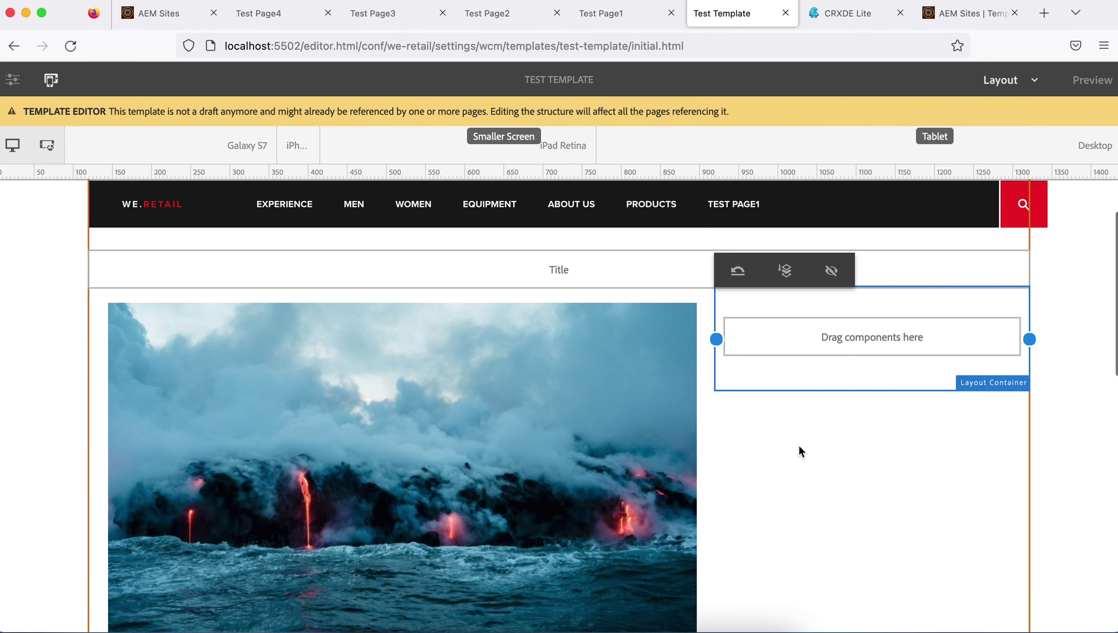
{"action": "scroll", "coordinate": [799, 445], "scroll_direction": "down", "scroll_amount": 2}
{"action": "scroll", "coordinate": [798, 445], "scroll_direction": "up", "scroll_amount": 10}
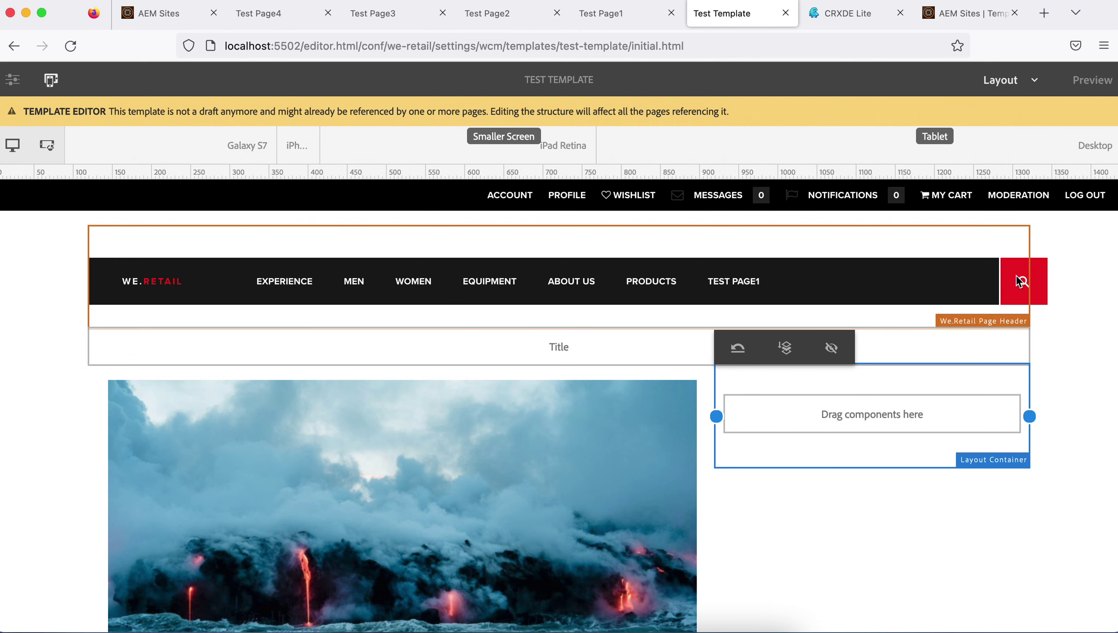
{"action": "left_click", "coordinate": [1038, 92]}
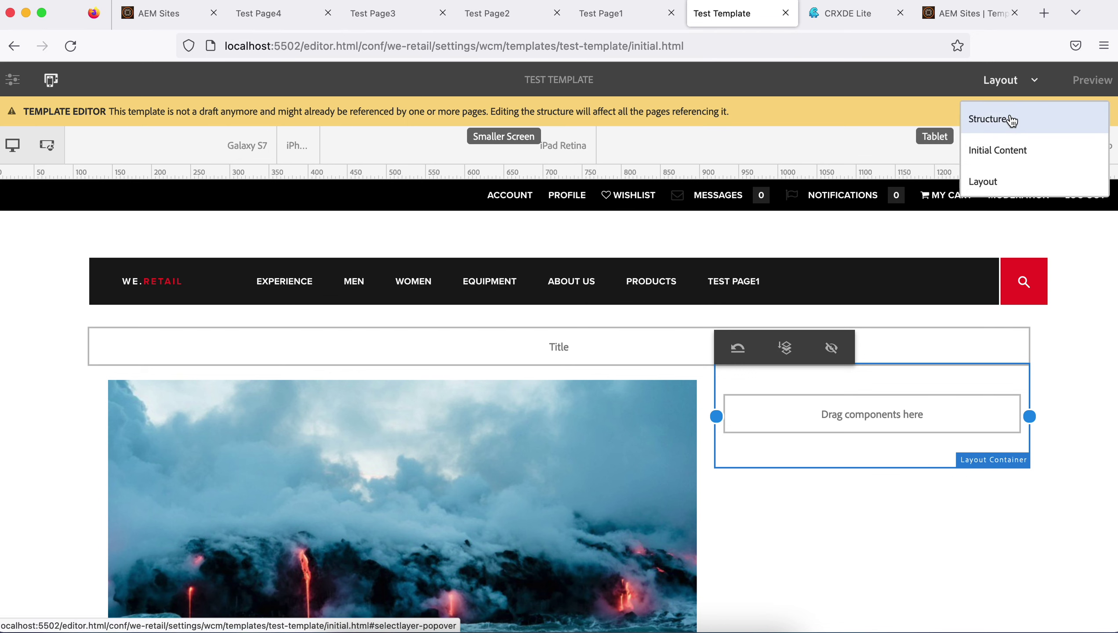
{"action": "left_click", "coordinate": [997, 117]}
Reload Test Page4 and check how the template's side-by-side layout containers are arranged on the page.
{"action": "left_click", "coordinate": [279, 21]}
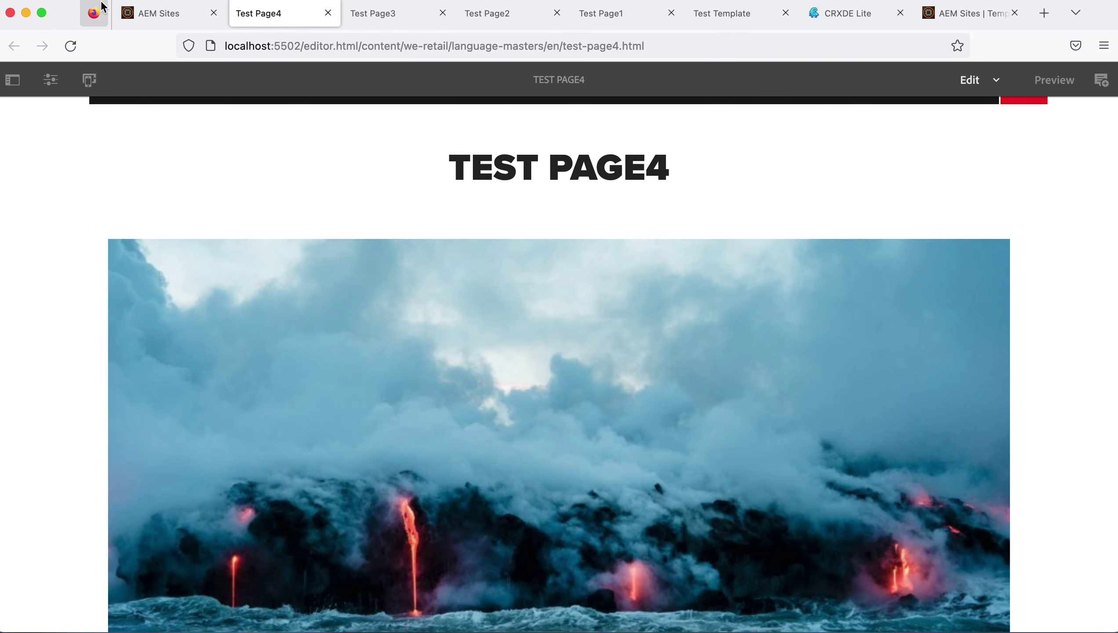
{"action": "left_click", "coordinate": [71, 46]}
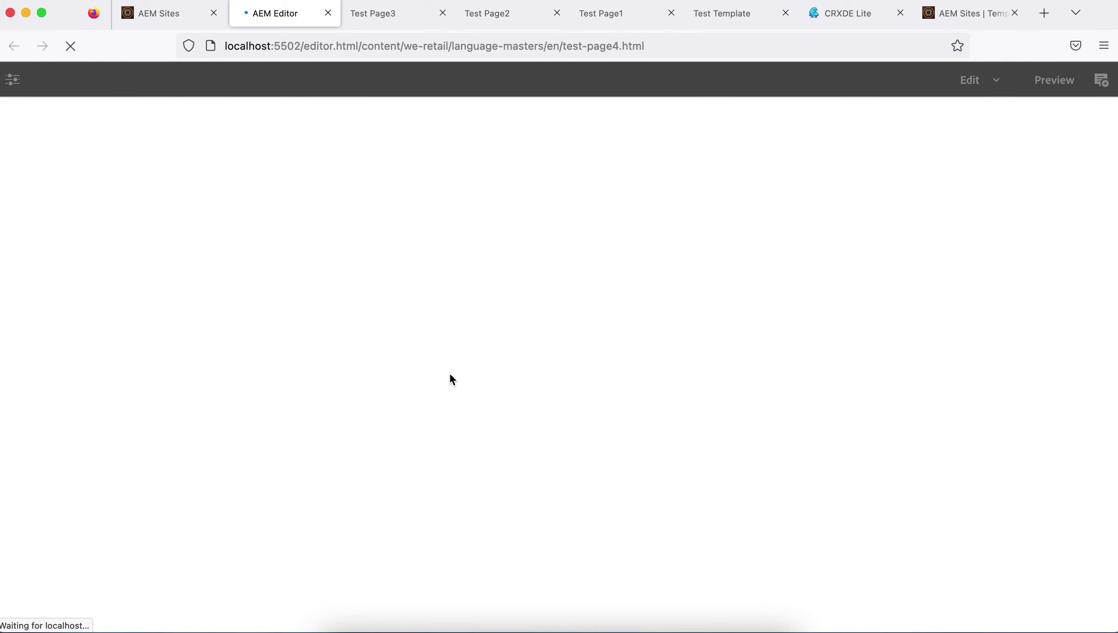
{"action": "scroll", "coordinate": [580, 433], "scroll_direction": "down", "scroll_amount": 3}
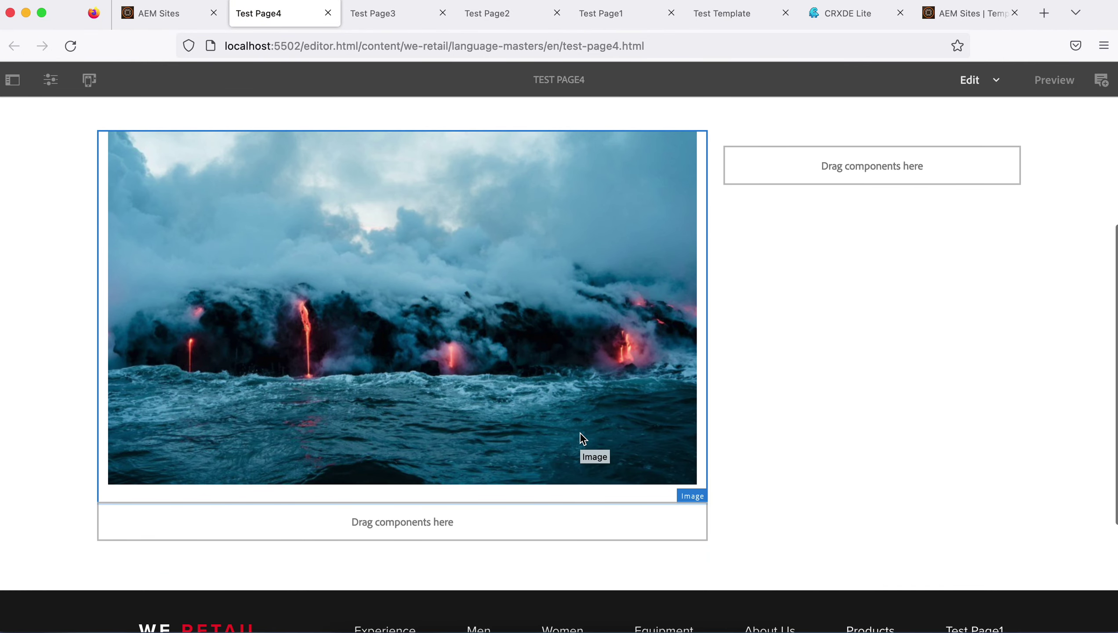
{"action": "scroll", "coordinate": [576, 381], "scroll_direction": "up", "scroll_amount": 2}
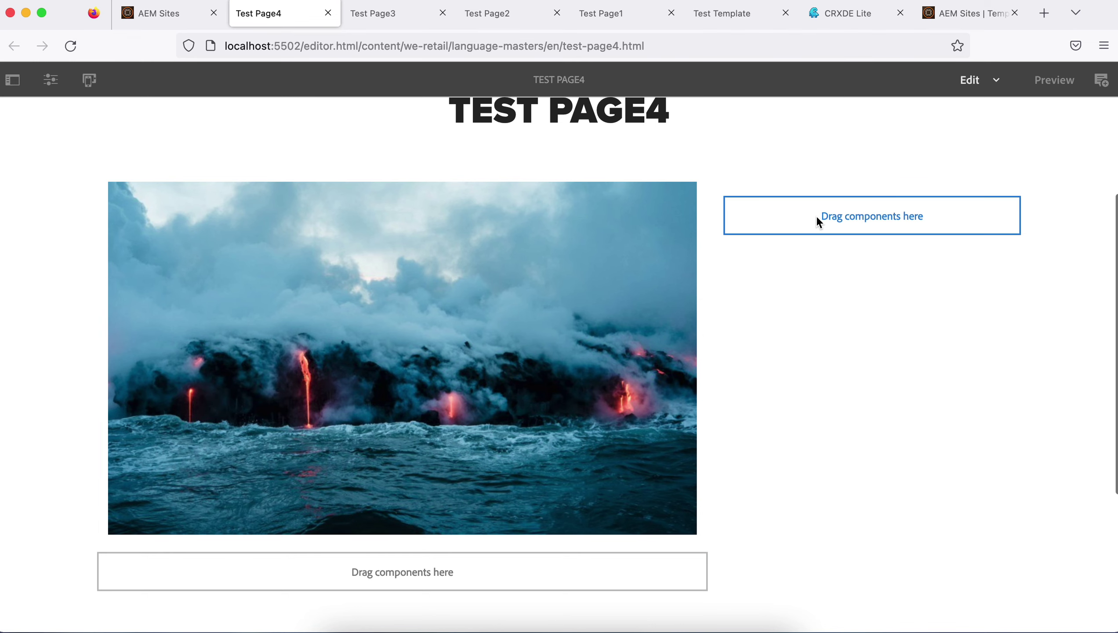
{"action": "scroll", "coordinate": [829, 317], "scroll_direction": "up", "scroll_amount": 4}
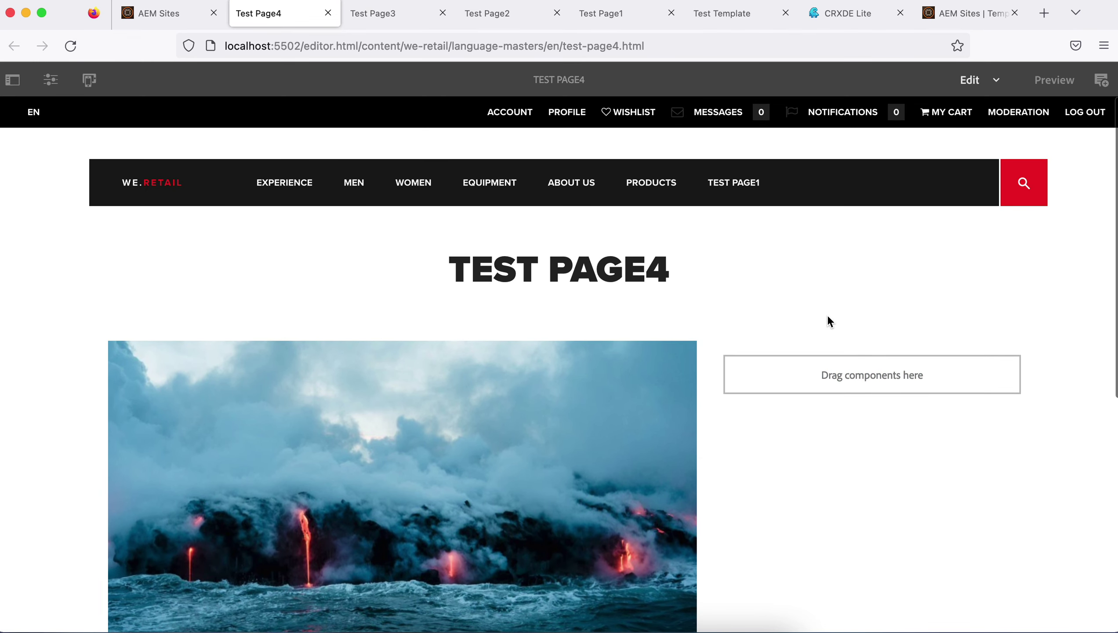